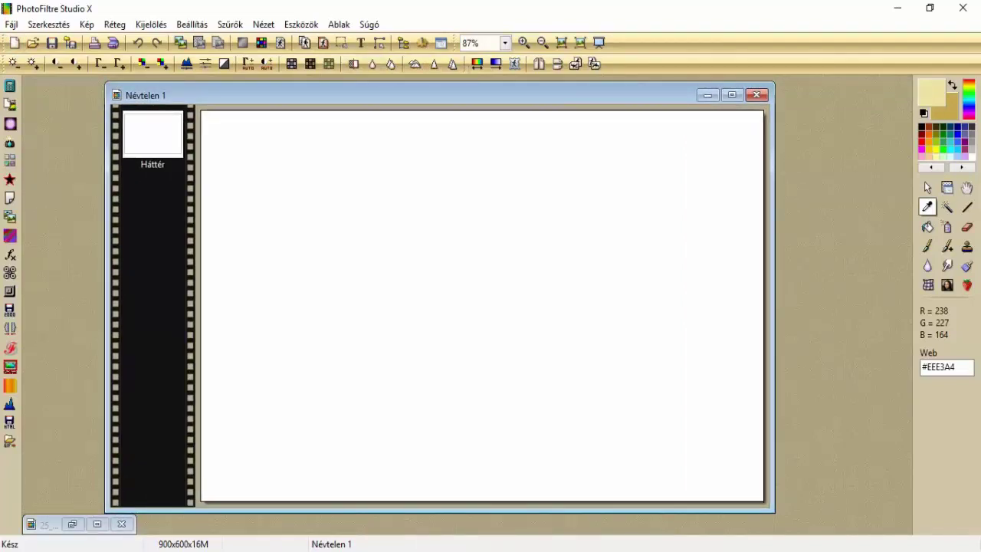
# Draw a rectangular selection about 239 px wide over the full 600 px height, near the left side of the blank canvas.
pyautogui.click(150, 24)
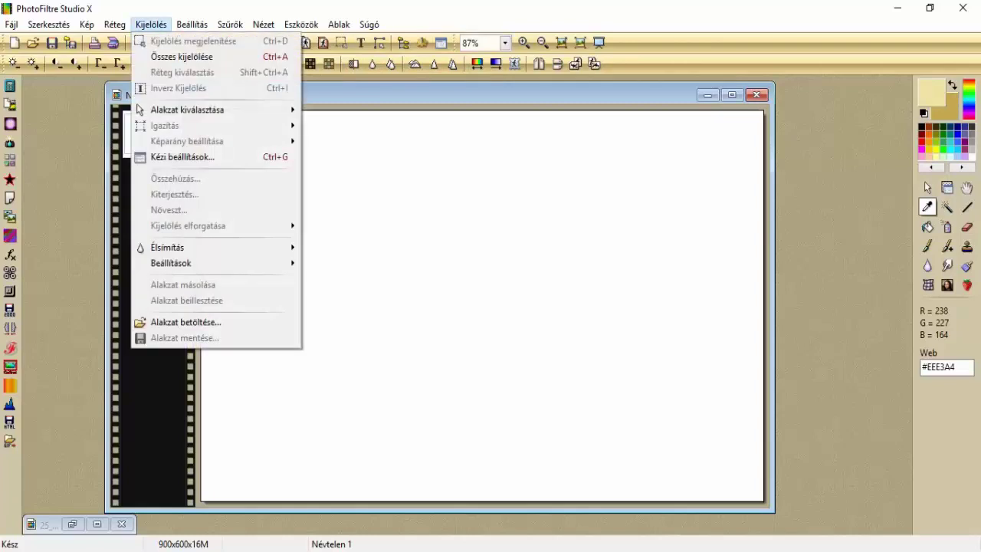
pyautogui.press('Down')
pyautogui.press('Return')
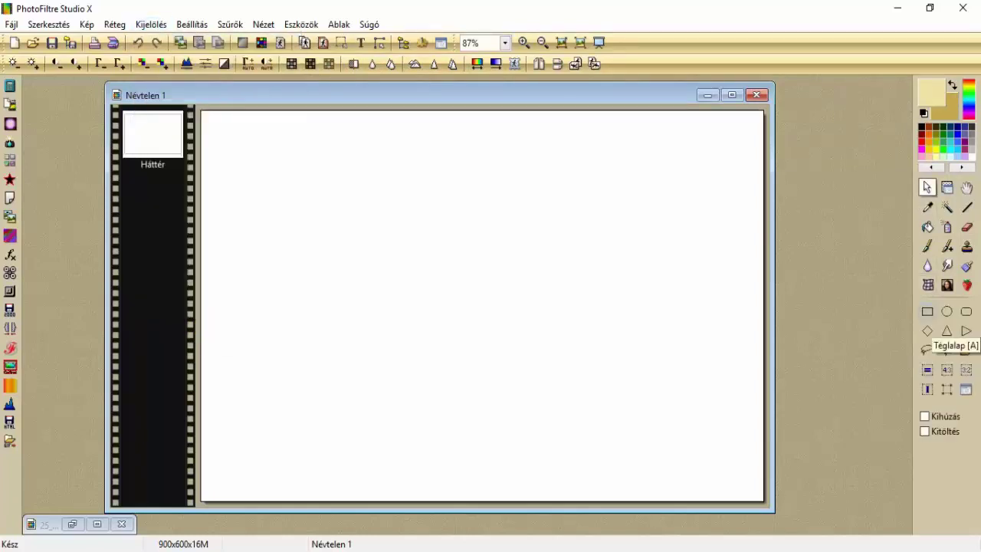
pyautogui.click(927, 311)
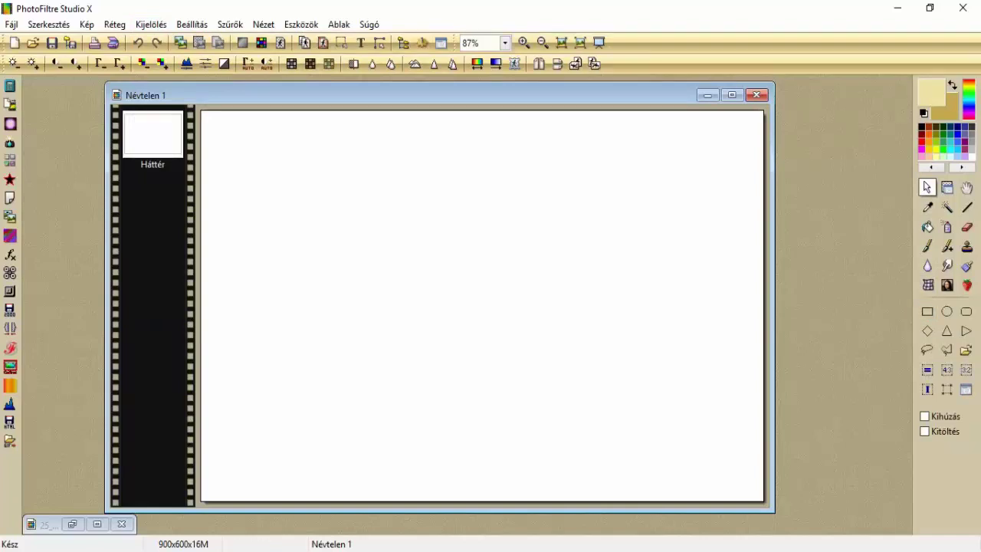
pyautogui.moveTo(247, 111); pyautogui.dragTo(396, 502)
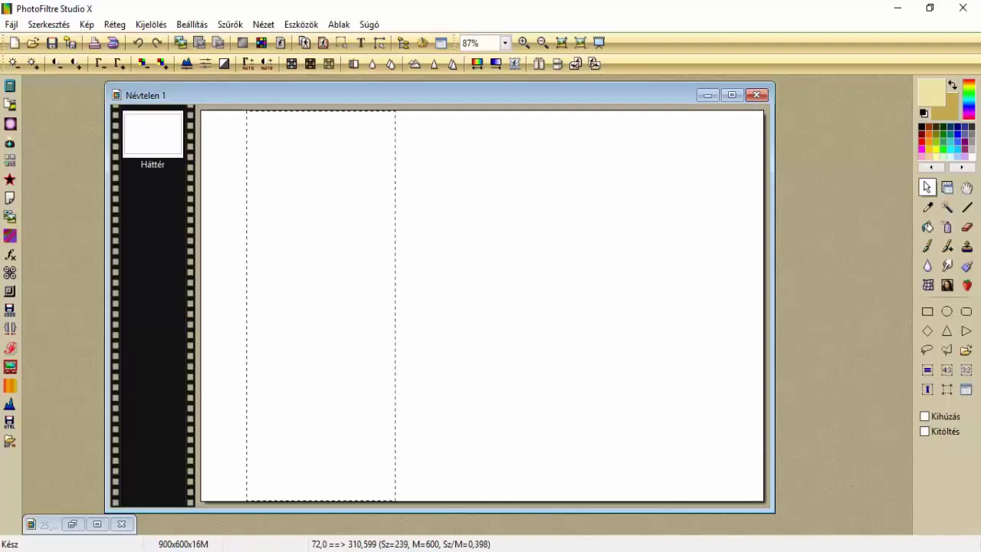
# Set the selection manually to X 0, width 300 px and height 600 px, with the proportions unlocked.
pyautogui.rightClick(331, 262)
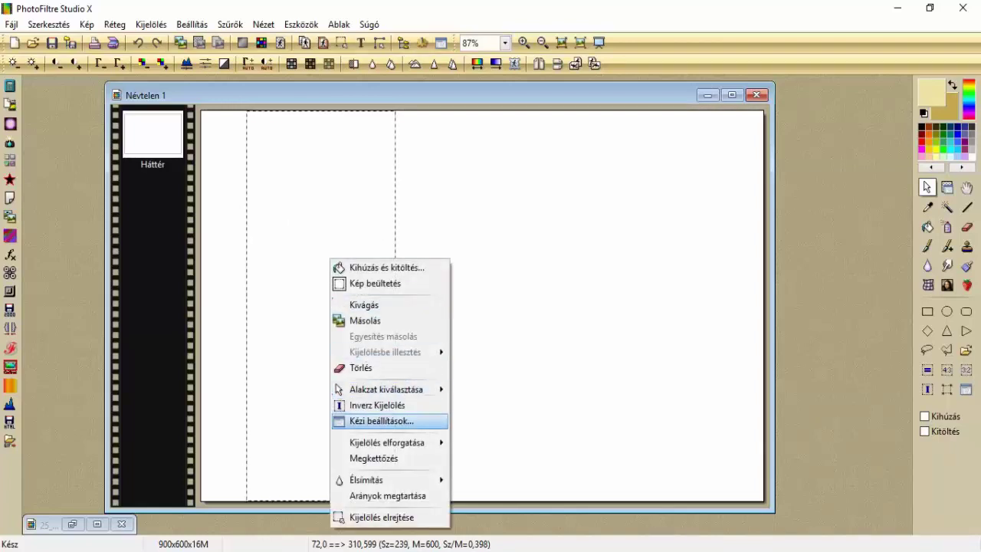
pyautogui.click(381, 420)
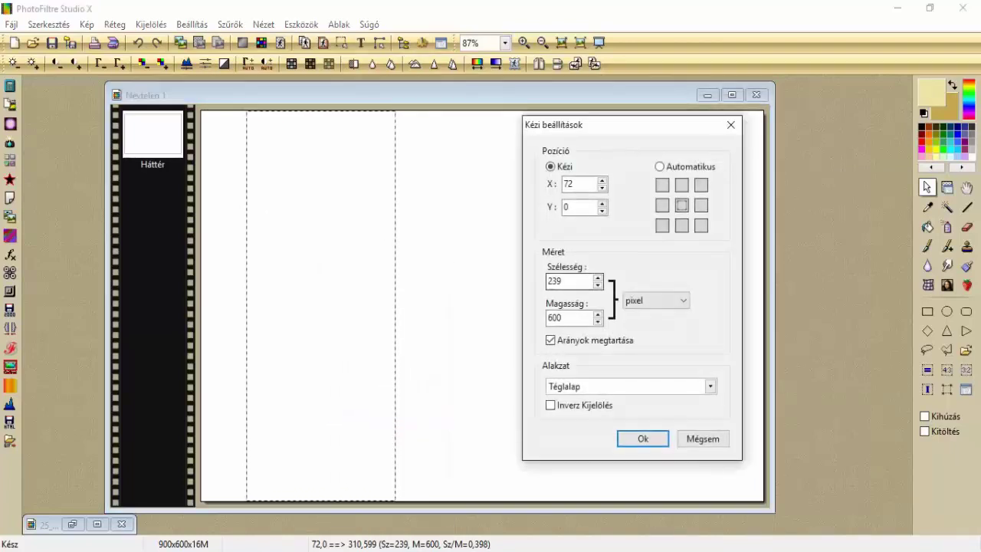
pyautogui.click(575, 184)
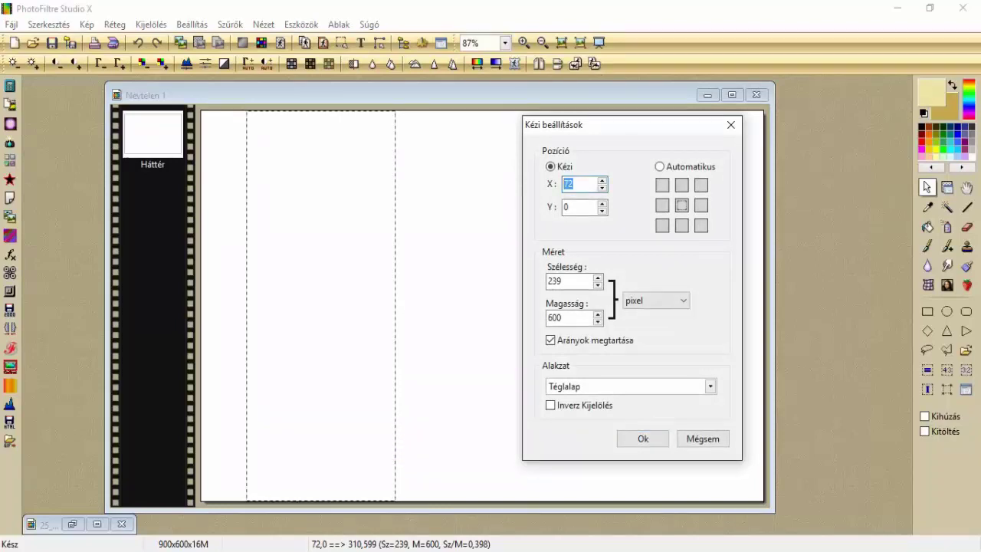
pyautogui.write('0')
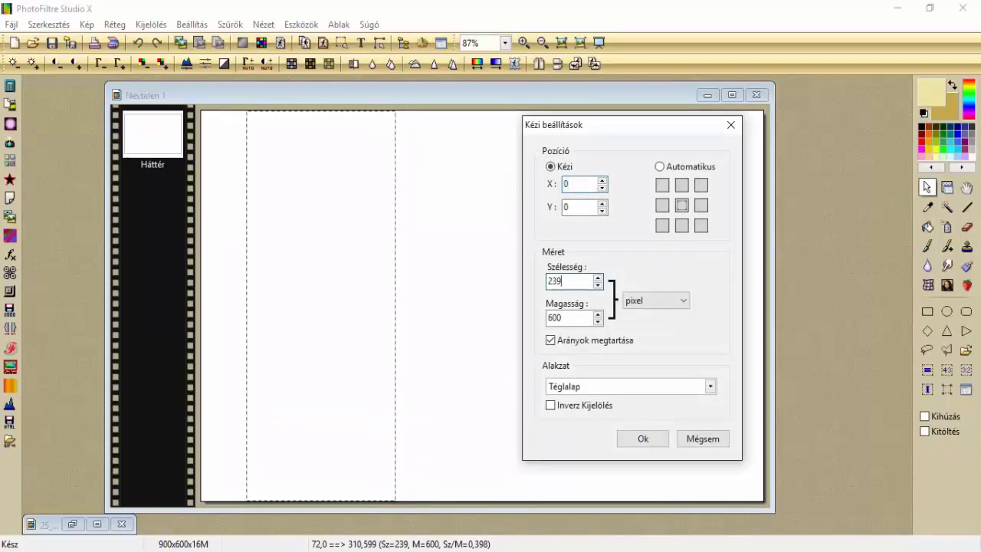
pyautogui.write('300')
pyautogui.click(551, 339)
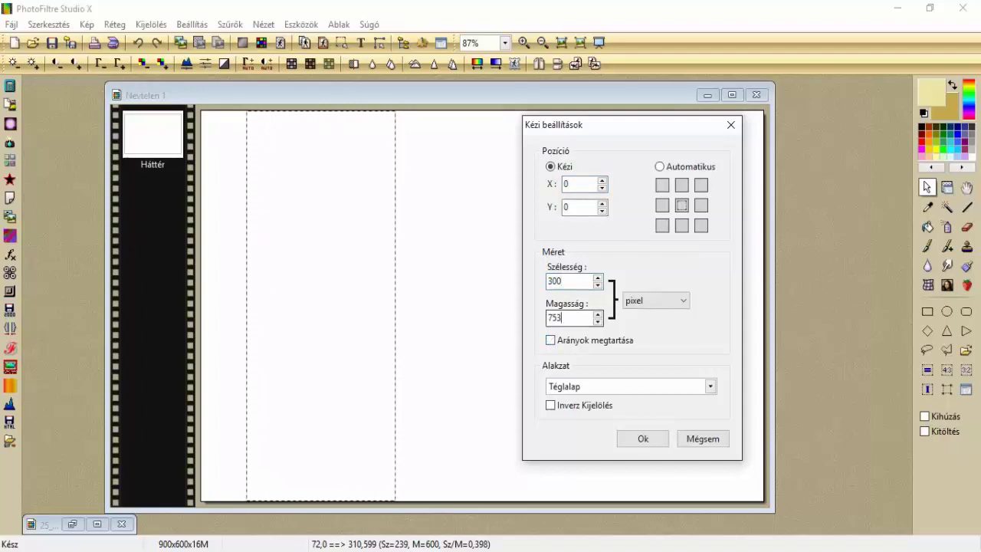
pyautogui.write('600')
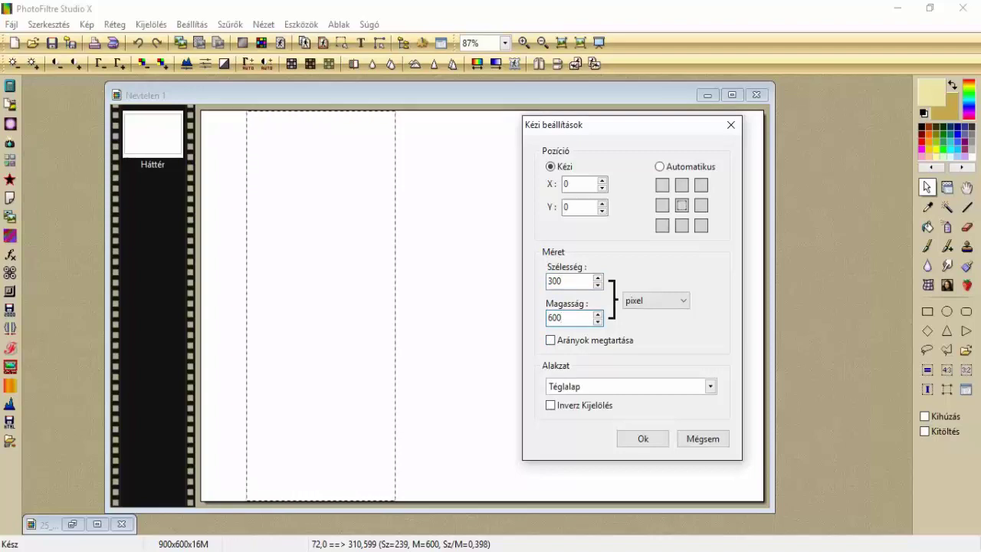
pyautogui.press('Return')
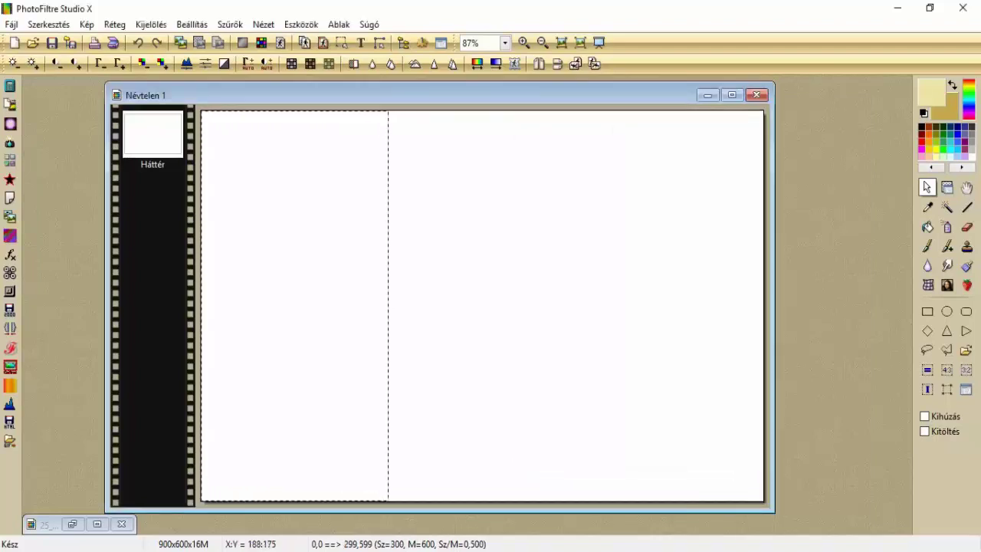
# Add a new empty layer above the background and show the selection on it.
pyautogui.click(114, 24)
pyautogui.moveTo(125, 41)
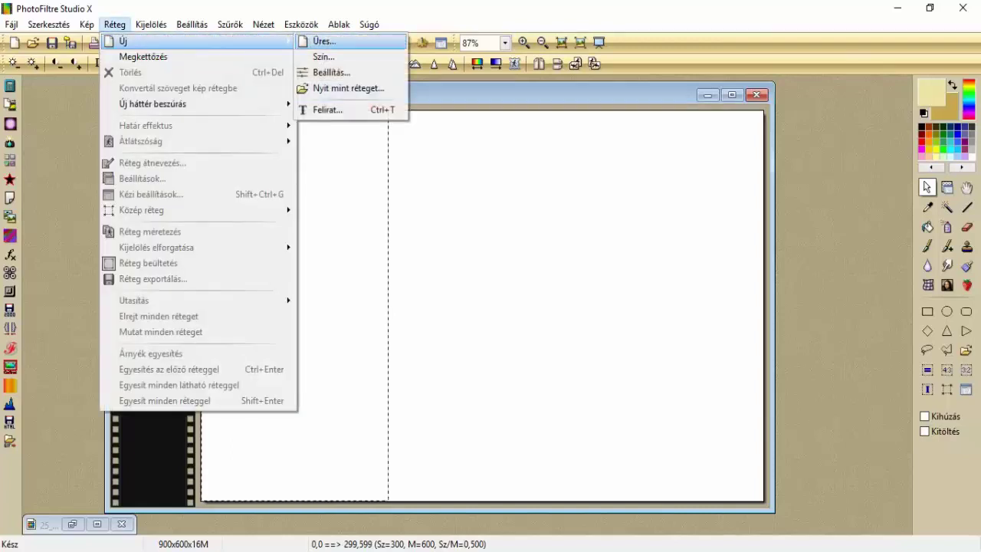
pyautogui.click(324, 41)
pyautogui.click(642, 464)
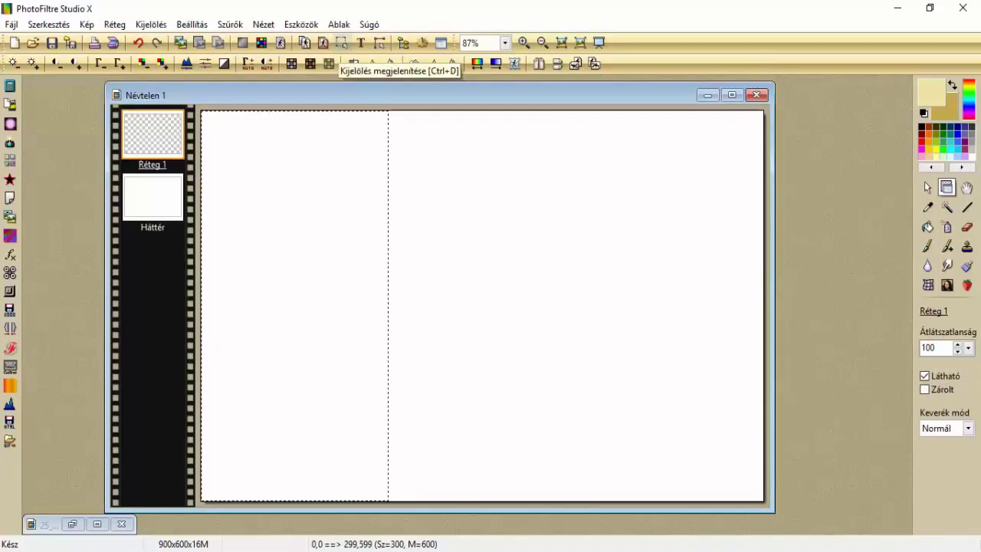
pyautogui.click(342, 43)
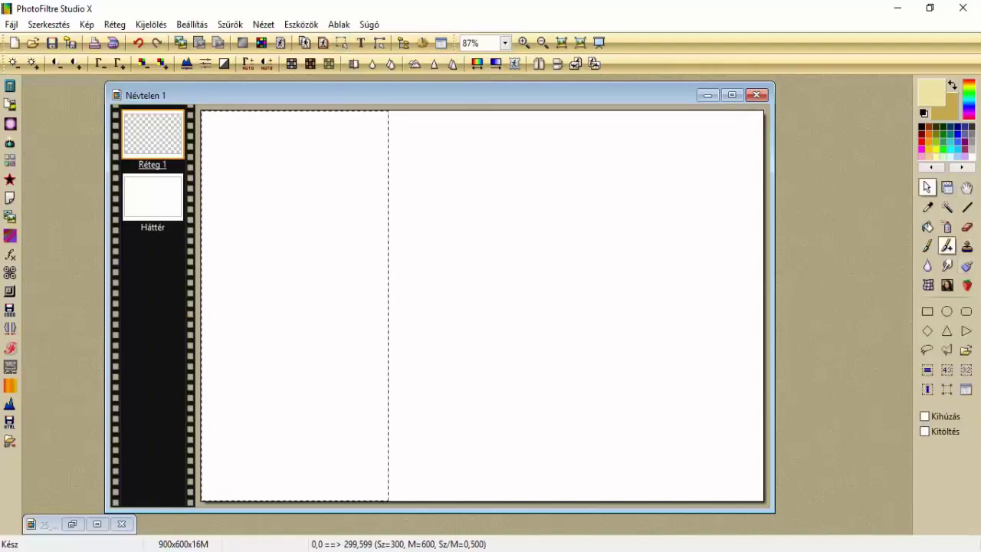
# Try to apply MuRa's Meister Cloud to the empty layer's selection, with the pale yellow custom colour as FG and the golden-brown one as BG.
pyautogui.click(230, 24)
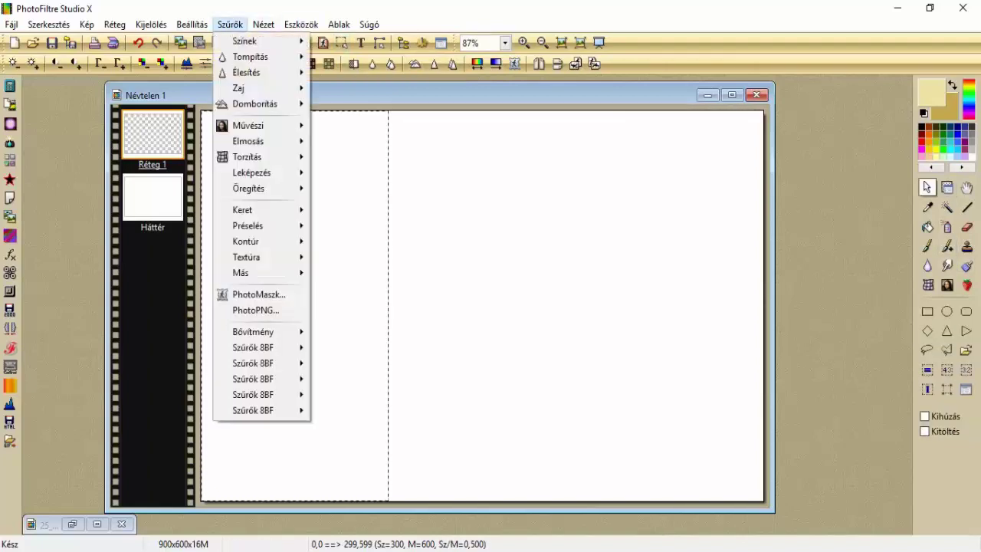
pyautogui.moveTo(253, 394)
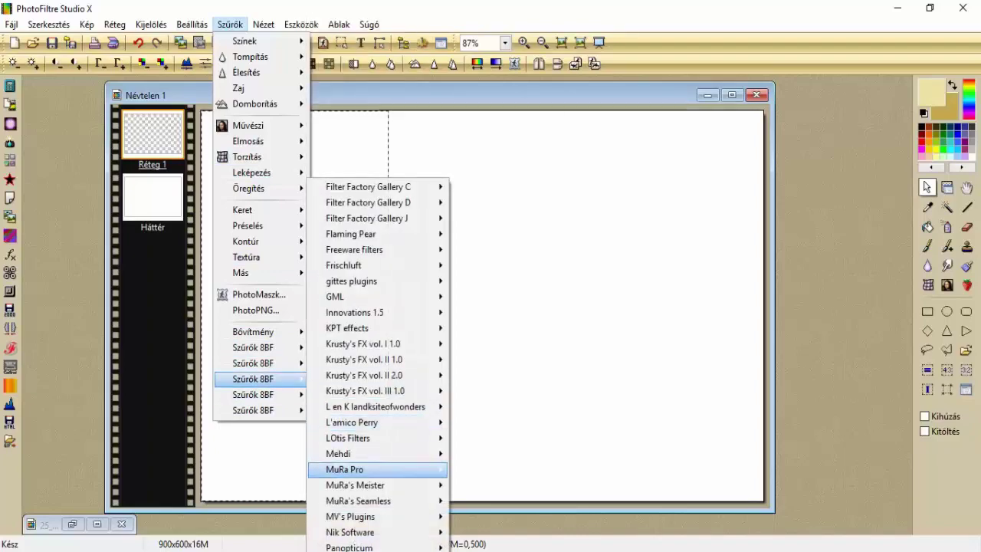
pyautogui.moveTo(376, 469)
pyautogui.moveTo(368, 486)
pyautogui.click(479, 485)
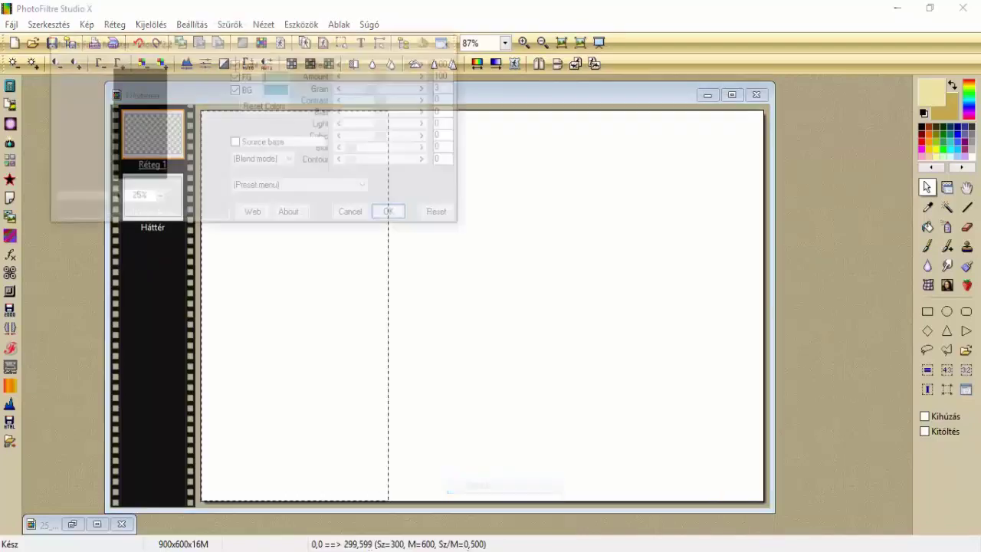
pyautogui.moveTo(349, 45); pyautogui.dragTo(576, 193)
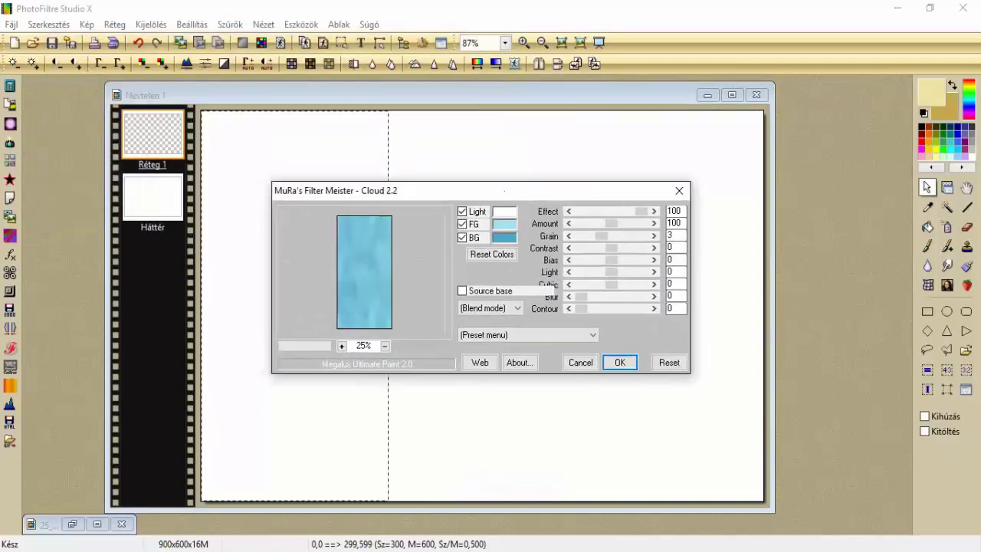
pyautogui.click(504, 224)
pyautogui.click(344, 279)
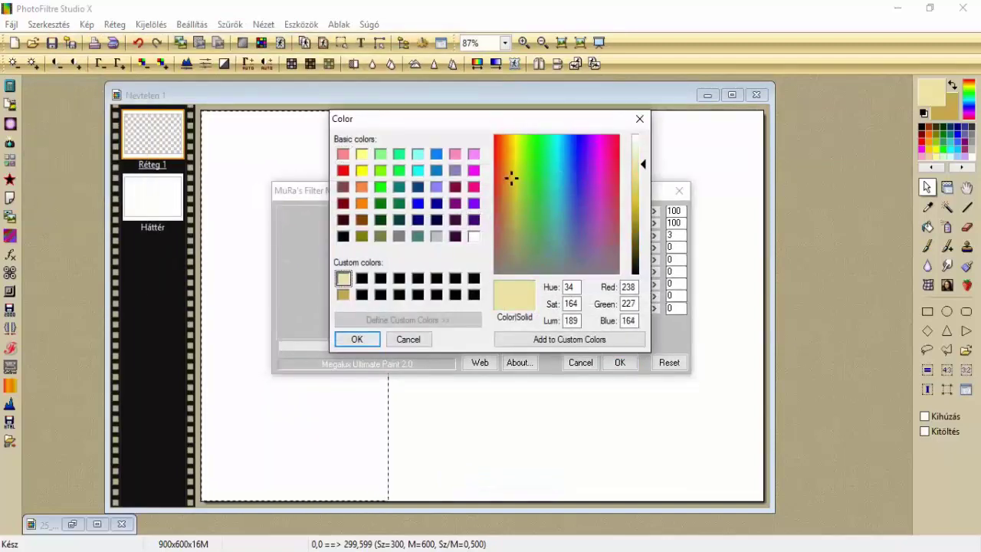
pyautogui.press('Return')
pyautogui.click(503, 237)
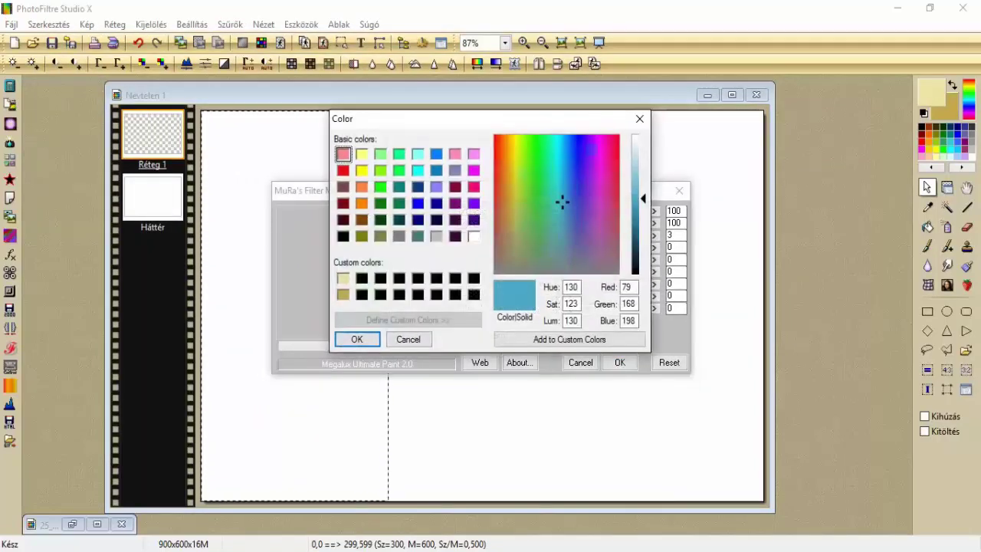
pyautogui.click(343, 294)
pyautogui.press('Return')
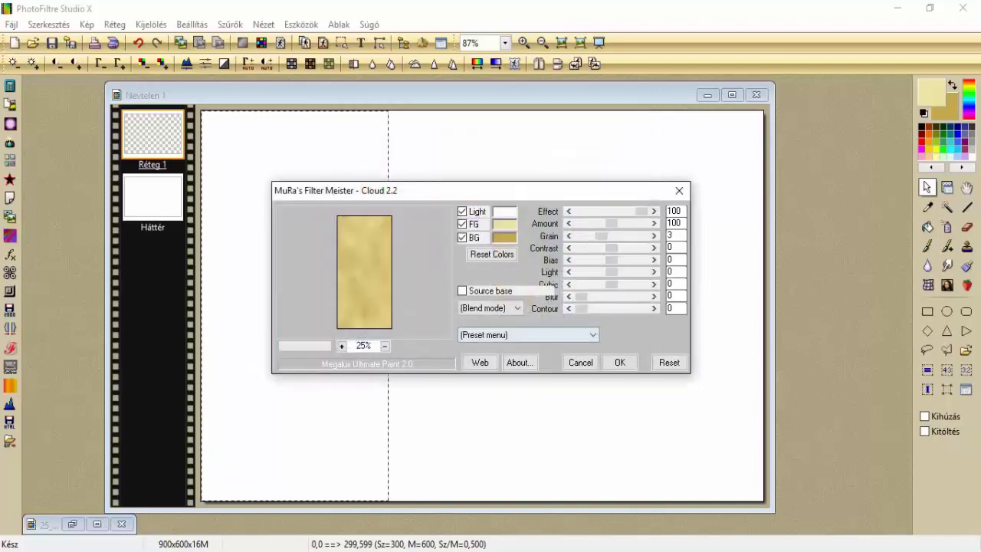
pyautogui.press('Return')
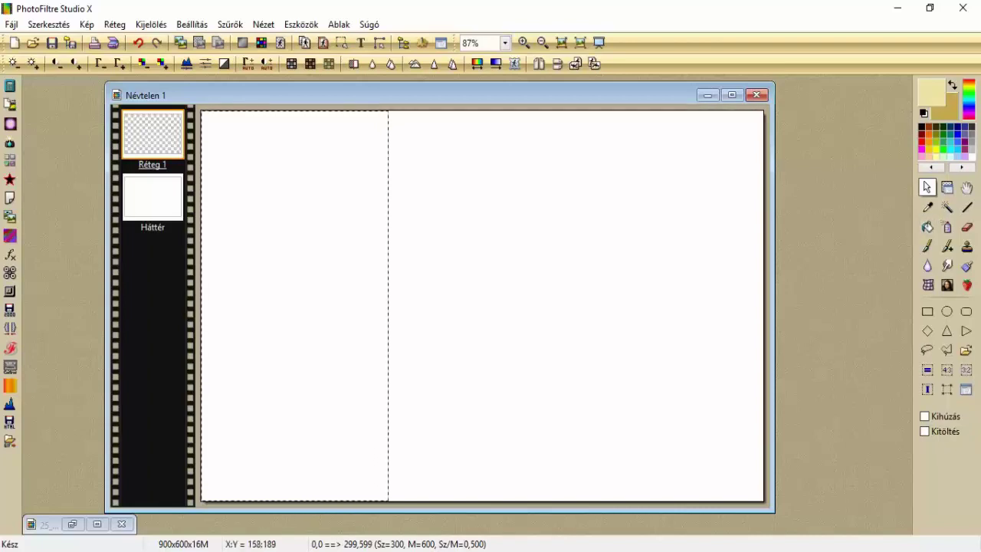
# Fill the selected strip on the new layer with the pale yellow foreground colour.
pyautogui.click(927, 227)
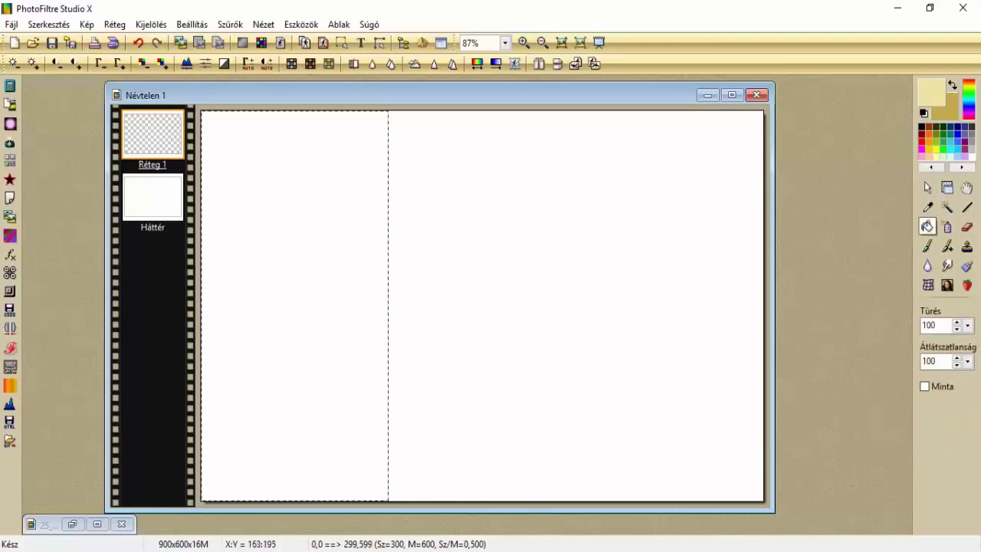
pyautogui.click(311, 242)
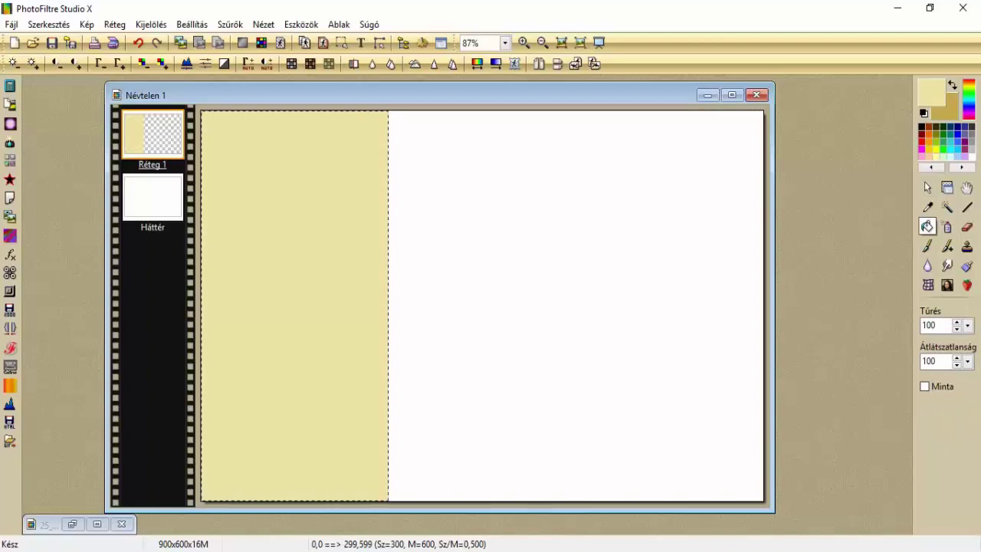
# Apply MuRa's Meister Cloud to the filled strip, with the pale yellow custom colour as FG and the golden-brown custom colour as BG.
pyautogui.click(230, 23)
pyautogui.moveTo(260, 156)
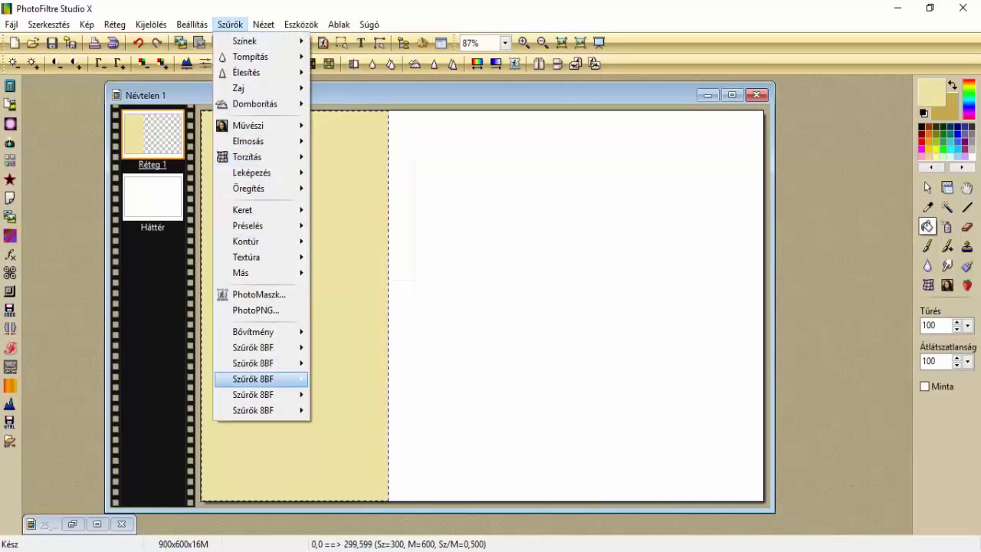
pyautogui.moveTo(261, 394)
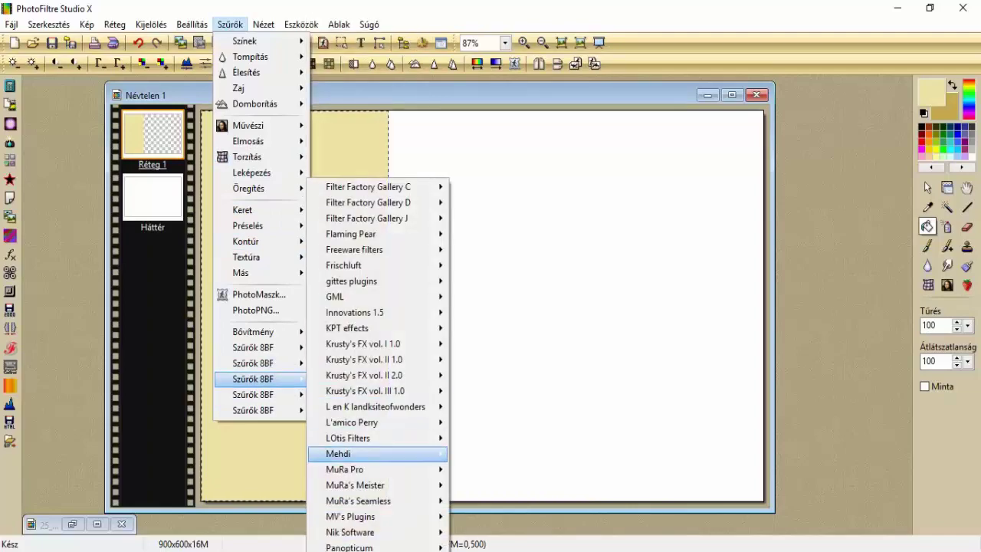
pyautogui.moveTo(355, 484)
pyautogui.click(481, 484)
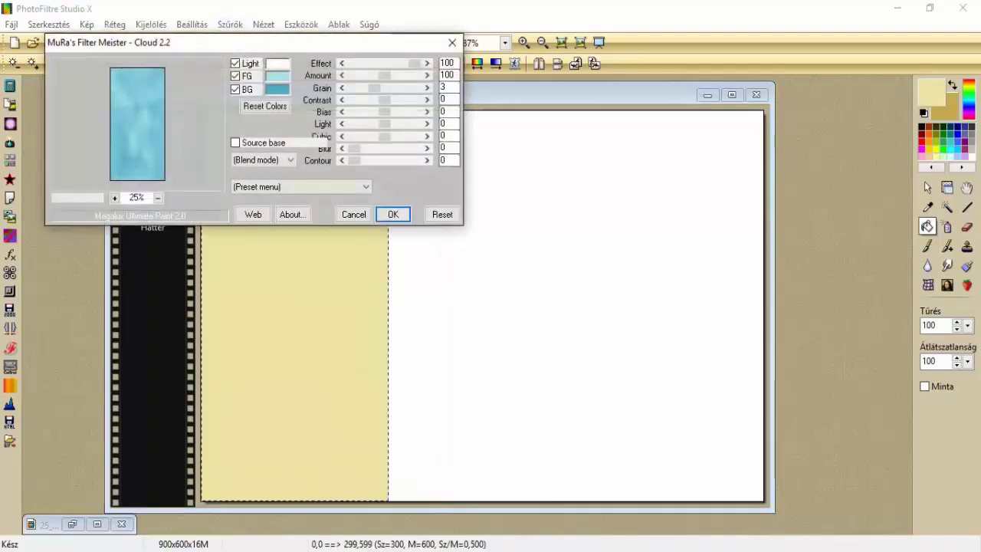
pyautogui.moveTo(272, 40); pyautogui.dragTo(482, 191)
pyautogui.click(450, 223)
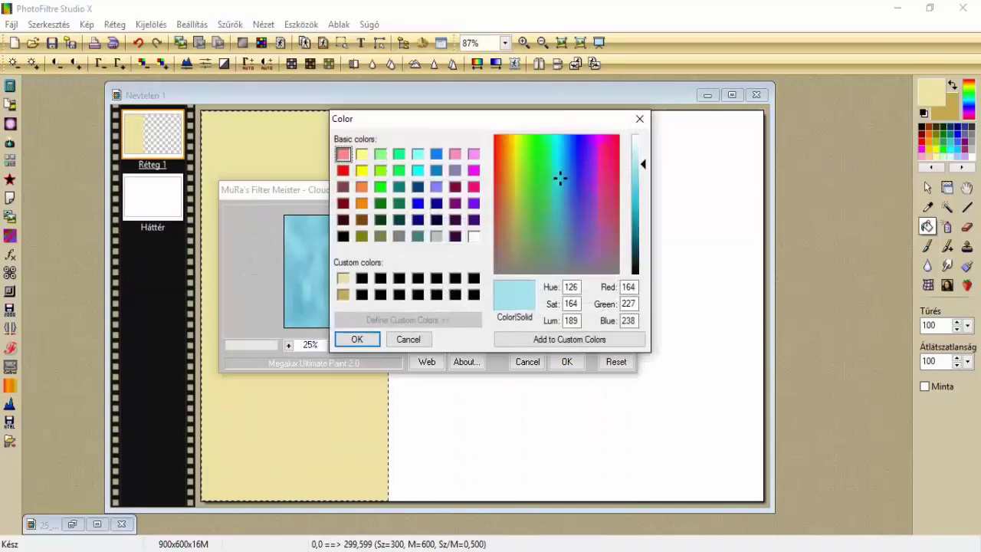
pyautogui.click(344, 277)
pyautogui.click(356, 339)
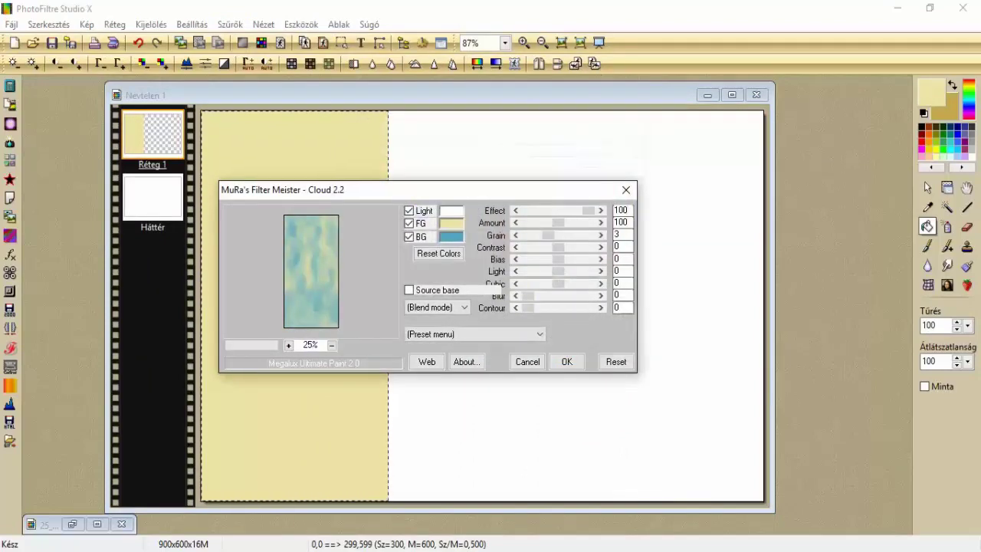
pyautogui.click(451, 236)
pyautogui.click(345, 293)
pyautogui.click(358, 338)
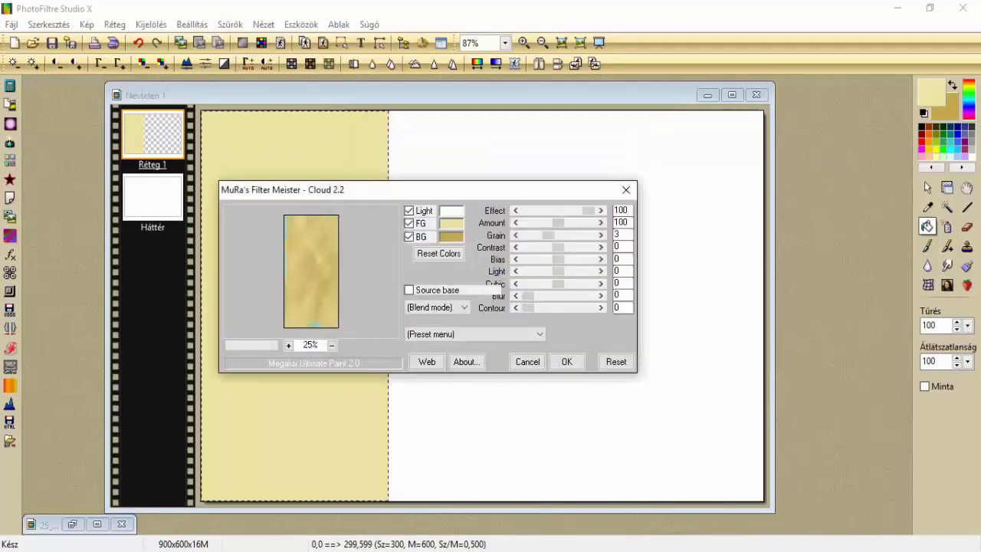
pyautogui.click(567, 361)
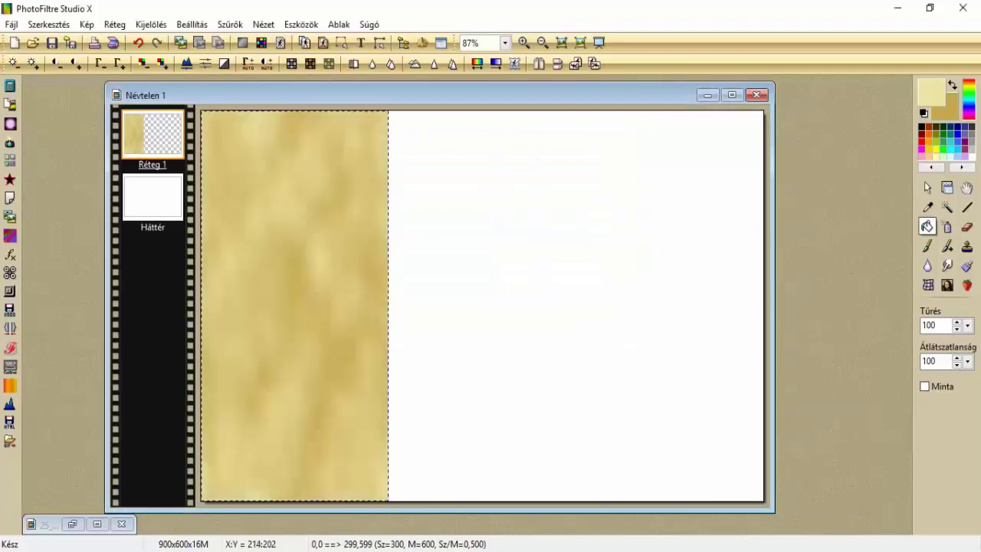
# Apply a Gaussian blur (Gauss elmosás) with a 50-pixel radius to the clouded strip.
pyautogui.click(230, 24)
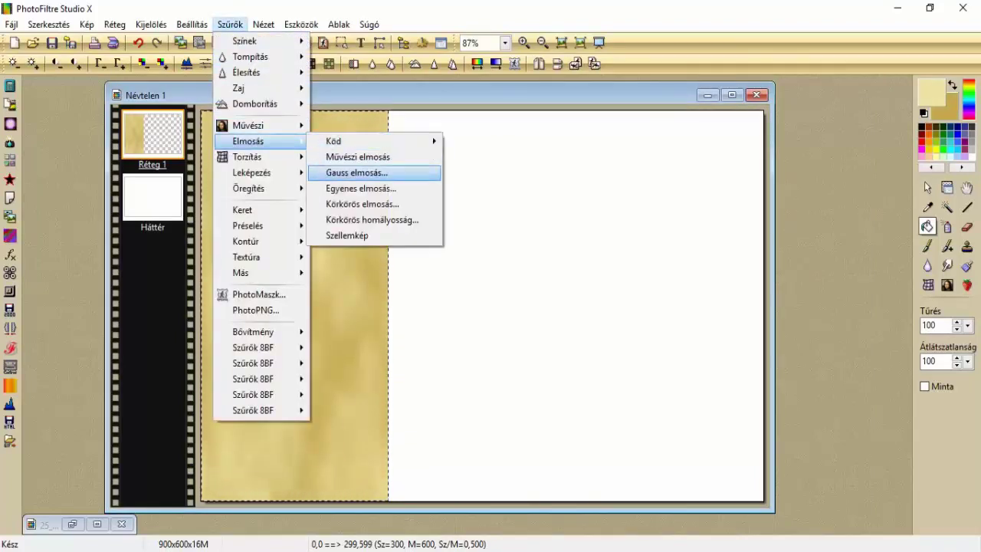
pyautogui.click(429, 173)
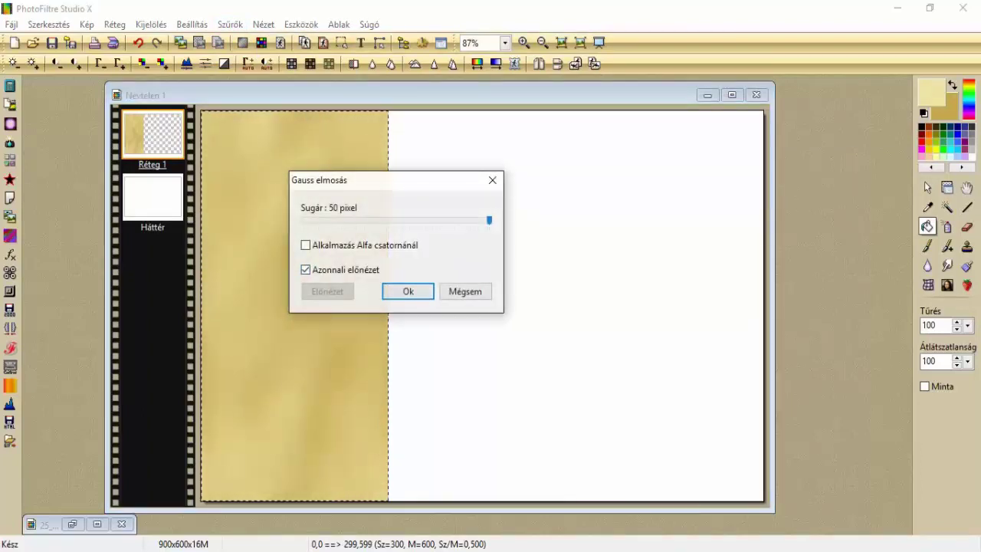
pyautogui.click(414, 291)
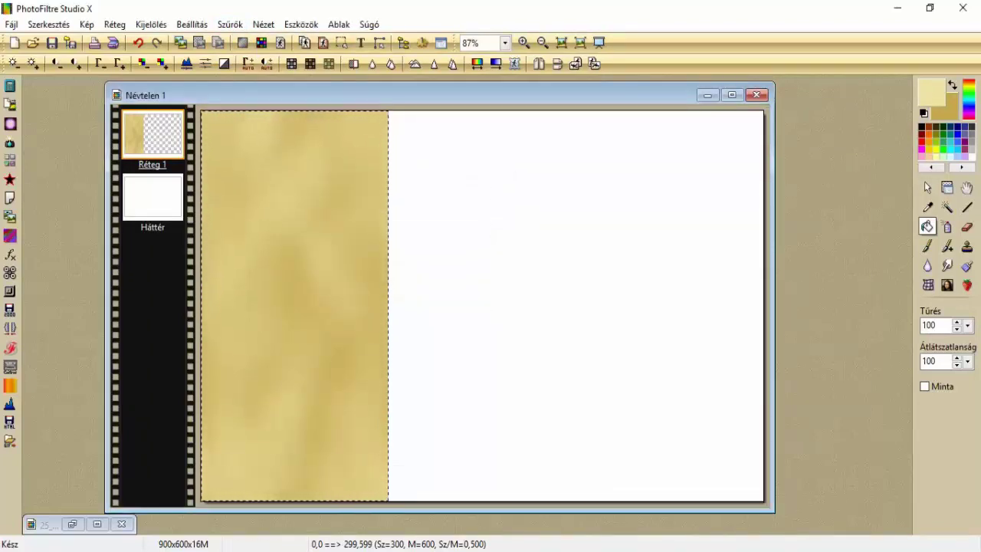
pyautogui.click(151, 24)
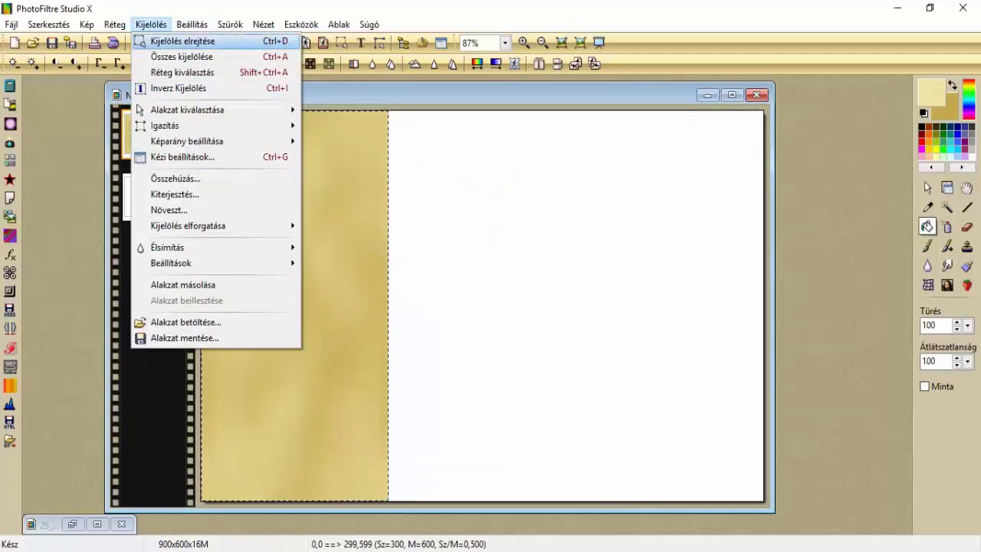
pyautogui.click(183, 41)
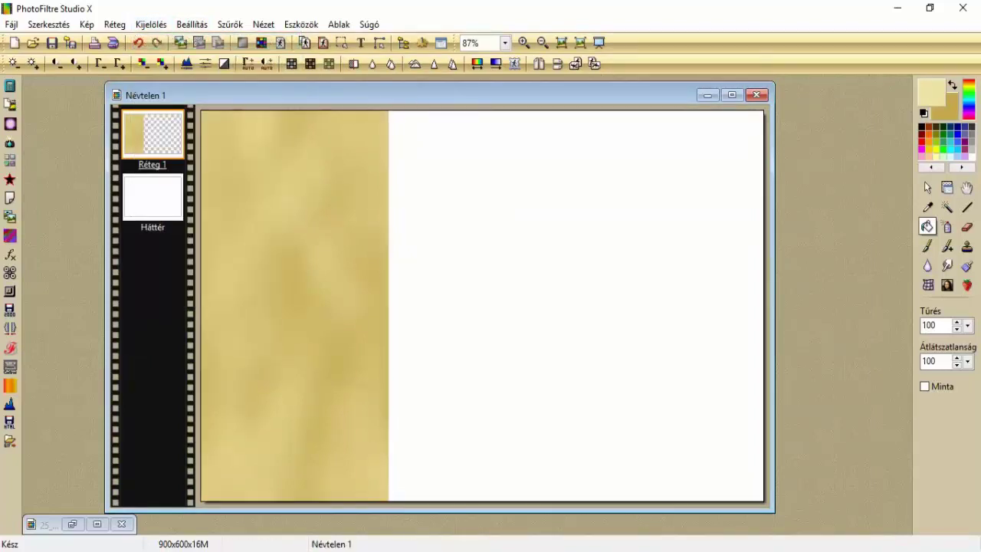
pyautogui.click(928, 187)
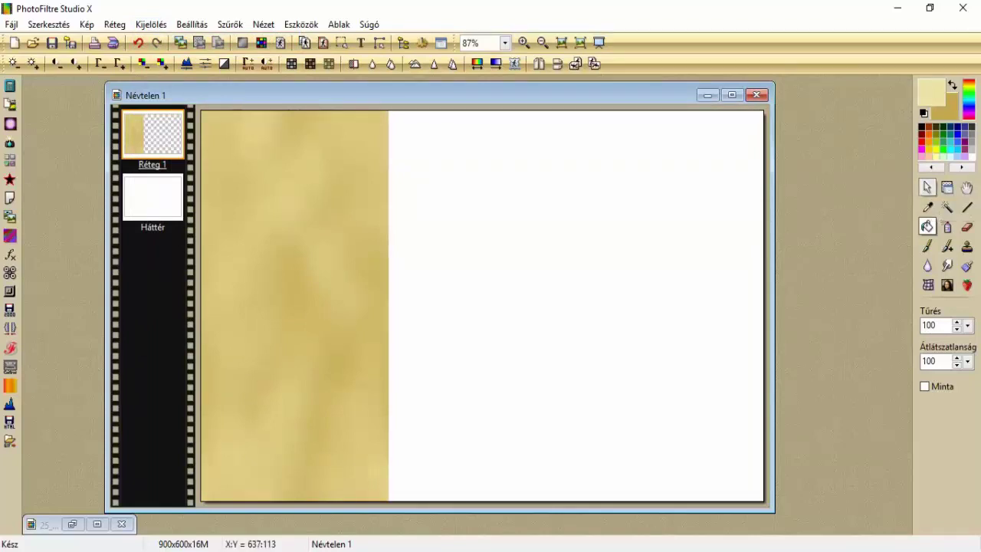
pyautogui.click(151, 24)
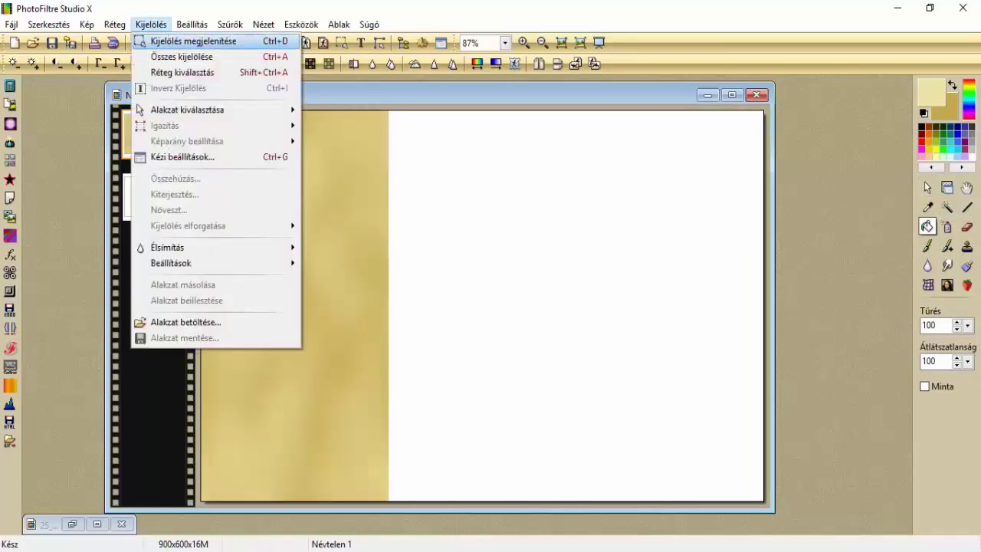
pyautogui.press('Down')
pyautogui.press('Down')
pyautogui.press('Return')
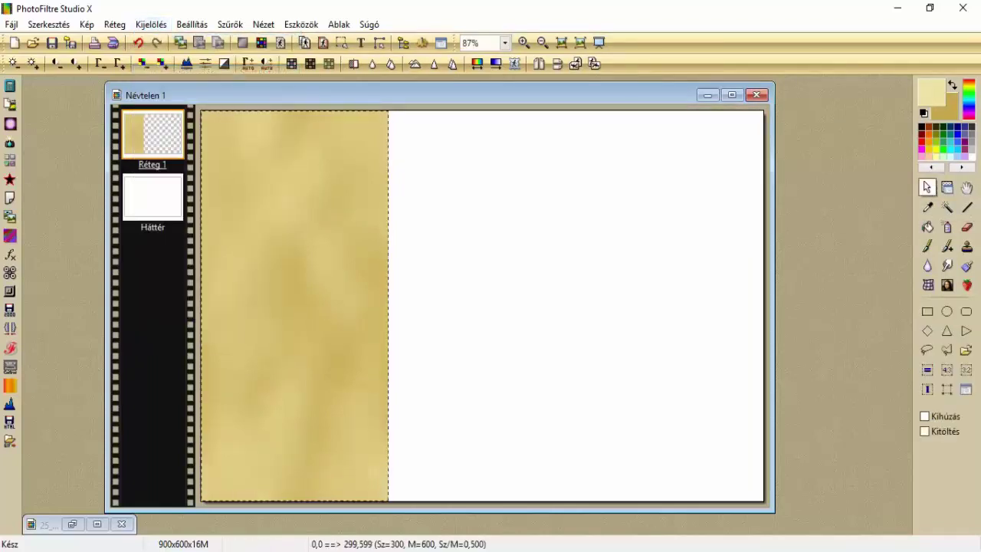
# Contract the selection around the golden strip by 3 pixels (Összehúzás) and invert it.
pyautogui.hotkey('alt', 'k')
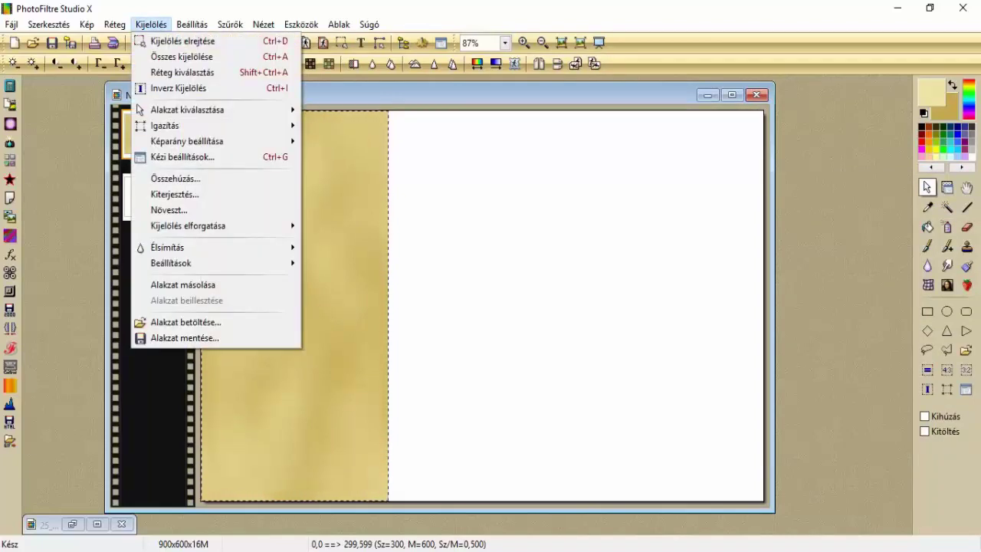
pyautogui.press('Down')
pyautogui.press('Down')
pyautogui.press('Down')
pyautogui.press('Down')
pyautogui.press('Down')
pyautogui.press('Down')
pyautogui.press('Down')
pyautogui.press('Down')
pyautogui.press('Down')
pyautogui.press('Return')
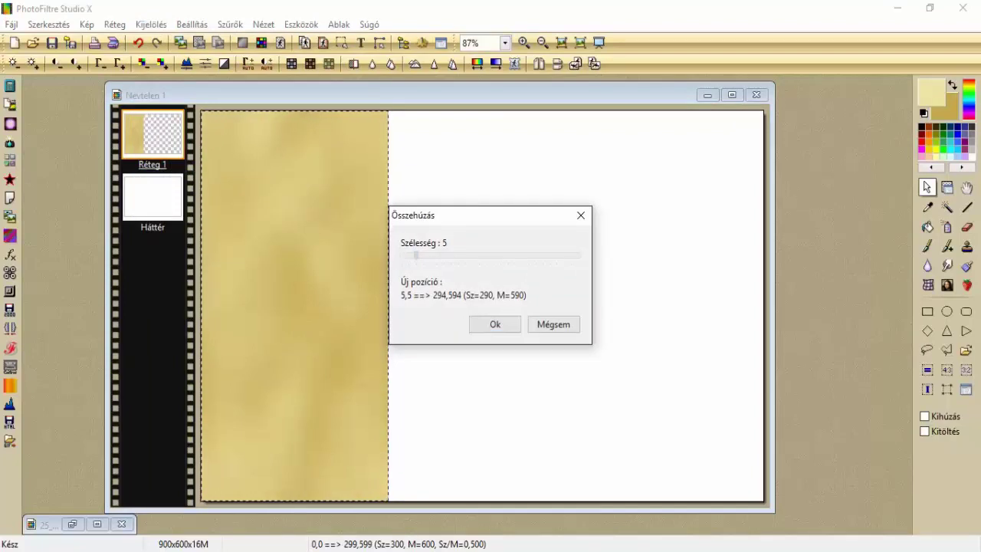
pyautogui.press('Left')
pyautogui.press('Return')
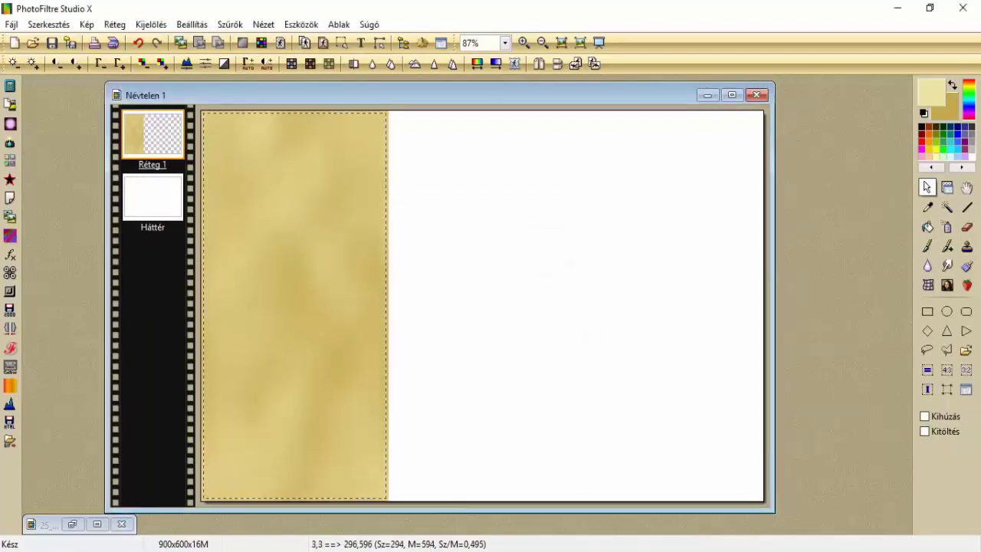
pyautogui.hotkey('alt', 'j')
pyautogui.press('Down')
pyautogui.press('Down')
pyautogui.press('Down')
pyautogui.press('Return')
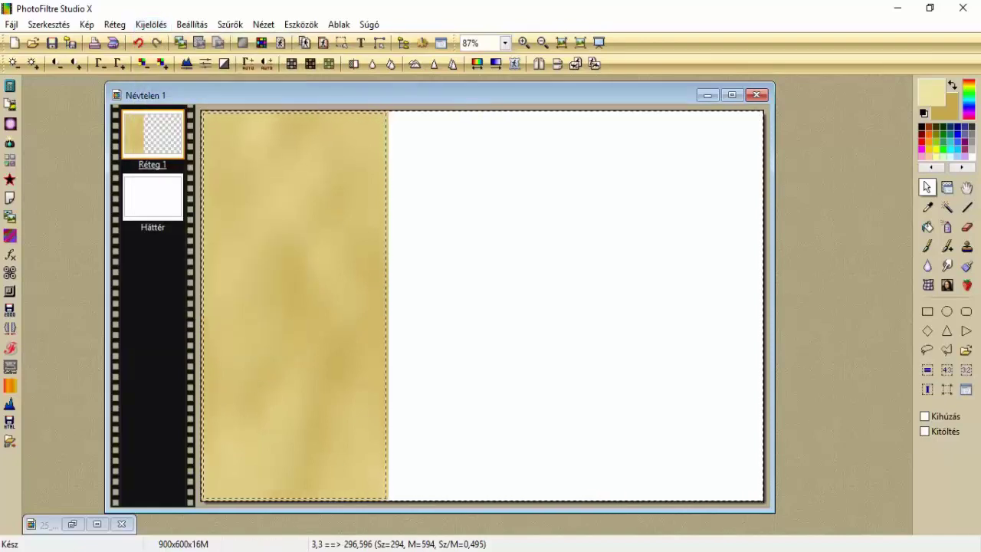
# Fill the inverted selection with the goldbead pattern to frame the strip's edge, and hide the selection.
pyautogui.click(927, 226)
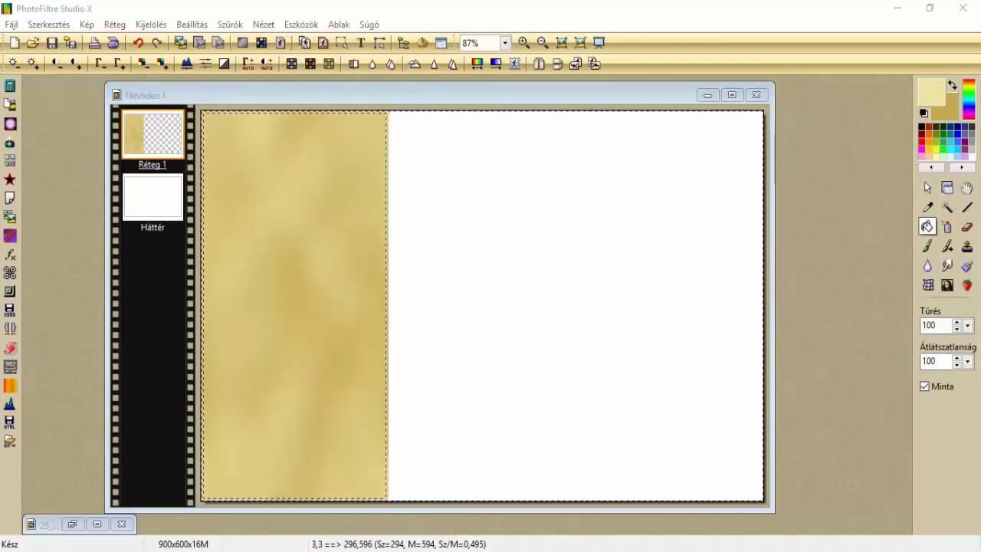
pyautogui.scroll(-2, 460, 276)
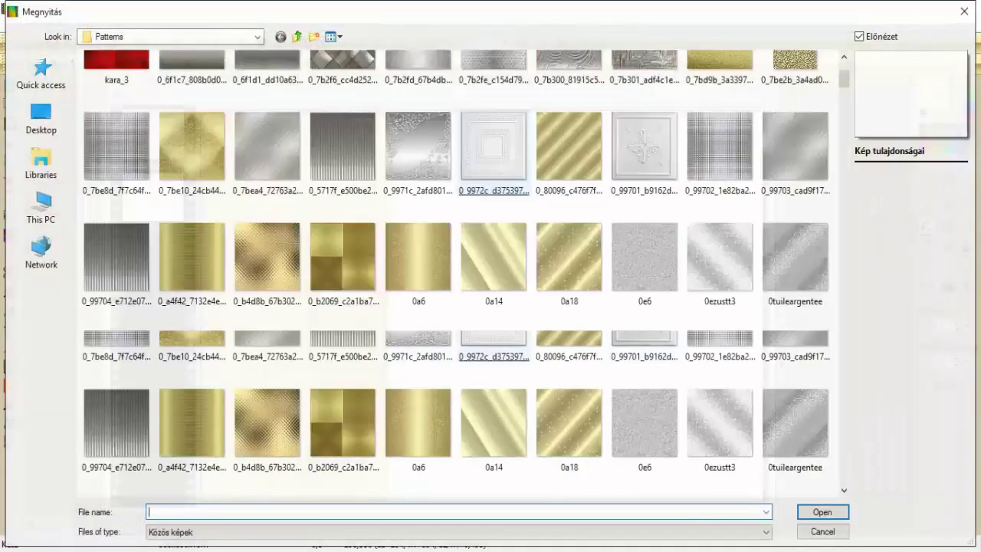
pyautogui.scroll(-15, 460, 273)
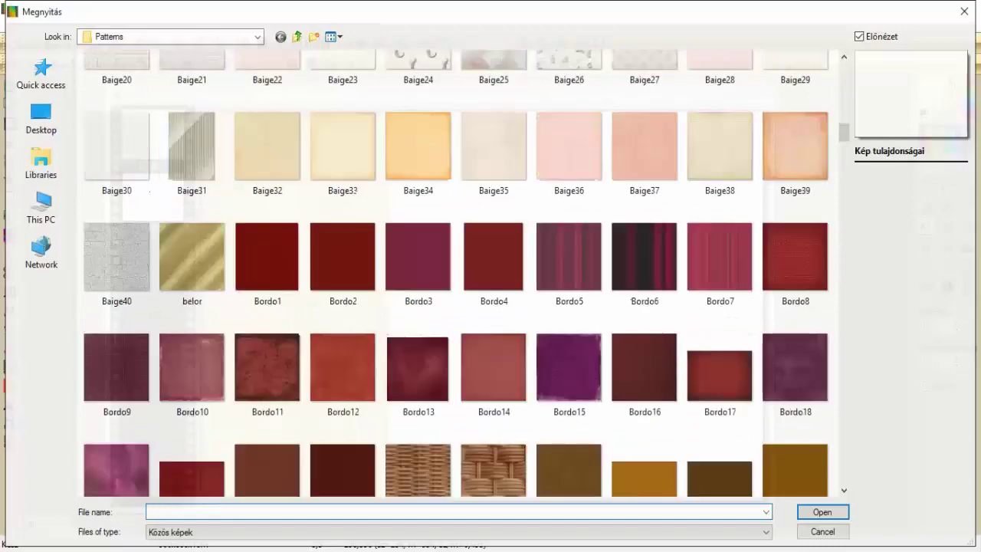
pyautogui.scroll(-10, 460, 330)
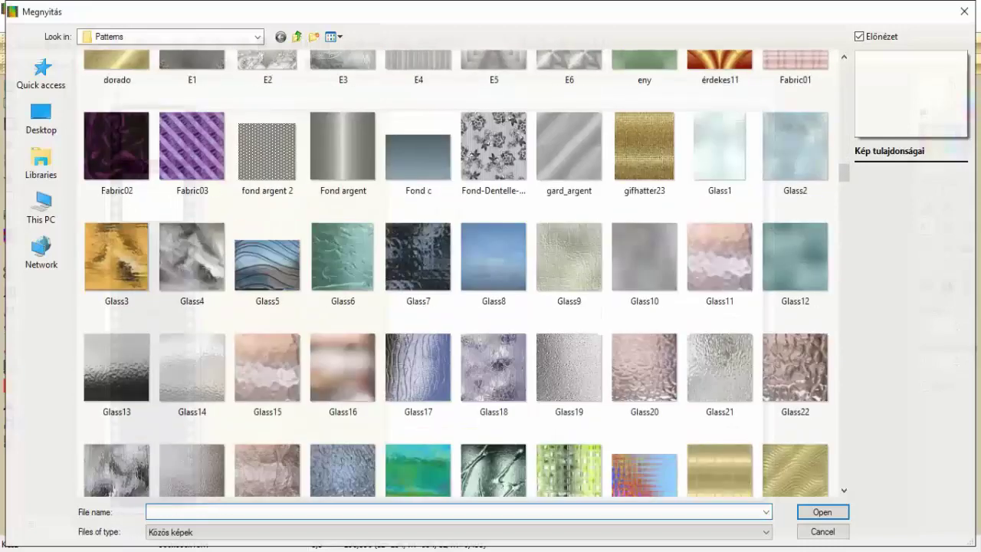
pyautogui.scroll(-8, 460, 273)
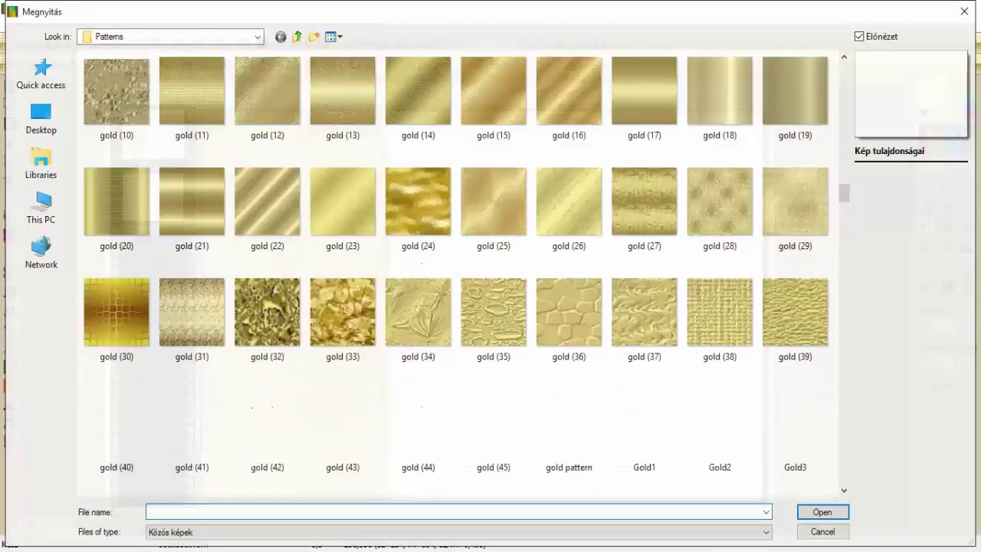
pyautogui.scroll(-3, 460, 273)
pyautogui.scroll(-3, 494, 322)
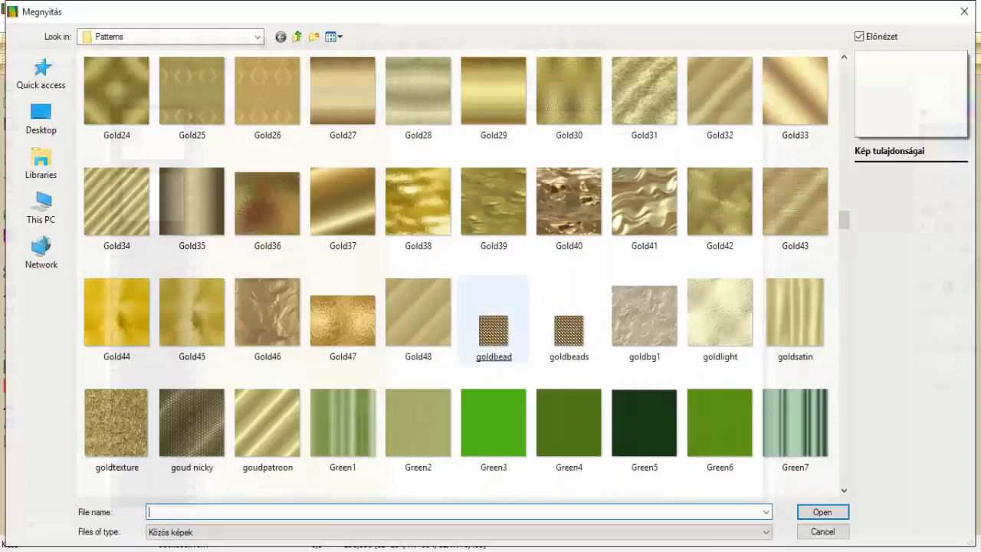
pyautogui.doubleClick(494, 329)
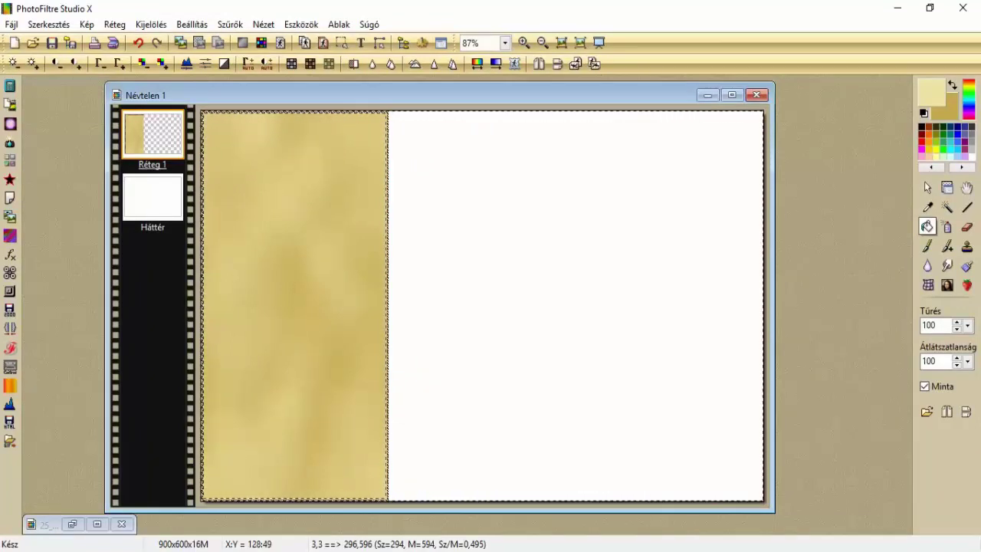
pyautogui.click(151, 24)
pyautogui.click(183, 40)
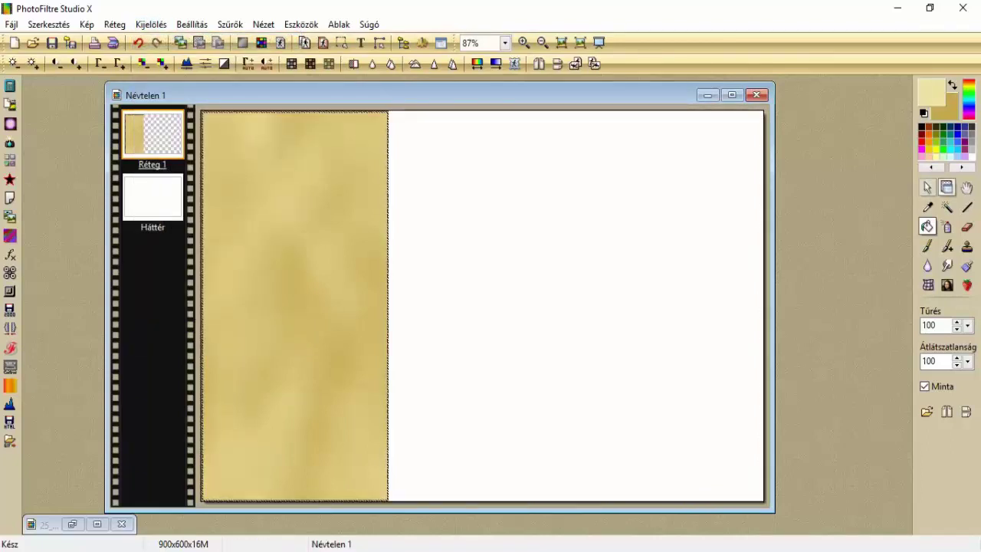
# Distort (Torzítás) the strip's layer into perspective by moving its two right corners inward, fix the result and shift the layer to -1,1.
pyautogui.click(947, 188)
pyautogui.rightClick(268, 164)
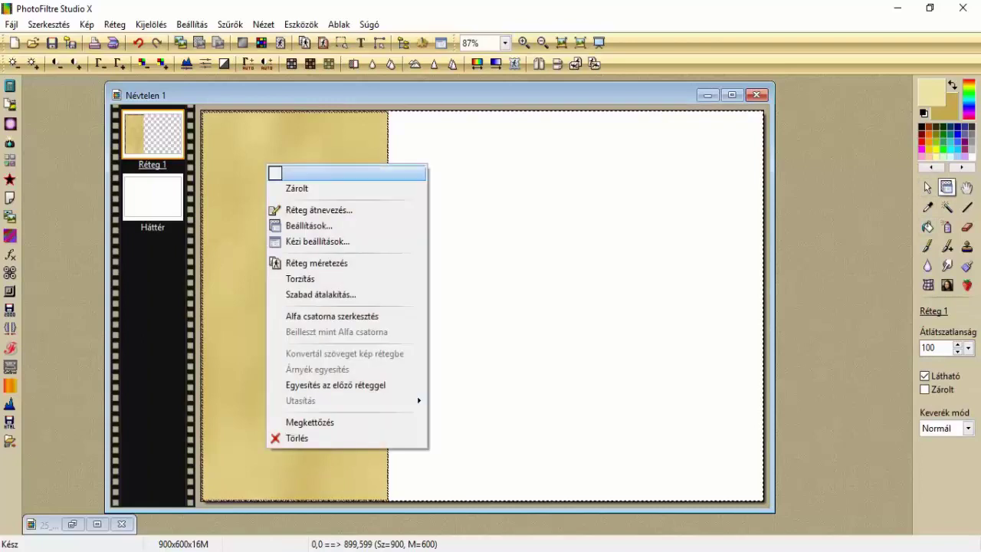
pyautogui.click(331, 279)
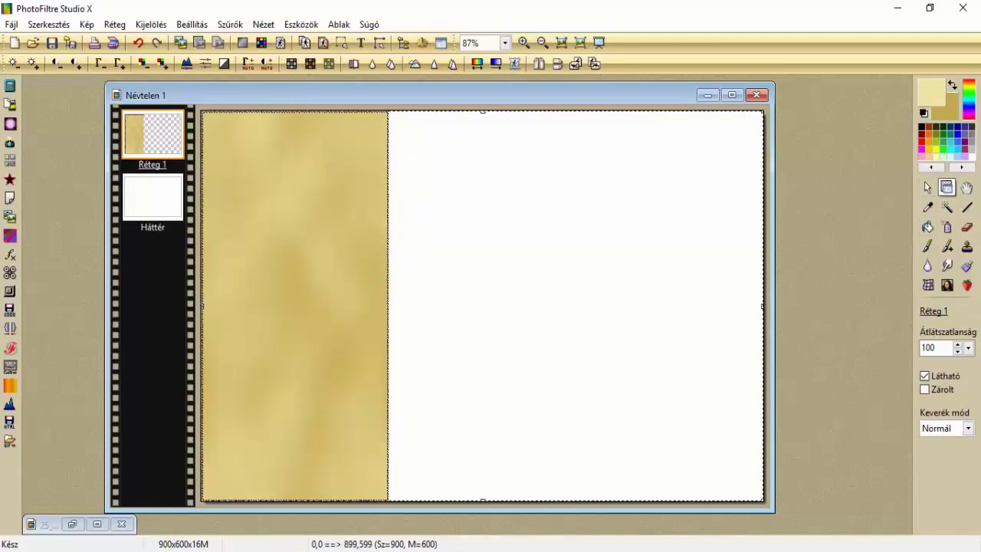
pyautogui.moveTo(761, 113); pyautogui.dragTo(766, 163)
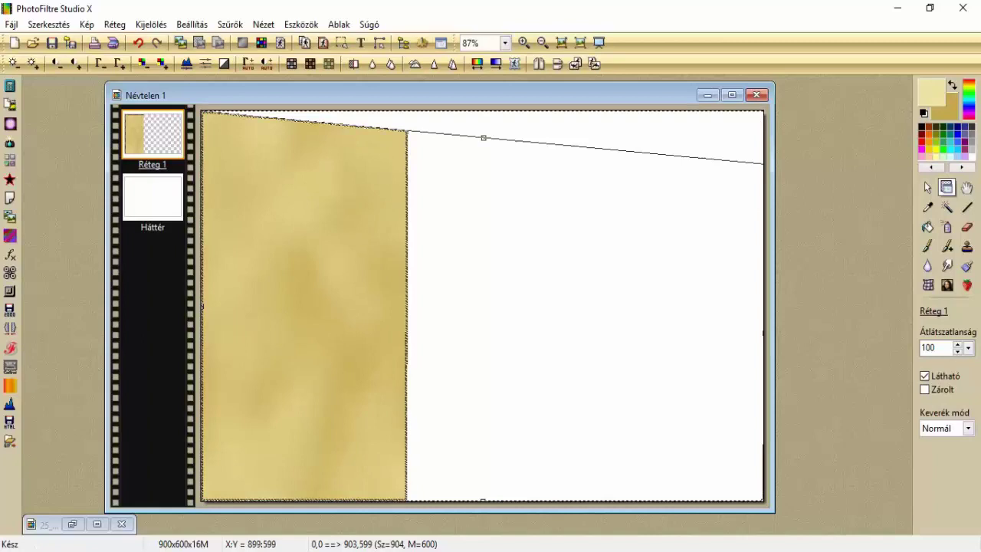
pyautogui.moveTo(763, 500); pyautogui.dragTo(763, 457)
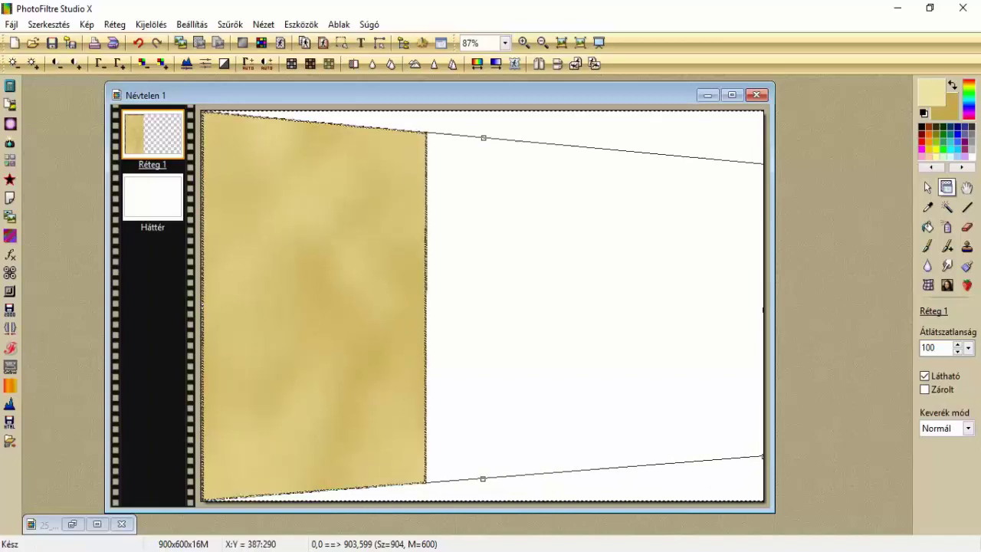
pyautogui.rightClick(443, 300)
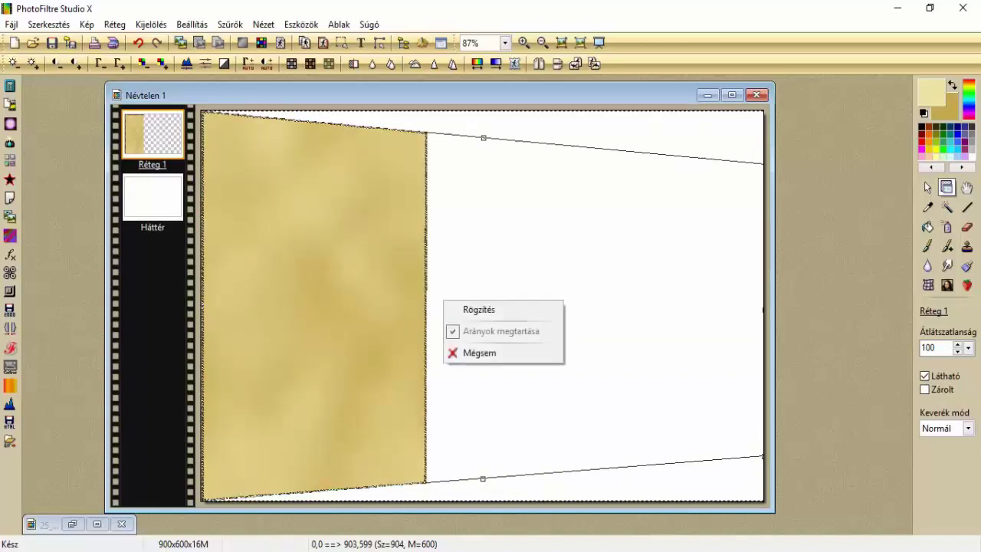
pyautogui.click(470, 308)
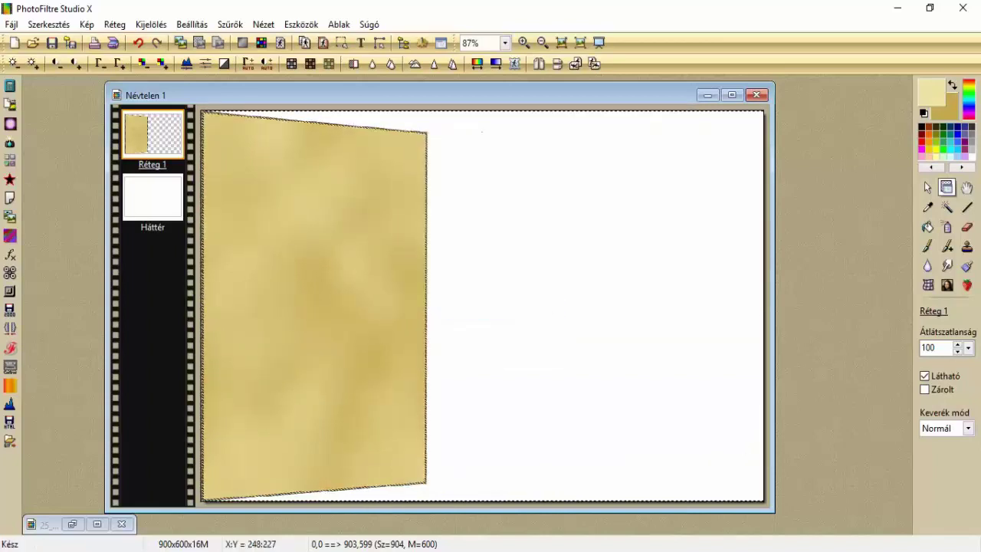
pyautogui.moveTo(335, 250)
pyautogui.mouseDown()
pyautogui.moveTo(359, 249)
pyautogui.moveTo(331, 249)
pyautogui.mouseUp()
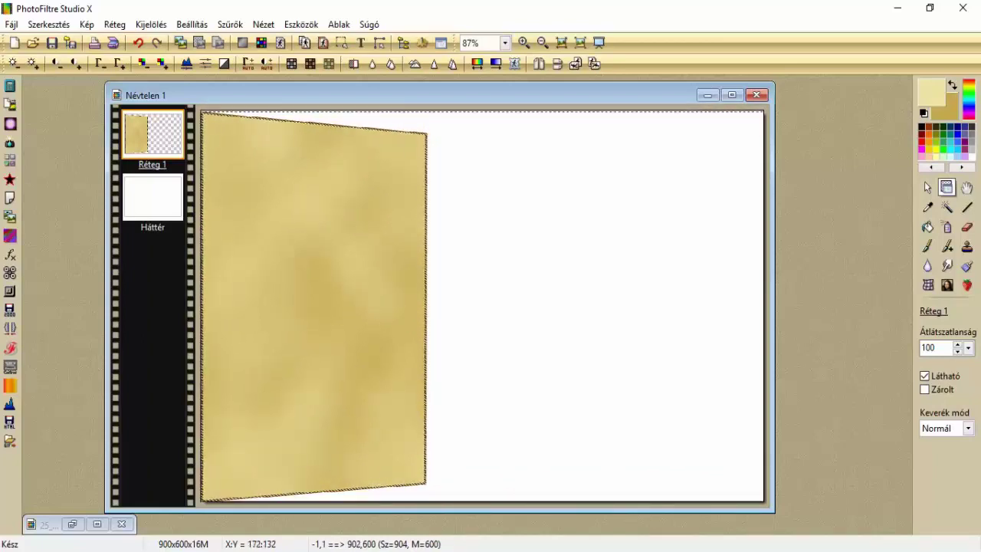
# Draw a rectangular selection 300 px wide over the full 600 px height of the canvas.
pyautogui.click(151, 23)
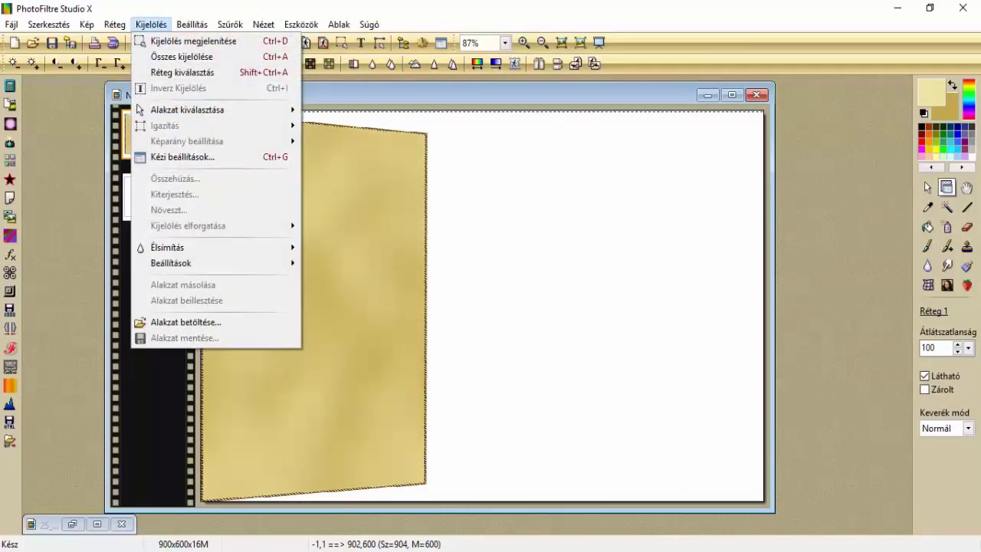
pyautogui.moveTo(230, 23)
pyautogui.press('Left')
pyautogui.press('Left')
pyautogui.click(927, 187)
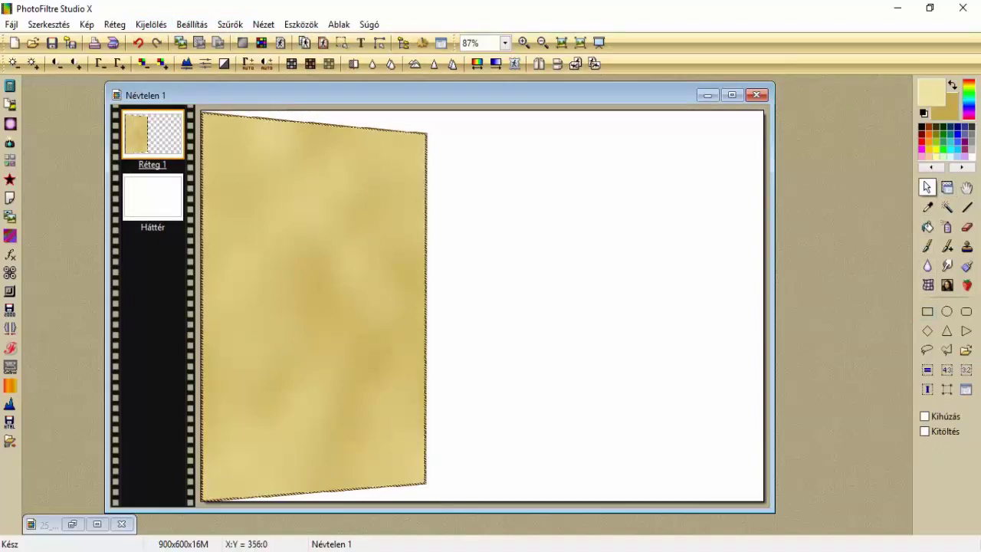
pyautogui.moveTo(405, 111); pyautogui.dragTo(587, 461)
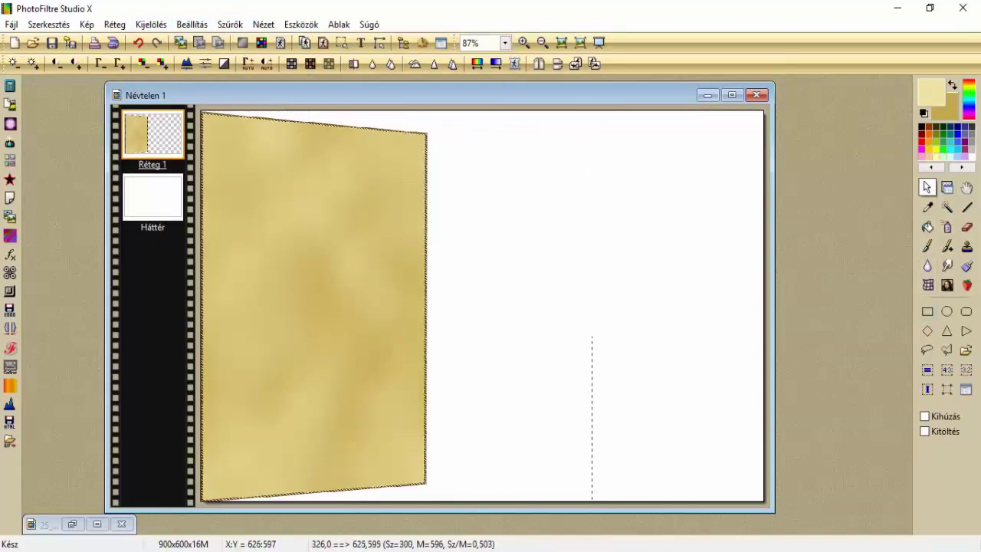
pyautogui.moveTo(593, 500); pyautogui.dragTo(593, 503)
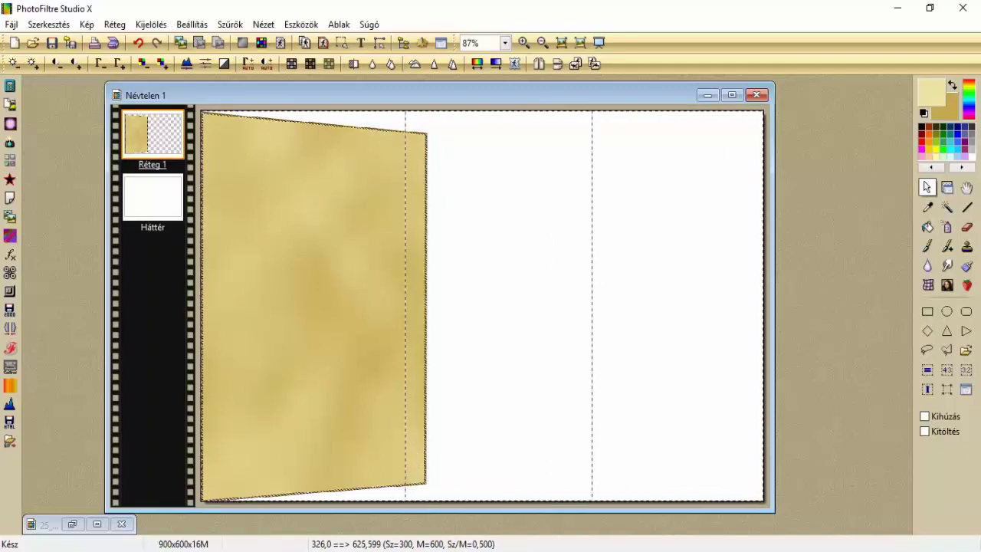
# Set the rectangular selection's X position to 0 in its manual settings (Kézi beállítások).
pyautogui.rightClick(493, 224)
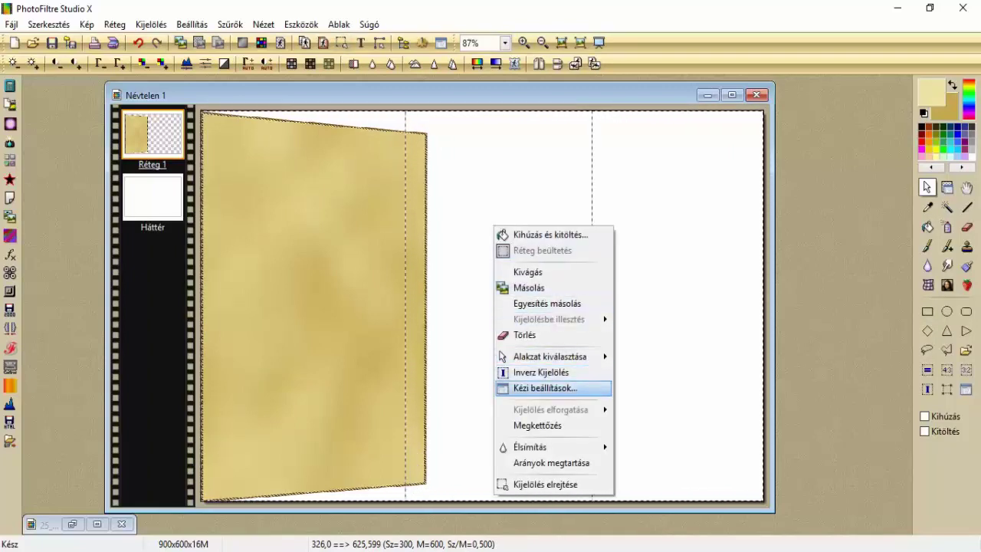
pyautogui.press('Return')
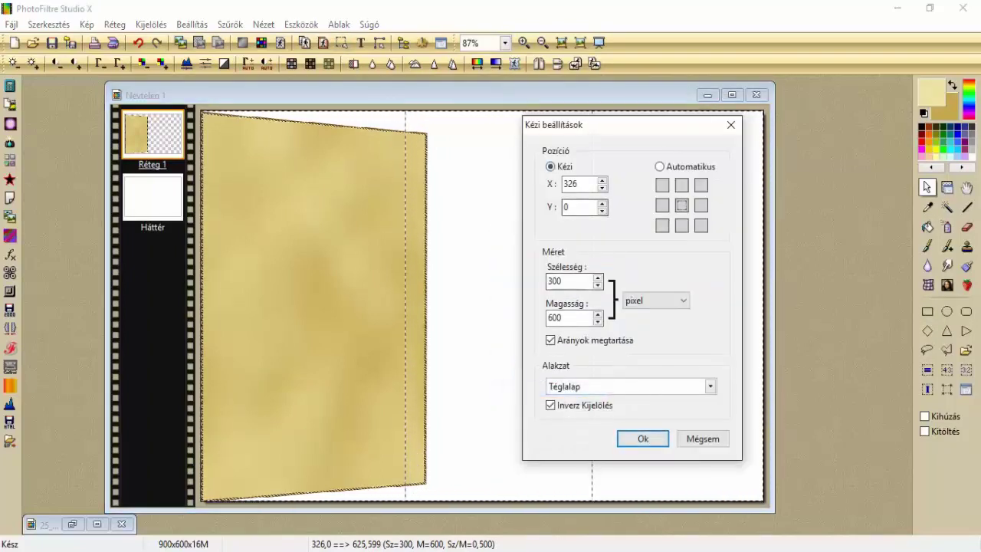
pyautogui.doubleClick(570, 184)
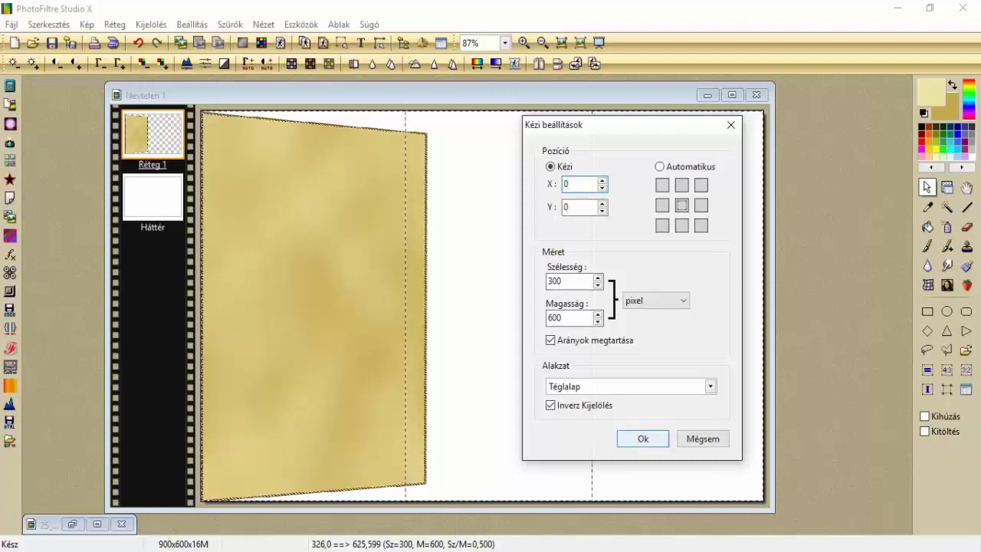
pyautogui.press('Return')
# Add a new transparent layer of 300 × 600 px at position 0,0 and show the selection over it.
pyautogui.click(114, 24)
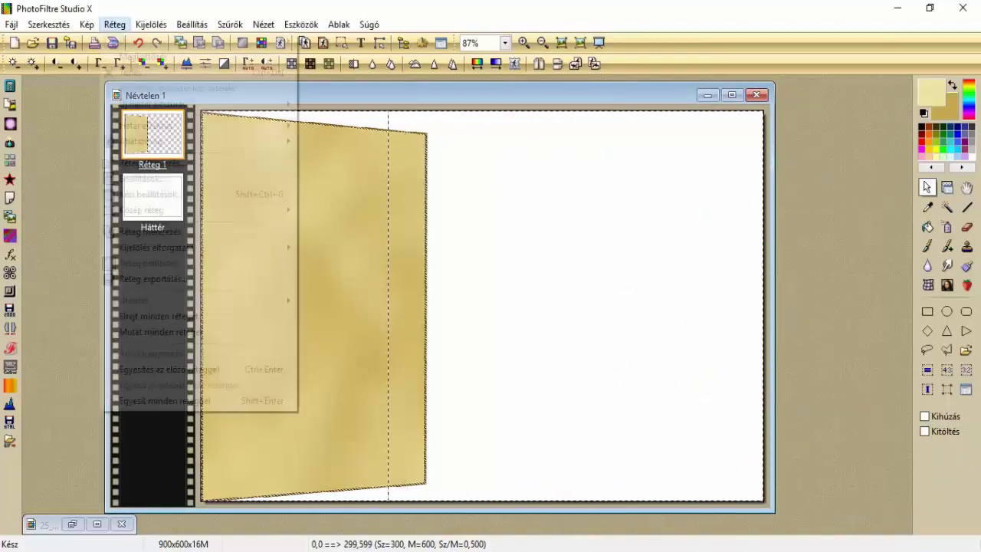
pyautogui.moveTo(122, 41)
pyautogui.press('Return')
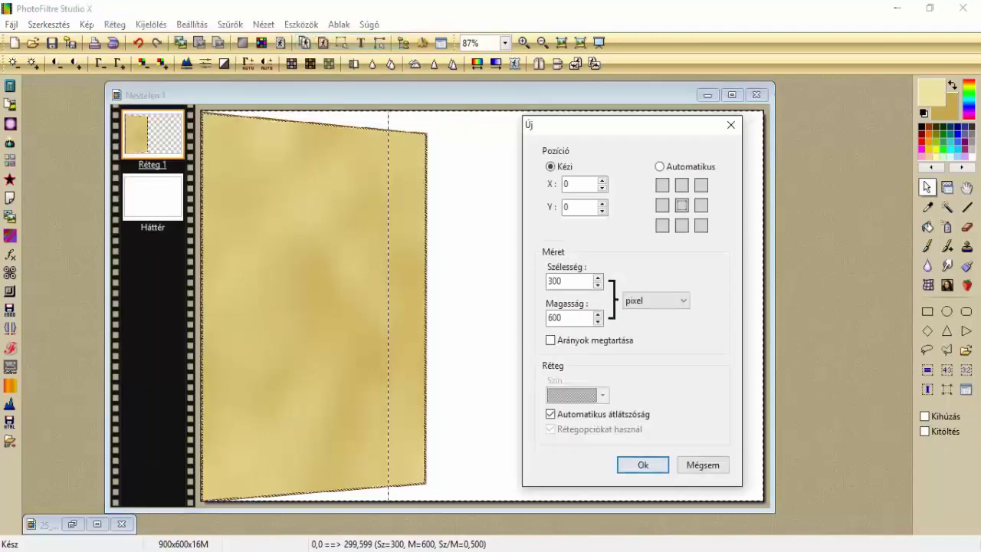
pyautogui.press('Return')
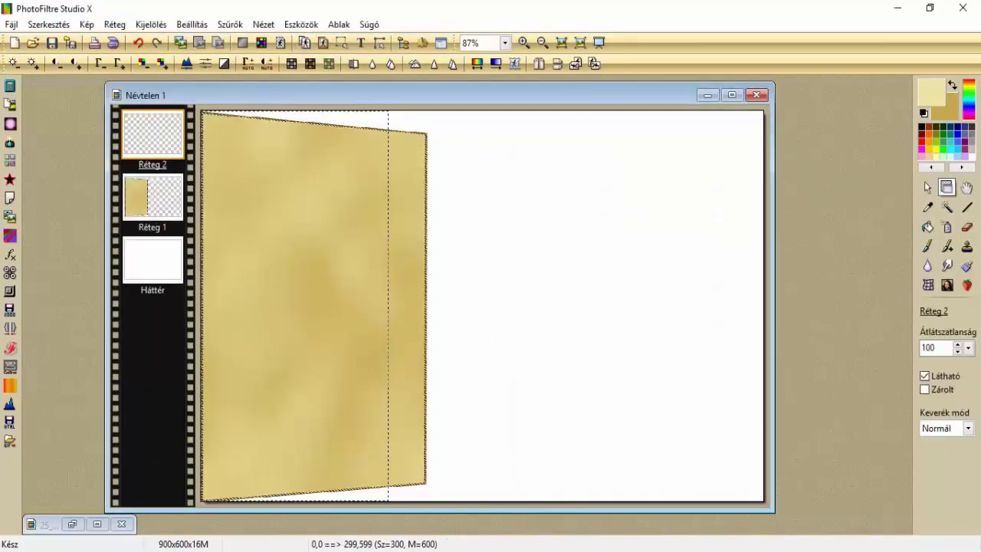
pyautogui.click(342, 42)
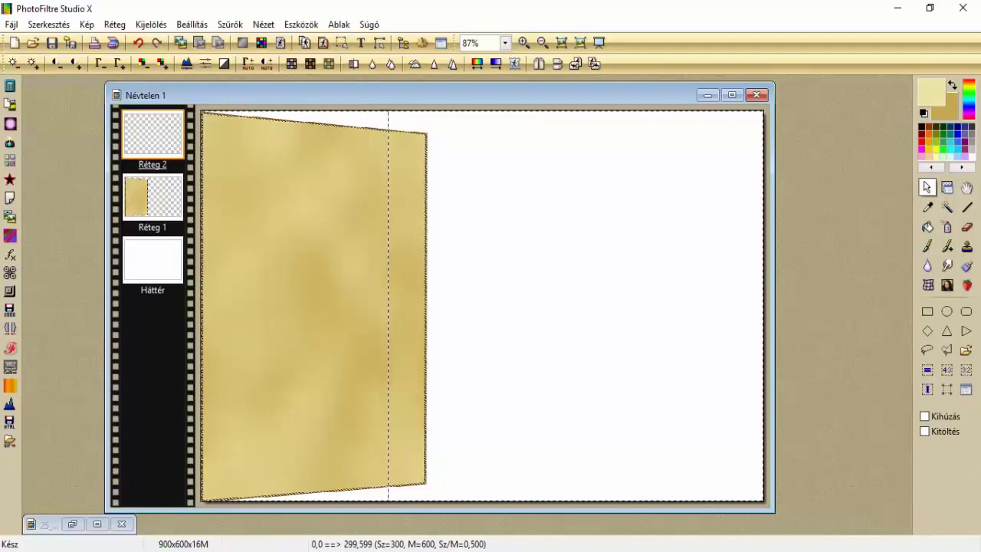
# Invert the selection back to the 300 px strip and fill it with the plain pale-yellow foreground colour, with the pattern fill turned off.
pyautogui.click(151, 23)
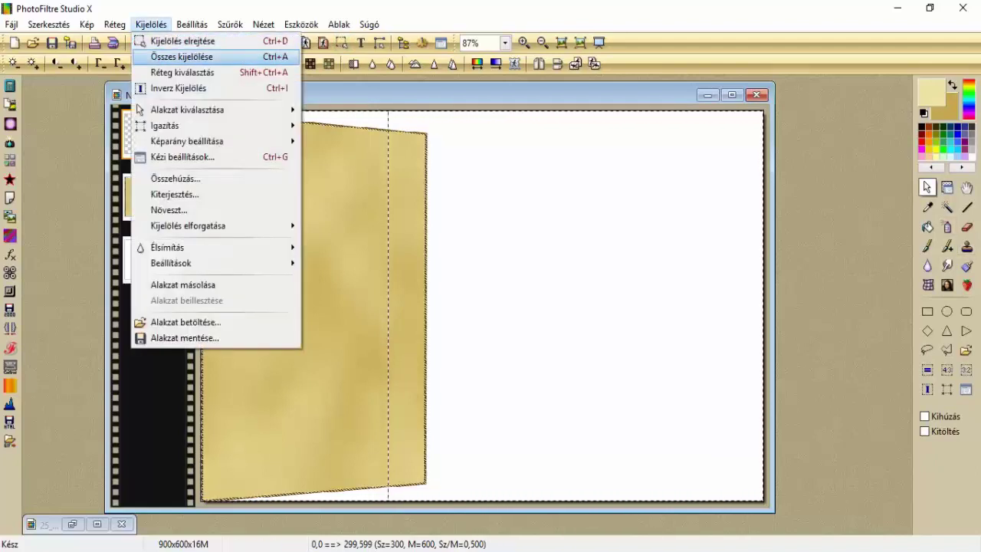
pyautogui.click(177, 88)
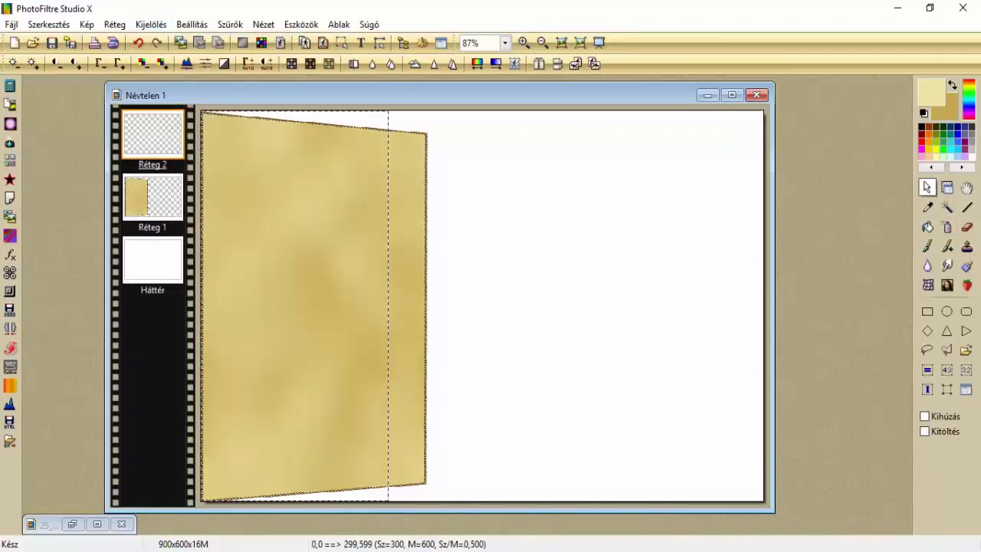
pyautogui.click(927, 227)
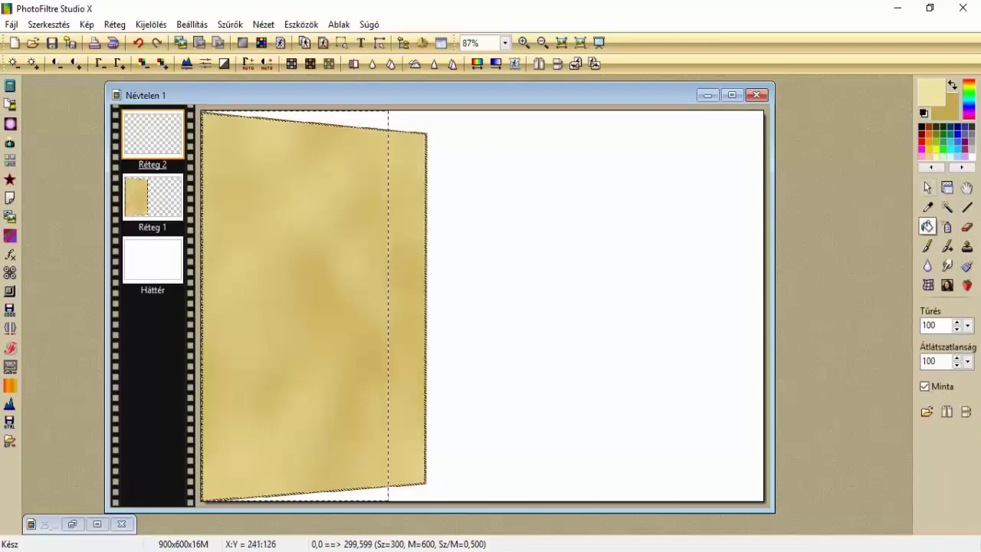
pyautogui.click(361, 195)
pyautogui.hotkey('ctrl', 'z')
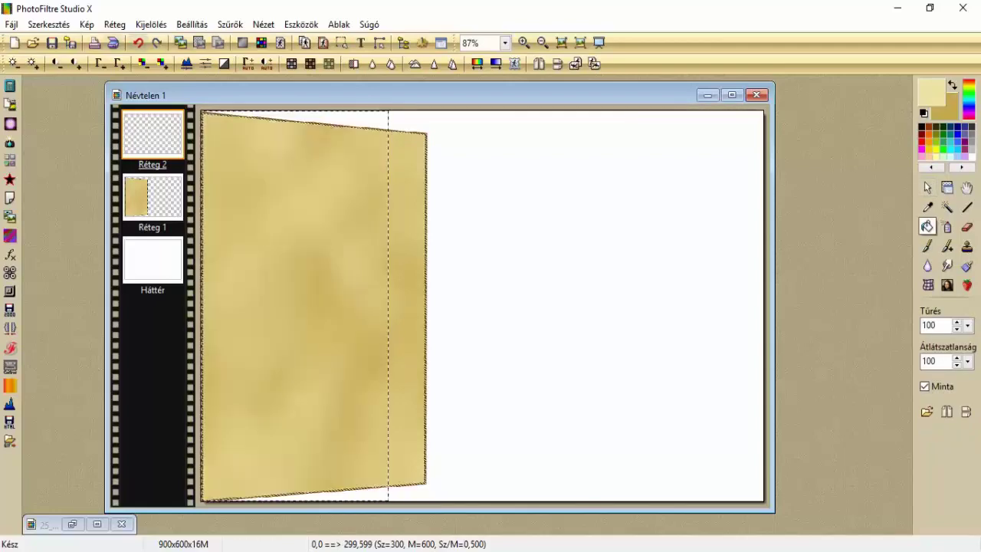
pyautogui.click(924, 386)
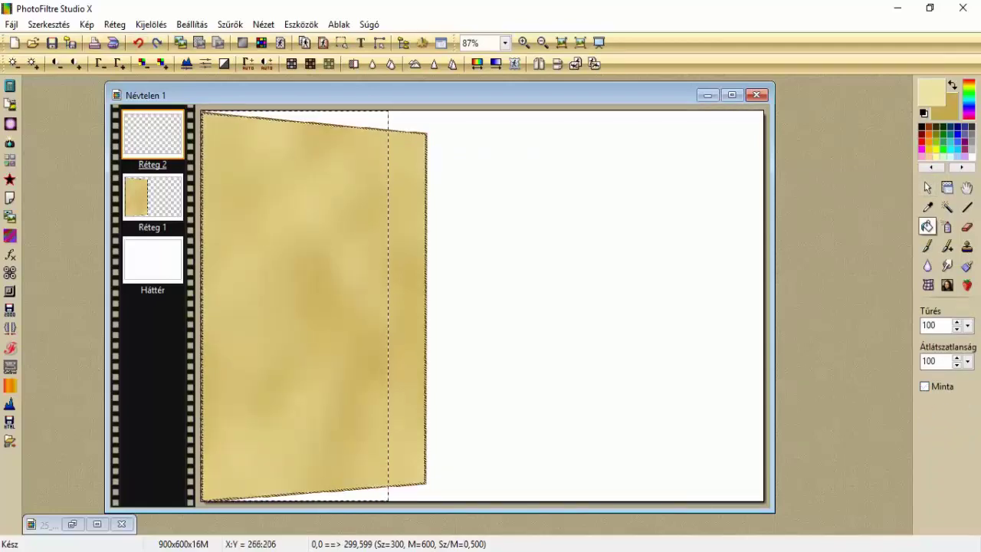
pyautogui.click(360, 239)
# Apply MuRa's Meister Cloud to the strip with the pale-yellow custom colour (238, 227, 164) as FG and the darker golden custom colour as BG.
pyautogui.click(229, 24)
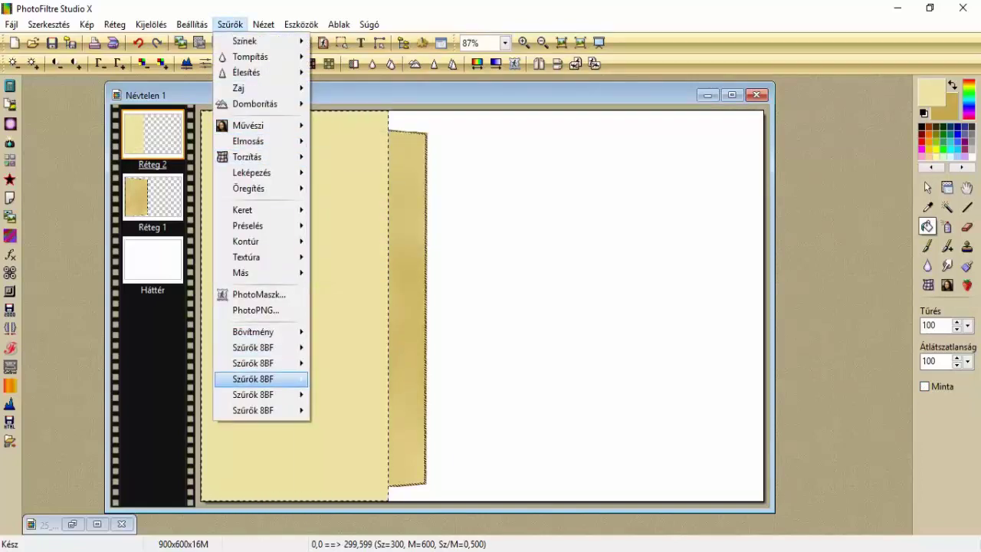
pyautogui.moveTo(253, 379)
pyautogui.moveTo(360, 484)
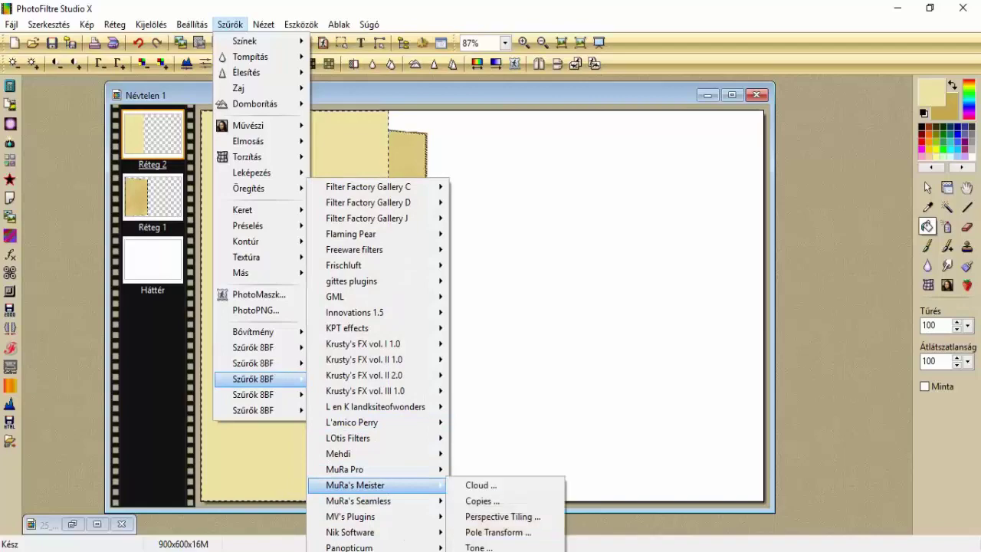
pyautogui.click(479, 486)
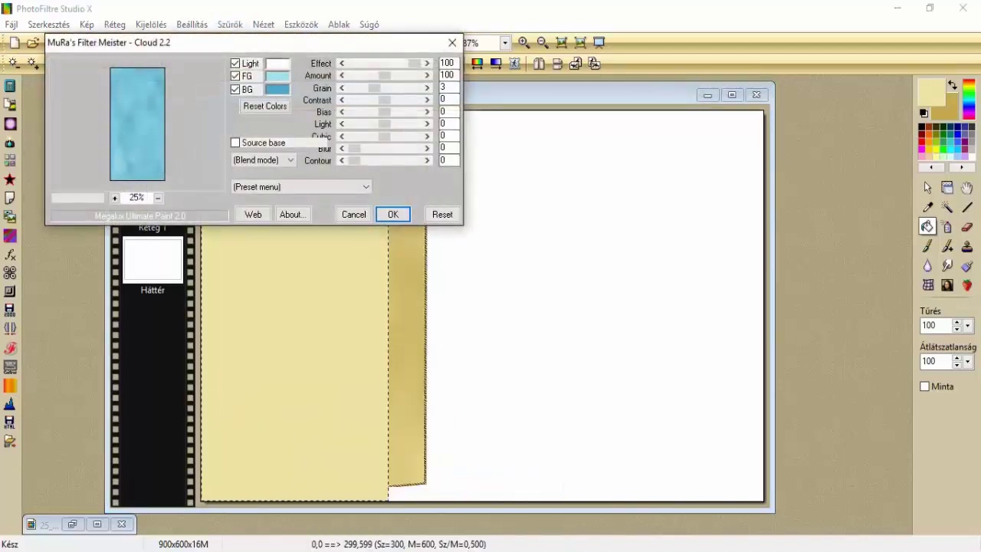
pyautogui.click(276, 76)
pyautogui.click(343, 278)
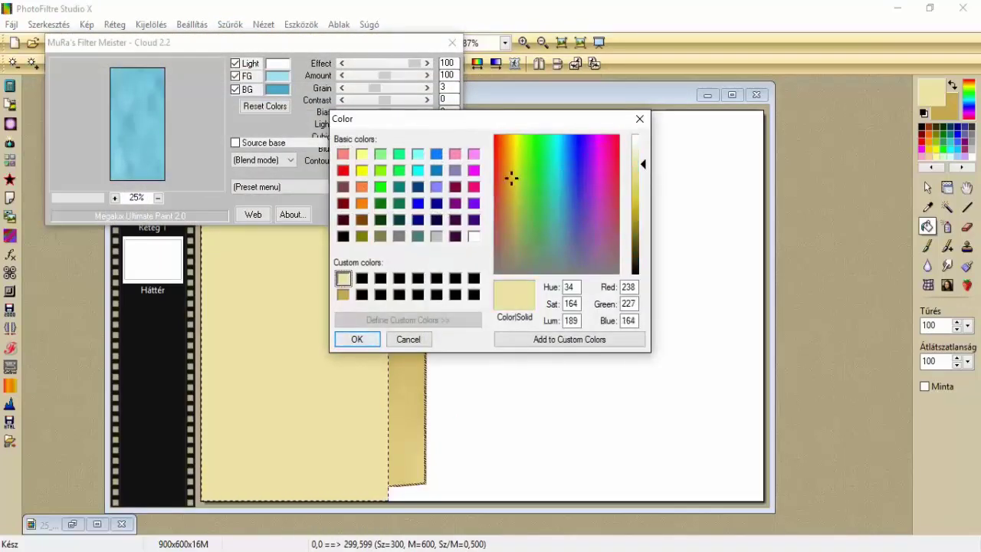
pyautogui.click(357, 339)
pyautogui.click(277, 89)
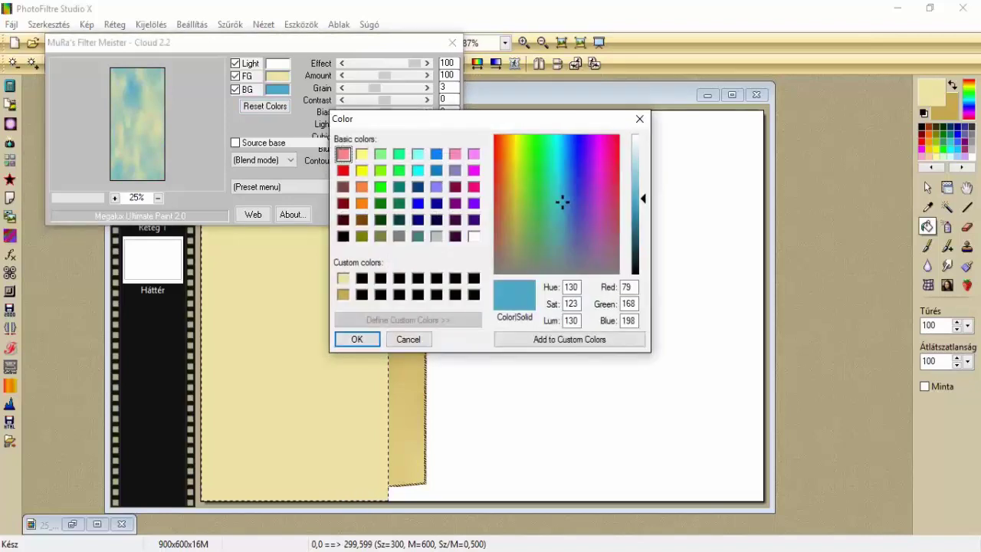
pyautogui.click(343, 295)
pyautogui.press('Return')
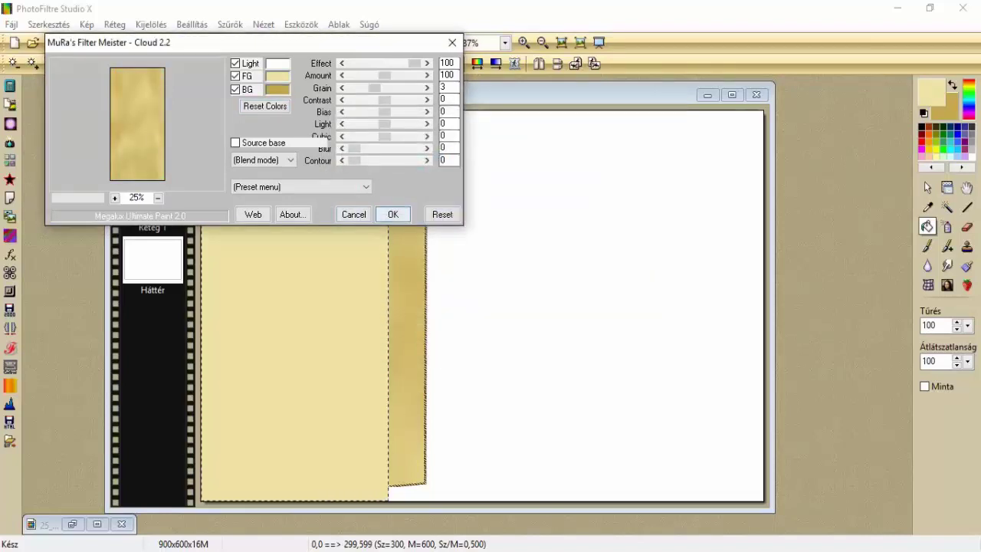
pyautogui.press('Return')
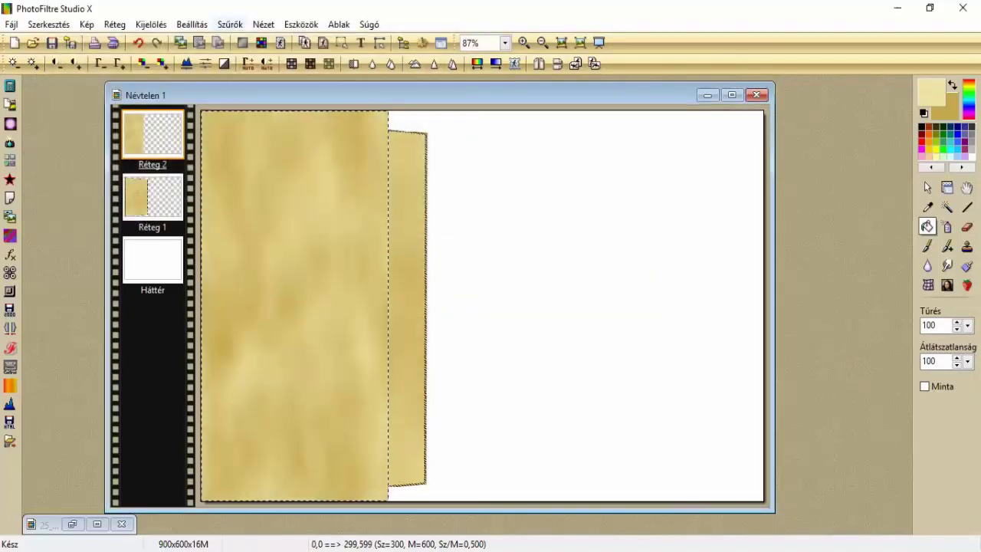
# Apply a Gaussian blur (Gauss elmosás) with a 50 pixel radius to the cloud texture and hide the selection.
pyautogui.click(230, 24)
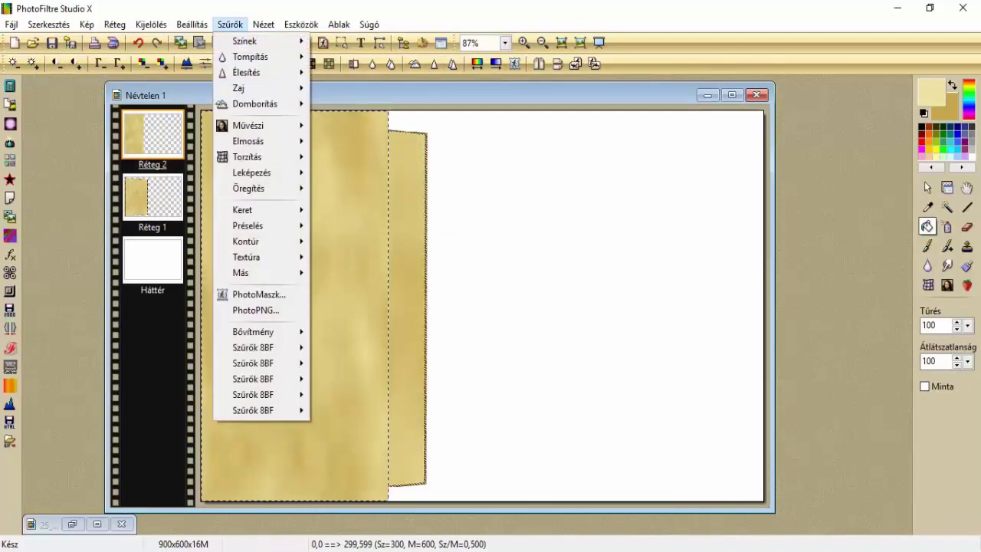
pyautogui.moveTo(261, 141)
pyautogui.click(357, 172)
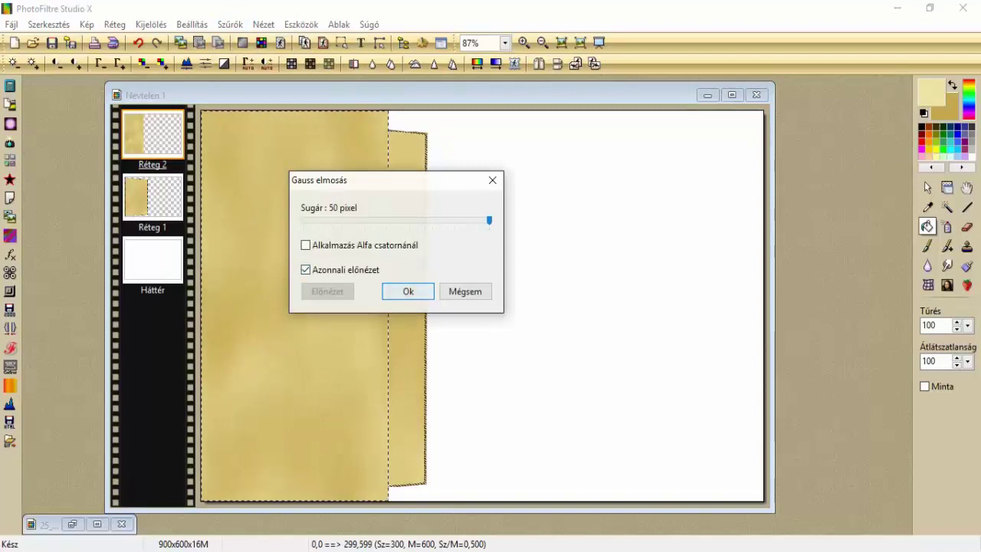
pyautogui.press('Return')
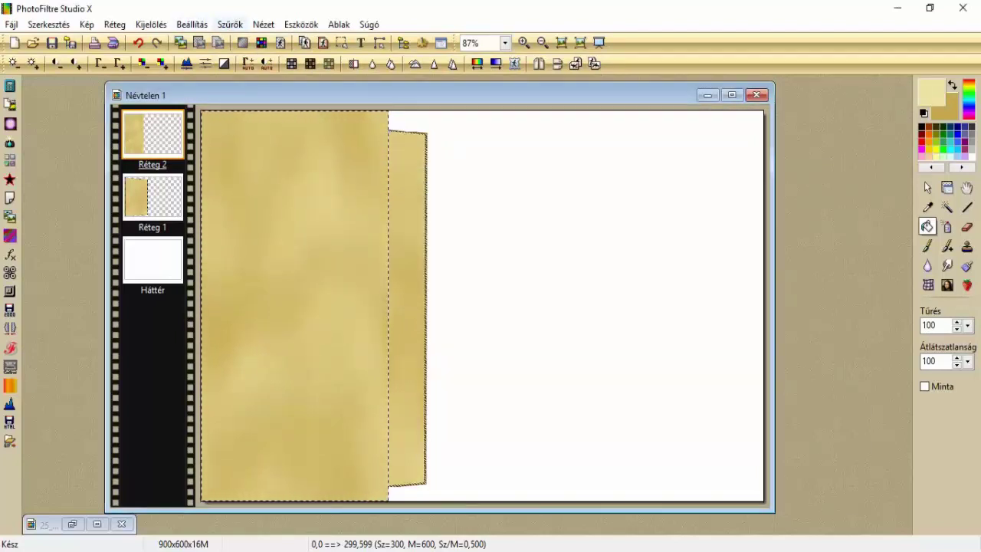
pyautogui.click(151, 24)
pyautogui.click(182, 42)
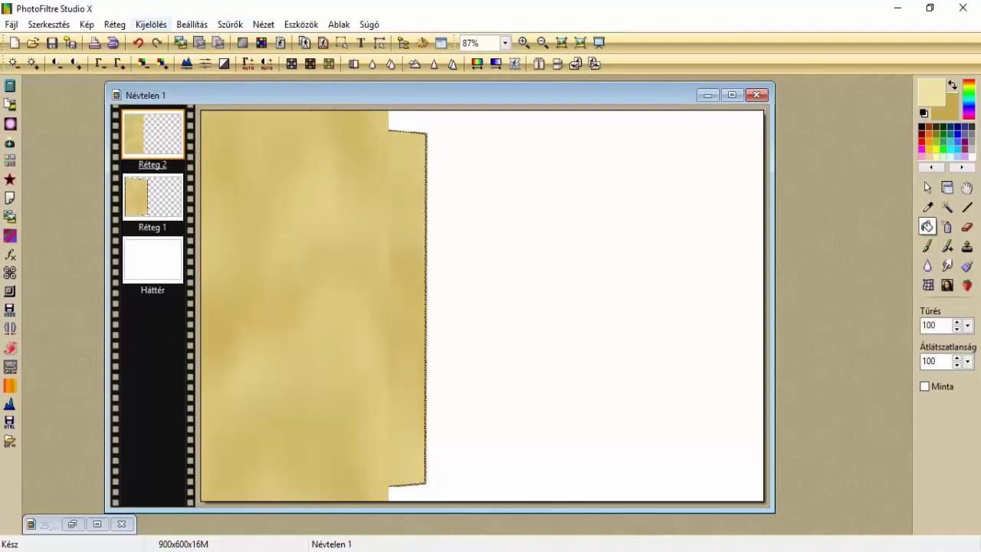
# Select the strip by its layer outline (Réteg kiválasztás) and contract the selection (Összehúzás) by 3.
pyautogui.click(151, 24)
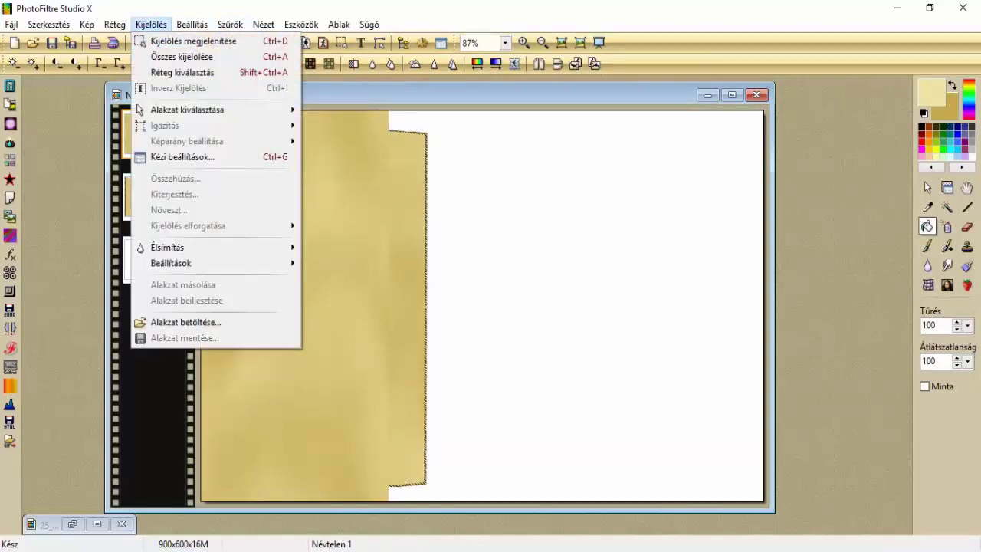
pyautogui.click(182, 72)
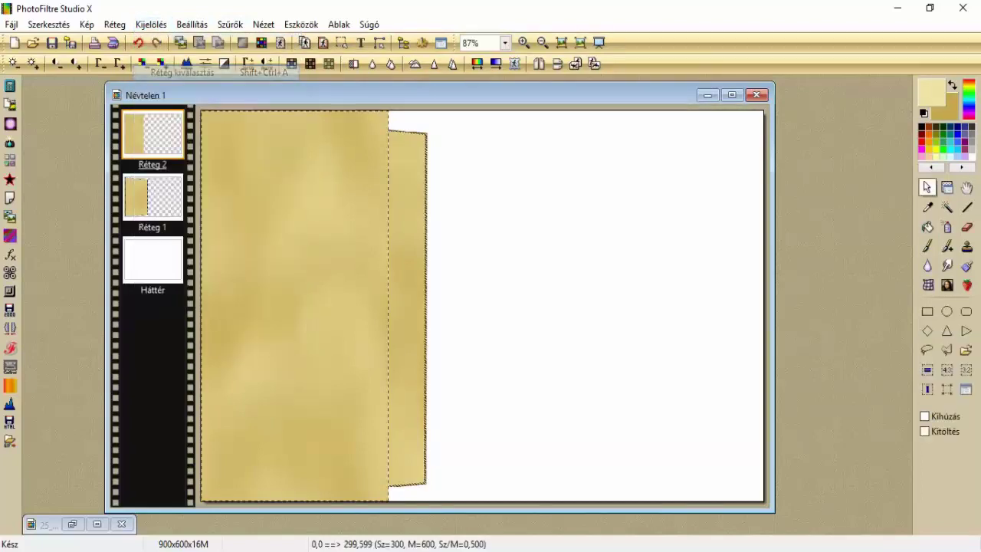
pyautogui.click(151, 25)
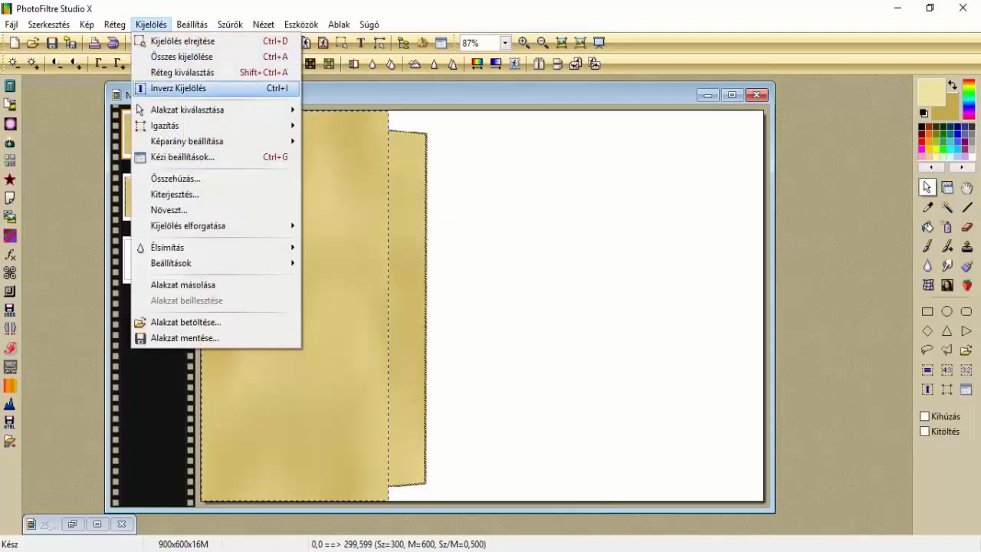
pyautogui.click(176, 179)
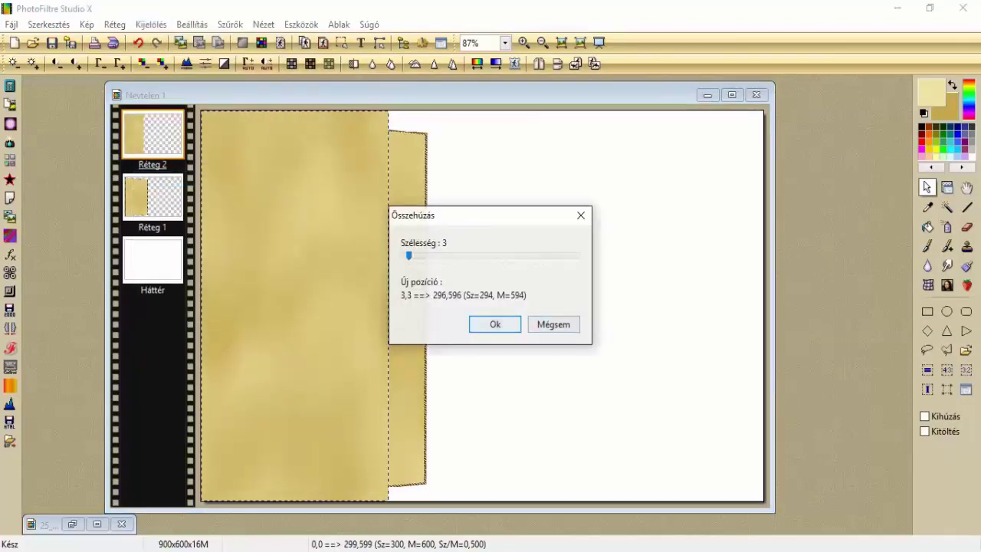
pyautogui.click(496, 325)
# Invert the selection, fill the strip's narrow border with the goldbead pattern (Minta) and hide the selection.
pyautogui.click(151, 25)
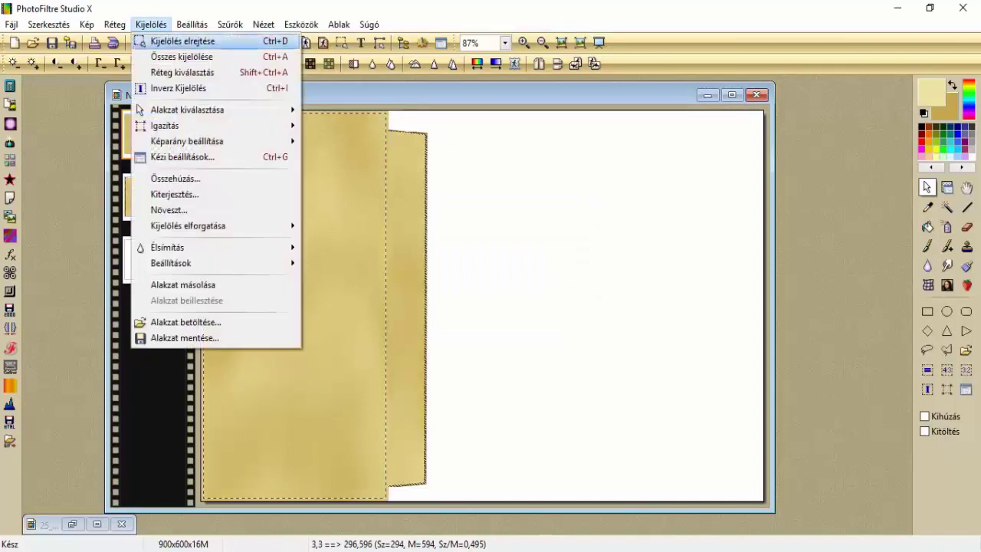
pyautogui.click(174, 88)
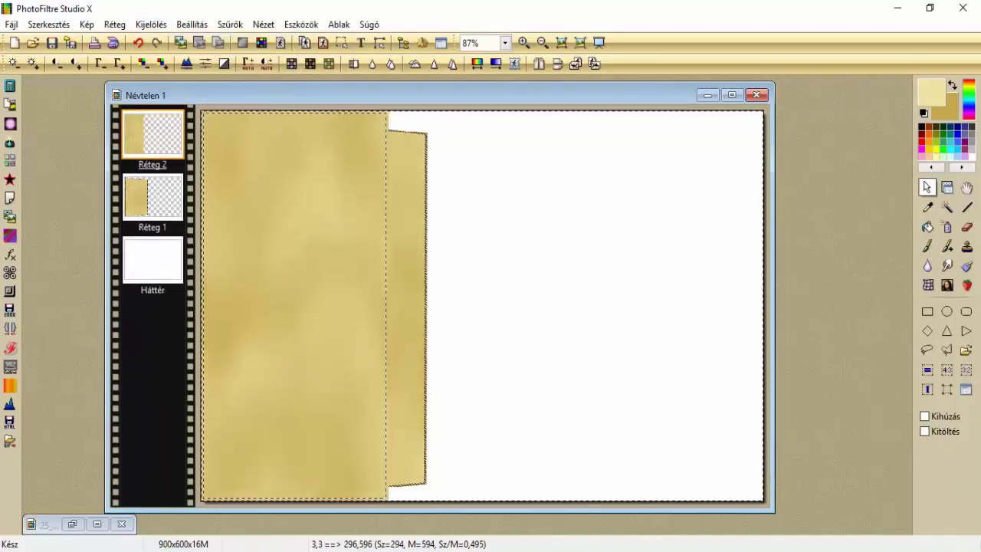
pyautogui.click(928, 227)
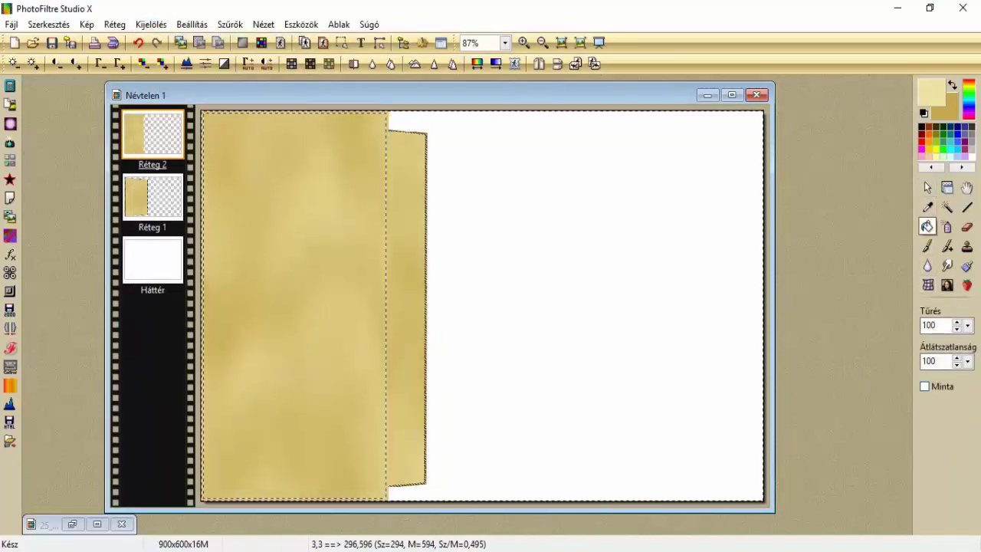
pyautogui.click(925, 387)
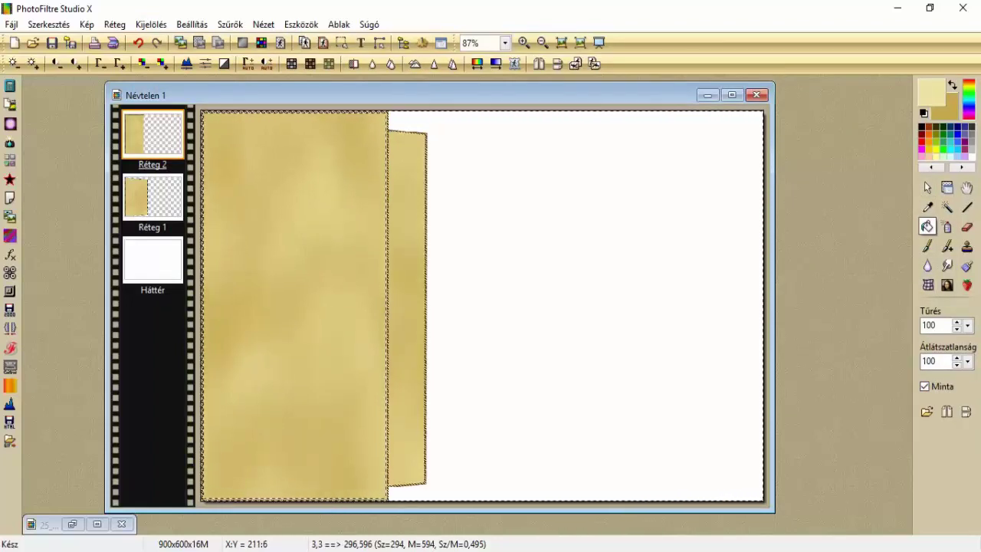
pyautogui.click(151, 24)
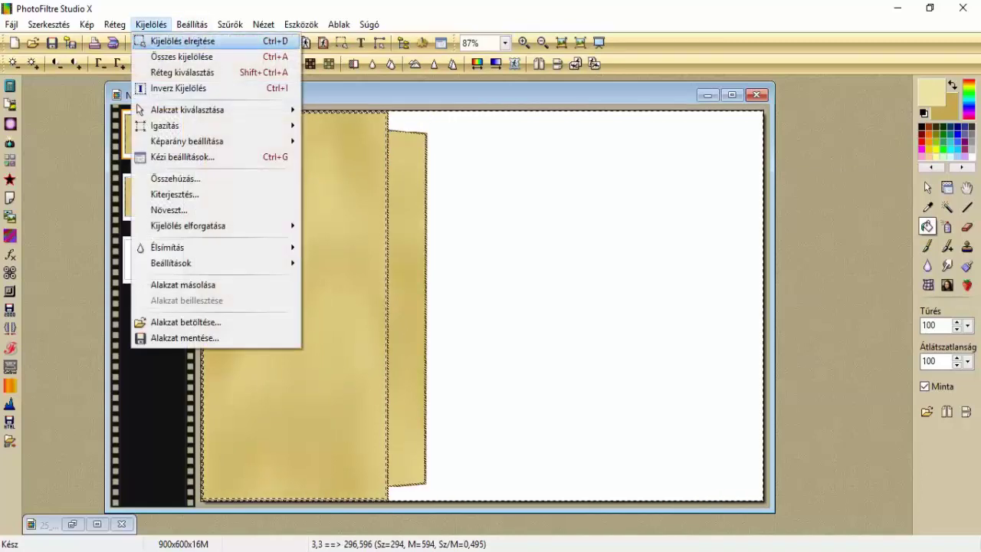
pyautogui.click(180, 39)
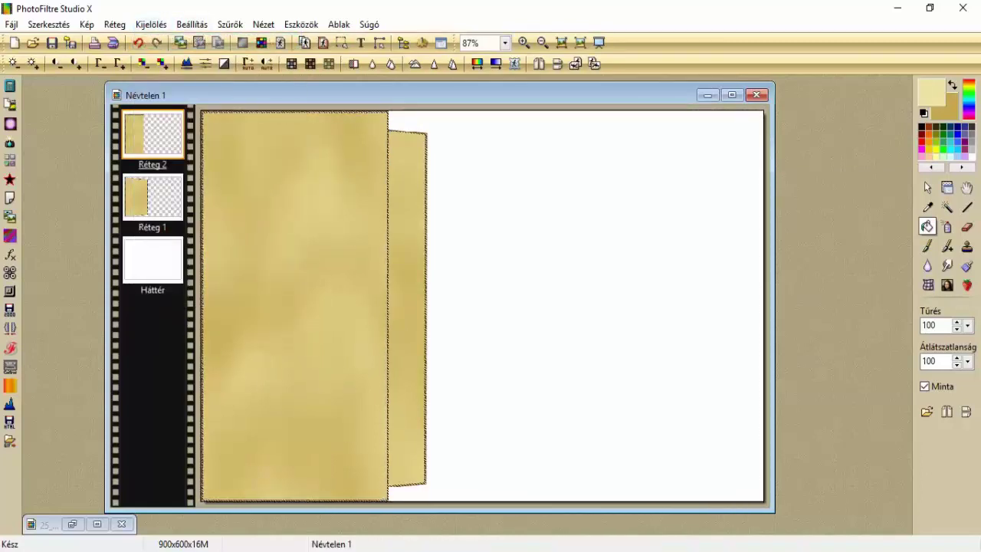
# Duplicate the perspective panel's layer Réteg 1 and flip the copy horizontally to form the opposite side panel.
pyautogui.click(153, 197)
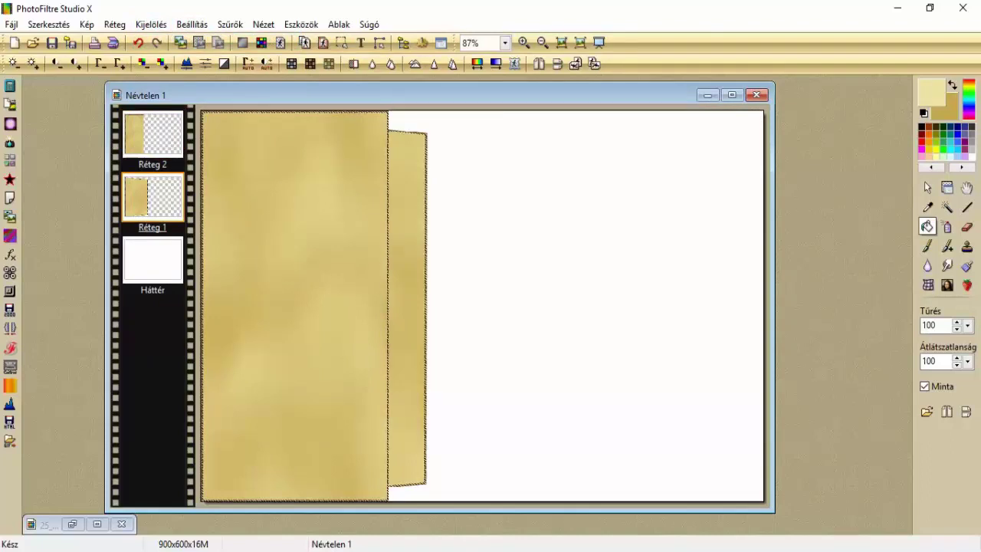
pyautogui.rightClick(160, 197)
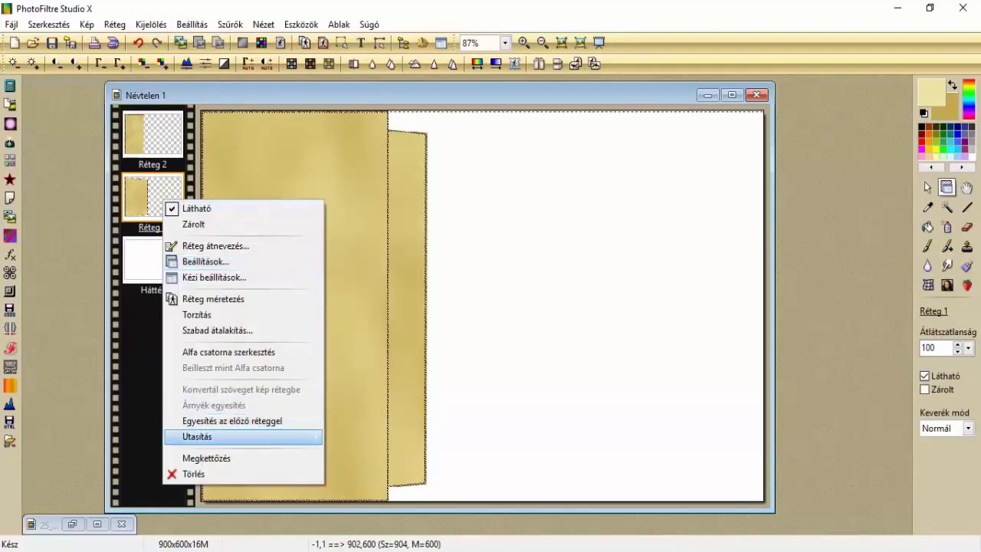
pyautogui.click(214, 458)
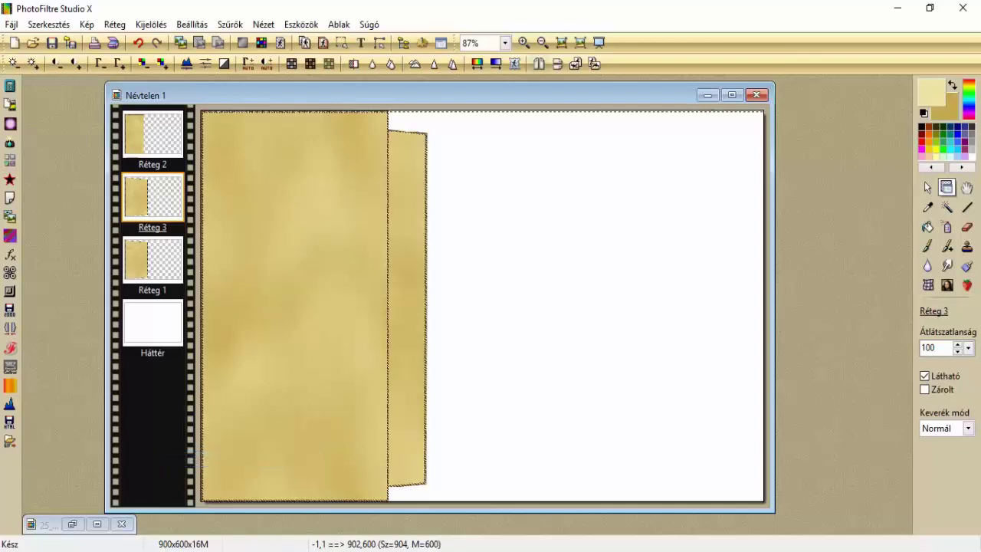
pyautogui.click(539, 65)
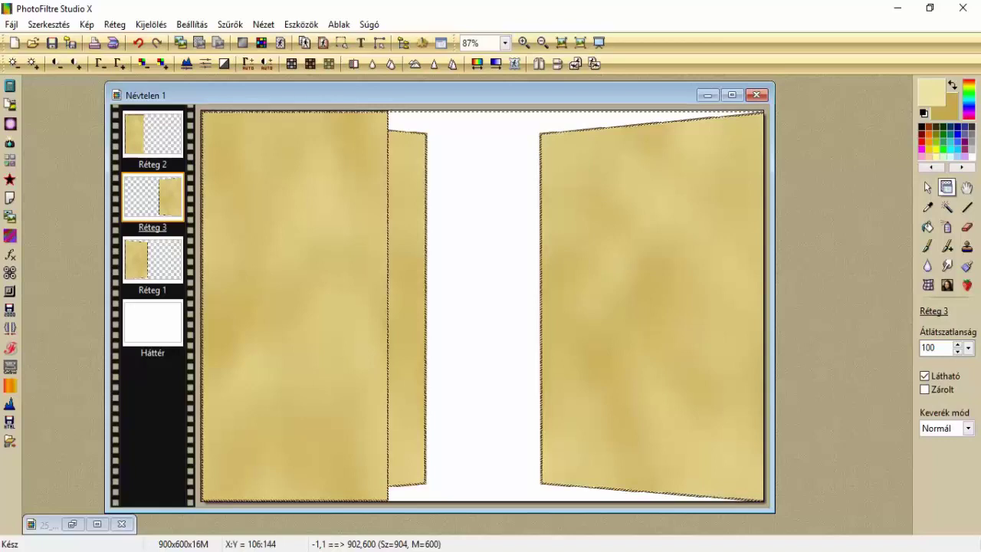
# Move the straight panel on Réteg 2 between the side panels at about 252,0 and place its layer below Réteg 3.
pyautogui.moveTo(308, 231); pyautogui.dragTo(466, 230)
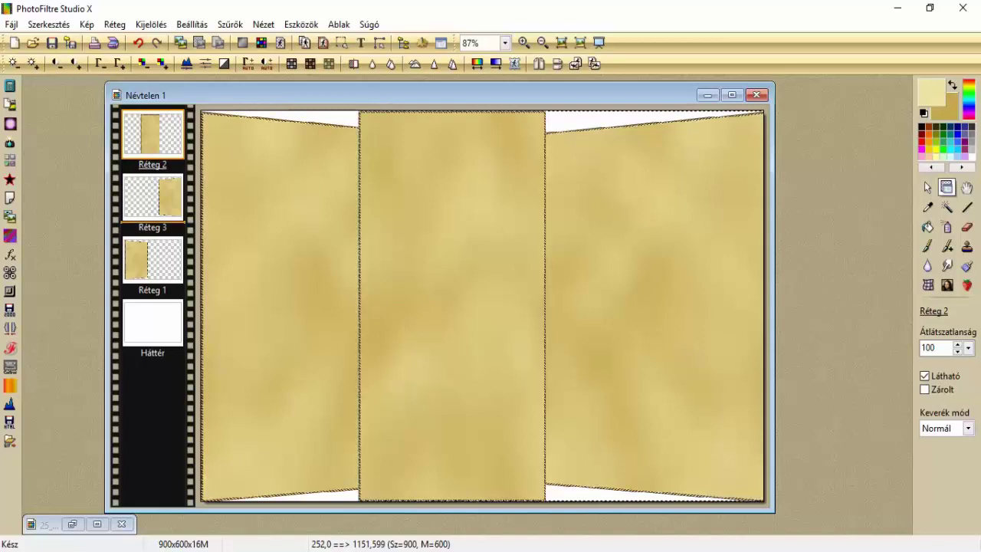
pyautogui.moveTo(152, 134); pyautogui.dragTo(153, 208)
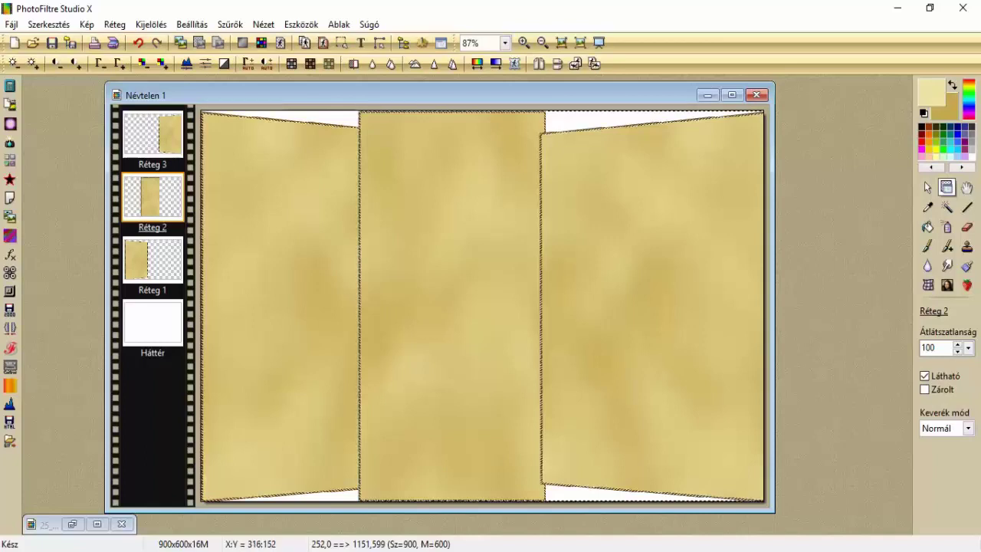
# Scale the middle panel's layer Réteg 2 (Réteg méretezés) to about 839x560 and move it to about 264,26.
pyautogui.rightClick(399, 211)
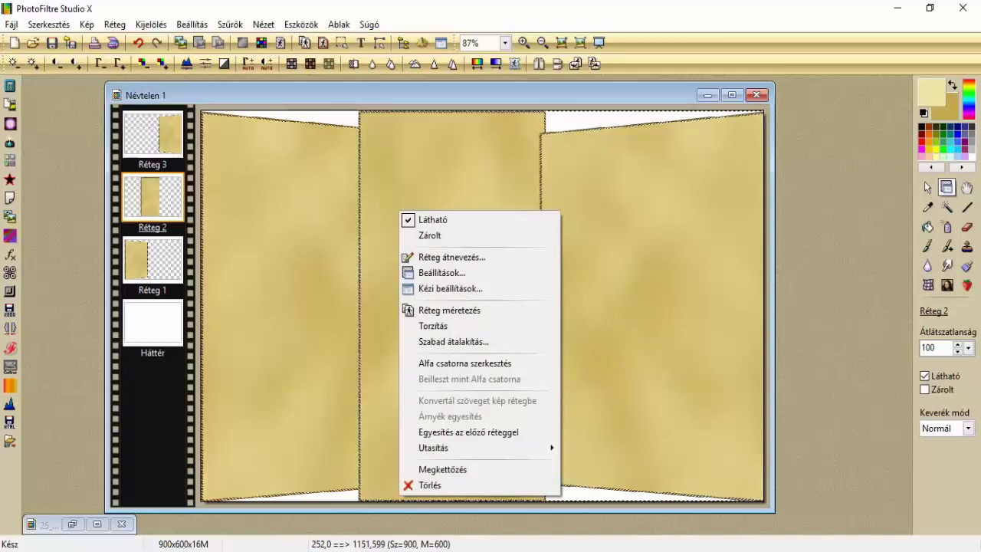
pyautogui.click(450, 310)
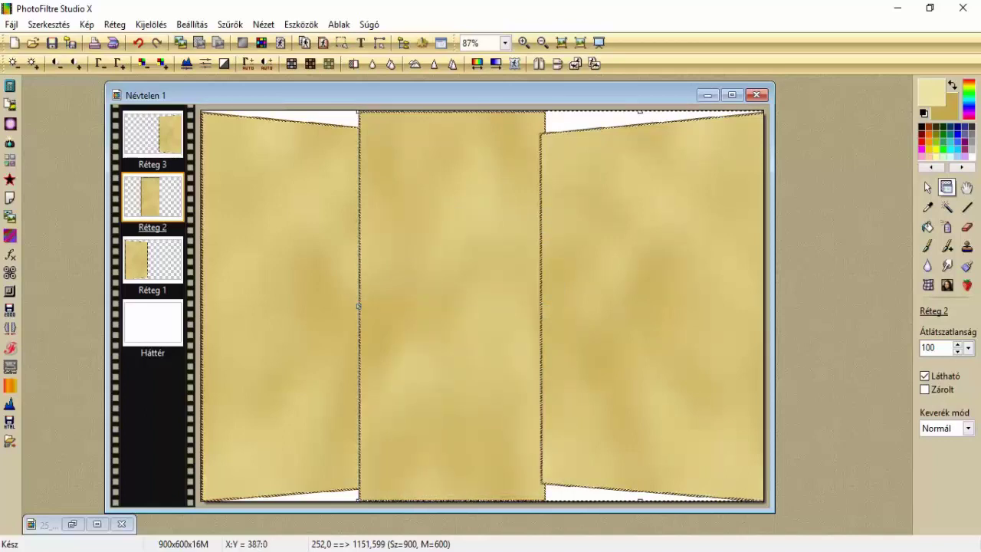
pyautogui.moveTo(443, 111); pyautogui.dragTo(445, 132)
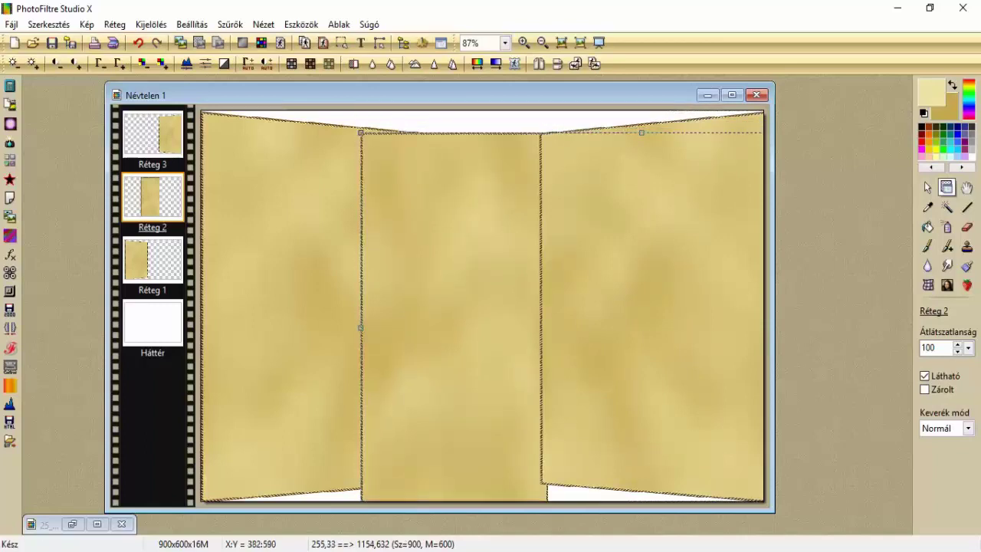
pyautogui.moveTo(442, 499); pyautogui.dragTo(440, 478)
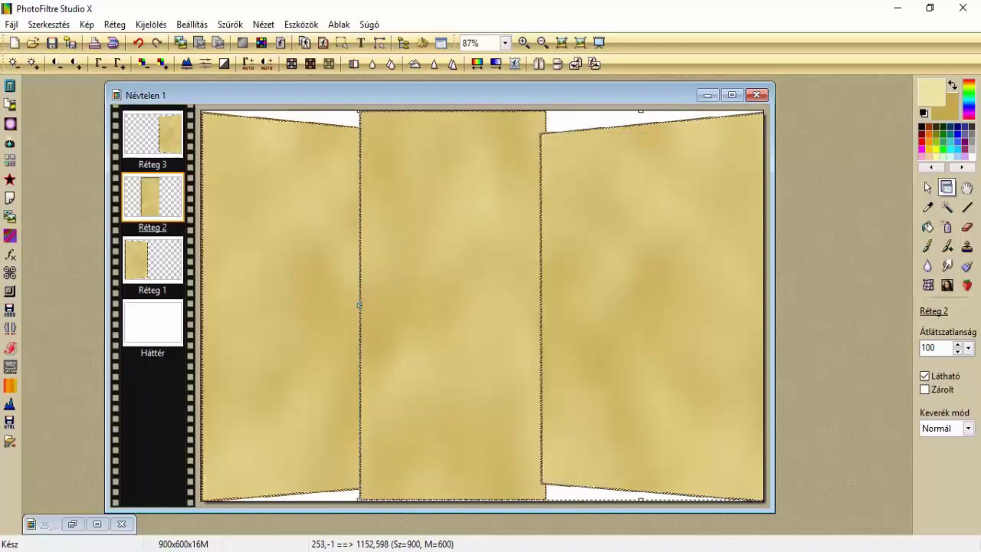
pyautogui.moveTo(639, 500); pyautogui.dragTo(638, 489)
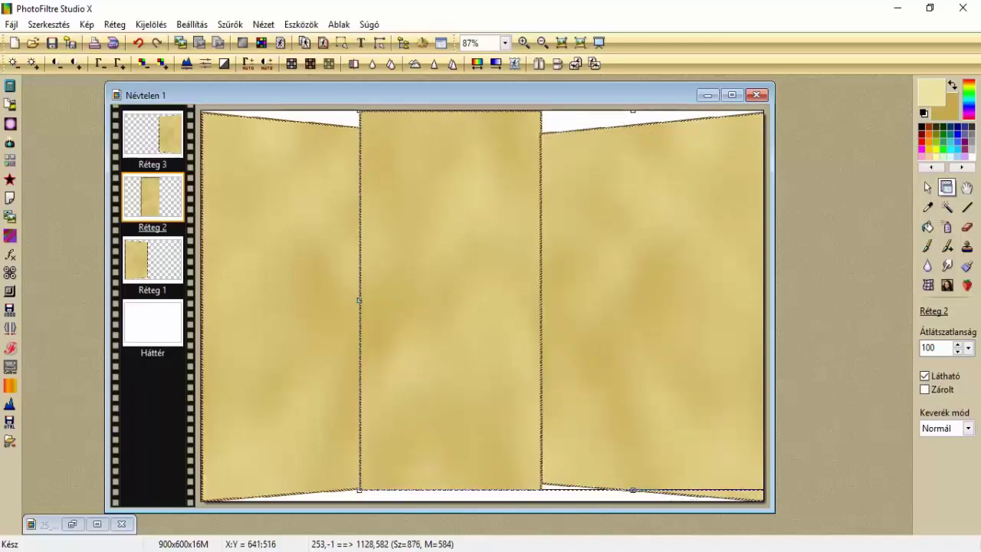
pyautogui.moveTo(634, 112); pyautogui.dragTo(635, 128)
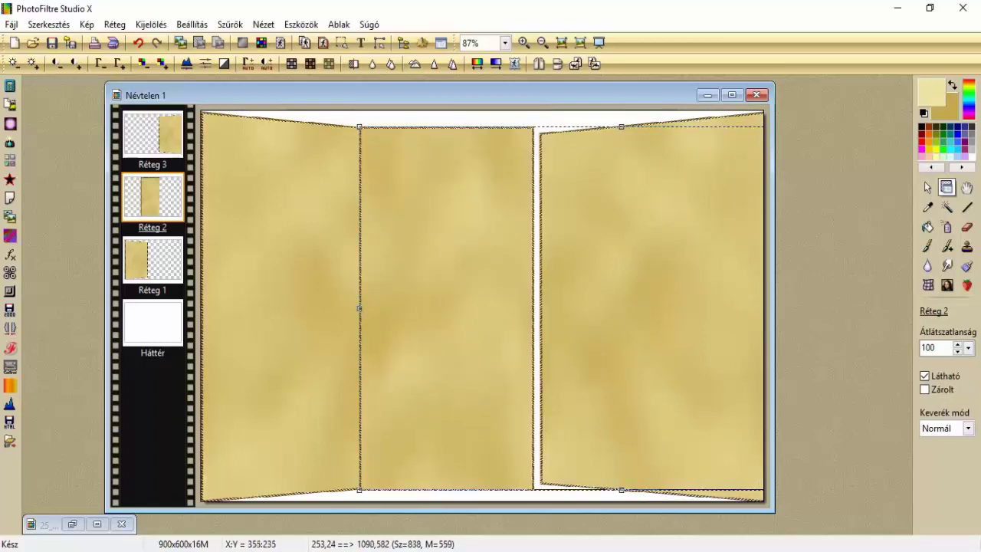
pyautogui.rightClick(424, 264)
pyautogui.click(442, 267)
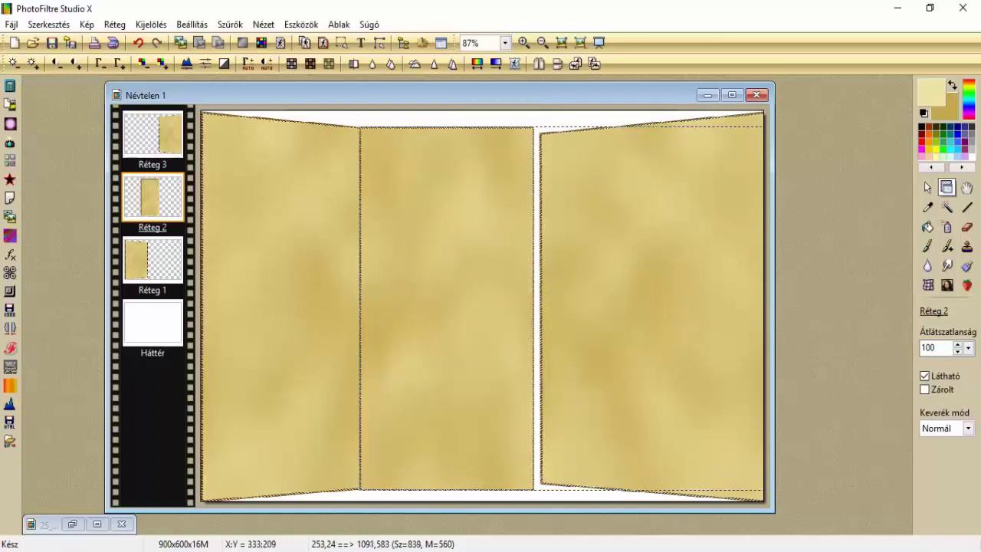
pyautogui.moveTo(424, 251); pyautogui.dragTo(431, 253)
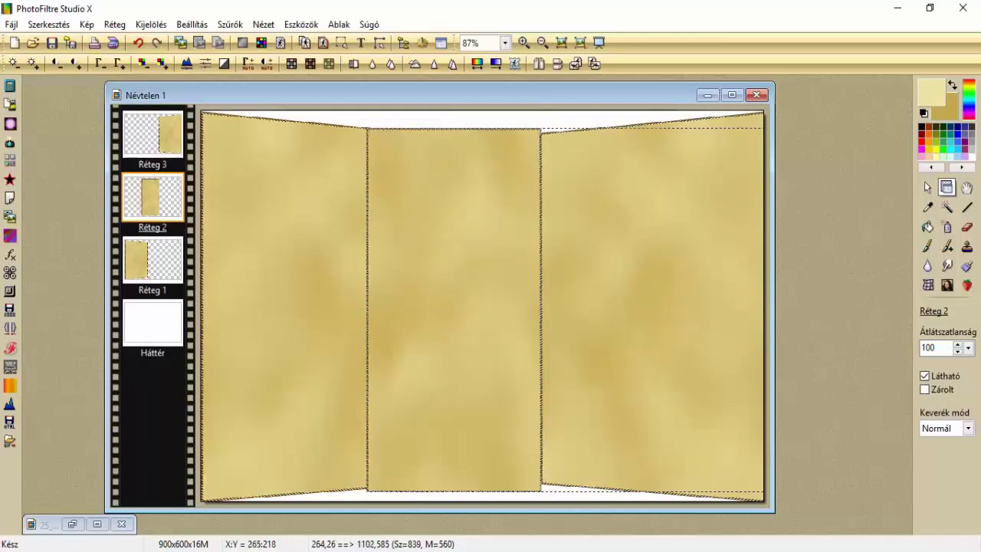
# Try to scale the perspective panel's layer Réteg 1 down to about 787x522.
pyautogui.click(261, 267)
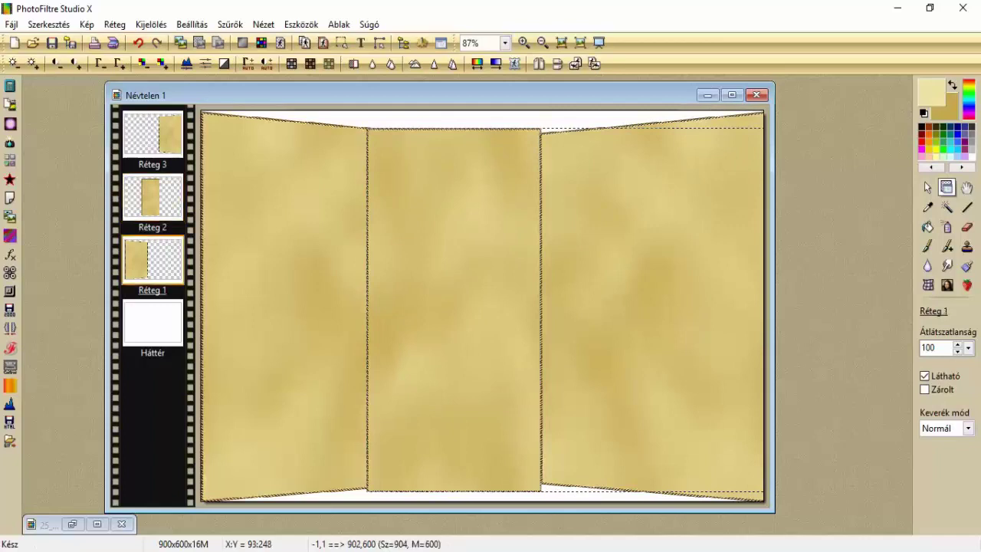
pyautogui.rightClick(261, 267)
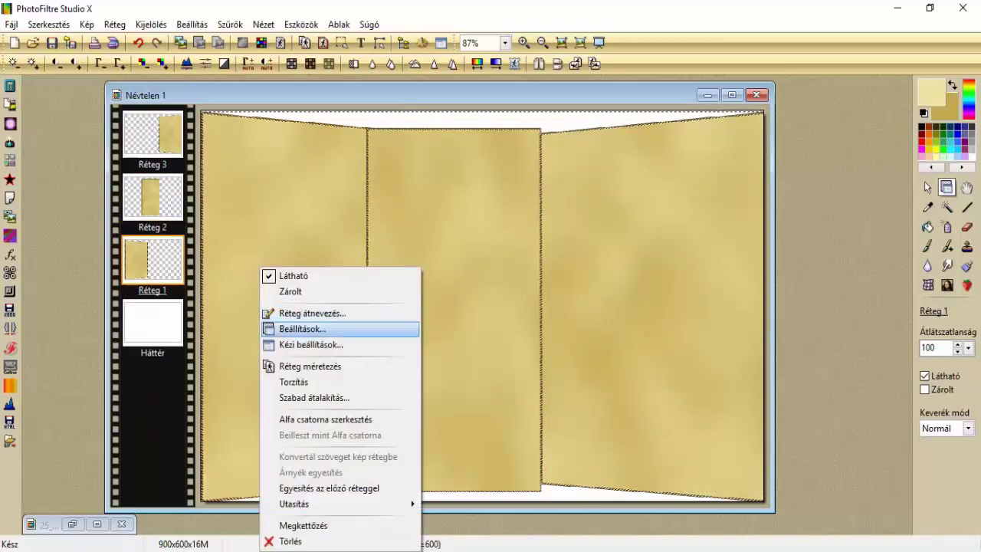
pyautogui.click(302, 366)
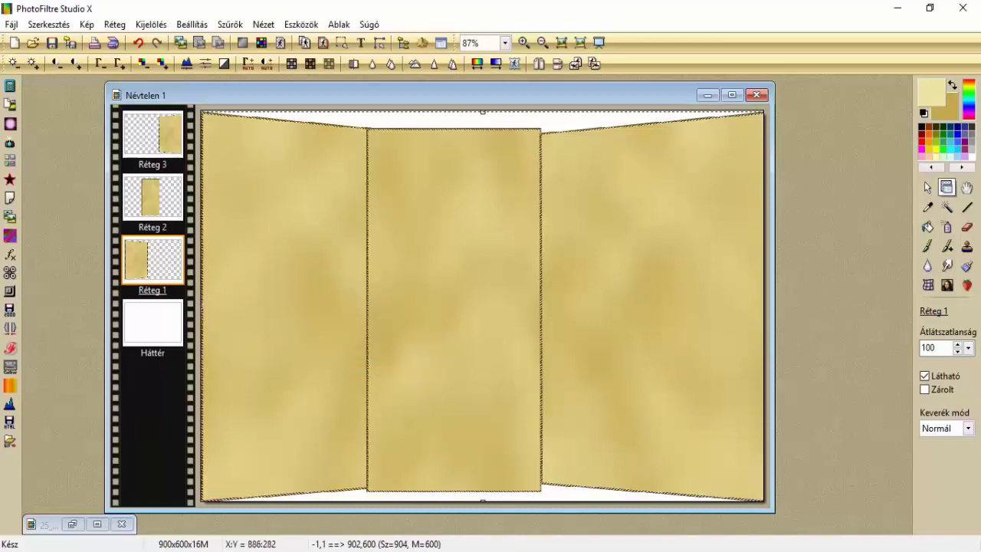
pyautogui.moveTo(763, 307); pyautogui.dragTo(651, 278)
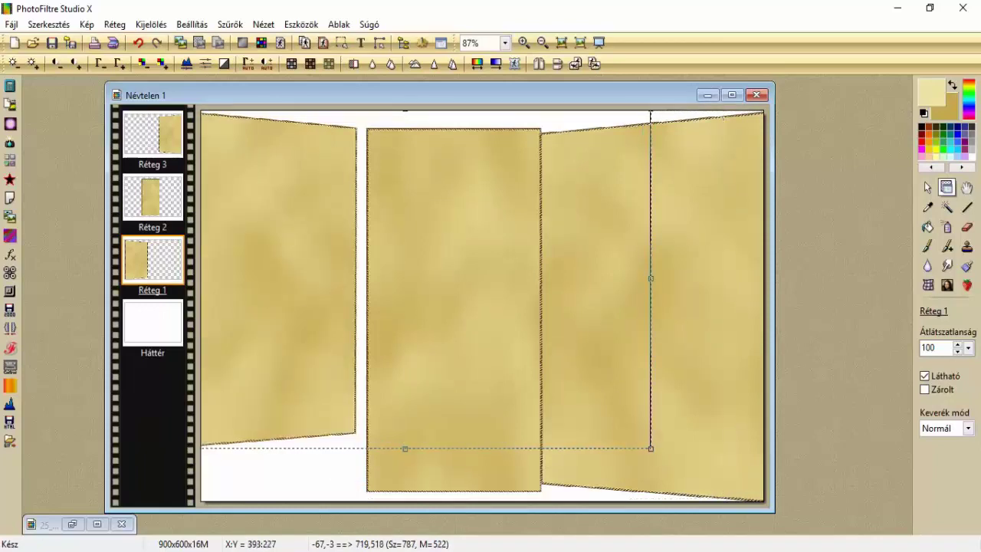
pyautogui.rightClick(448, 258)
pyautogui.click(471, 289)
pyautogui.press('Return')
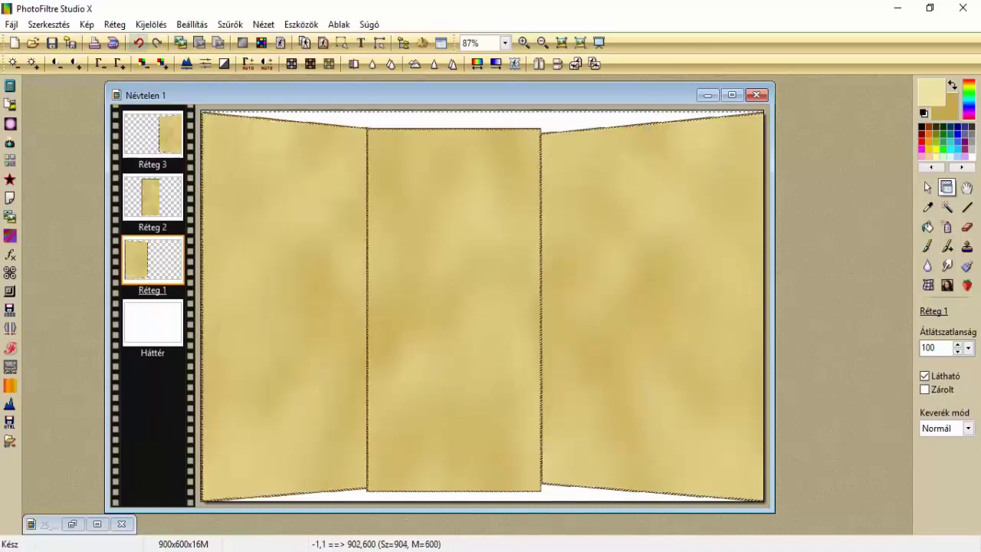
# Move the middle panel on Réteg 2 to about 307,34, against the inner edge of the Réteg 3 side panel.
pyautogui.rightClick(469, 205)
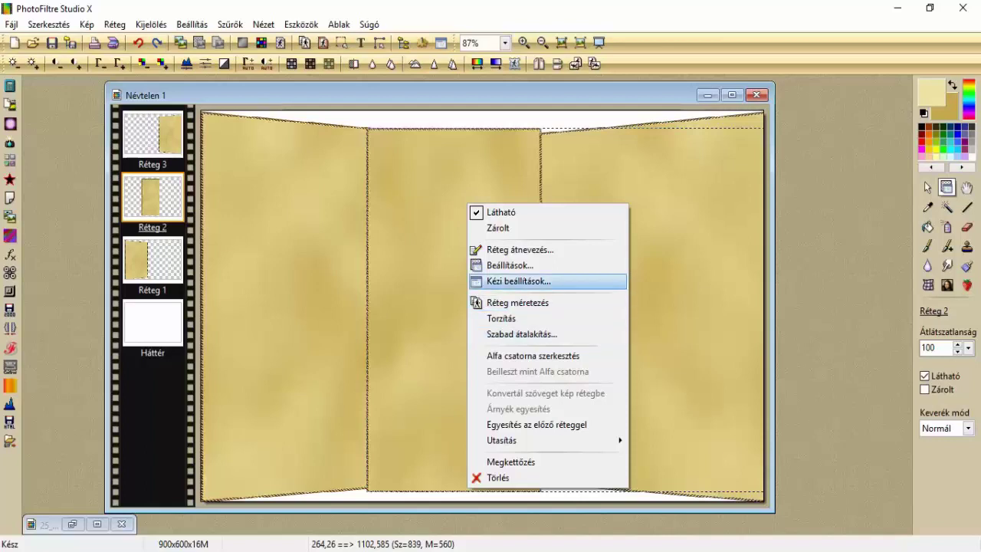
pyautogui.click(476, 303)
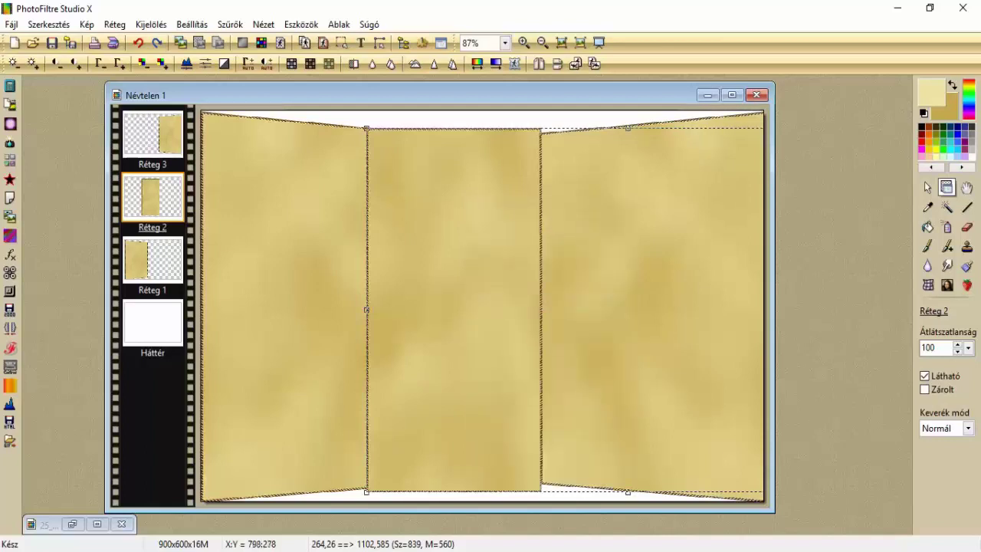
pyautogui.moveTo(703, 287); pyautogui.dragTo(579, 302)
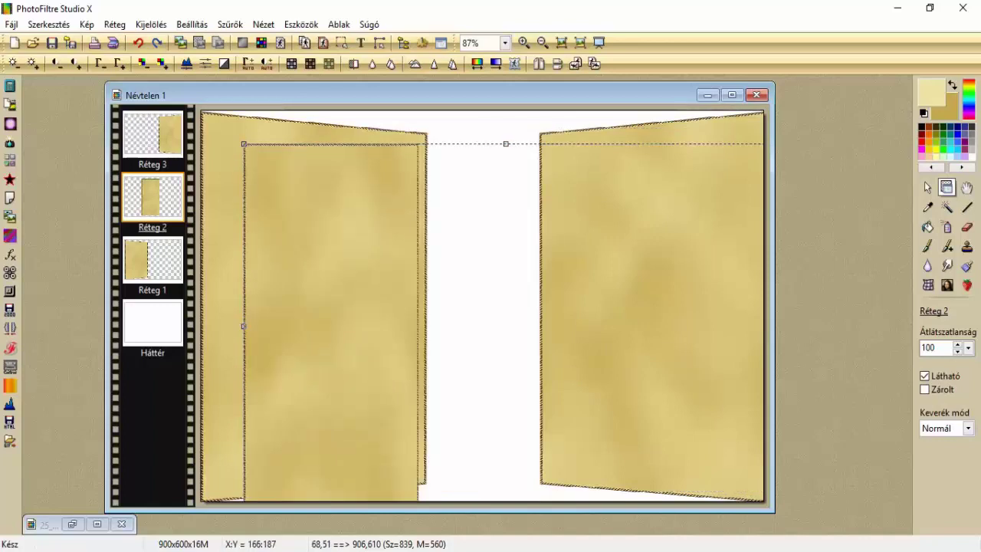
pyautogui.moveTo(305, 232); pyautogui.dragTo(455, 222)
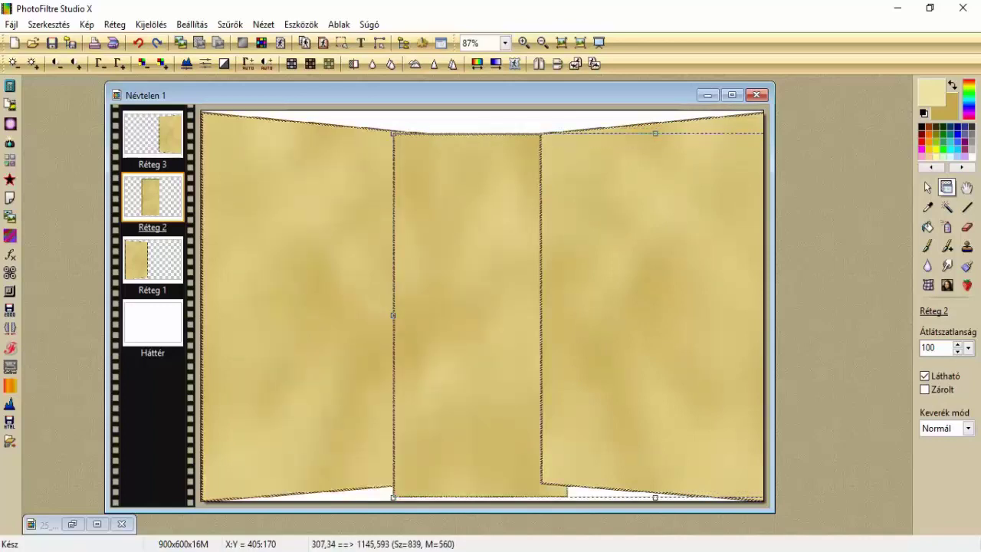
# Narrow the side panel's layer Réteg 1 (Réteg méretezés) to about 810x600, placed at about -1,1.
pyautogui.moveTo(296, 208); pyautogui.dragTo(295, 209)
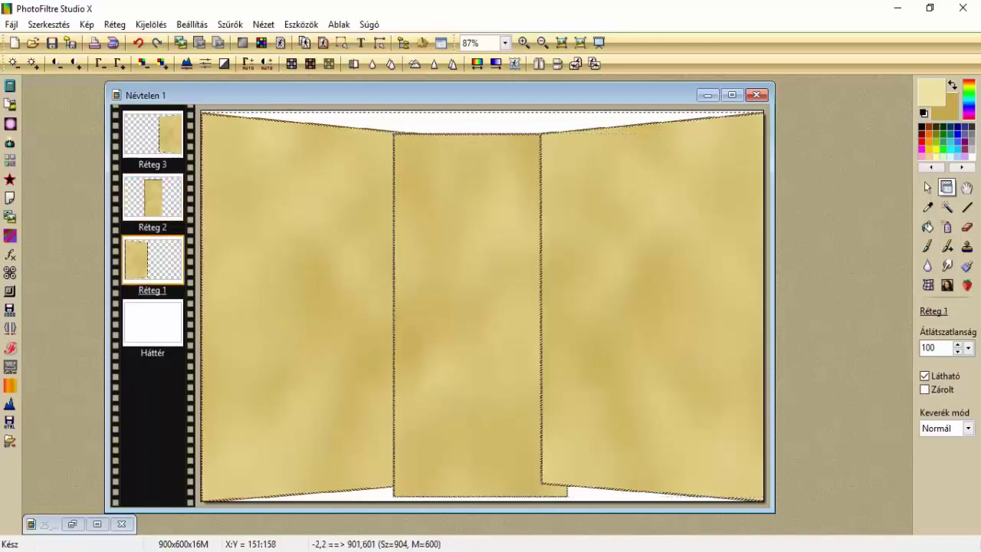
pyautogui.rightClick(278, 233)
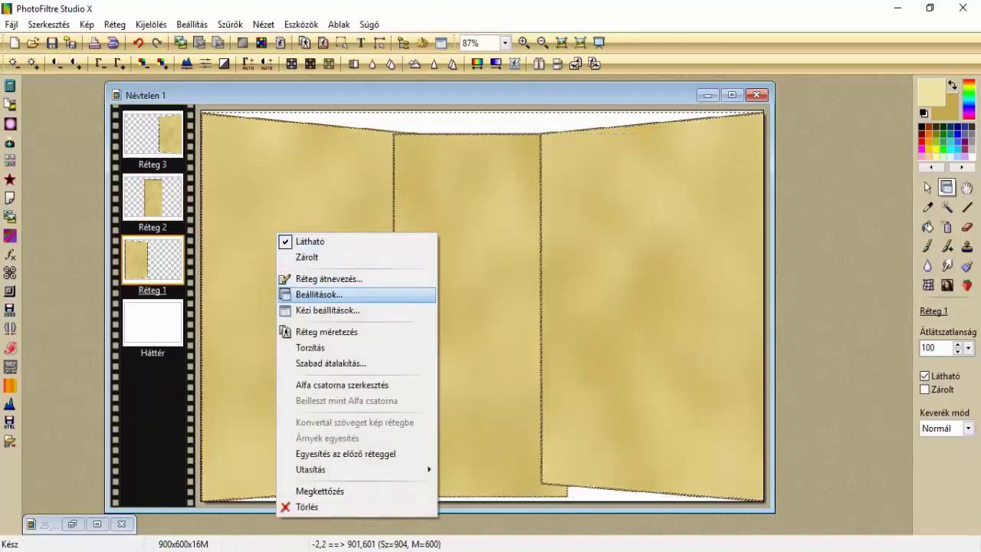
pyautogui.click(337, 332)
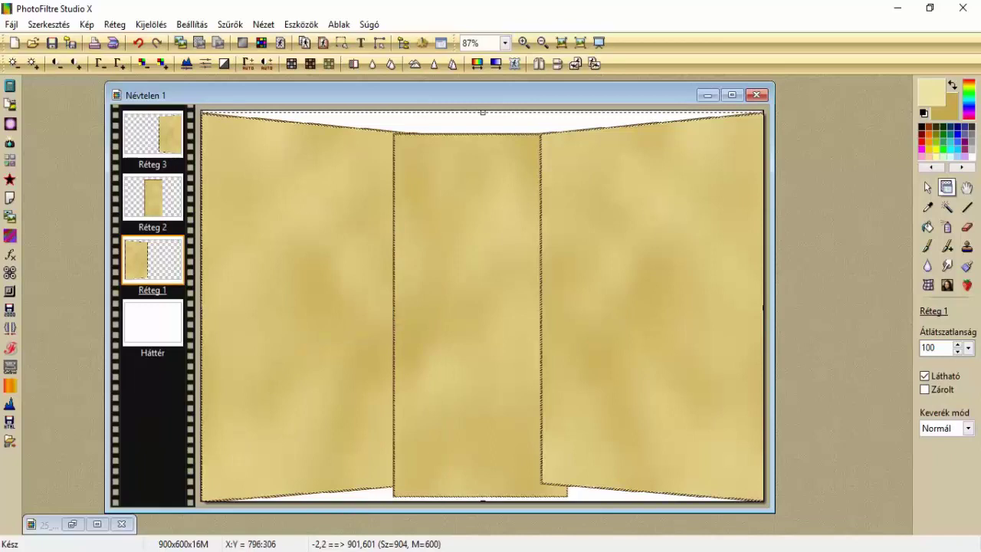
pyautogui.moveTo(758, 305); pyautogui.dragTo(697, 296)
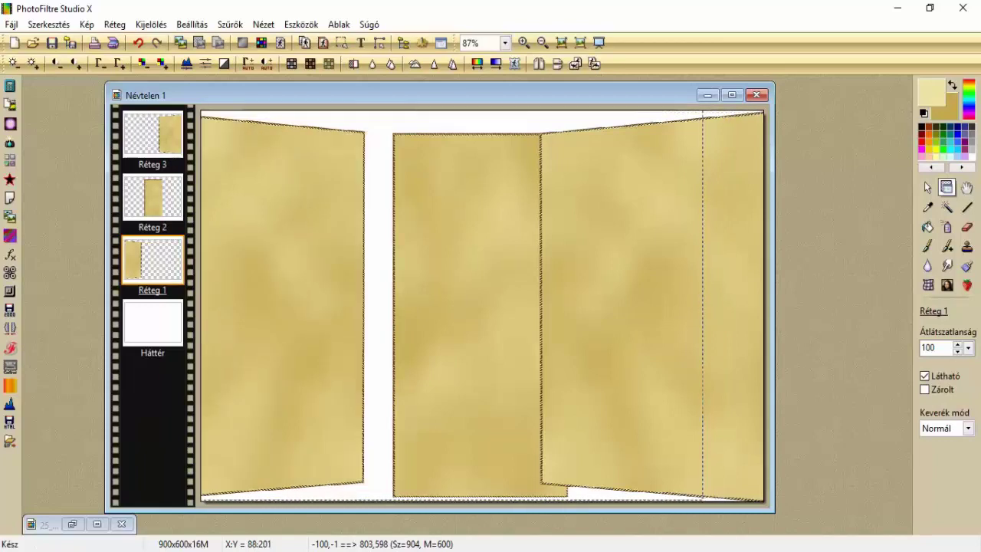
pyautogui.moveTo(697, 296); pyautogui.dragTo(713, 296)
pyautogui.moveTo(271, 241); pyautogui.dragTo(356, 243)
pyautogui.rightClick(356, 243)
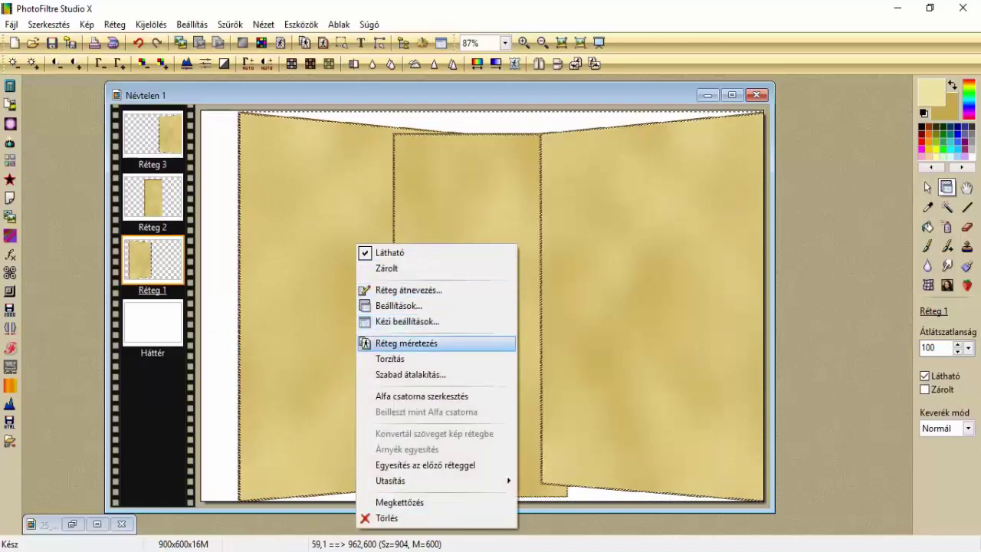
pyautogui.click(414, 345)
pyautogui.moveTo(238, 307)
pyautogui.mouseDown()
pyautogui.moveTo(305, 305)
pyautogui.moveTo(230, 306)
pyautogui.mouseUp()
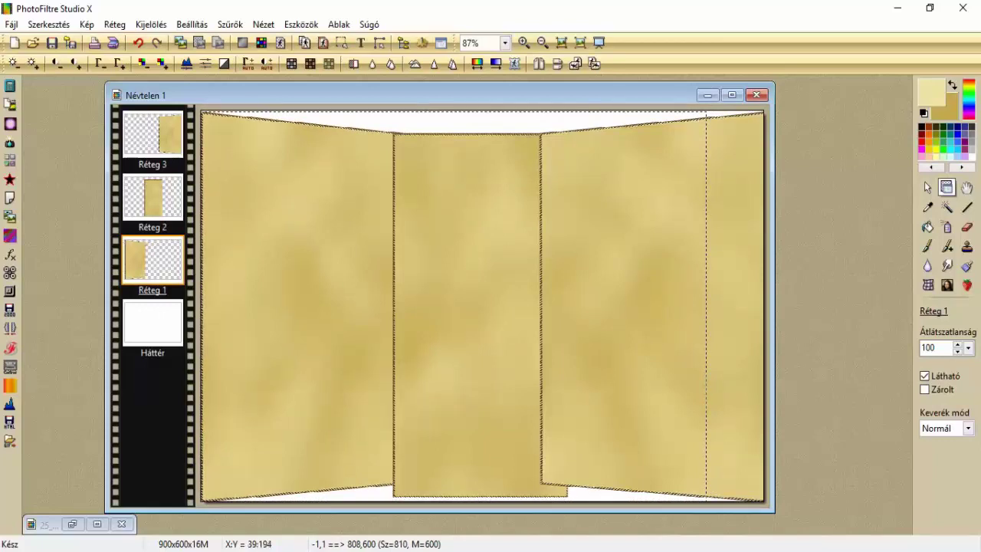
# Narrow layer Réteg 1 further to about 708x600 and move the middle panel on Réteg 2 to about 289,33.
pyautogui.rightClick(259, 241)
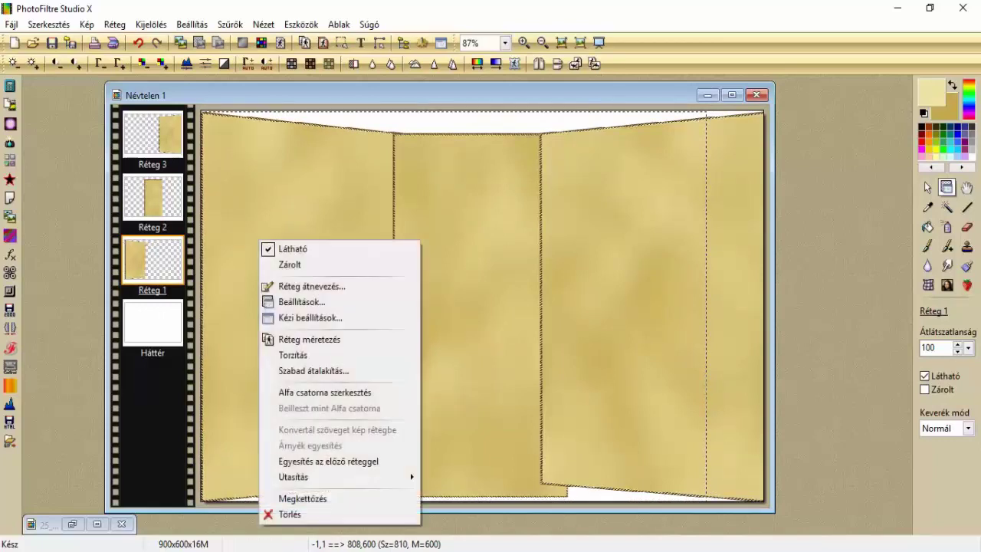
pyautogui.click(306, 339)
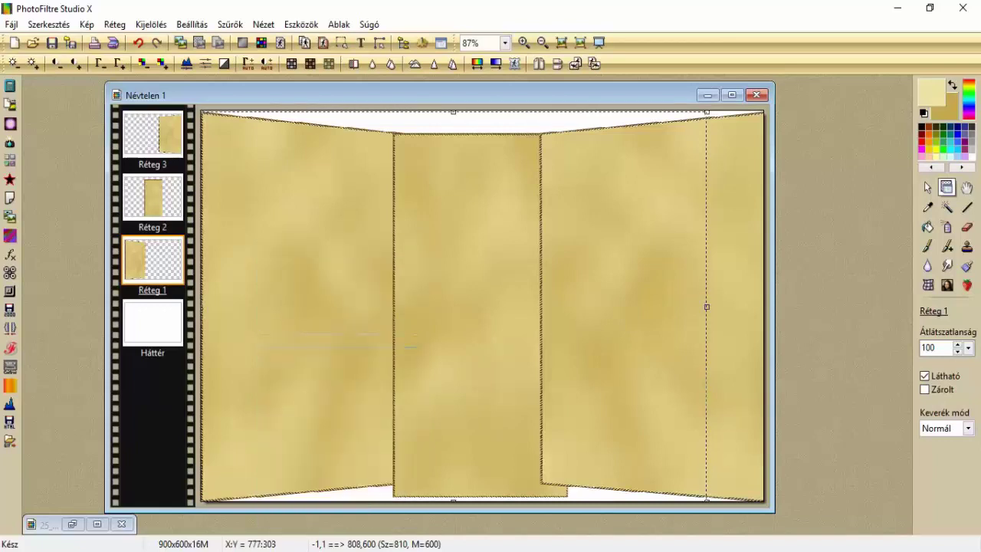
pyautogui.moveTo(707, 307); pyautogui.dragTo(643, 306)
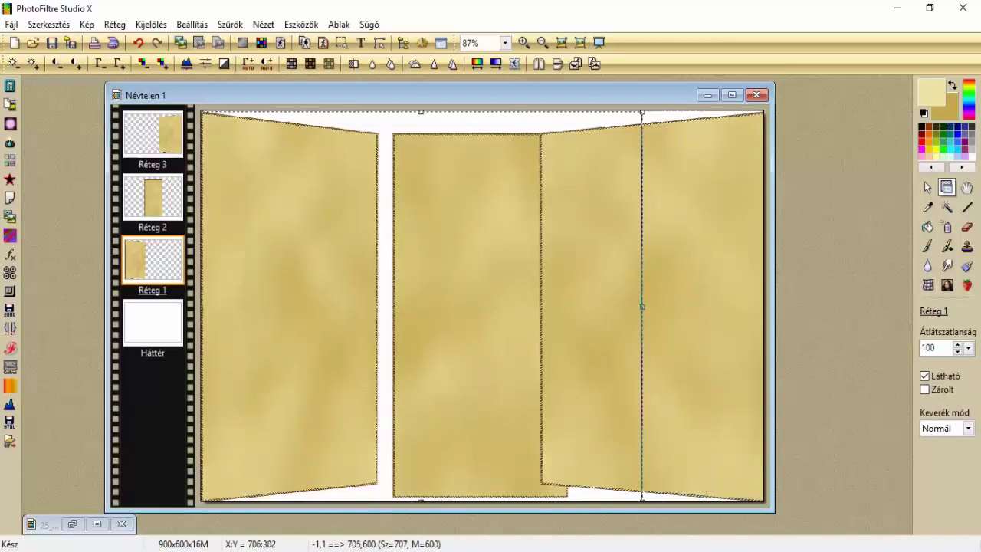
pyautogui.press('Return')
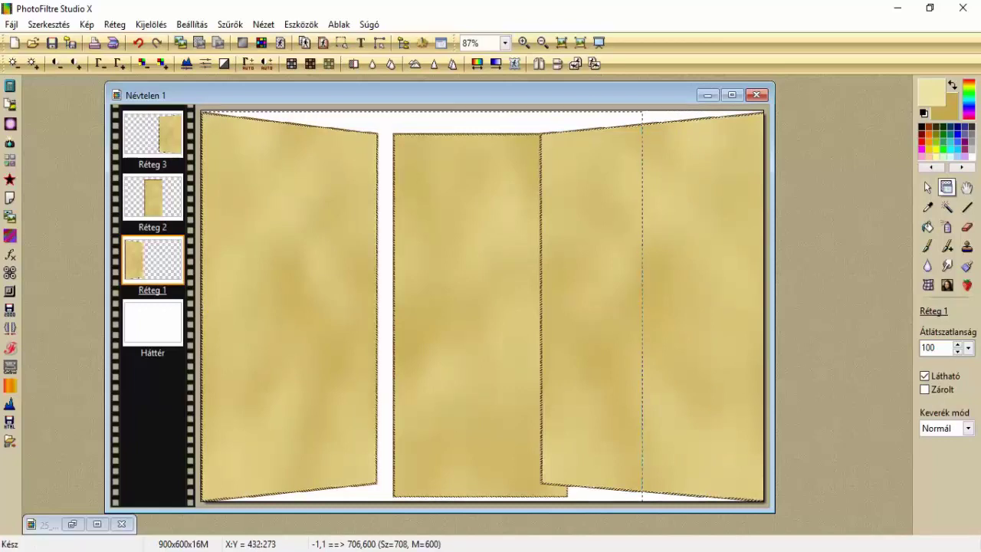
pyautogui.moveTo(471, 281); pyautogui.dragTo(478, 292)
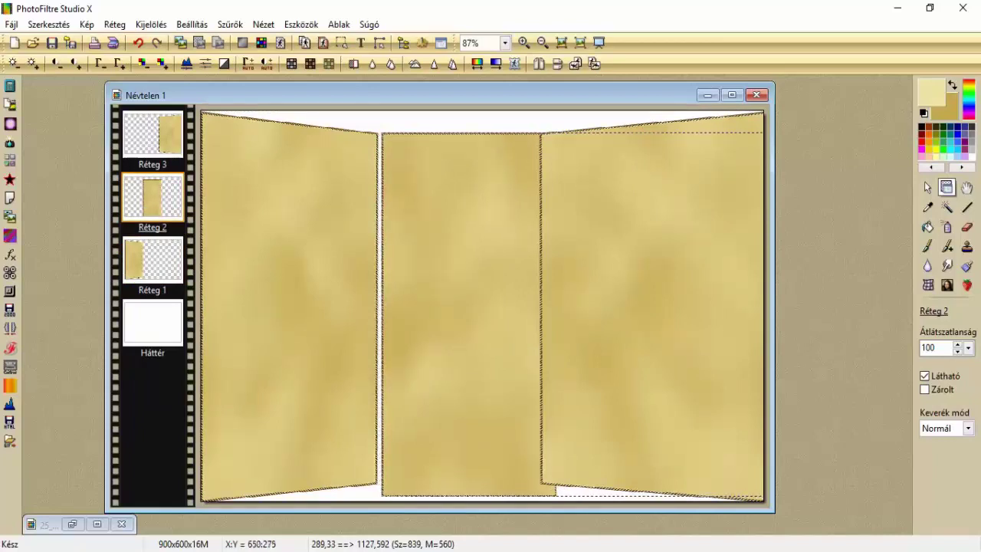
# Narrow the opposite side panel's layer Réteg 3 (Réteg méretezés) to about 655x600, keeping its outer edge at the canvas edge.
pyautogui.click(634, 293)
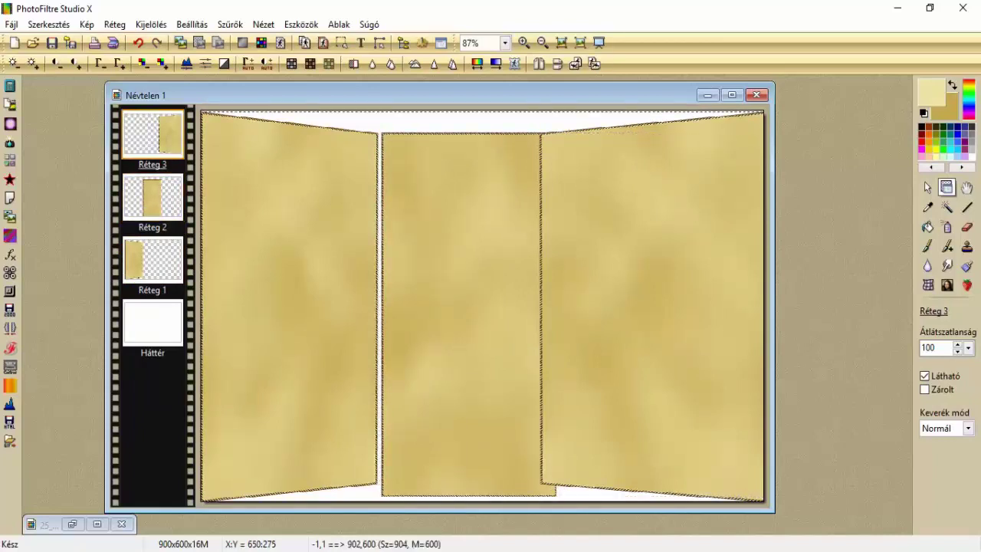
pyautogui.rightClick(635, 294)
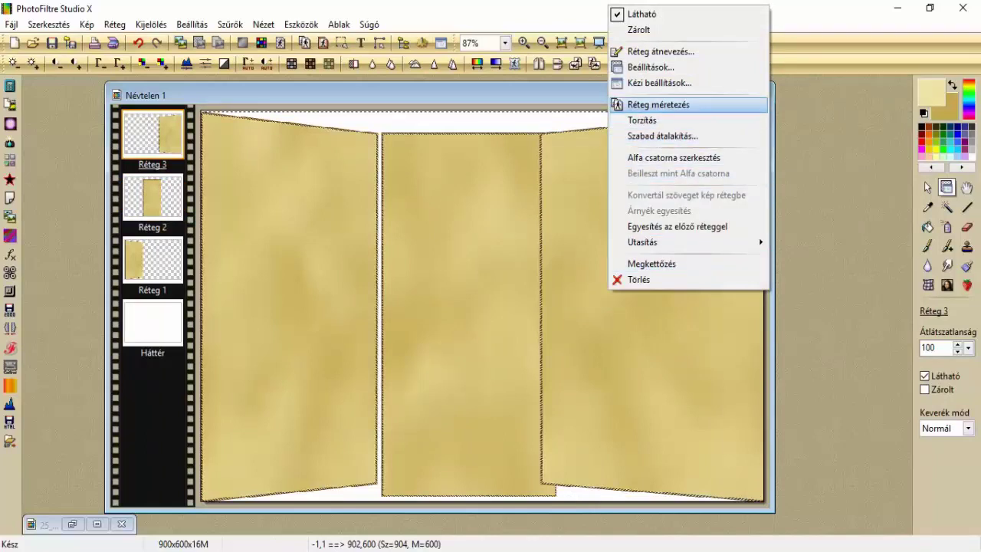
pyautogui.click(659, 104)
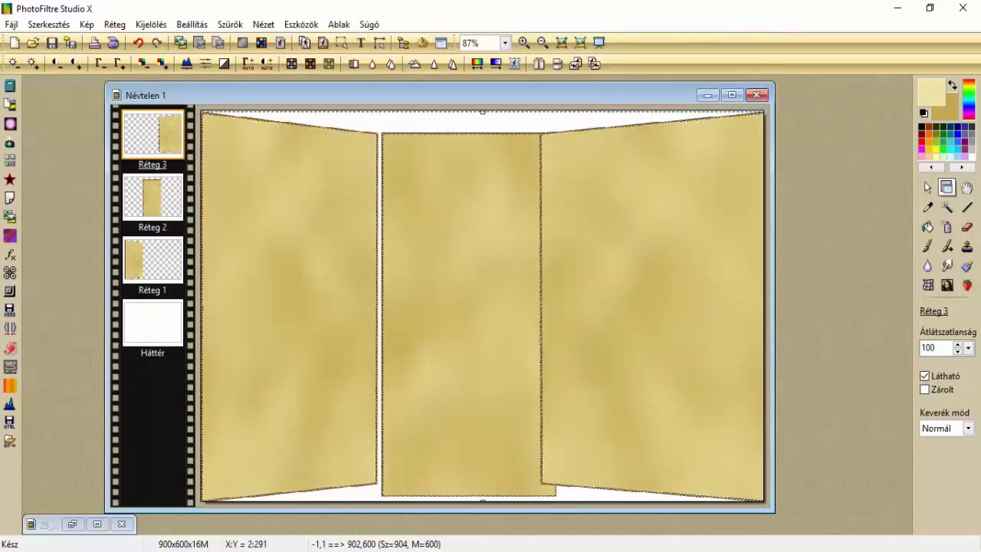
pyautogui.moveTo(201, 306); pyautogui.dragTo(357, 305)
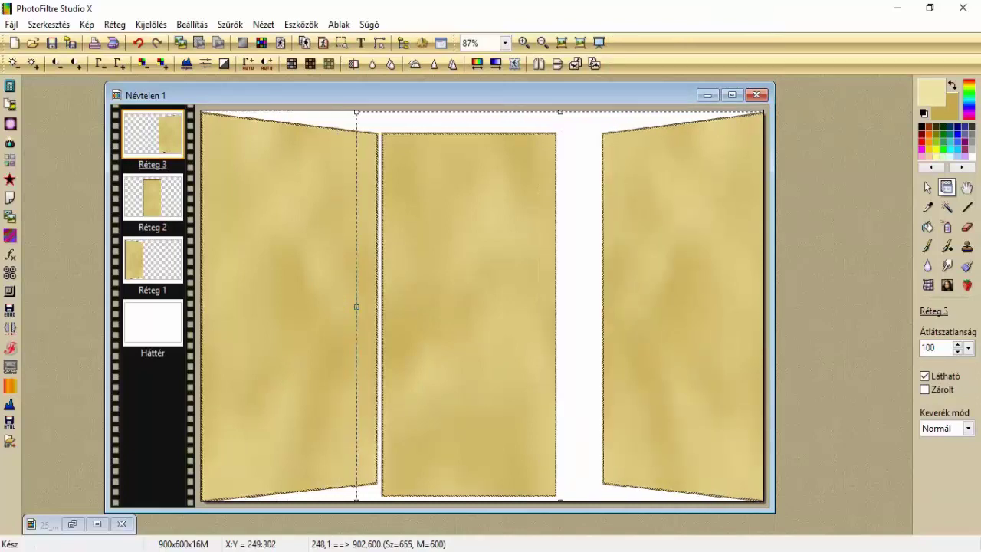
pyautogui.rightClick(625, 315)
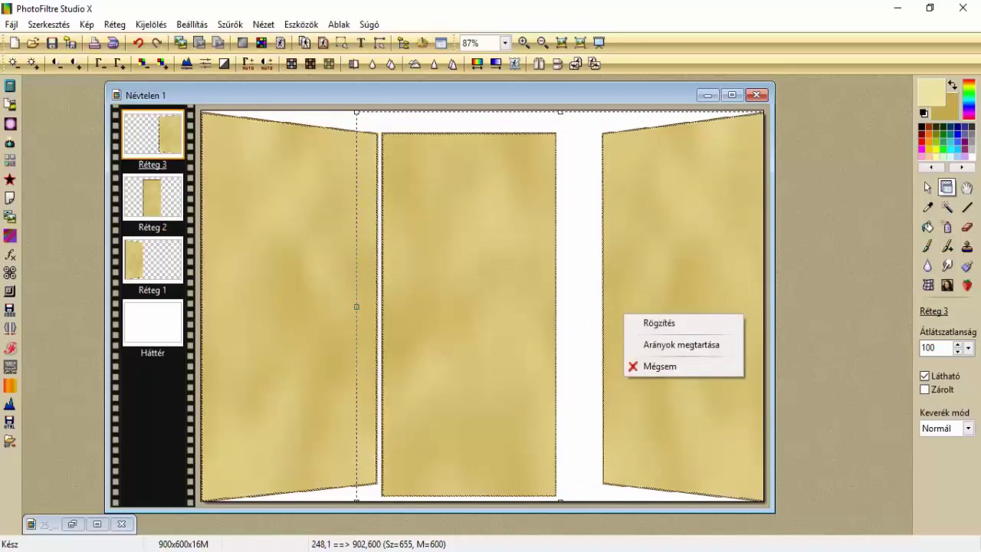
pyautogui.click(659, 322)
# Move the middle panel on Réteg 2 to about 323,32 and the side panel on Réteg 1 to about 31,3.
pyautogui.click(500, 307)
pyautogui.moveTo(500, 298); pyautogui.dragTo(543, 302)
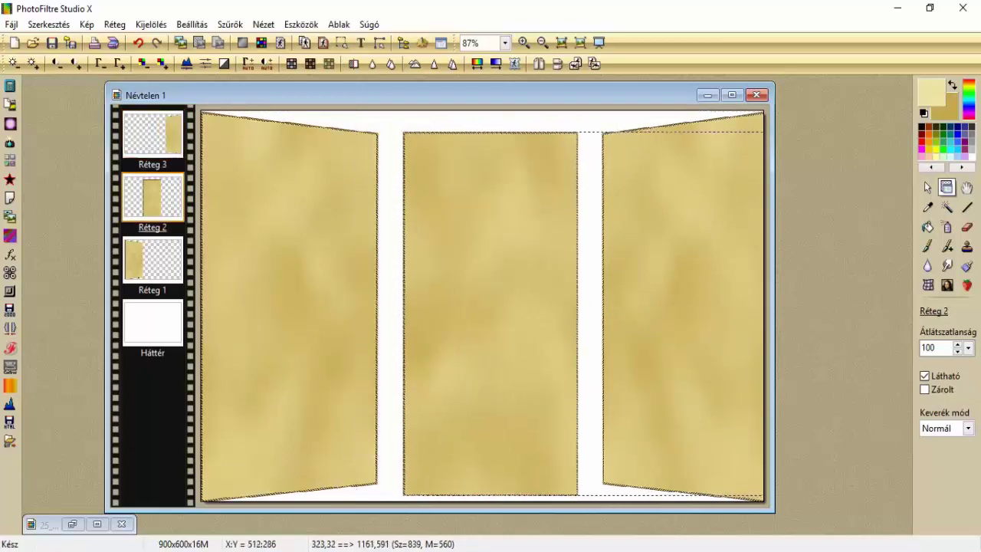
pyautogui.moveTo(323, 279); pyautogui.dragTo(353, 284)
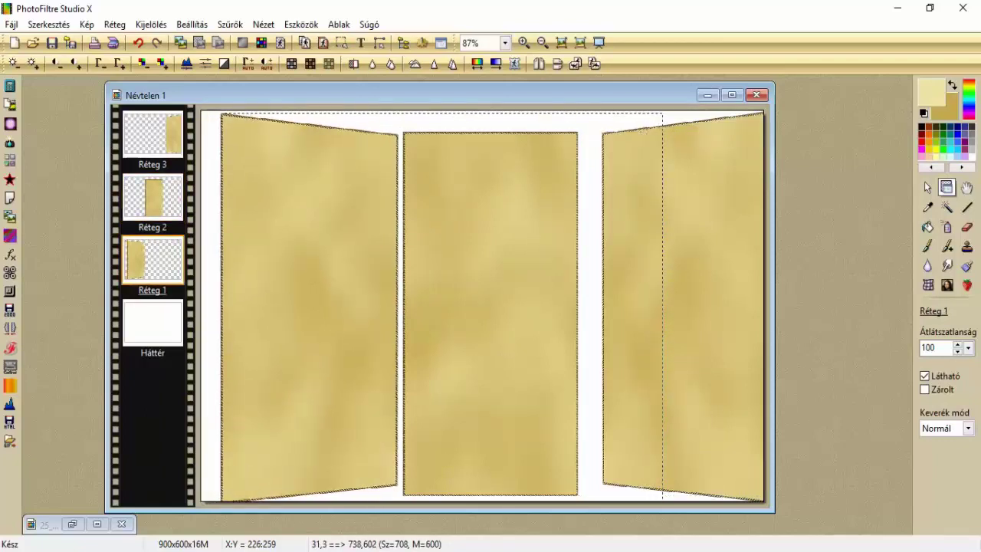
# Narrow the side panel's layer Réteg 1 (Réteg méretezés) to about 636x600, keeping its outer edge at 31,3.
pyautogui.rightClick(342, 285)
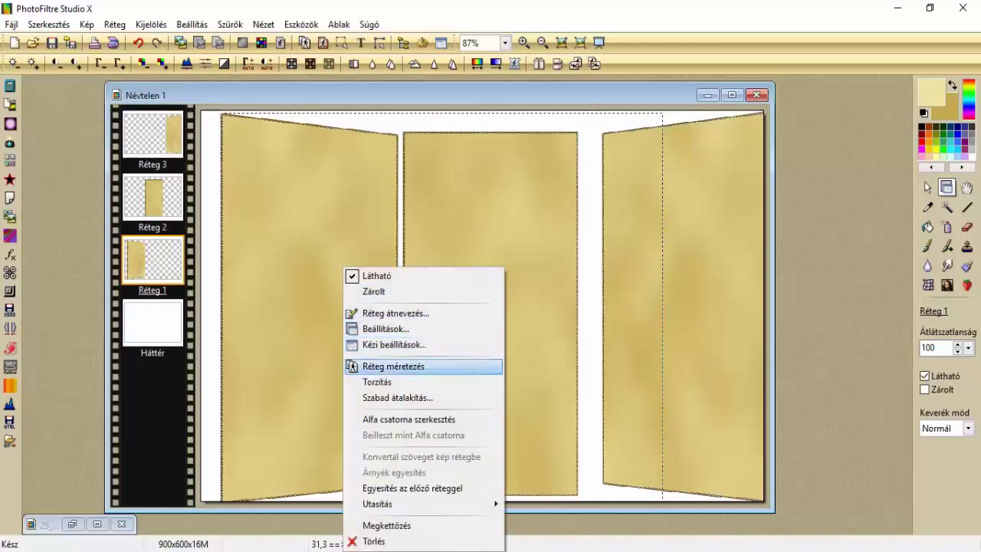
pyautogui.click(354, 365)
pyautogui.moveTo(662, 308); pyautogui.dragTo(617, 312)
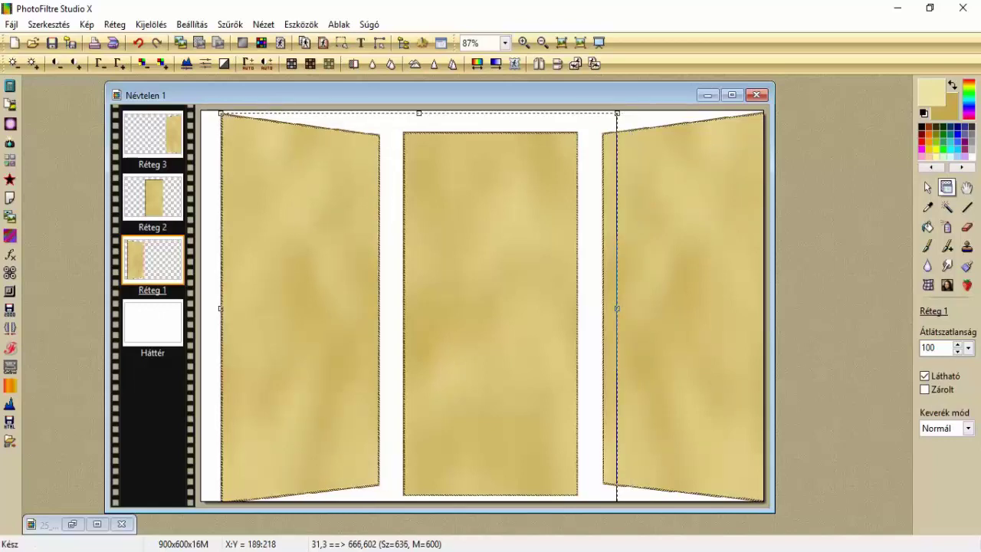
# Resize the middle panel's layer Réteg 2 (Réteg méretezés) to about 863x560 and place it at about 293,29.
pyautogui.click(471, 256)
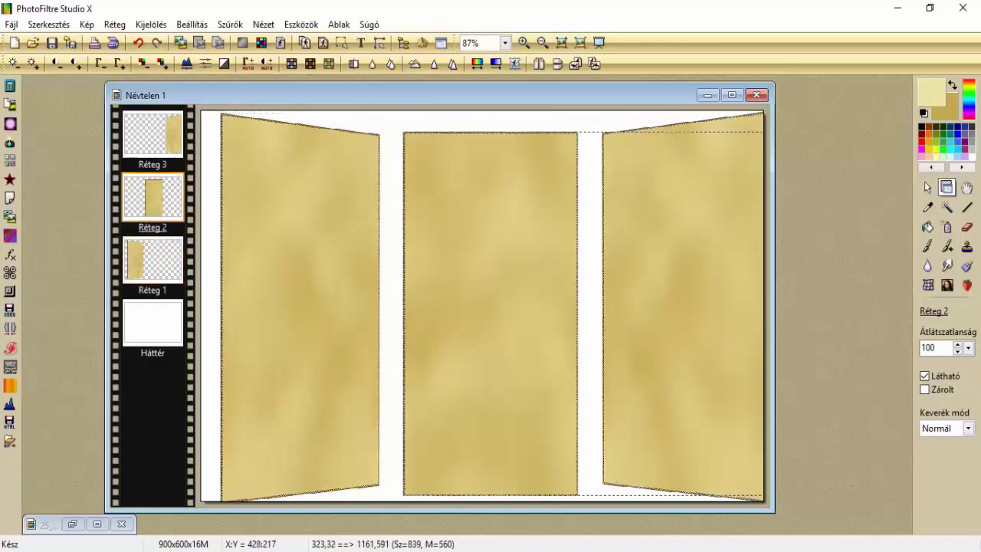
pyautogui.rightClick(470, 253)
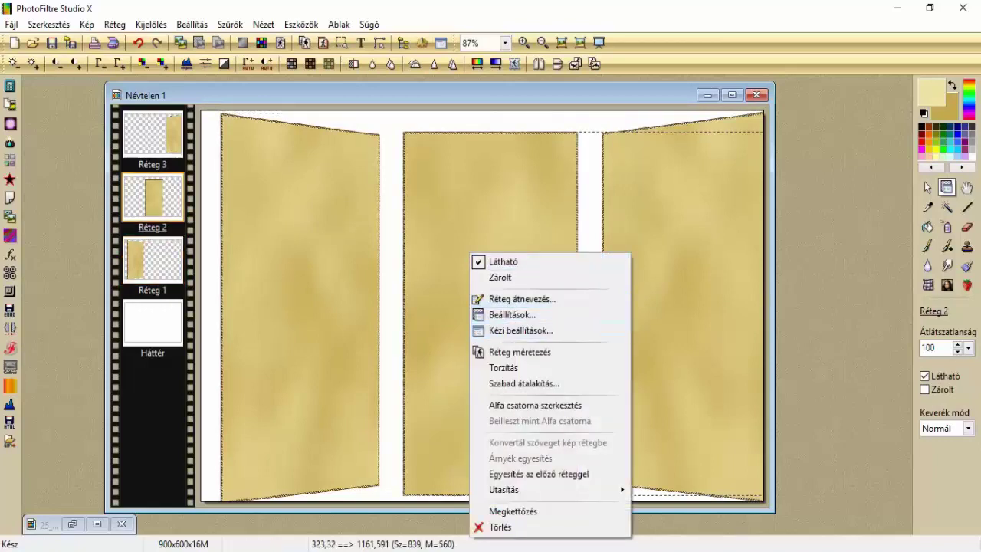
pyautogui.click(521, 352)
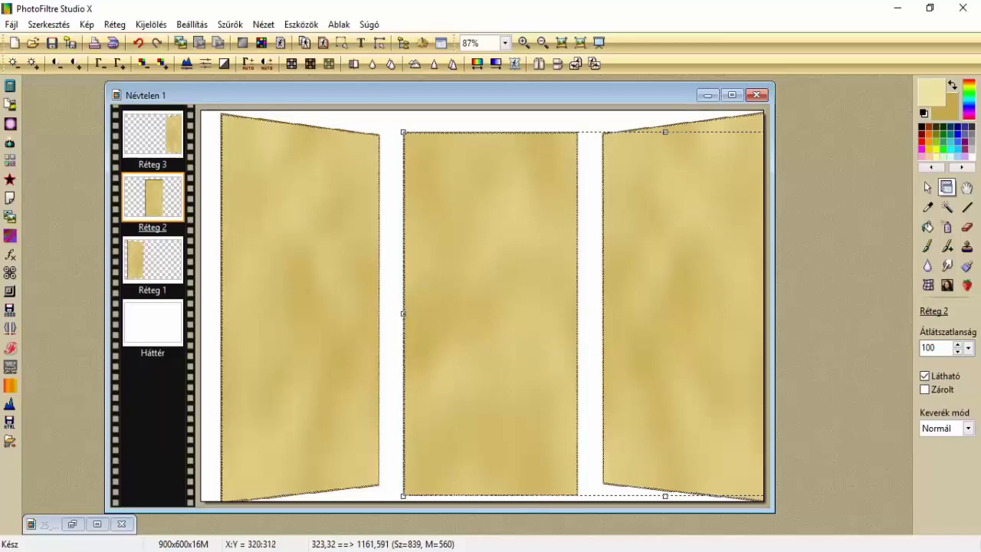
pyautogui.moveTo(404, 313)
pyautogui.mouseDown()
pyautogui.moveTo(388, 314)
pyautogui.moveTo(444, 316)
pyautogui.moveTo(380, 318)
pyautogui.moveTo(457, 321)
pyautogui.mouseUp()
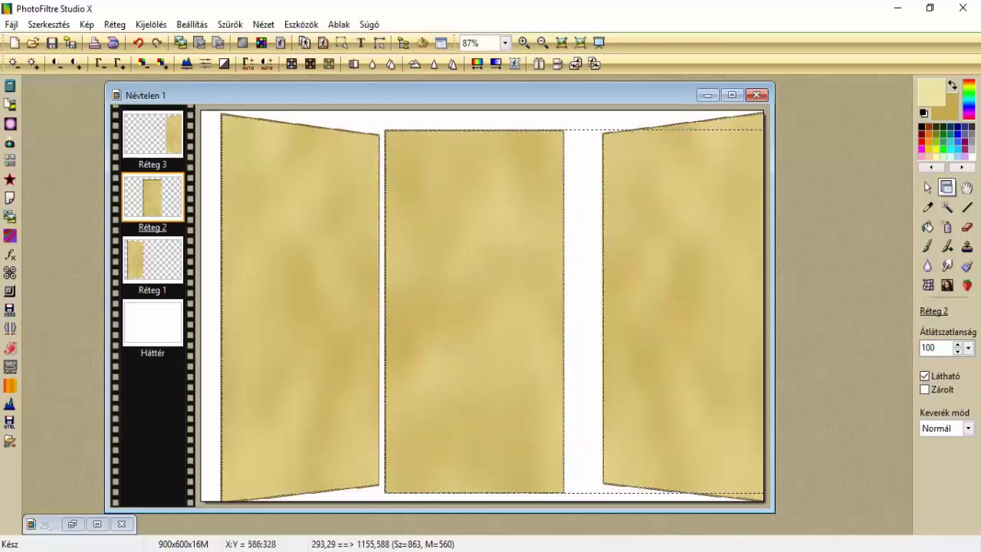
# Move the side panel on Réteg 3 to about 203,-1 and nudge the opposite panel on Réteg 1 up to match its height.
pyautogui.click(670, 332)
pyautogui.moveTo(671, 332); pyautogui.dragTo(641, 331)
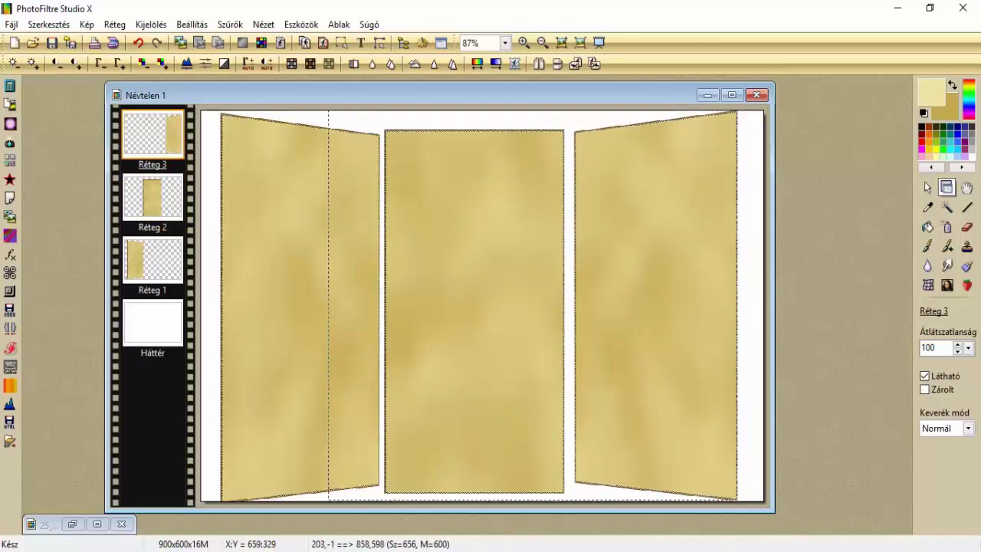
pyautogui.click(339, 276)
pyautogui.press('Up')
pyautogui.press('Up')
pyautogui.press('Up')
pyautogui.press('Up')
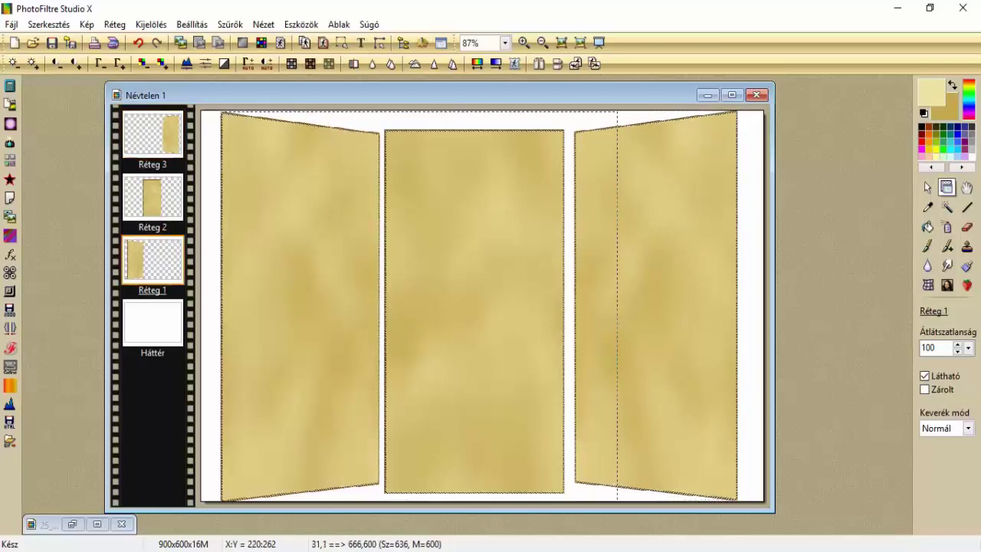
# Nudge the middle panel on Réteg 2 down to about 293,34.
pyautogui.moveTo(476, 319); pyautogui.dragTo(476, 320)
pyautogui.press('Down')
pyautogui.press('Down')
pyautogui.press('Down')
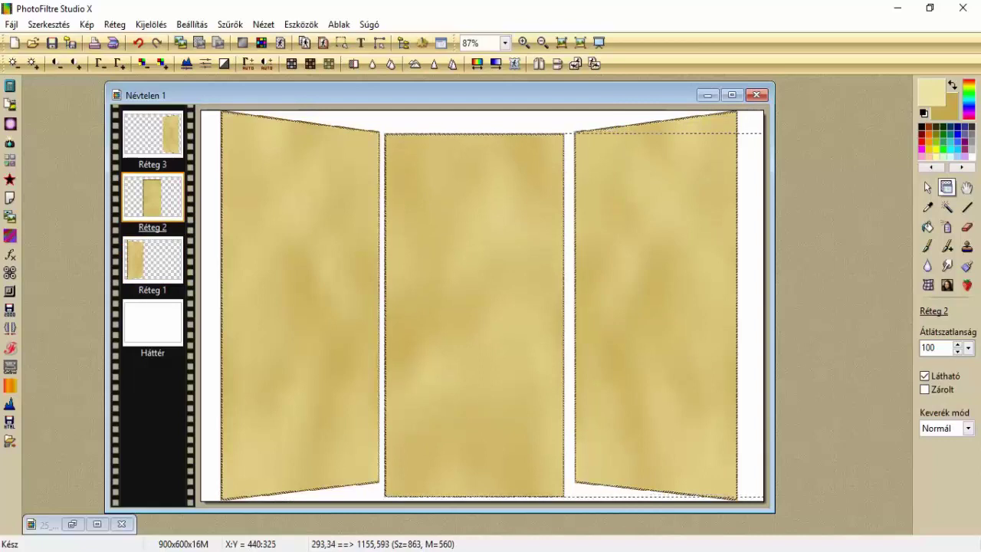
# Reduce the middle panel's layer Réteg 2 to about 863x540 (Réteg méretezés) and center it between the side panels at about 296,32.
pyautogui.rightClick(476, 321)
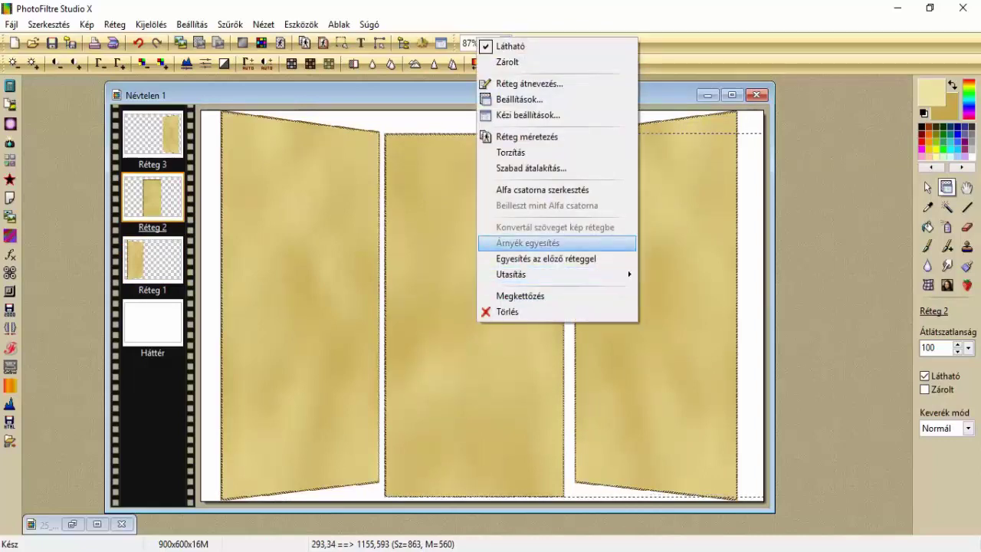
pyautogui.click(528, 137)
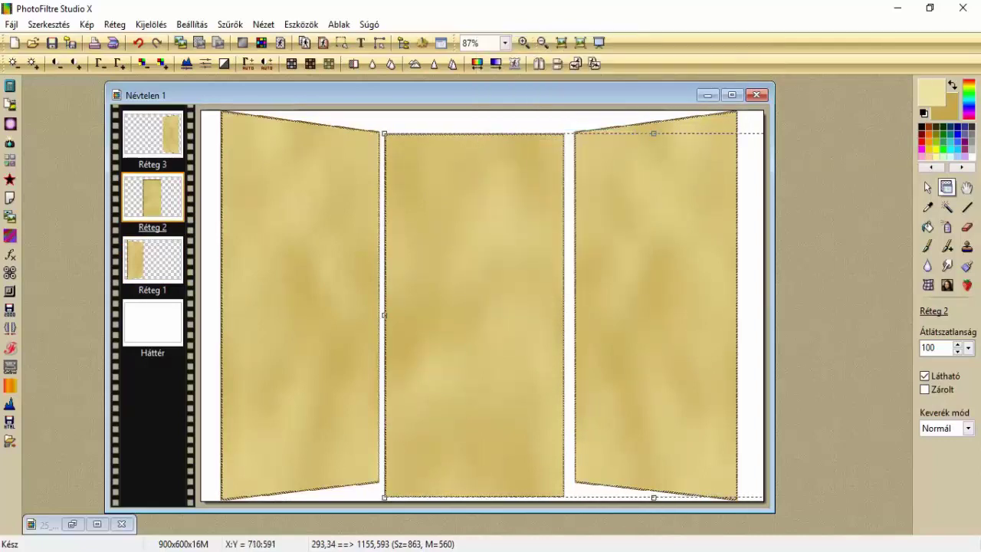
pyautogui.moveTo(654, 497)
pyautogui.mouseDown()
pyautogui.moveTo(653, 484)
pyautogui.moveTo(642, 482)
pyautogui.moveTo(652, 482)
pyautogui.mouseUp()
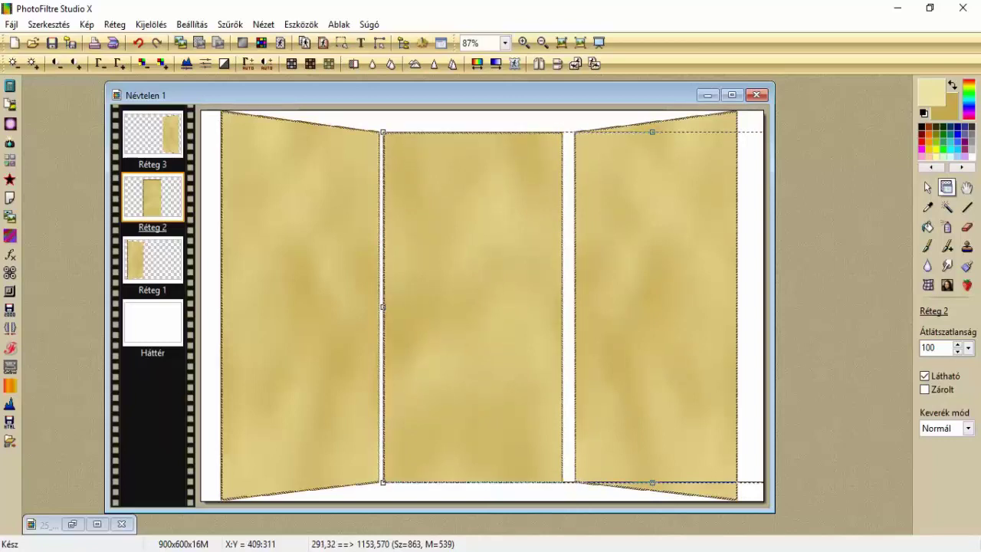
pyautogui.press('Return')
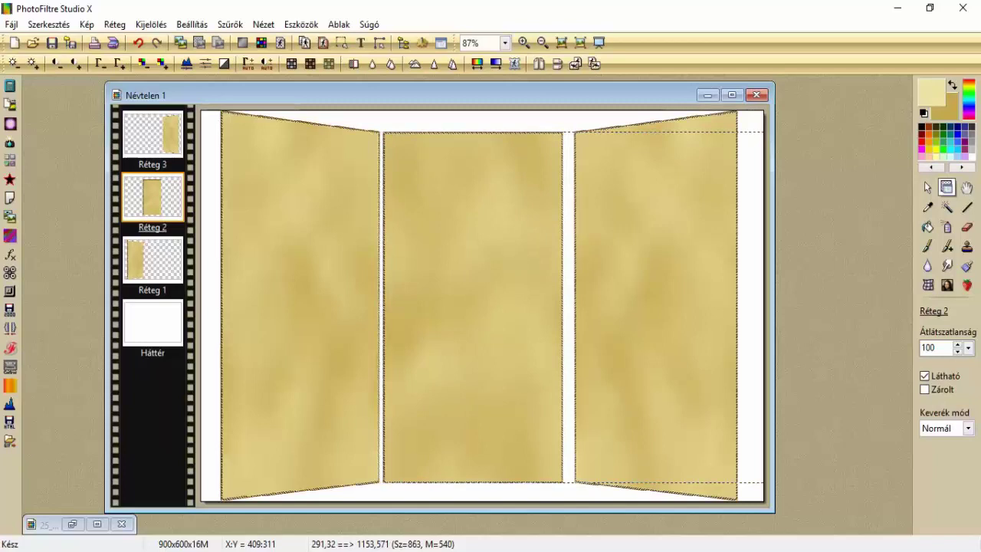
pyautogui.moveTo(462, 318); pyautogui.dragTo(465, 318)
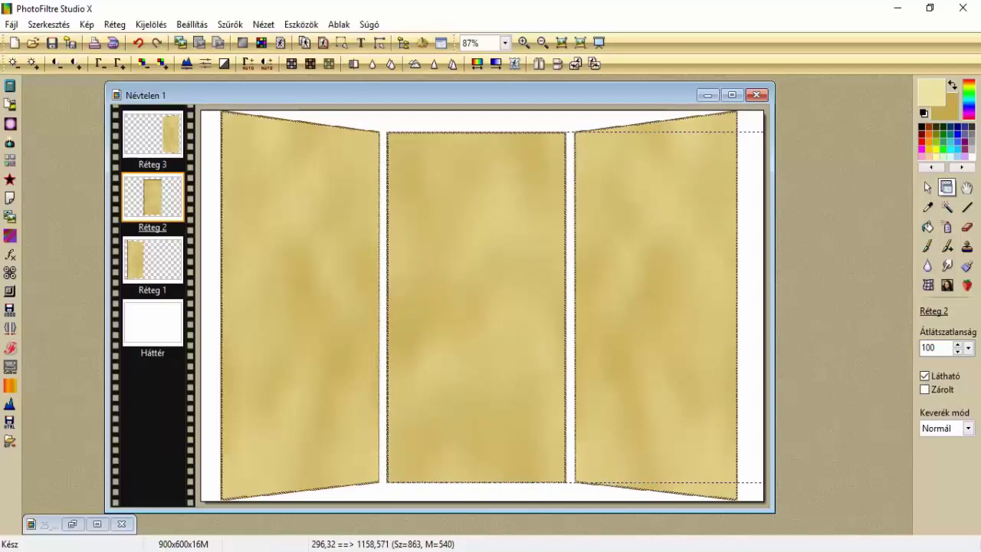
# Merge the layers Réteg 3 and Réteg 2 down into Réteg 1, so all three panels share one layer.
pyautogui.rightClick(161, 127)
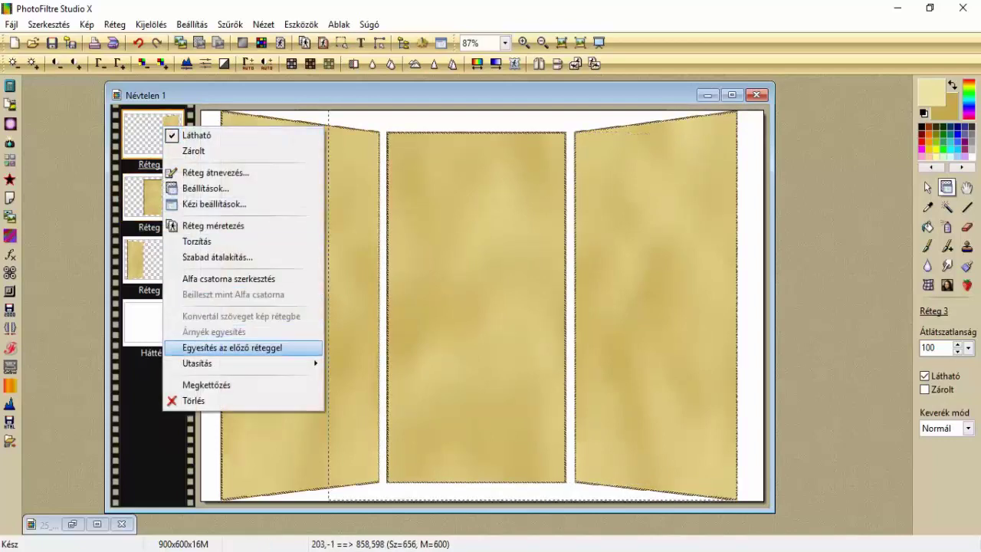
pyautogui.click(230, 347)
pyautogui.rightClick(144, 147)
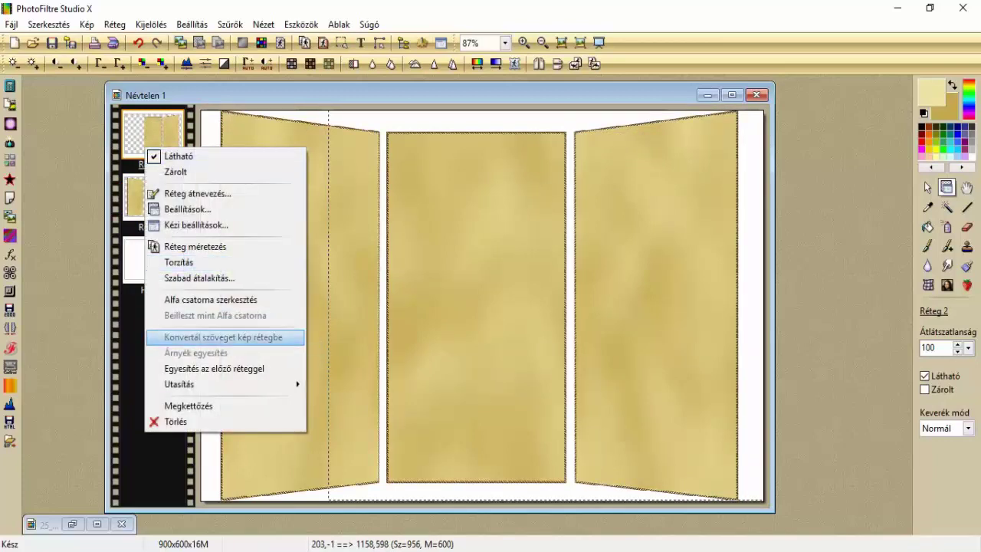
pyautogui.click(215, 369)
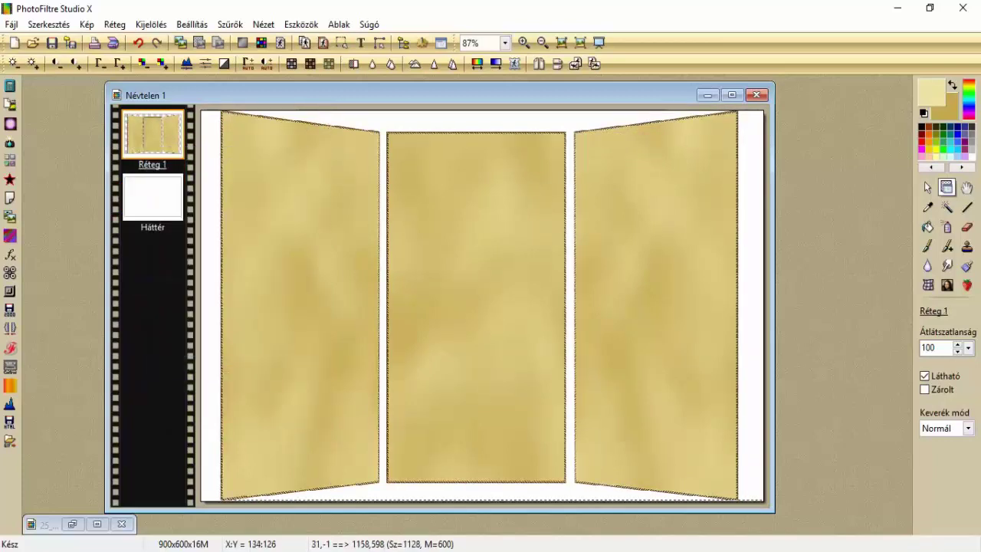
# Scale the merged three-panel layer to 90% with the free transform (Szabad átalakítás).
pyautogui.rightClick(286, 193)
pyautogui.press('Return')
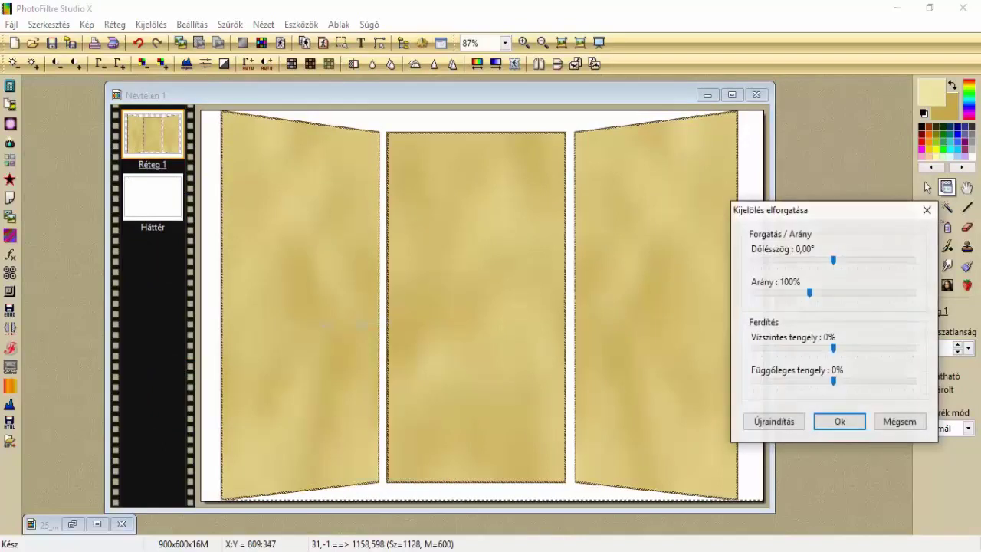
pyautogui.click(801, 292)
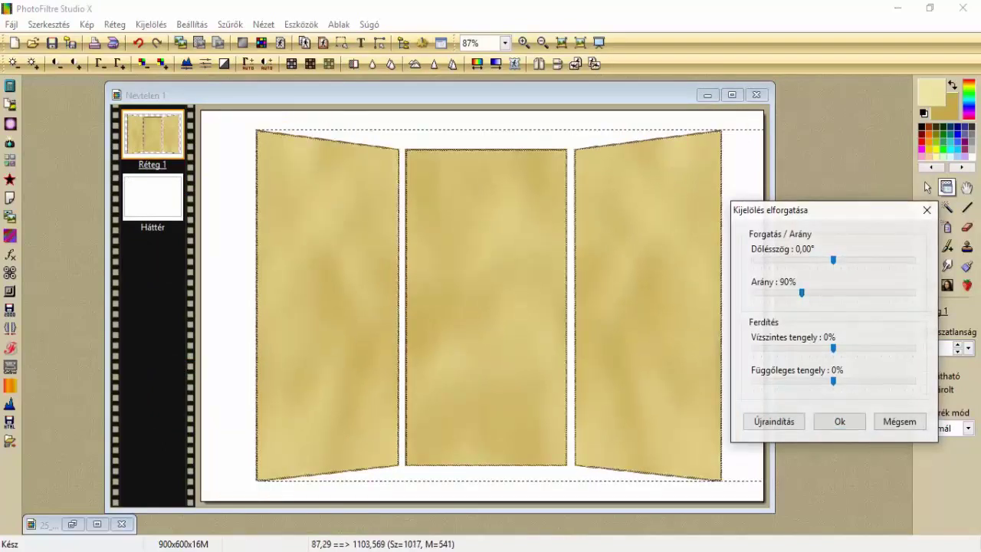
pyautogui.press('Return')
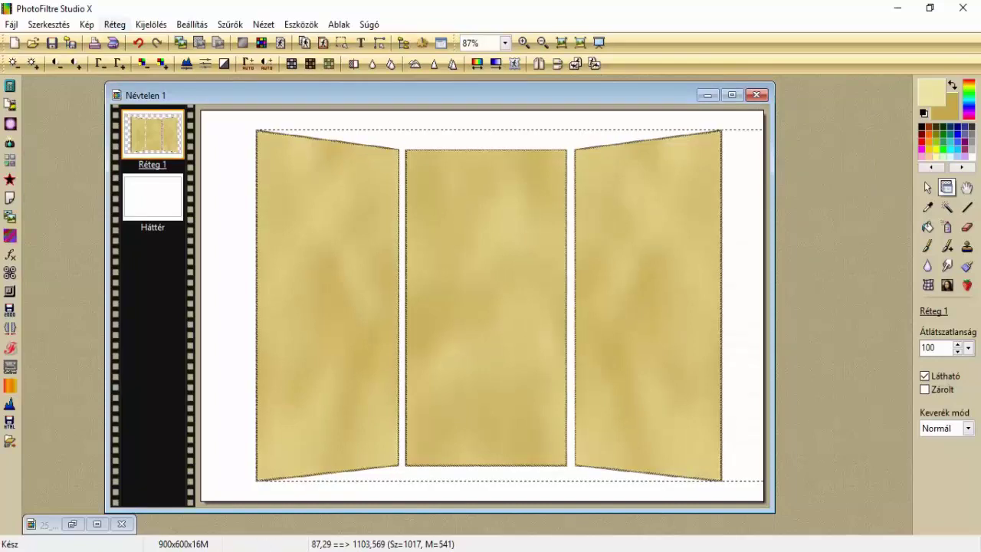
# Add a new empty layer above the merged panels.
pyautogui.click(114, 24)
pyautogui.moveTo(123, 41)
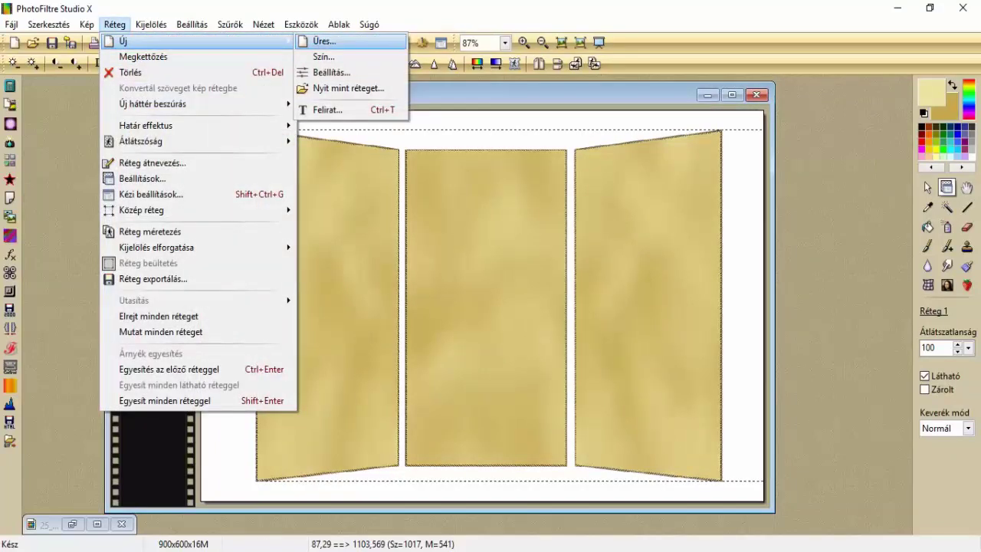
pyautogui.press('Return')
pyautogui.press('Return')
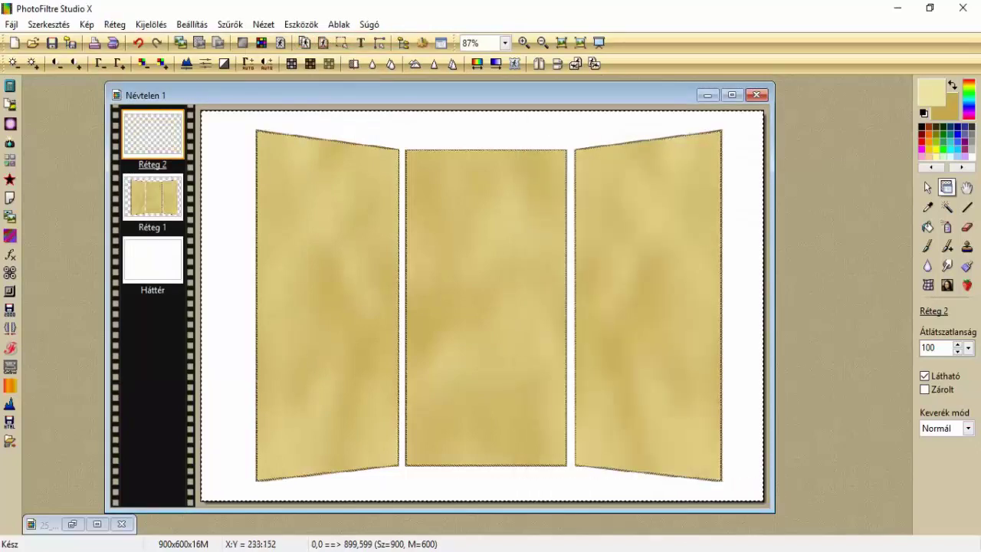
# Make a narrow rectangular selection of 27x486 at 308,59, covering the gap between the first side panel and the middle panel.
pyautogui.click(927, 187)
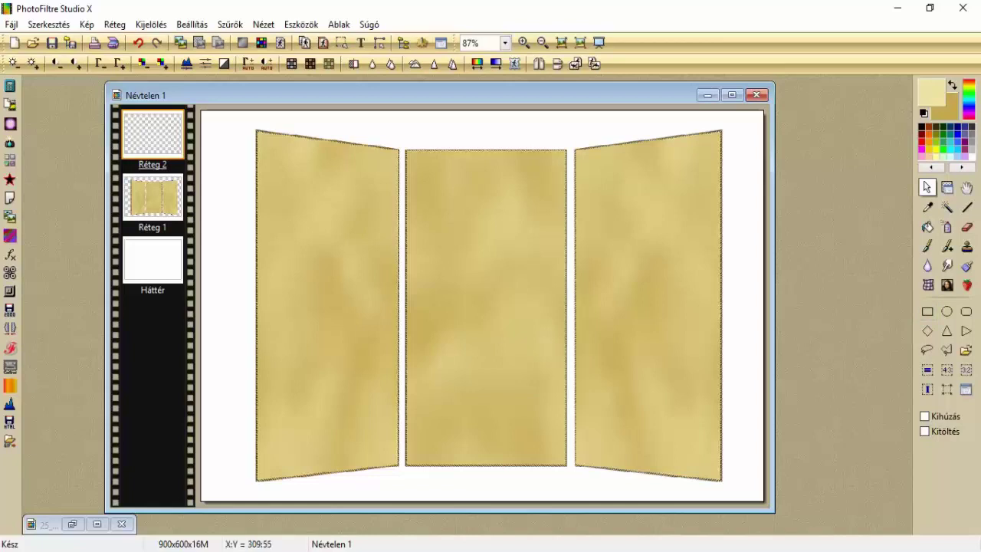
pyautogui.moveTo(393, 147); pyautogui.dragTo(411, 450)
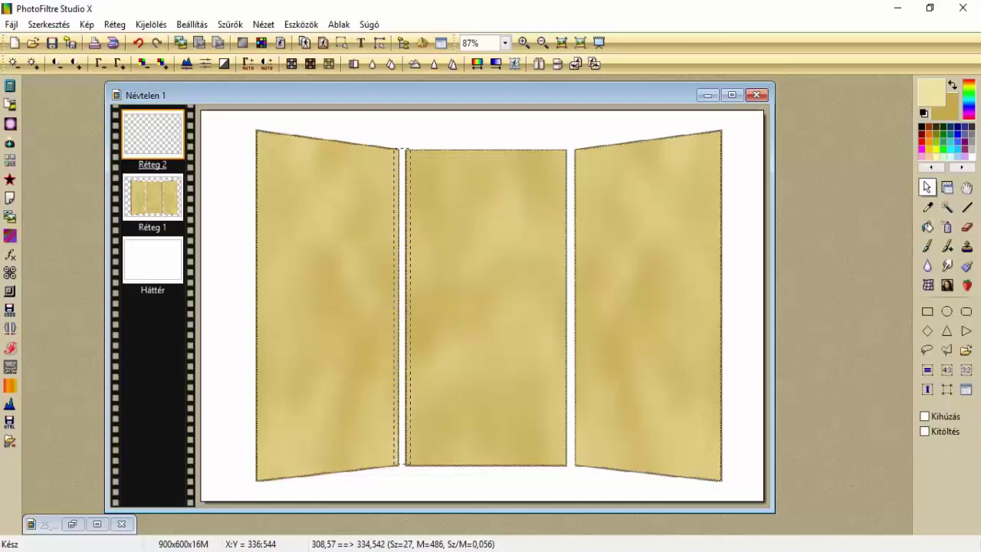
pyautogui.moveTo(411, 465); pyautogui.dragTo(409, 464)
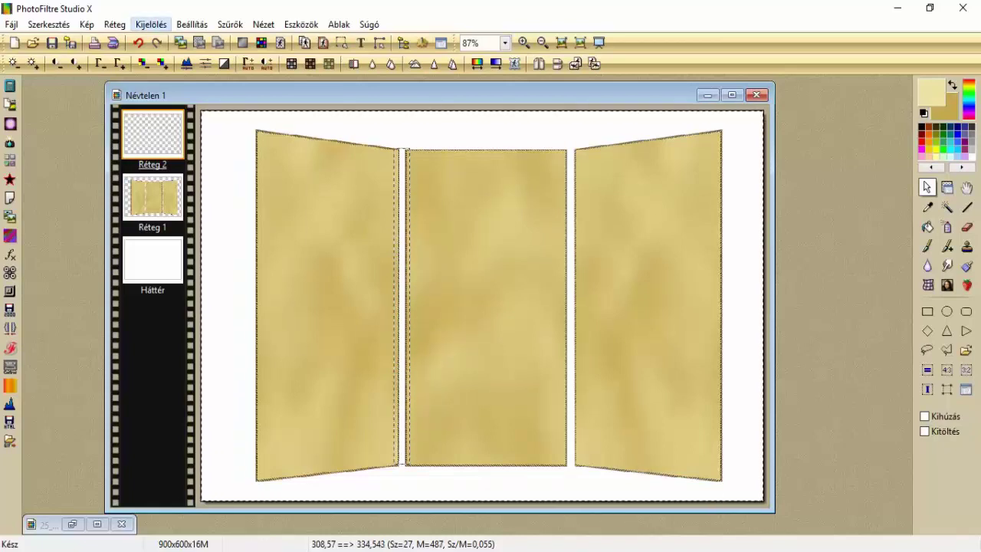
pyautogui.click(151, 24)
pyautogui.click(176, 88)
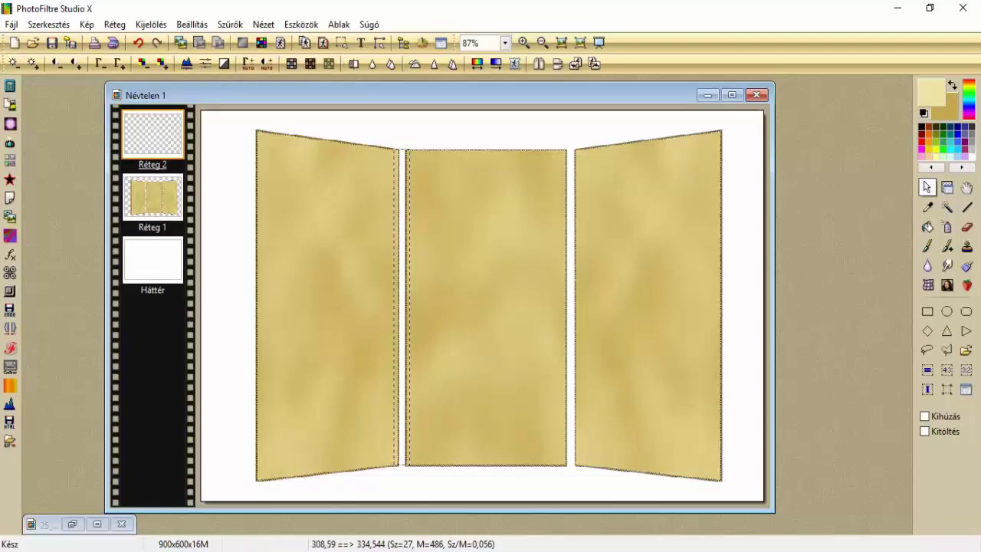
# Open the image 83 from the Kara_3 folder, pick the hat's red #B00001 as foreground colour, and minimize the image.
pyautogui.click(32, 42)
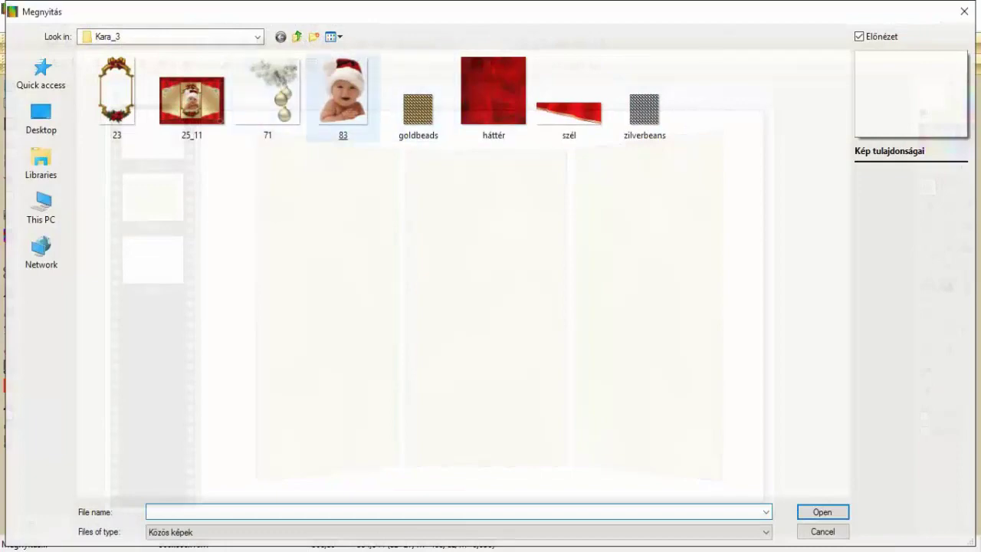
pyautogui.doubleClick(342, 96)
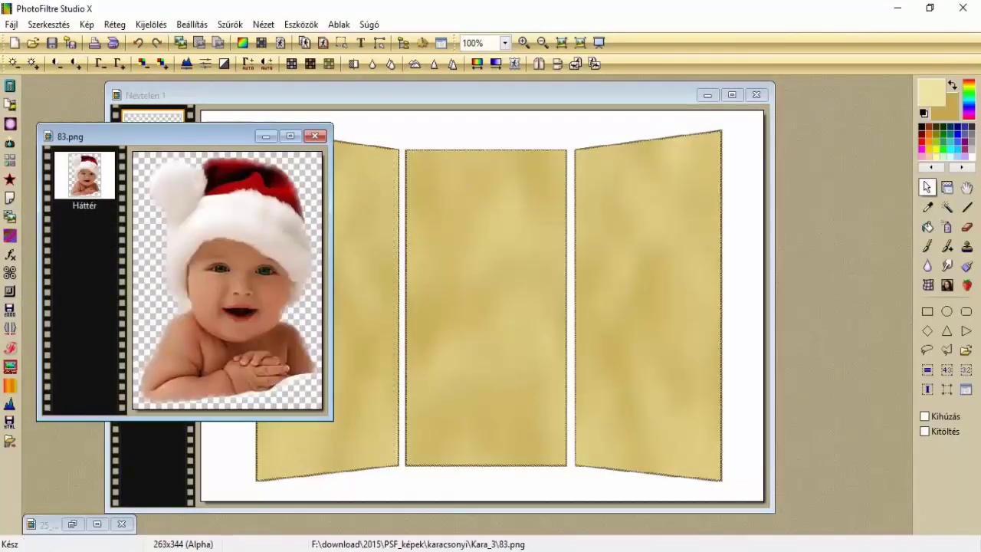
pyautogui.click(928, 226)
pyautogui.click(928, 207)
pyautogui.click(255, 184)
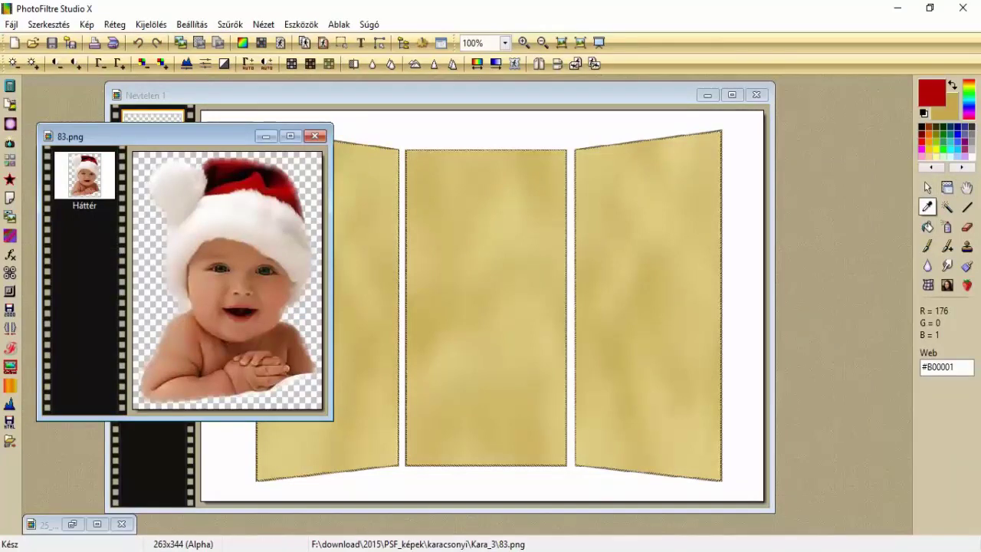
pyautogui.click(265, 136)
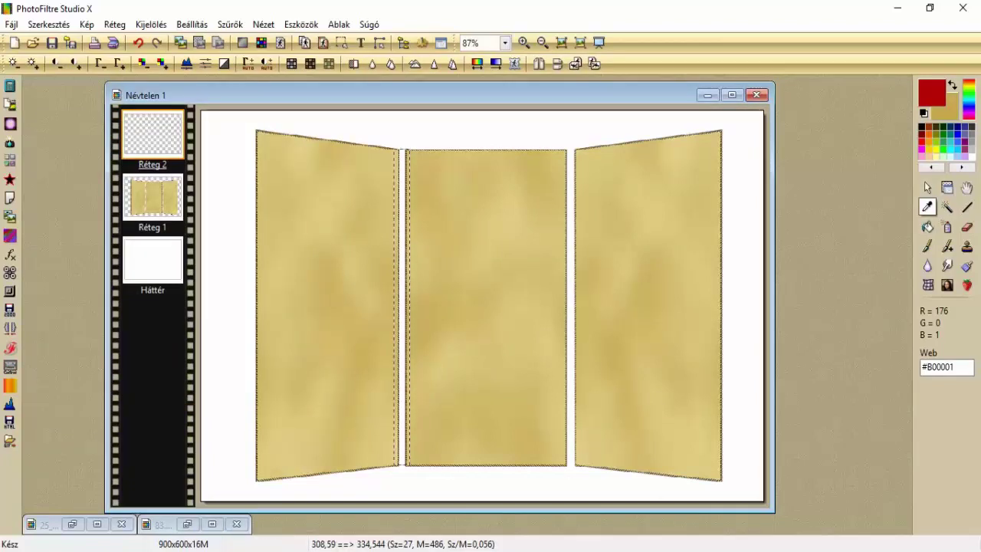
# Fill the selected strip on Réteg 2 with the foreground red, with the pattern option (Minta) turned off.
pyautogui.click(926, 227)
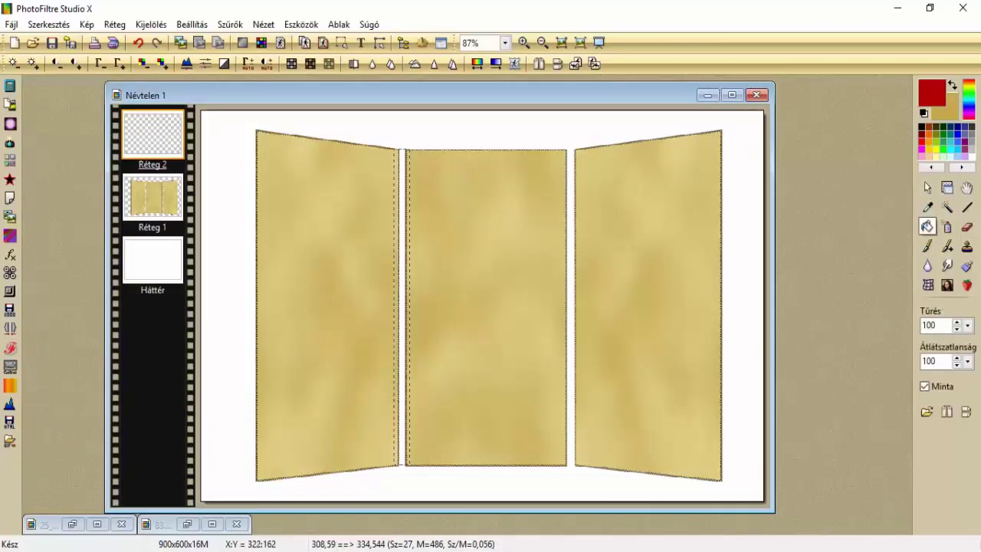
pyautogui.hotkey('ctrl', 'z')
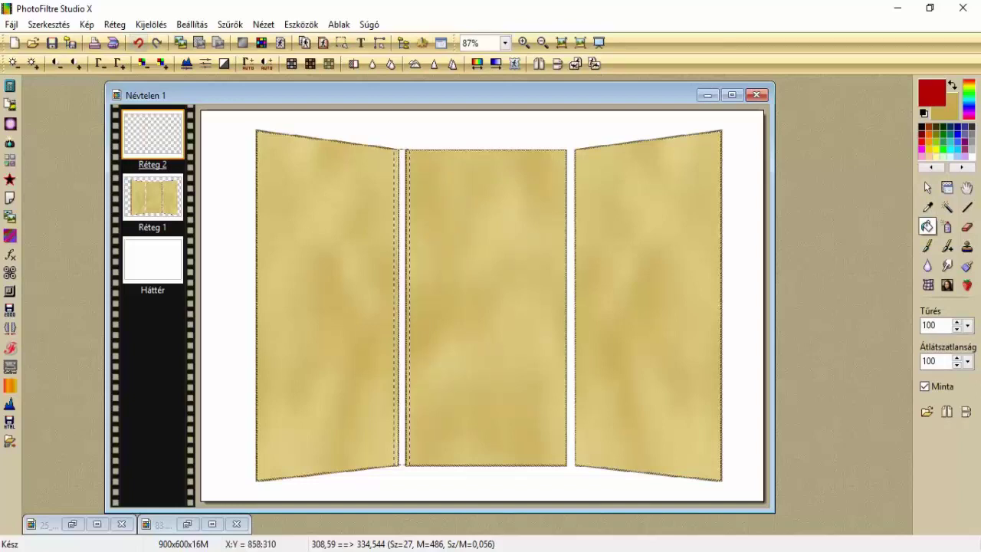
pyautogui.click(924, 387)
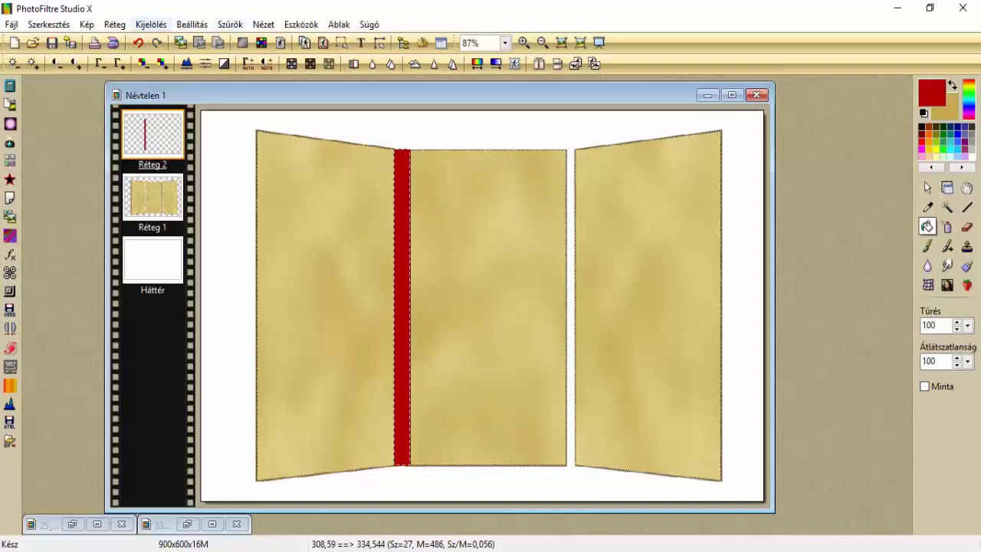
# Apply the Merített papír texture to the selected red strip on Réteg 2.
pyautogui.click(230, 24)
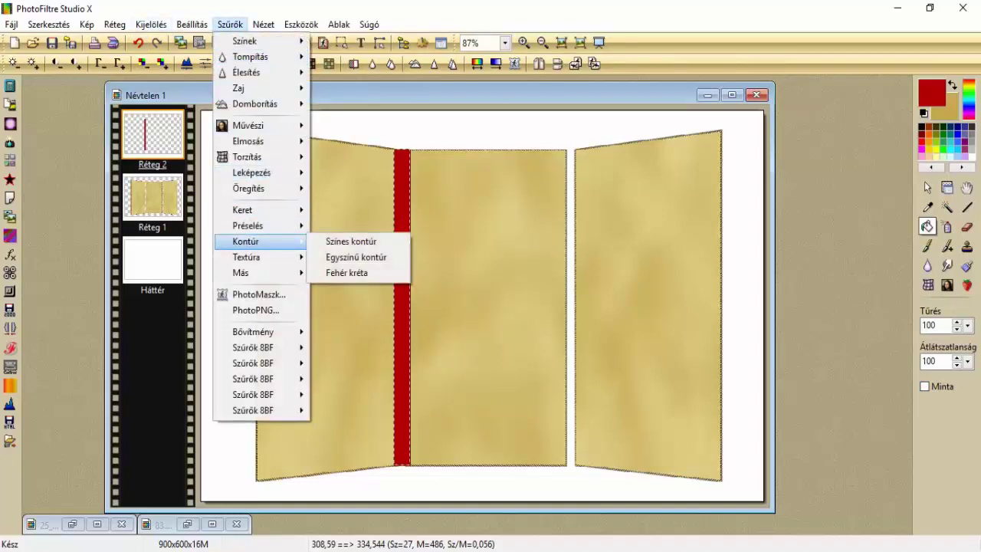
pyautogui.moveTo(253, 256)
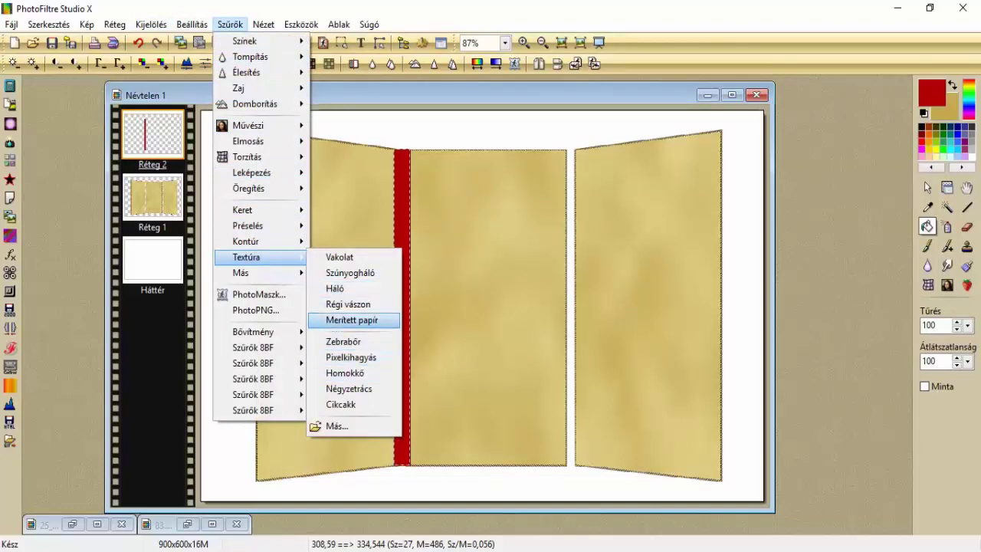
pyautogui.click(360, 320)
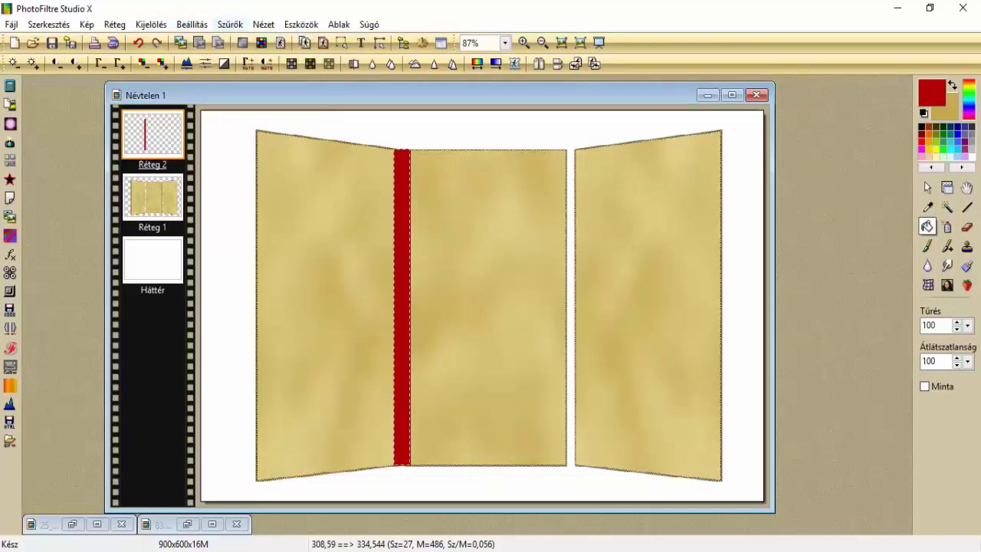
# Sharpen the red strip once with the plain Élesítés filter and remove the selection.
pyautogui.click(230, 23)
pyautogui.moveTo(253, 72)
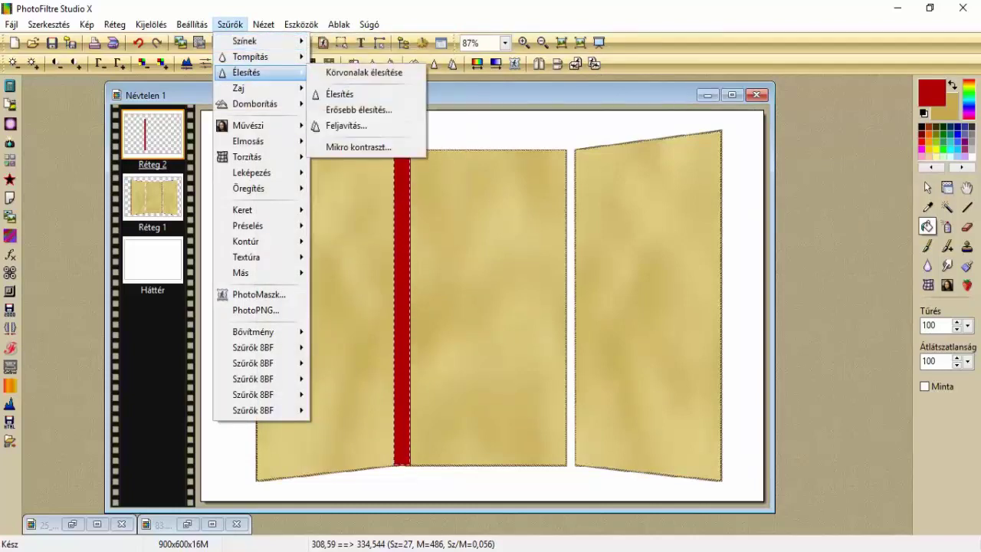
pyautogui.click(340, 94)
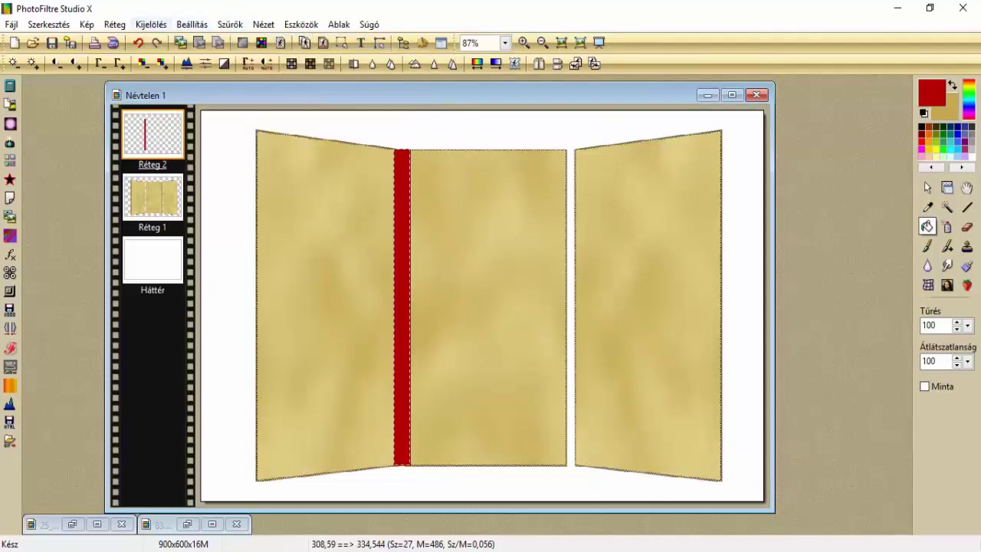
pyautogui.click(151, 24)
pyautogui.click(192, 45)
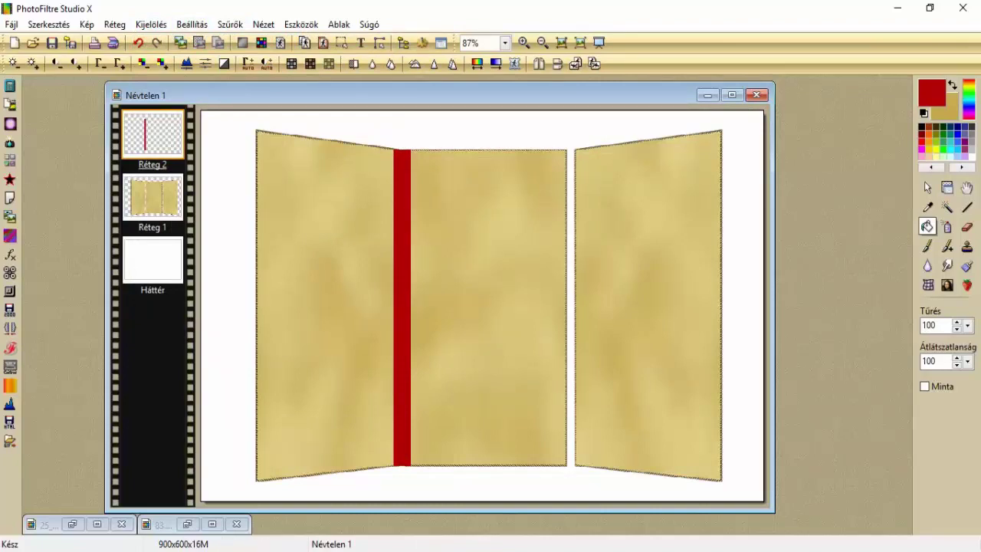
# Duplicate the red strip layer onto the uncovered gap on the other side of the middle panel, and merge both strips into one layer.
pyautogui.click(947, 187)
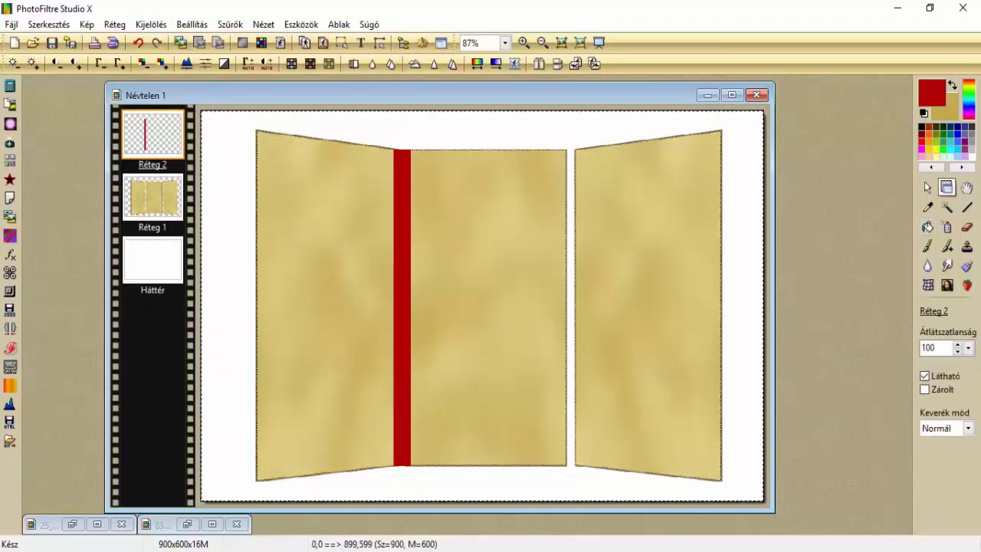
pyautogui.rightClick(138, 139)
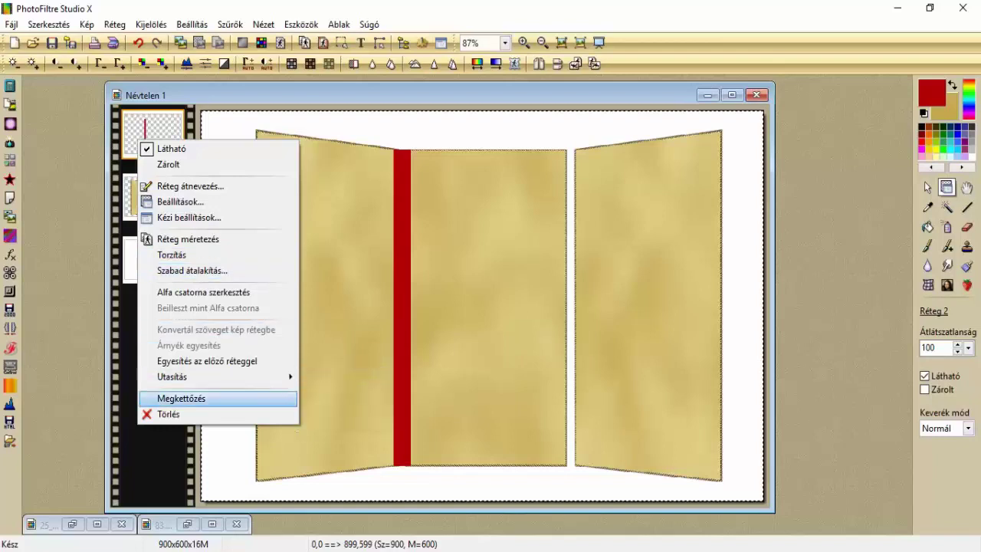
pyautogui.click(181, 398)
pyautogui.moveTo(397, 332); pyautogui.dragTo(566, 332)
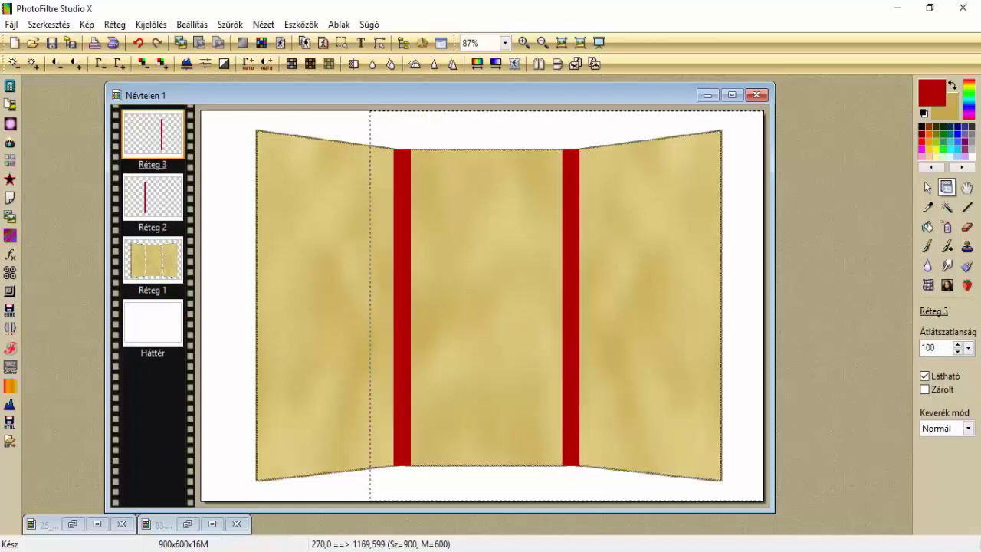
pyautogui.rightClick(162, 147)
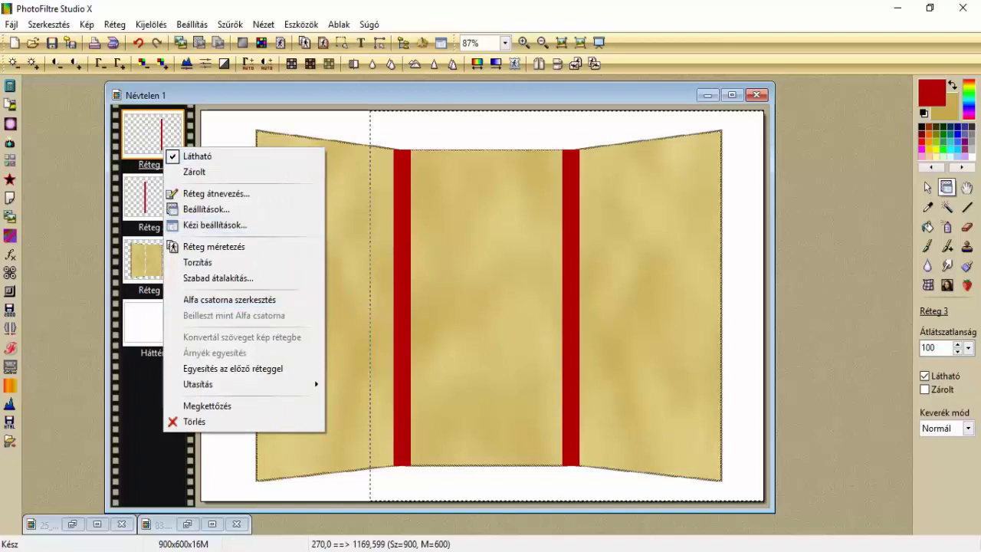
pyautogui.click(230, 369)
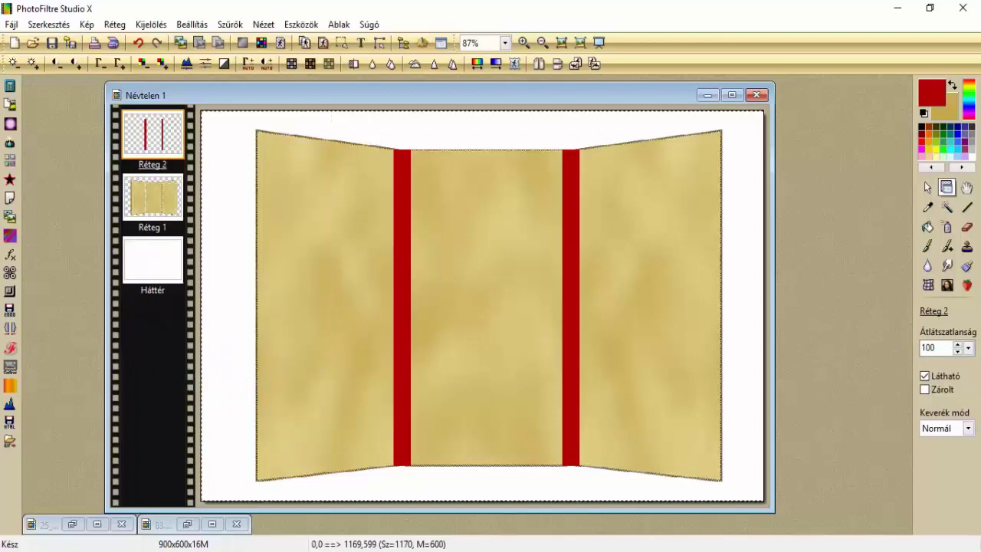
# Place the strips layer beneath the golden panels layer and merge the panels down onto it.
pyautogui.moveTo(152, 134); pyautogui.dragTo(153, 218)
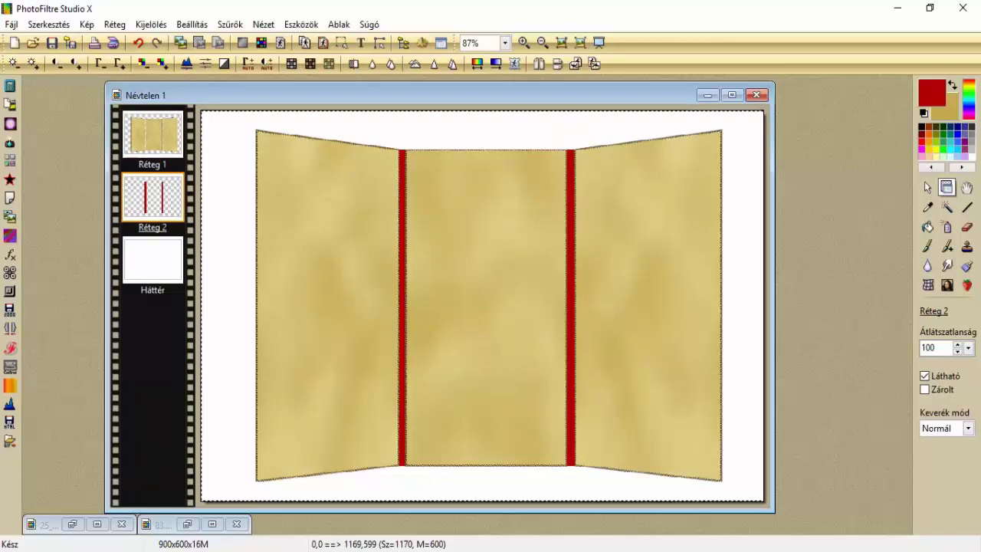
pyautogui.rightClick(151, 125)
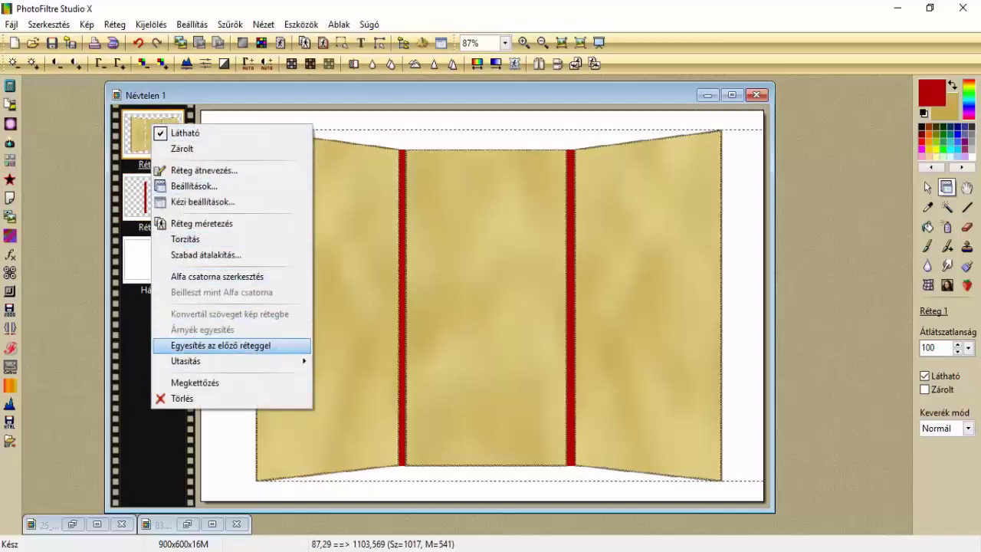
pyautogui.click(220, 345)
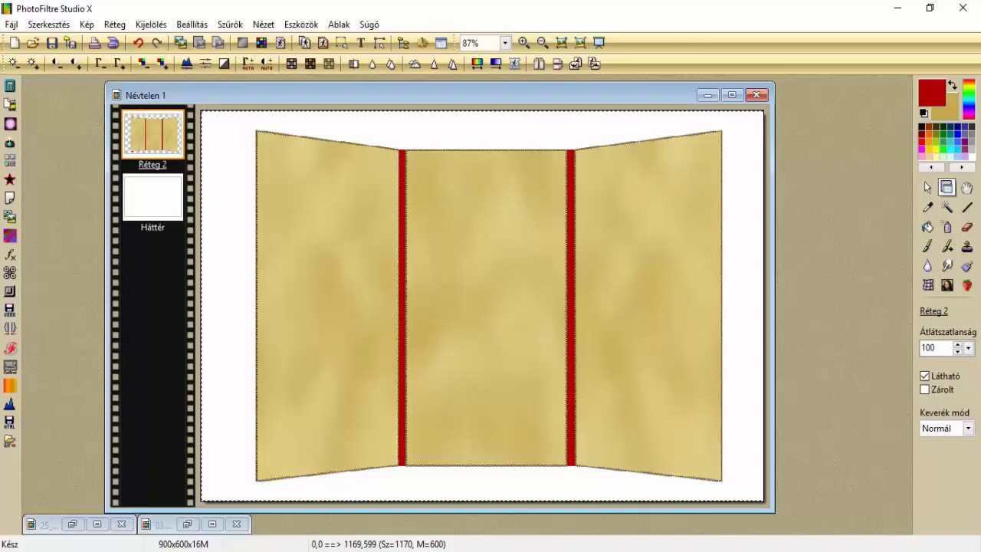
# Restore the reference image 25_11.png, reduce its view to 50%, and set it aside behind the working image Névtelen 1.
pyautogui.moveTo(439, 95); pyautogui.dragTo(468, 93)
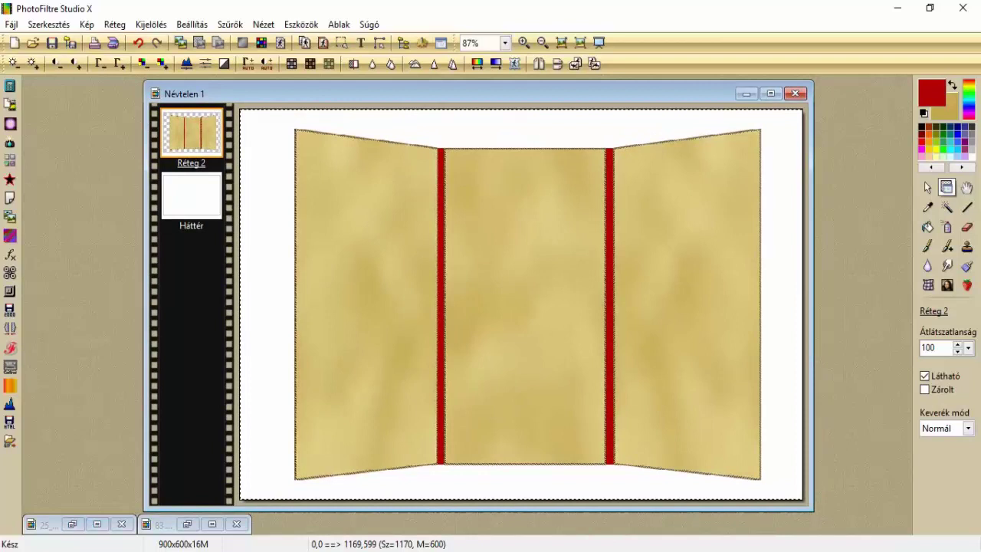
pyautogui.click(46, 524)
pyautogui.click(53, 396)
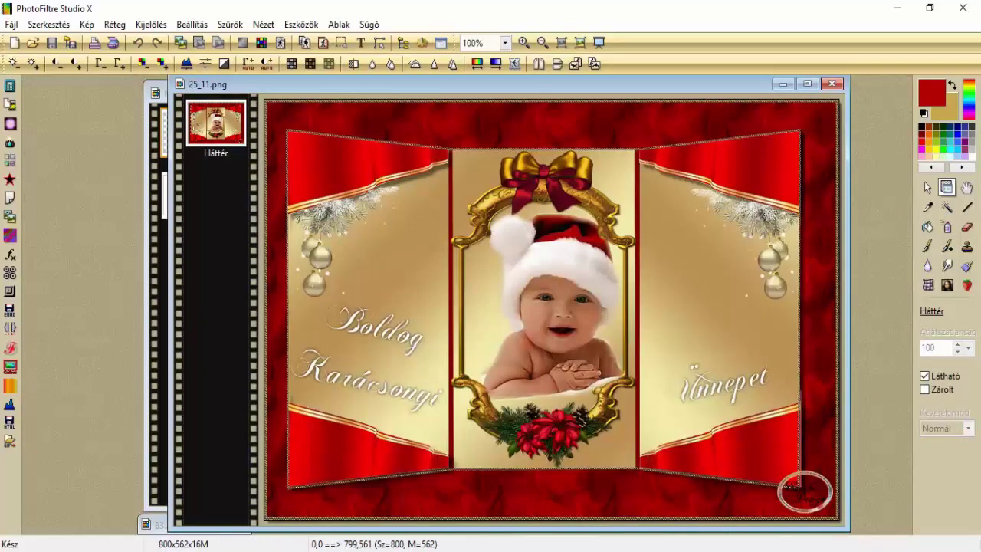
pyautogui.moveTo(490, 84); pyautogui.dragTo(348, 87)
pyautogui.scroll(-3, 435, 223)
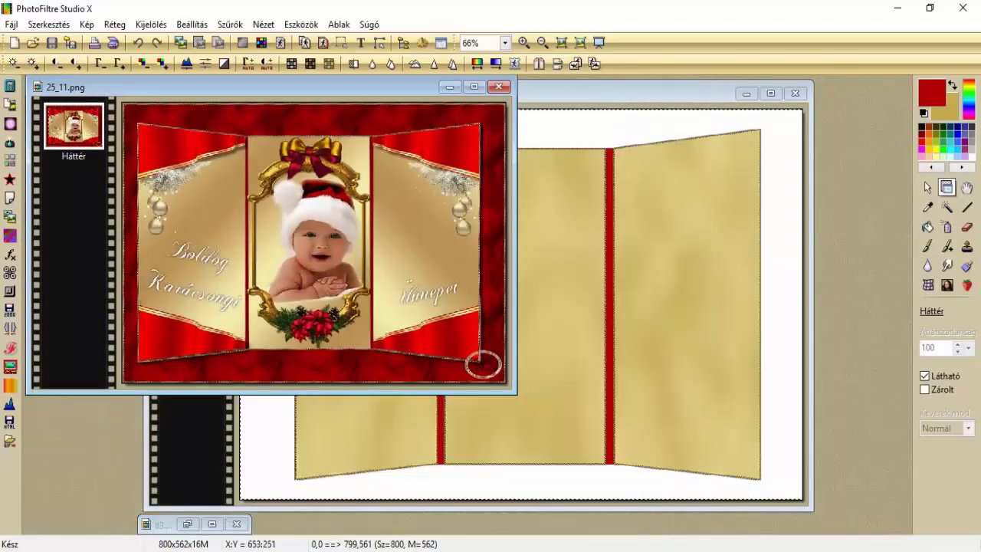
pyautogui.press('+')
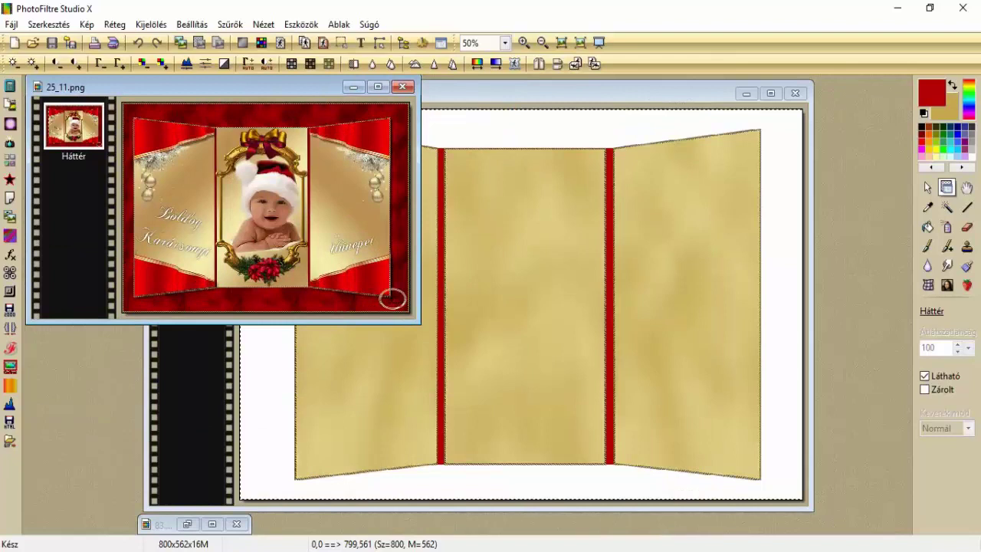
pyautogui.hotkey('ctrl', 'Tab')
pyautogui.moveTo(478, 93); pyautogui.dragTo(481, 92)
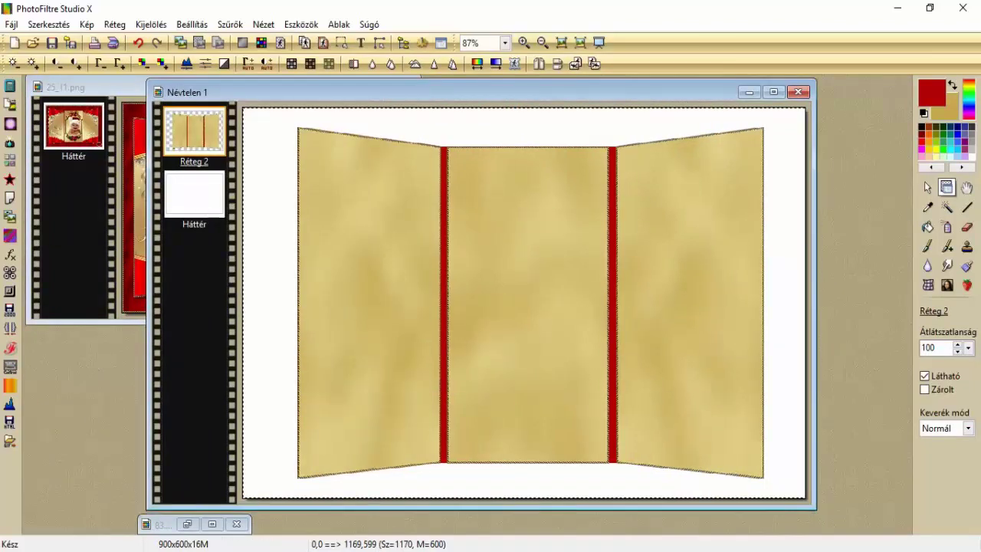
# Open the frame image 23 from the Kara_3 folder, copy it, and paste it into Névtelen 1 as a new layer.
pyautogui.hotkey('ctrl', 'o')
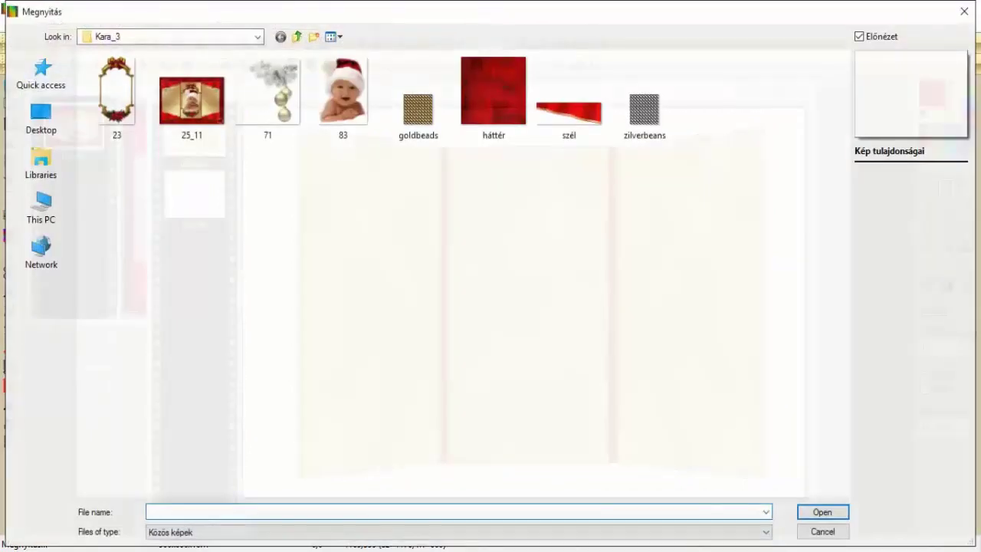
pyautogui.doubleClick(117, 92)
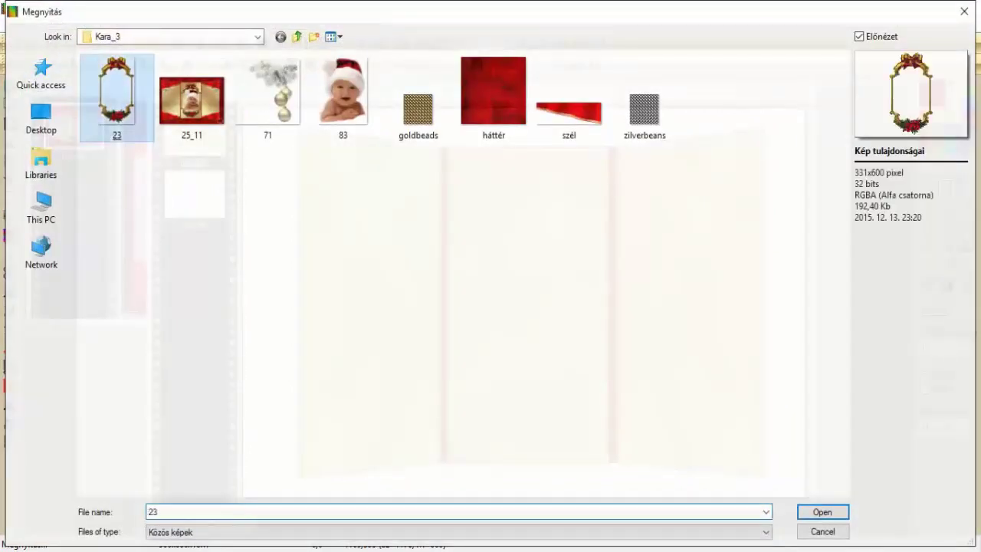
pyautogui.moveTo(188, 158); pyautogui.dragTo(233, 129)
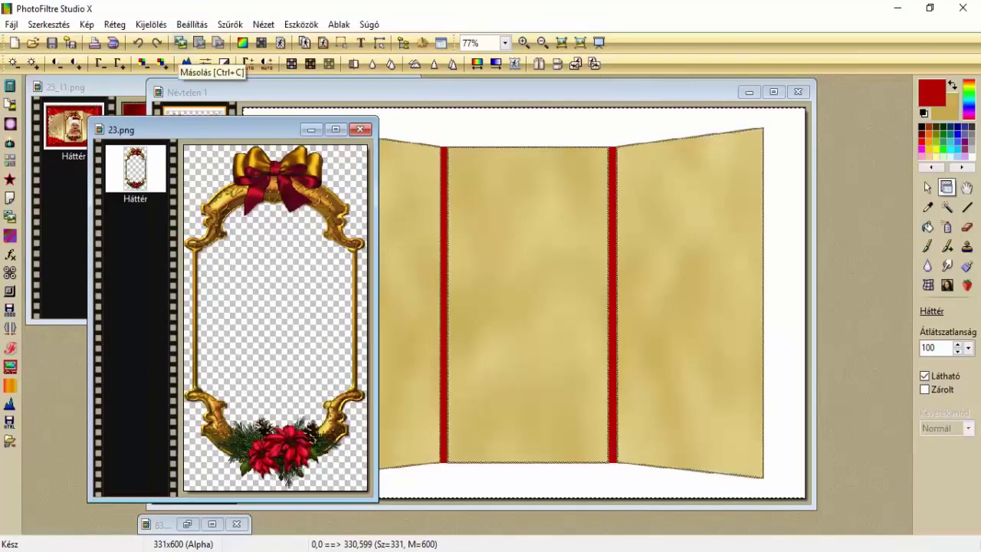
pyautogui.click(181, 42)
pyautogui.hotkey('ctrl', 'Tab')
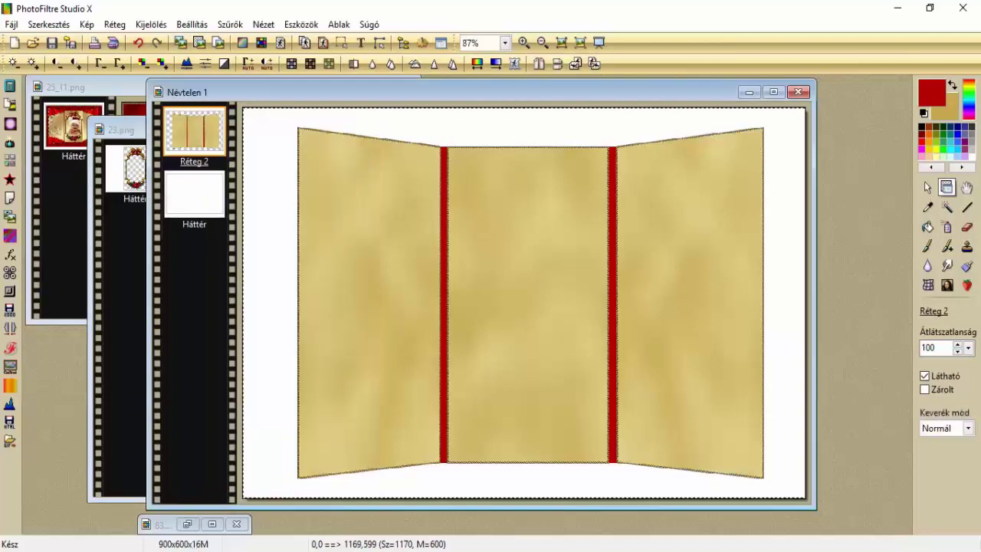
pyautogui.hotkey('ctrl', 'v')
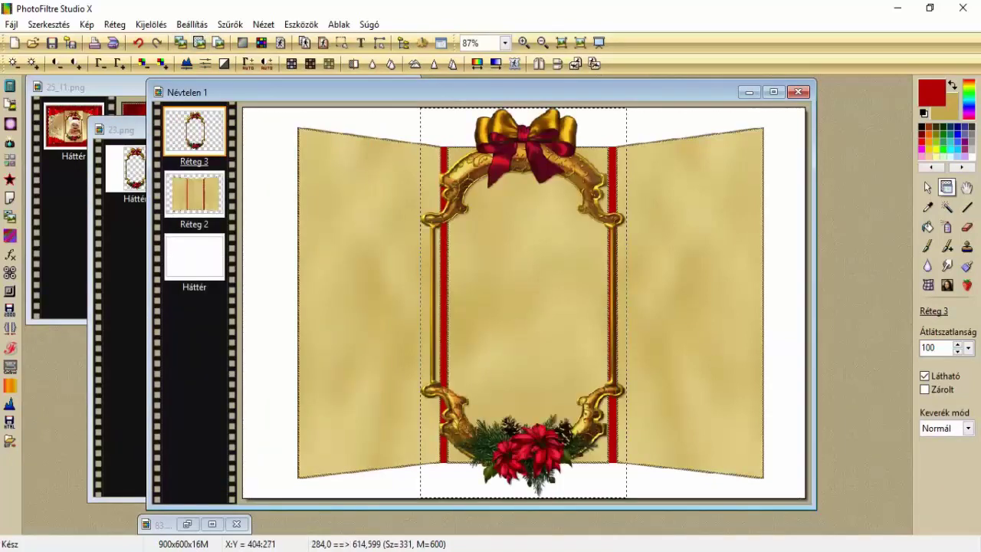
# Resize the bow-and-poinsettia frame layer to about 257x480 at 326,64 so it fits between the red strips, and fix the new size.
pyautogui.rightClick(496, 258)
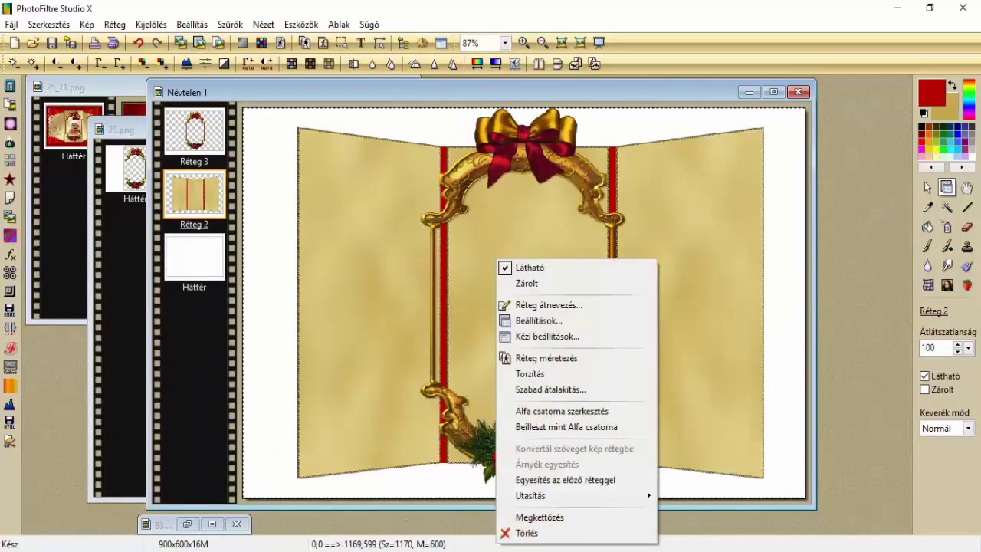
pyautogui.click(480, 171)
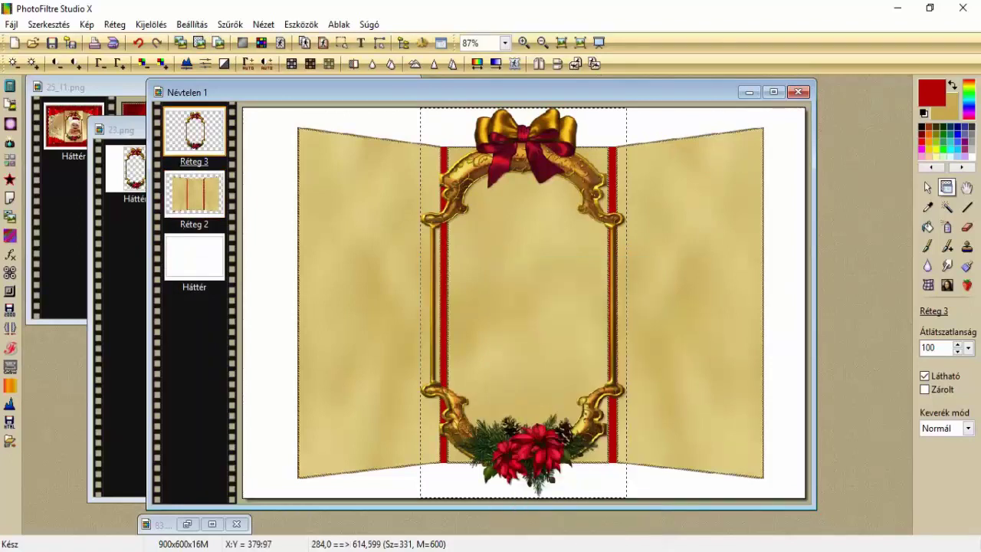
pyautogui.rightClick(480, 172)
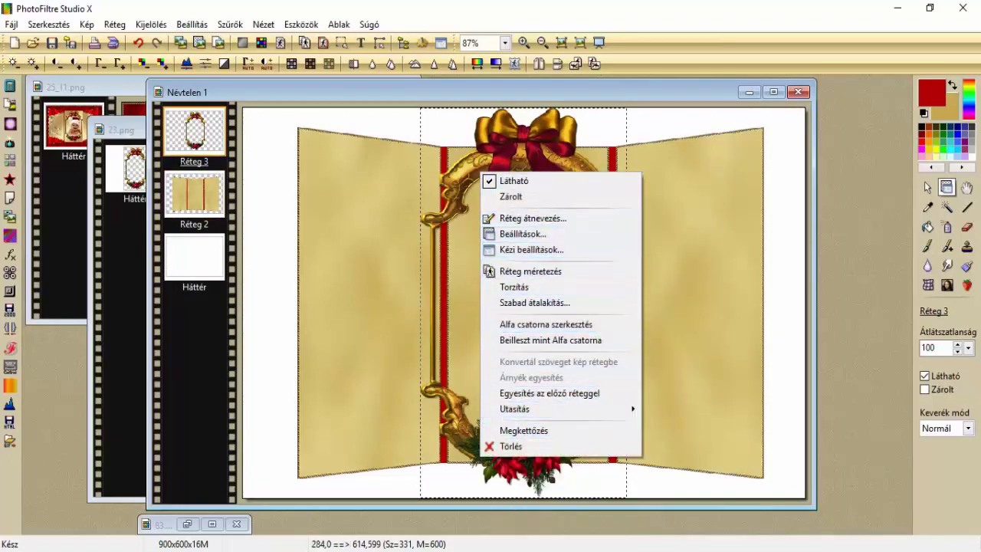
pyautogui.click(491, 271)
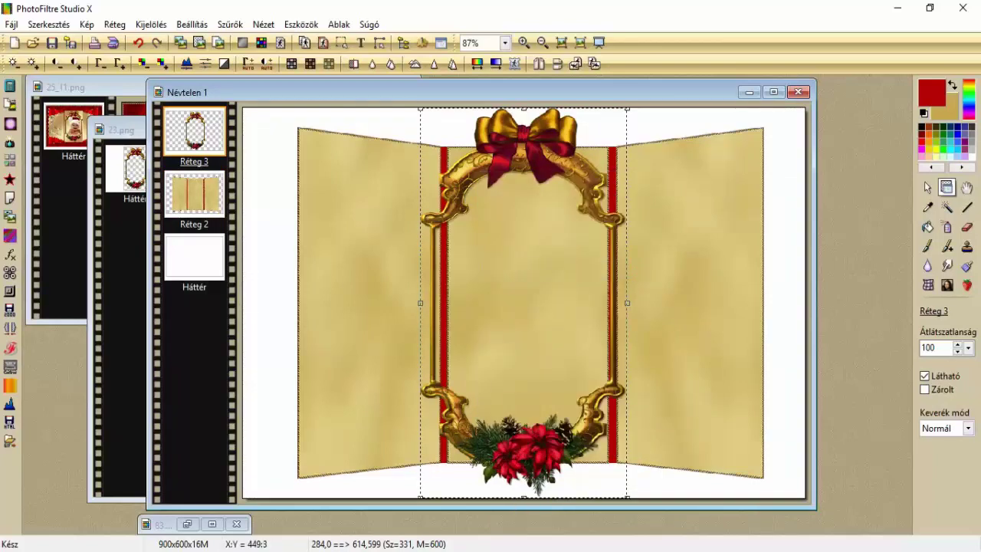
pyautogui.moveTo(543, 108); pyautogui.dragTo(543, 151)
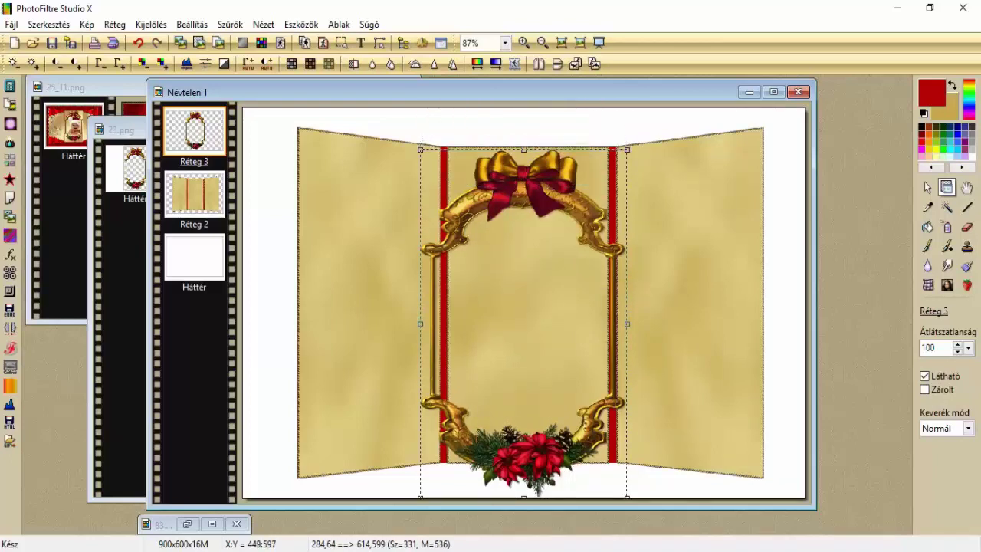
pyautogui.moveTo(523, 497); pyautogui.dragTo(527, 460)
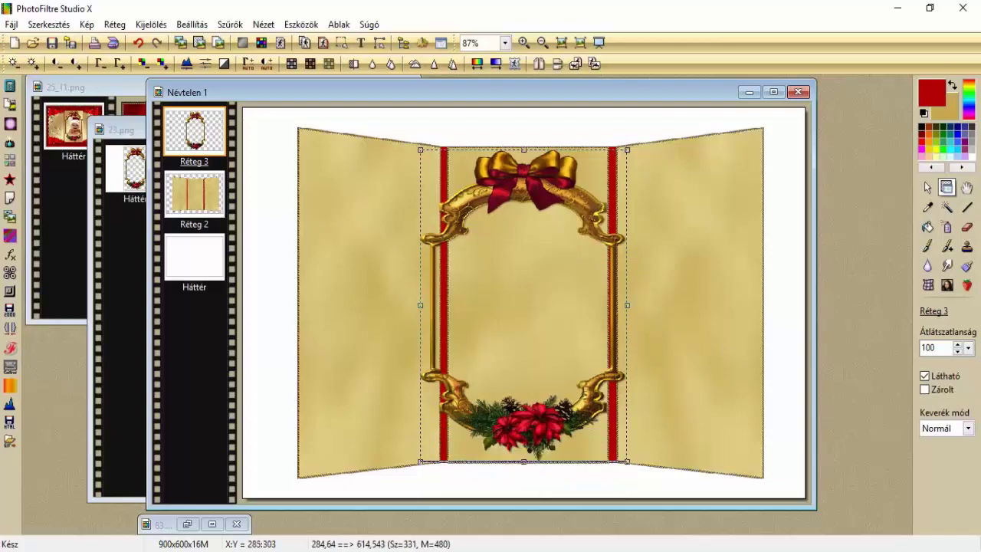
pyautogui.moveTo(420, 296); pyautogui.dragTo(445, 300)
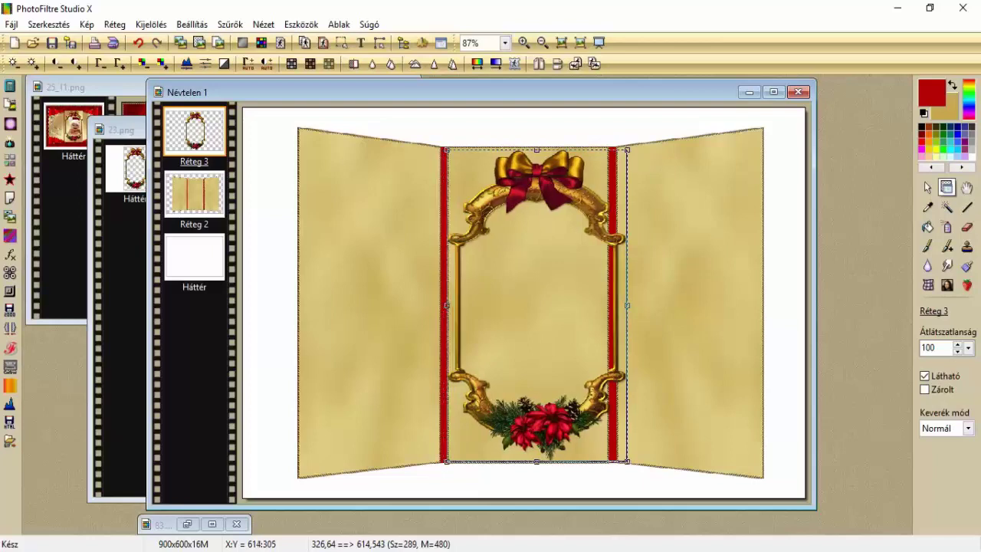
pyautogui.moveTo(628, 303); pyautogui.dragTo(607, 298)
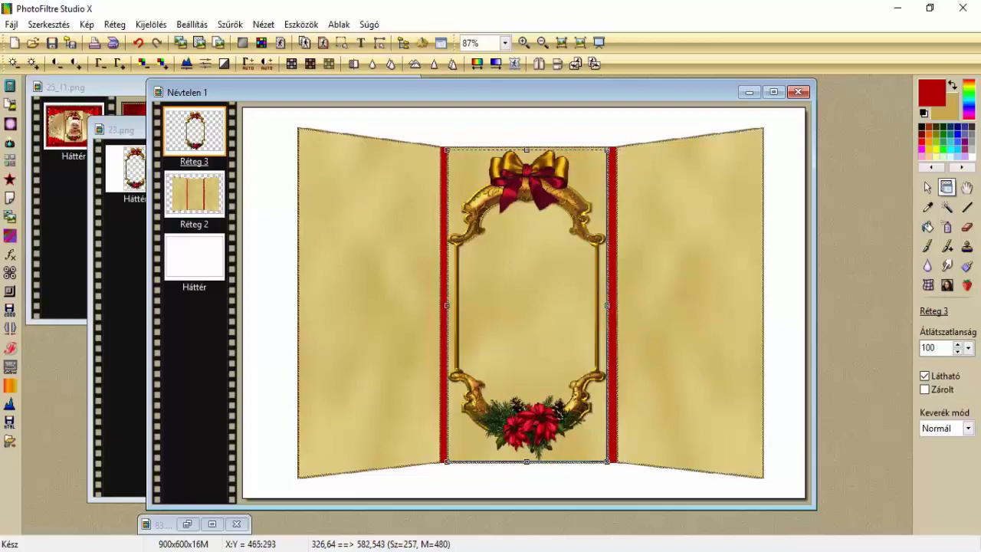
pyautogui.rightClick(534, 299)
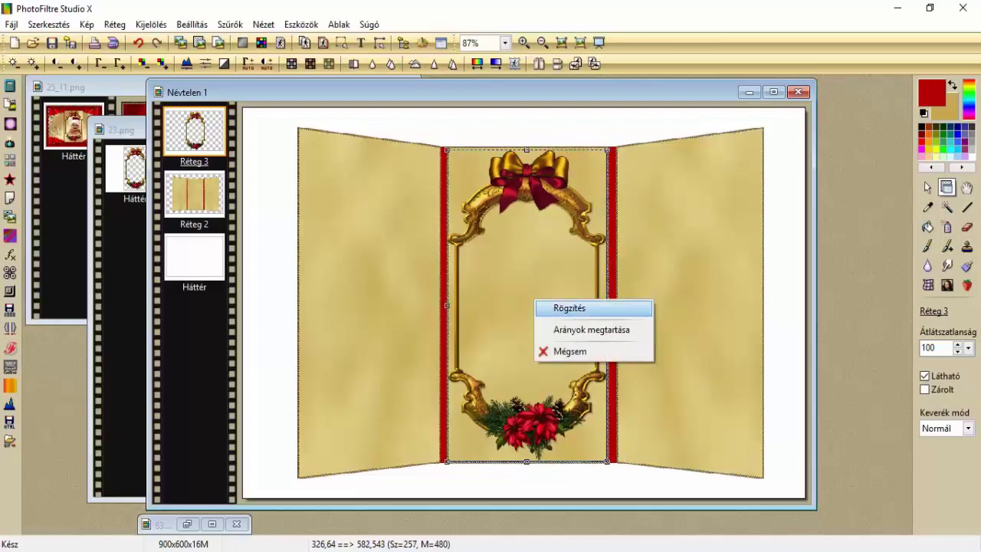
pyautogui.click(545, 307)
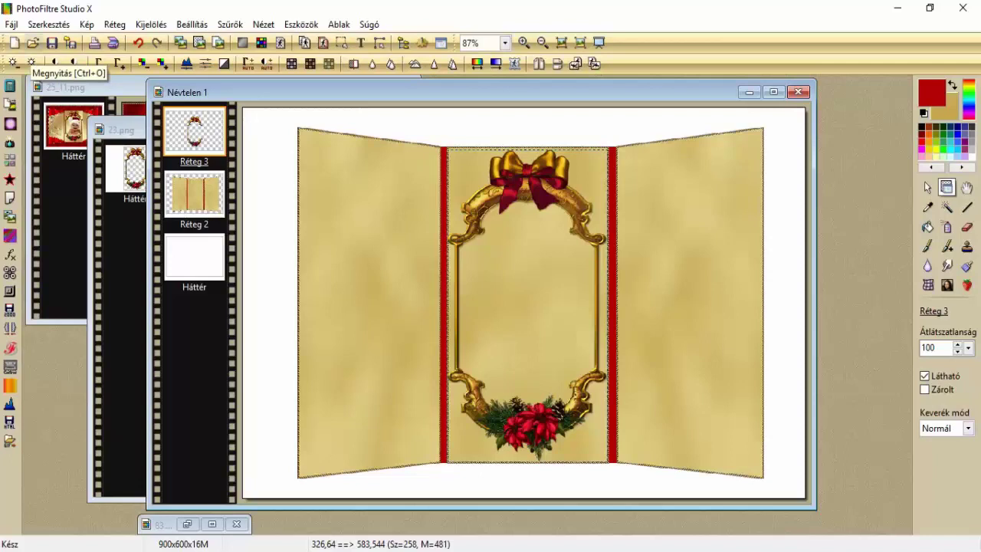
pyautogui.moveTo(242, 551)
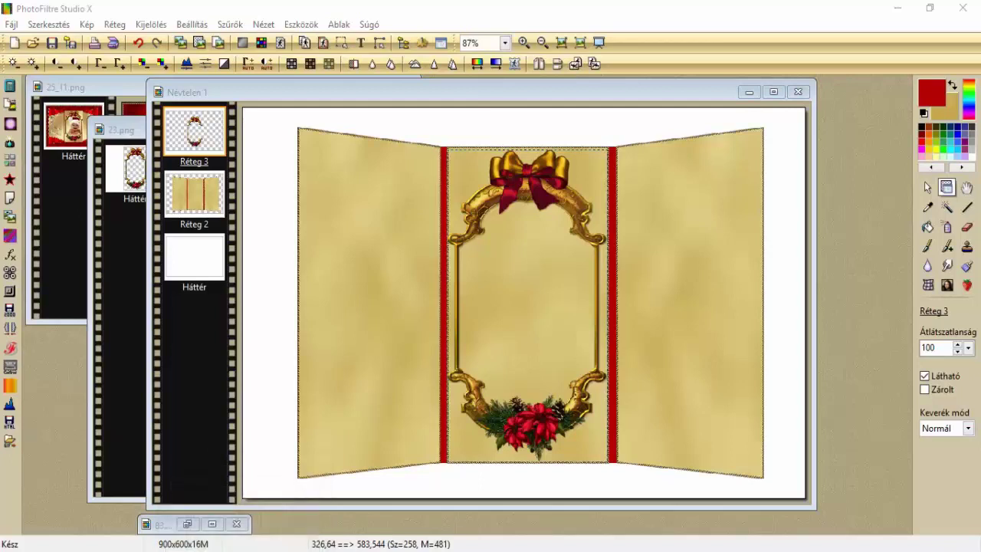
# Restore the minimized baby photo 83.png, copy it, and paste it into Névtelen 1 as a new layer.
pyautogui.click(187, 523)
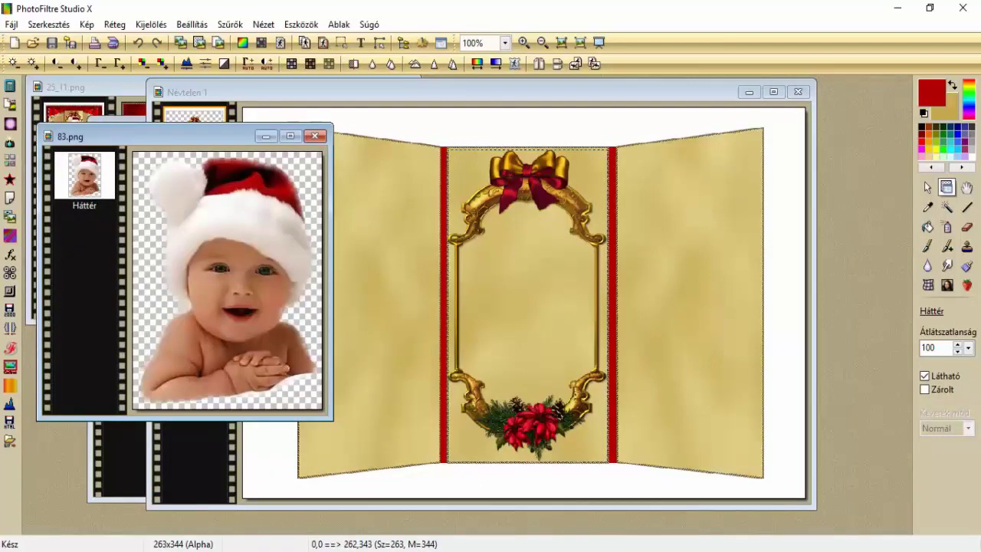
pyautogui.click(317, 269)
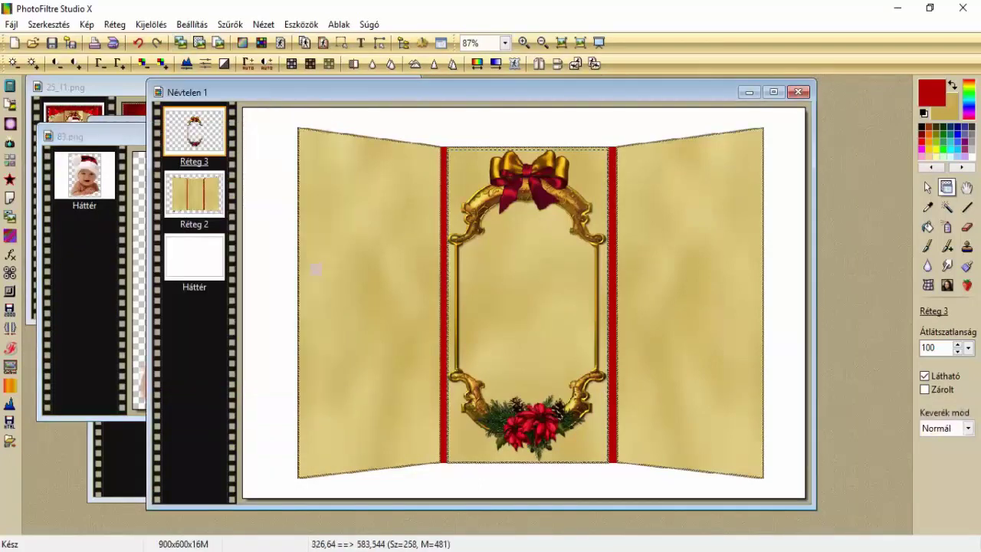
pyautogui.click(200, 42)
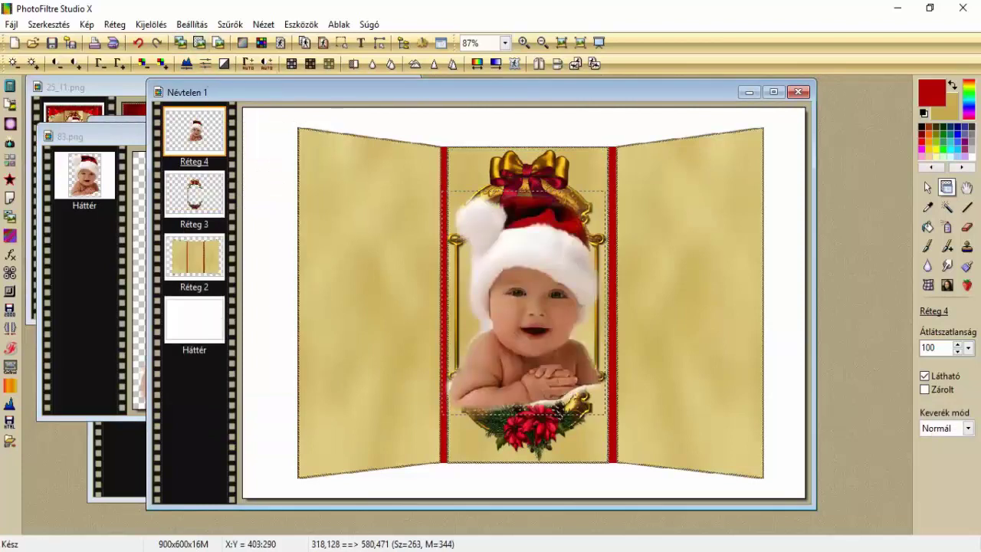
# Scale the baby layer to 85% with free transform and place it beneath the bow-and-poinsettia frame layer.
pyautogui.rightClick(504, 265)
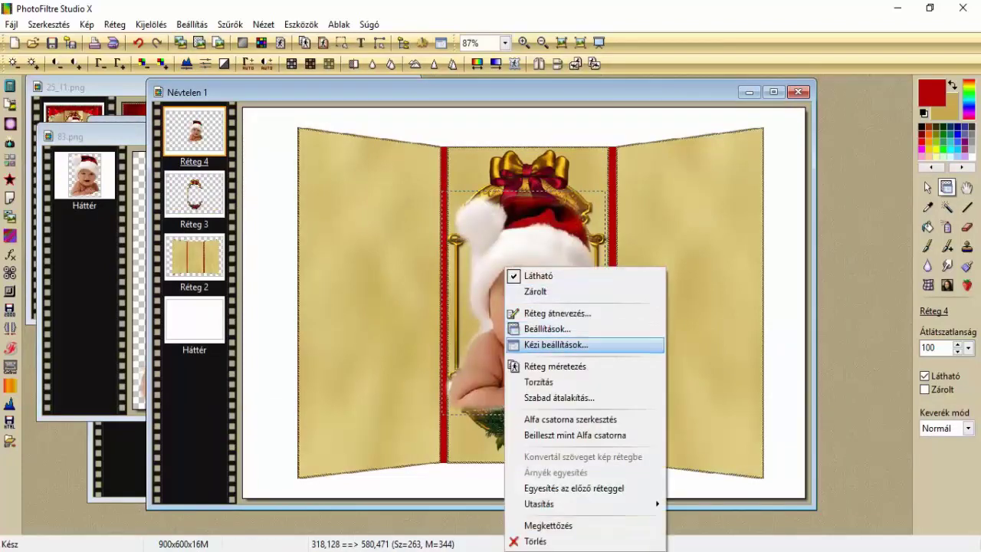
pyautogui.click(552, 398)
pyautogui.moveTo(810, 292); pyautogui.dragTo(801, 292)
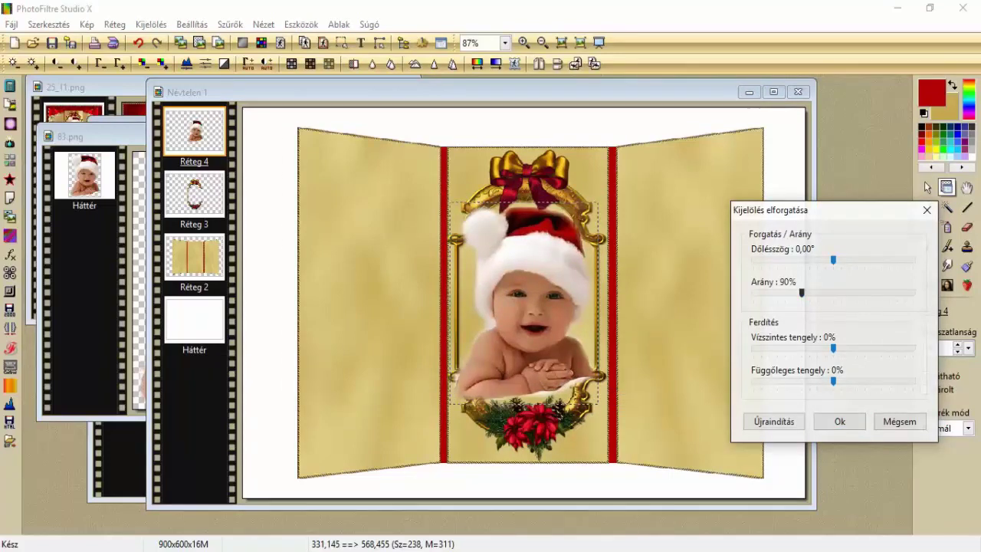
pyautogui.moveTo(802, 292); pyautogui.dragTo(797, 292)
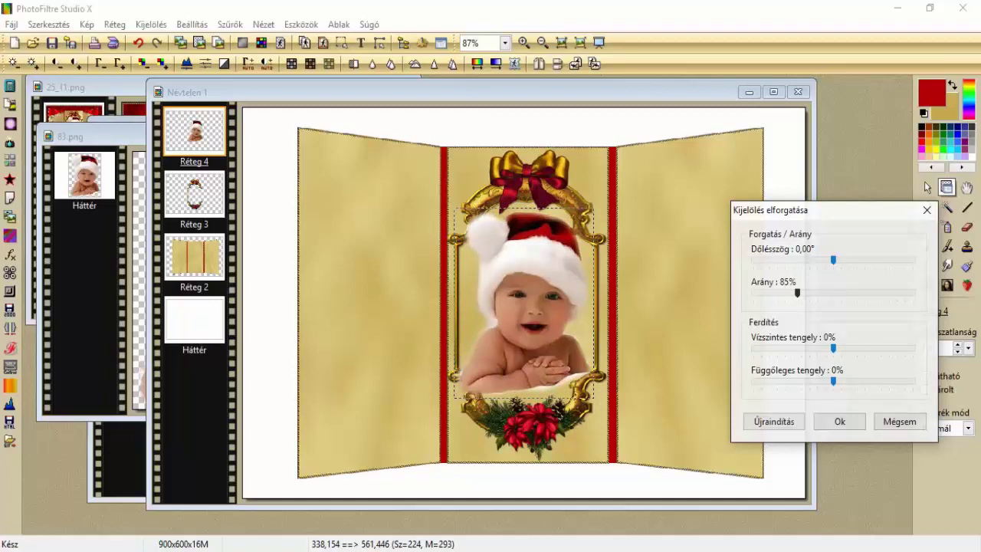
pyautogui.click(839, 421)
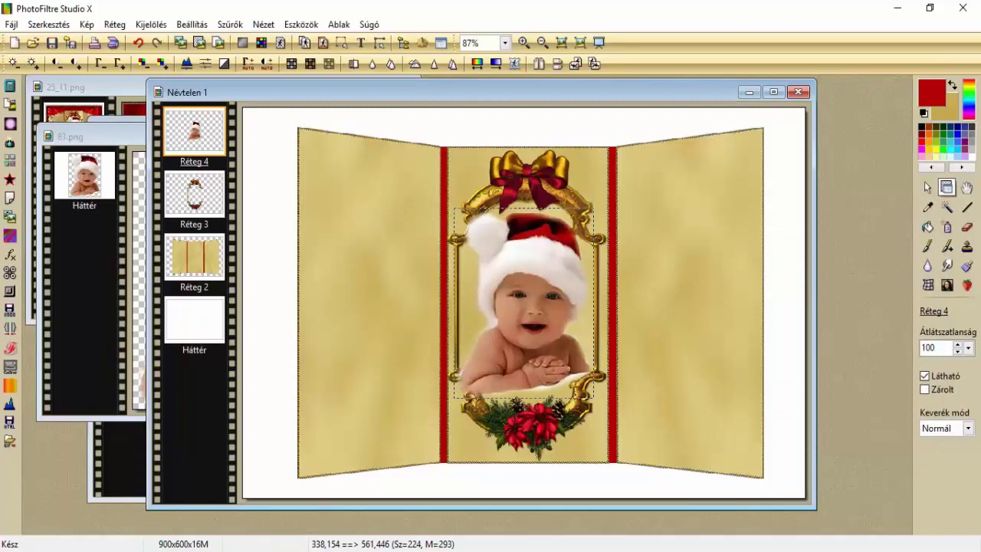
pyautogui.moveTo(194, 130); pyautogui.dragTo(194, 206)
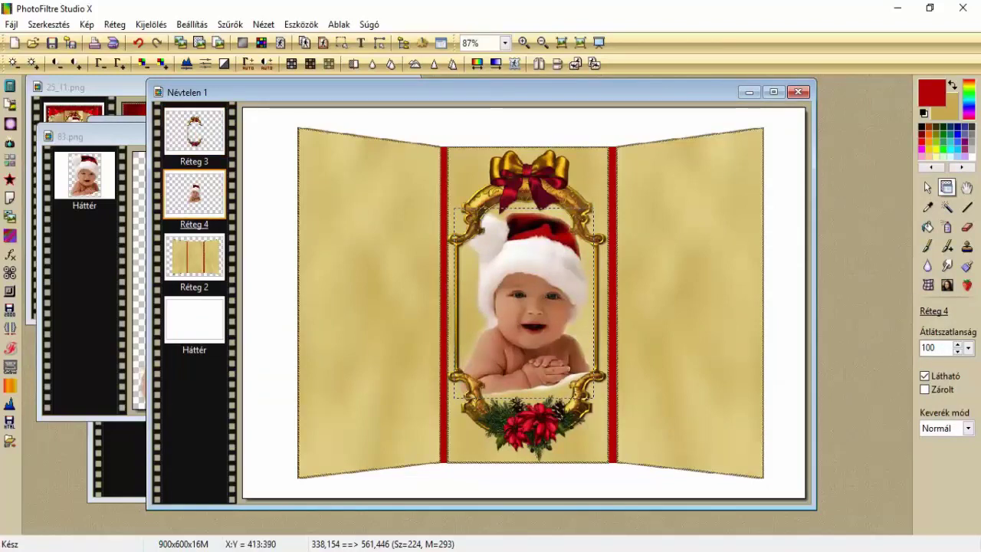
# Resize the baby layer to about 212x286 at 350,154 so it fits inside the golden frame, and fix the new size.
pyautogui.rightClick(499, 368)
pyautogui.click(552, 177)
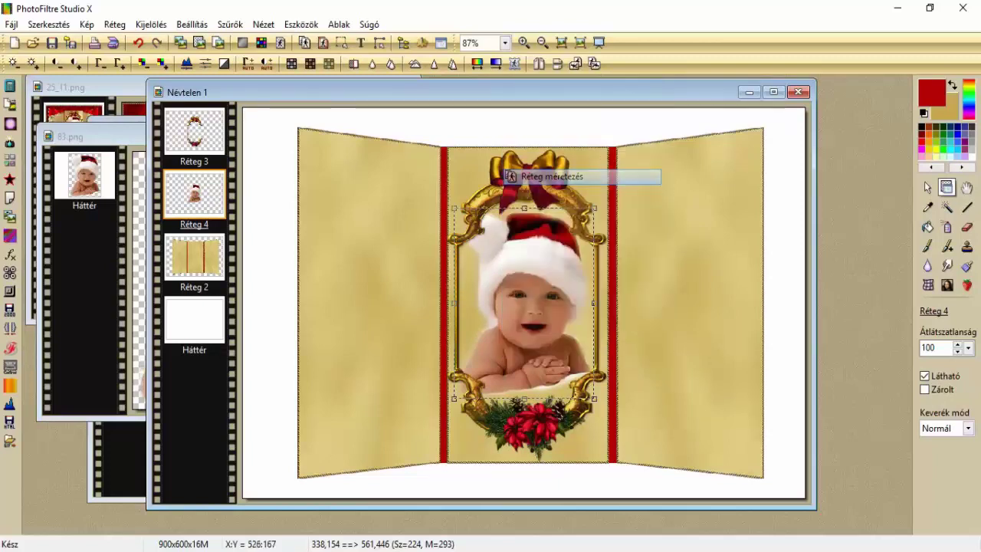
pyautogui.moveTo(454, 397); pyautogui.dragTo(462, 393)
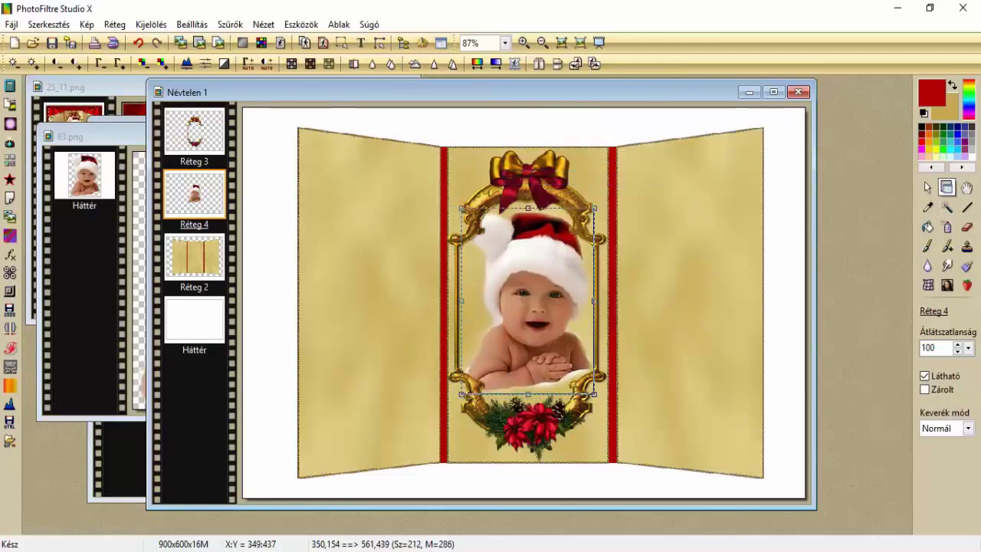
pyautogui.rightClick(546, 273)
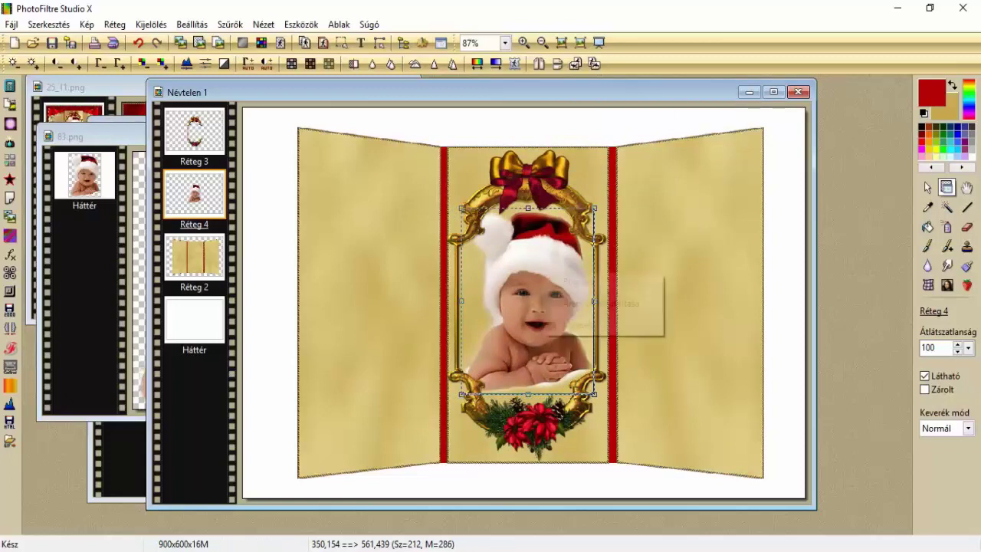
pyautogui.click(577, 281)
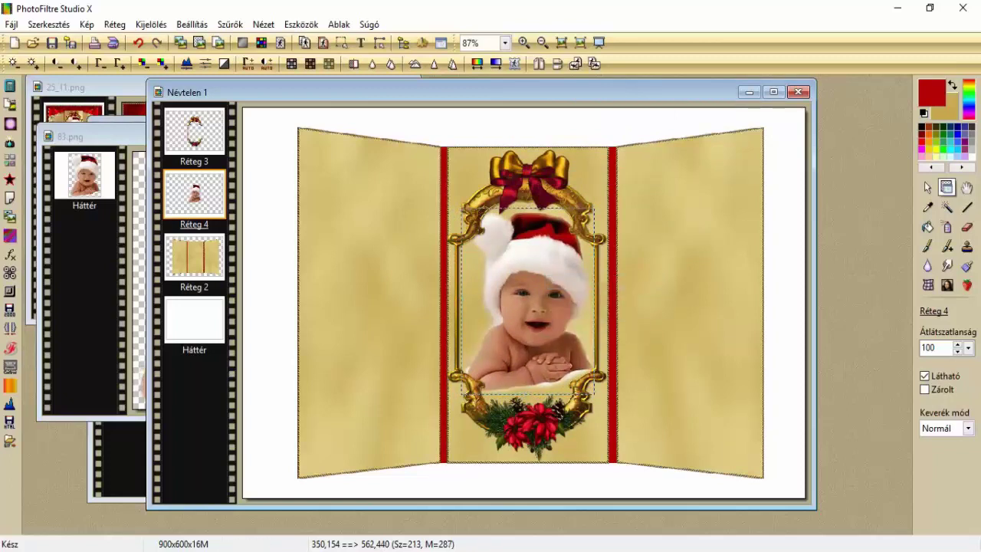
# Apply the standard sharpen filter once to the baby layer.
pyautogui.click(230, 23)
pyautogui.moveTo(265, 73)
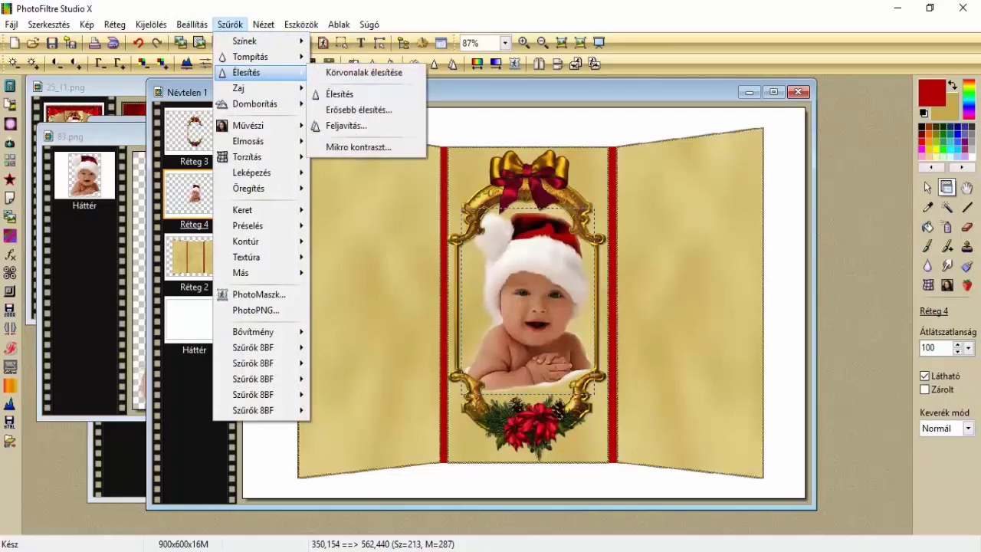
pyautogui.click(337, 92)
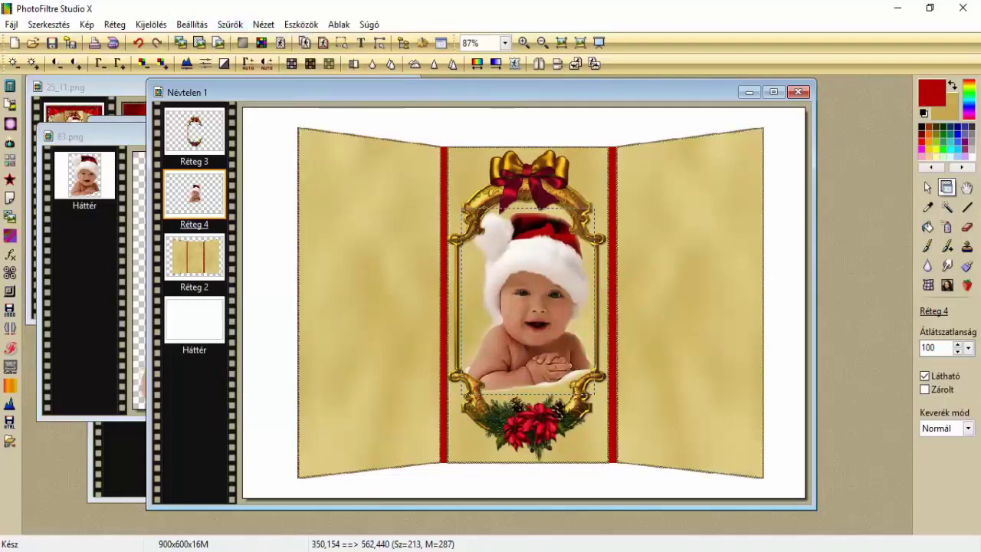
# Add a black drop shadow to the baby layer with X and Y offsets 7, radius 7 and 50% opacity.
pyautogui.rightClick(200, 186)
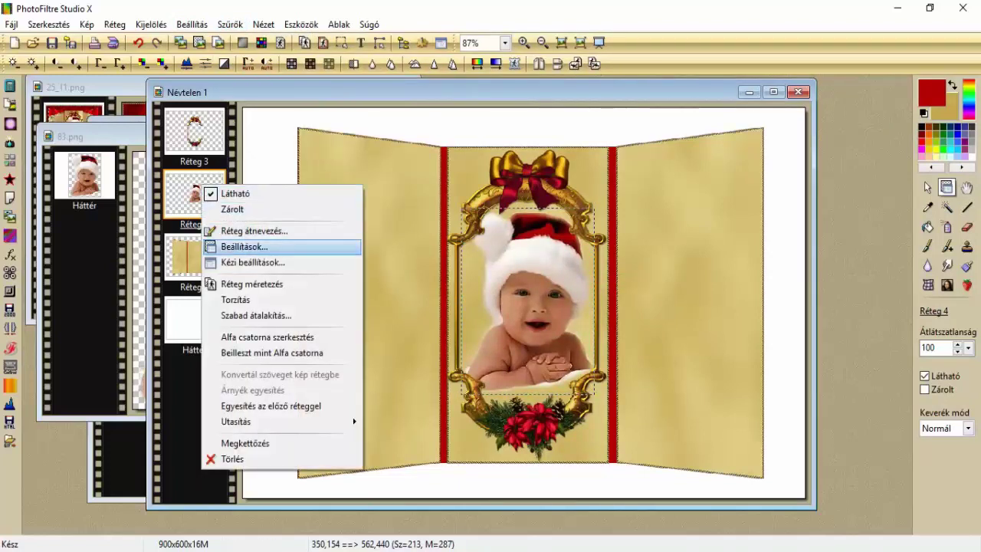
pyautogui.click(243, 246)
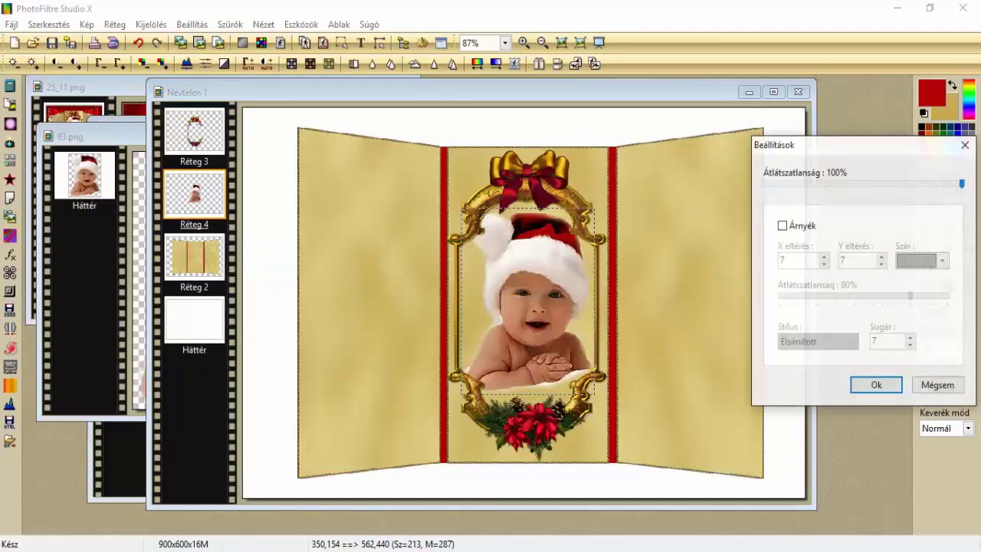
pyautogui.click(783, 226)
pyautogui.moveTo(910, 296); pyautogui.dragTo(855, 295)
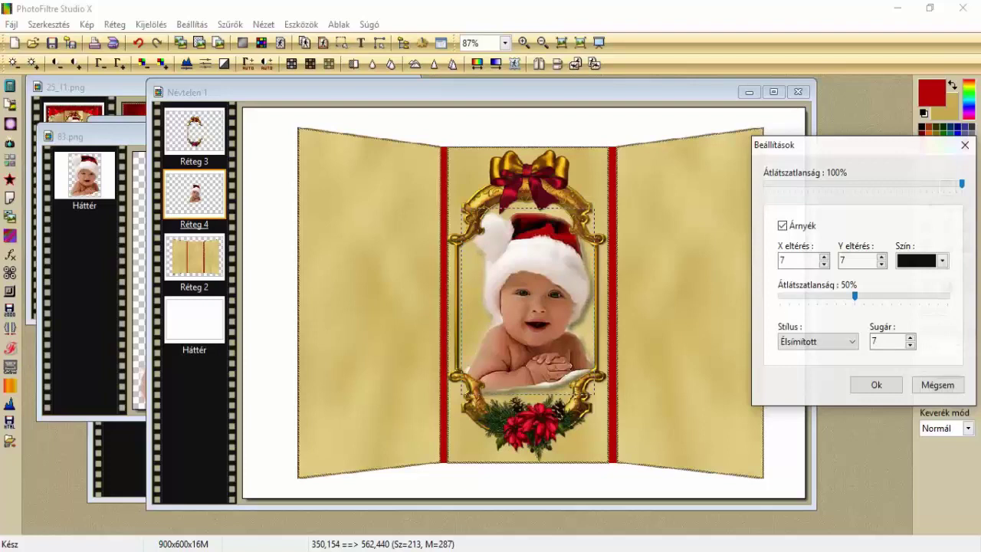
pyautogui.click(875, 385)
# Enable a black drop shadow on the bow-and-poinsettia frame layer with X and Y offsets 7 and radius 7.
pyautogui.click(522, 179)
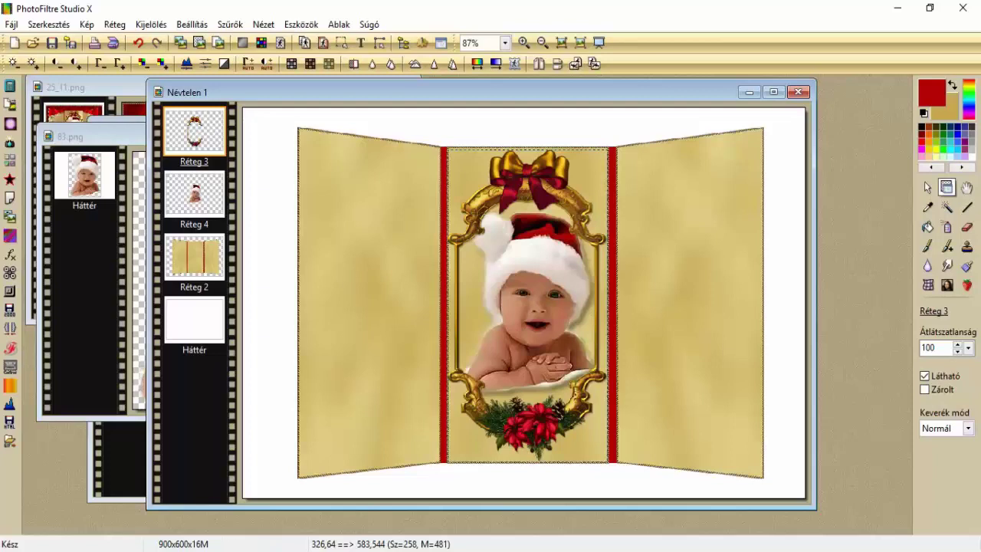
pyautogui.rightClick(181, 123)
pyautogui.click(222, 184)
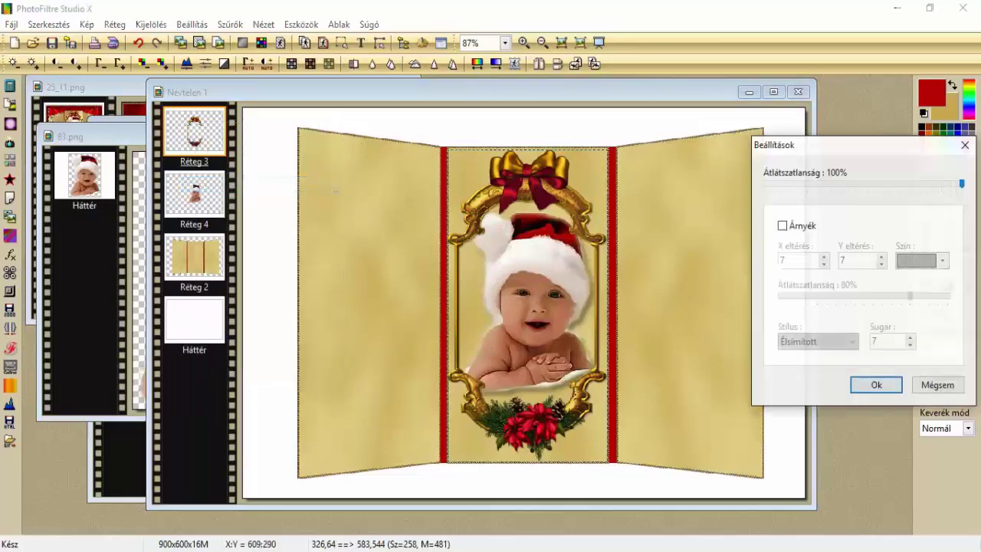
pyautogui.click(782, 225)
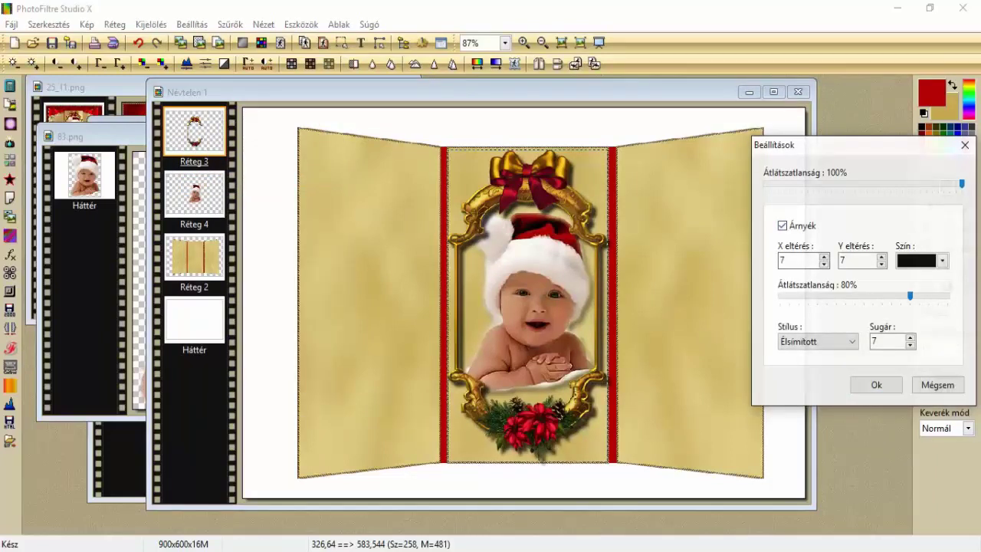
# Set the shadow opacity of the gold frame layer to 50% and apply the layer settings.
pyautogui.moveTo(910, 295); pyautogui.dragTo(854, 295)
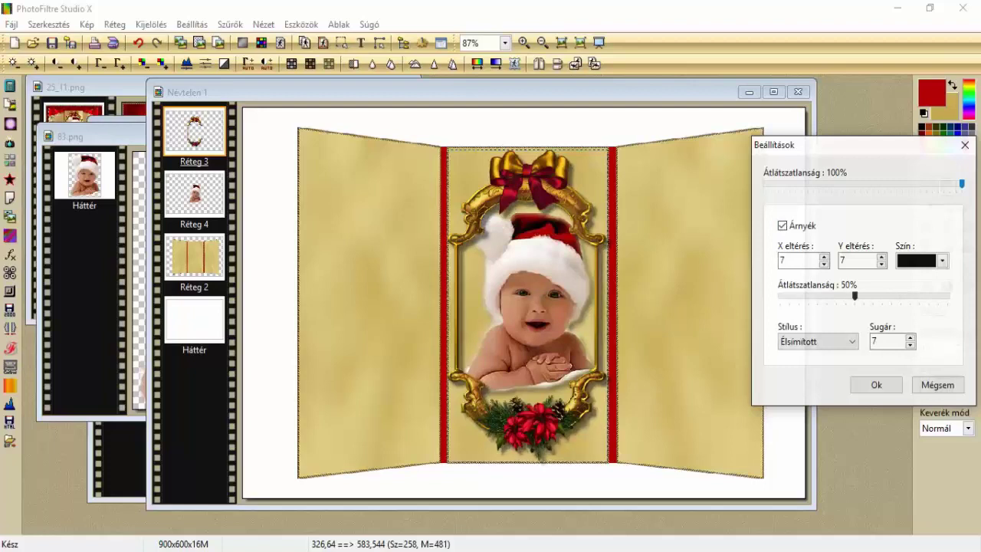
pyautogui.click(876, 385)
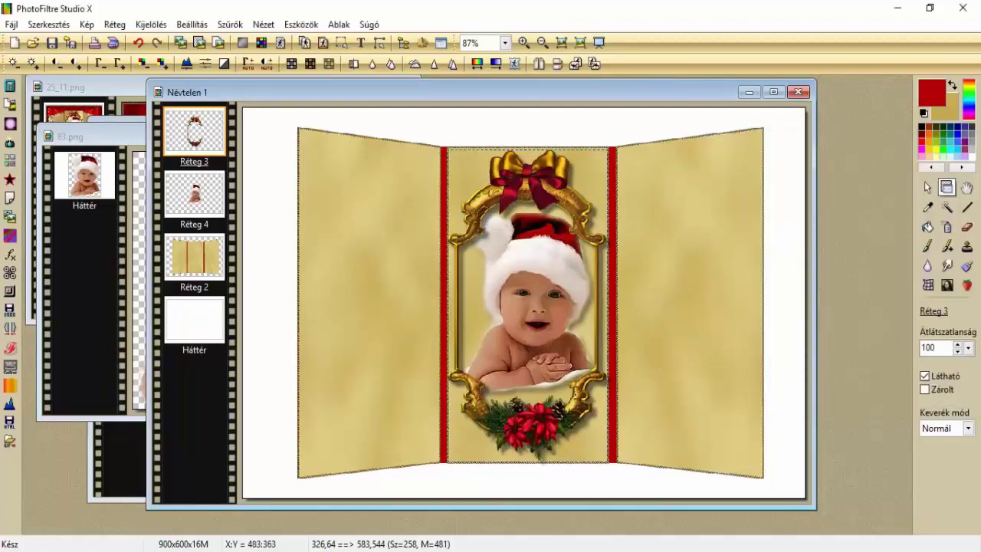
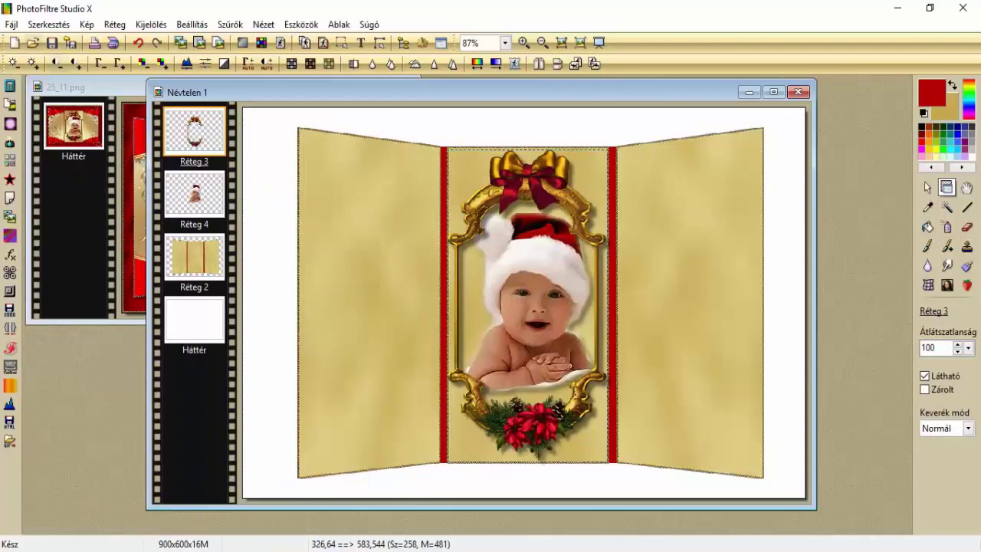
# Open the szél image from the Kara_3 folder and add it to the card document as a new layer.
pyautogui.hotkey('ctrl', 'o')
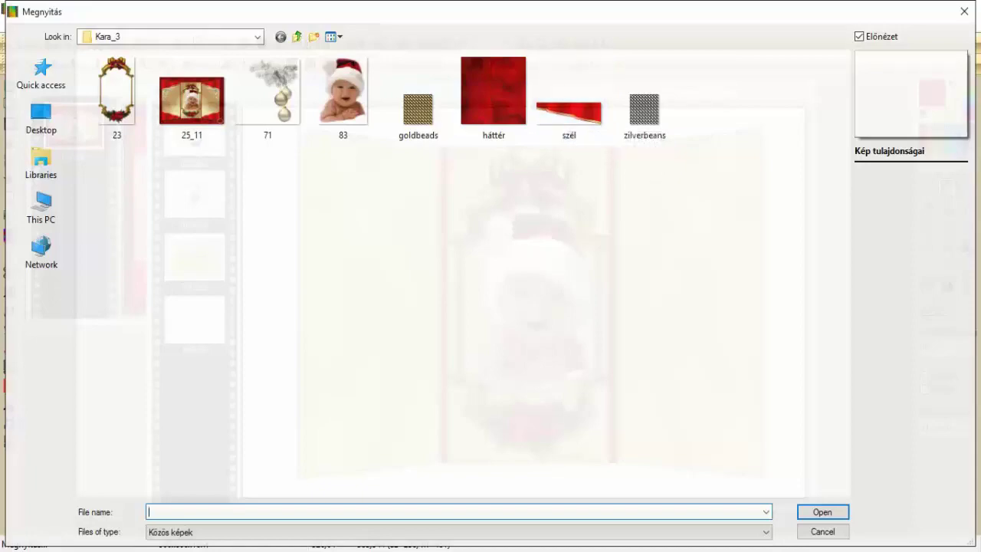
pyautogui.doubleClick(569, 107)
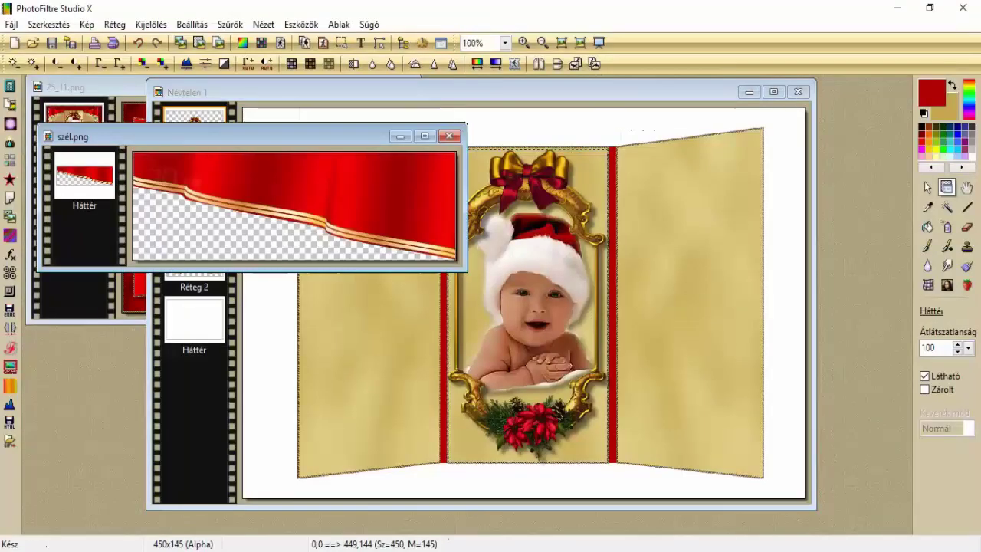
pyautogui.moveTo(278, 144); pyautogui.dragTo(338, 184)
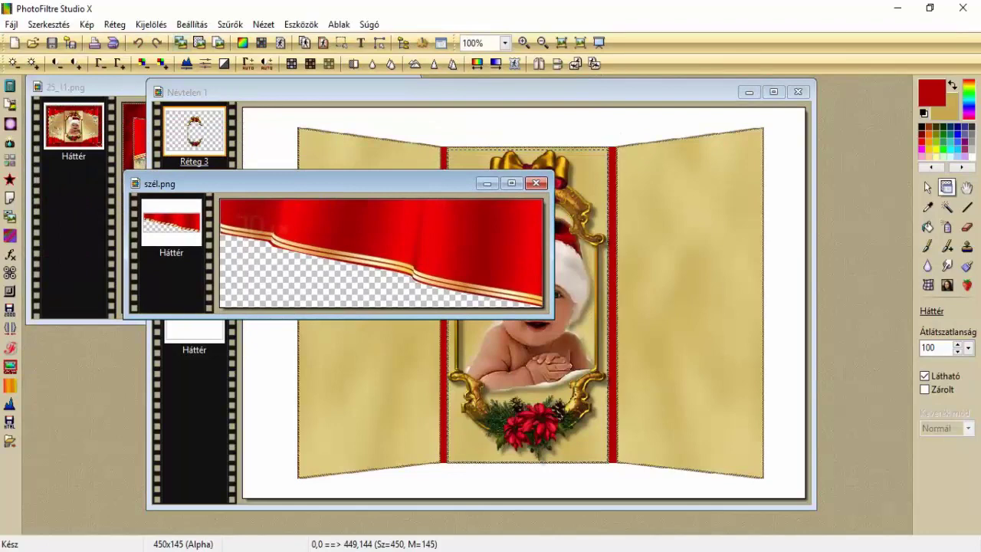
pyautogui.click(384, 92)
pyautogui.click(198, 42)
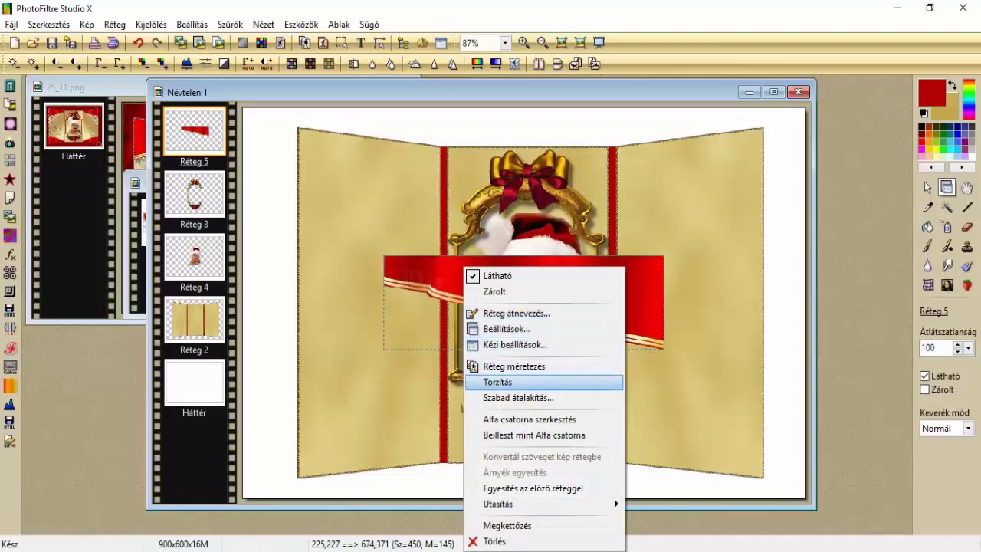
pyautogui.click(518, 397)
pyautogui.click(790, 293)
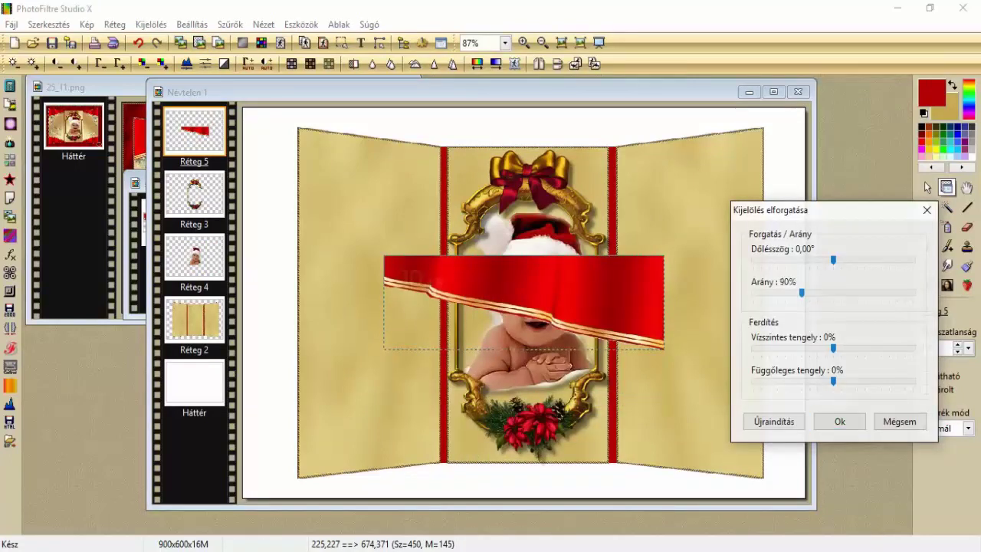
pyautogui.moveTo(802, 292); pyautogui.dragTo(794, 292)
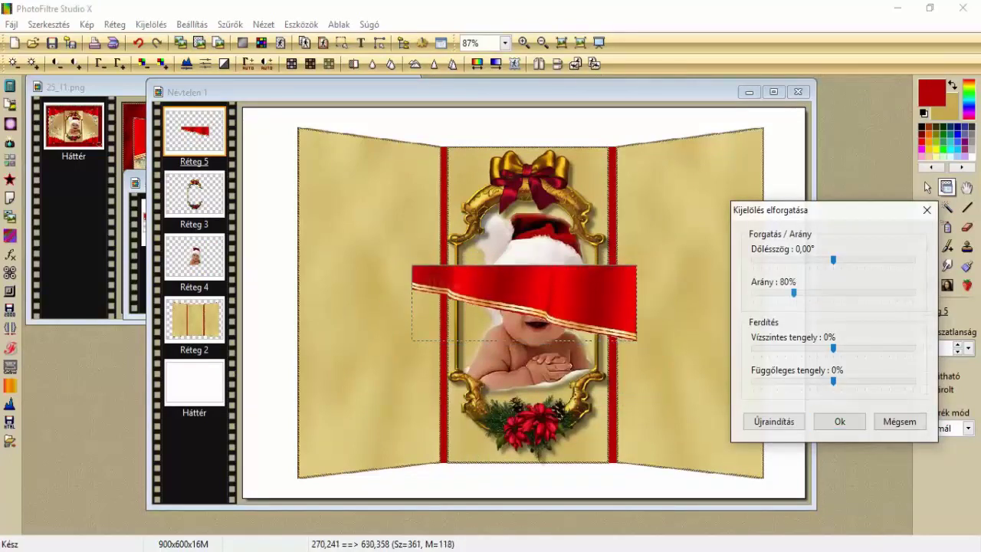
pyautogui.click(811, 259)
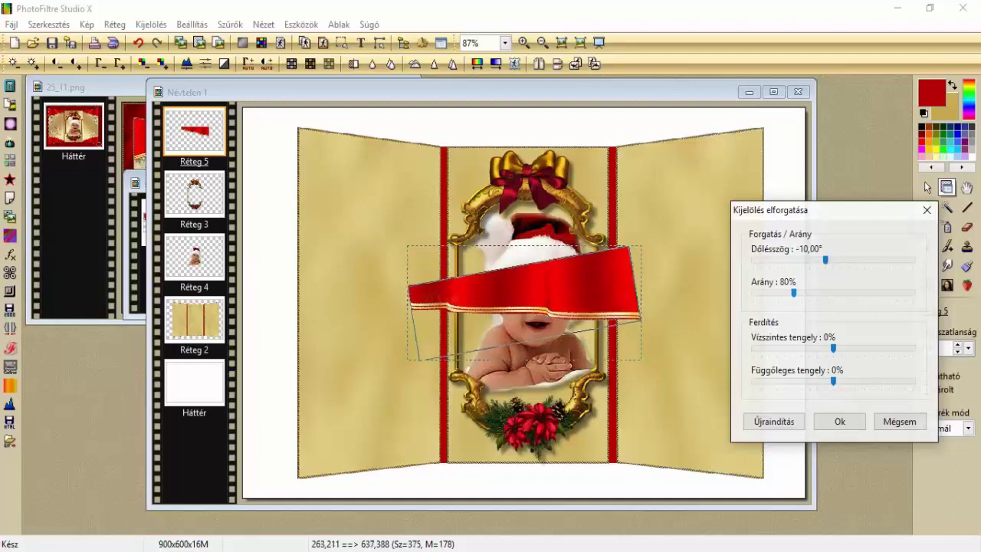
pyautogui.press('pagedown')
pyautogui.press('pagedown')
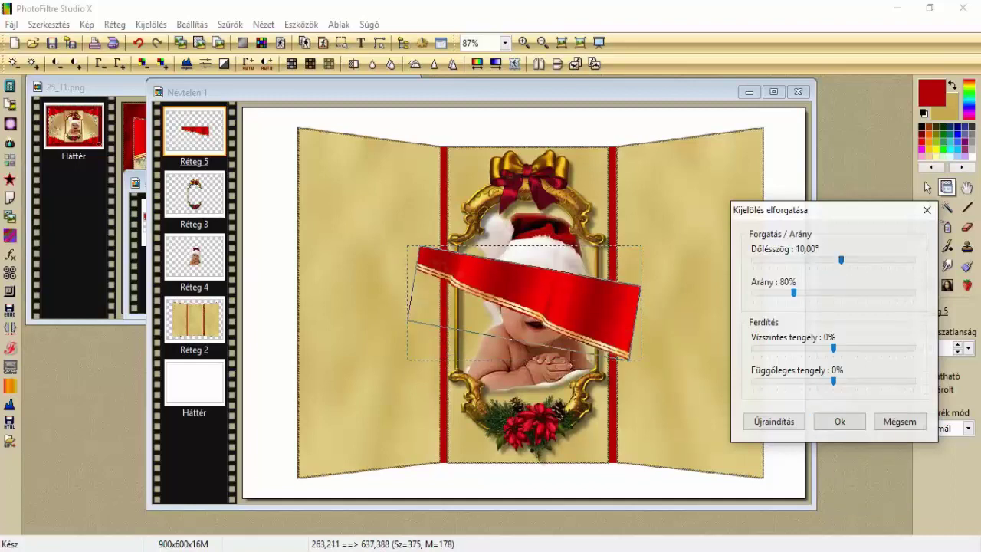
pyautogui.press('Return')
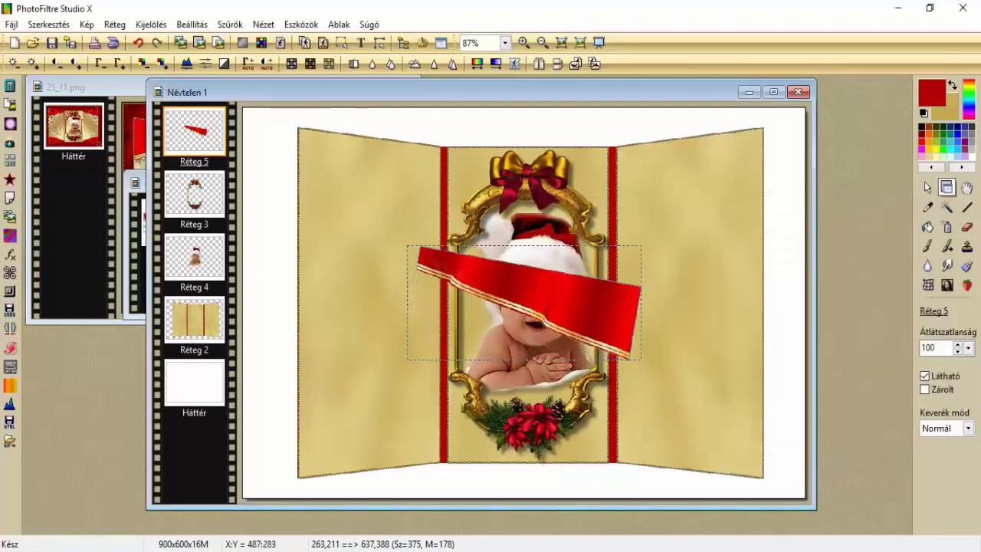
pyautogui.moveTo(544, 288); pyautogui.dragTo(685, 185)
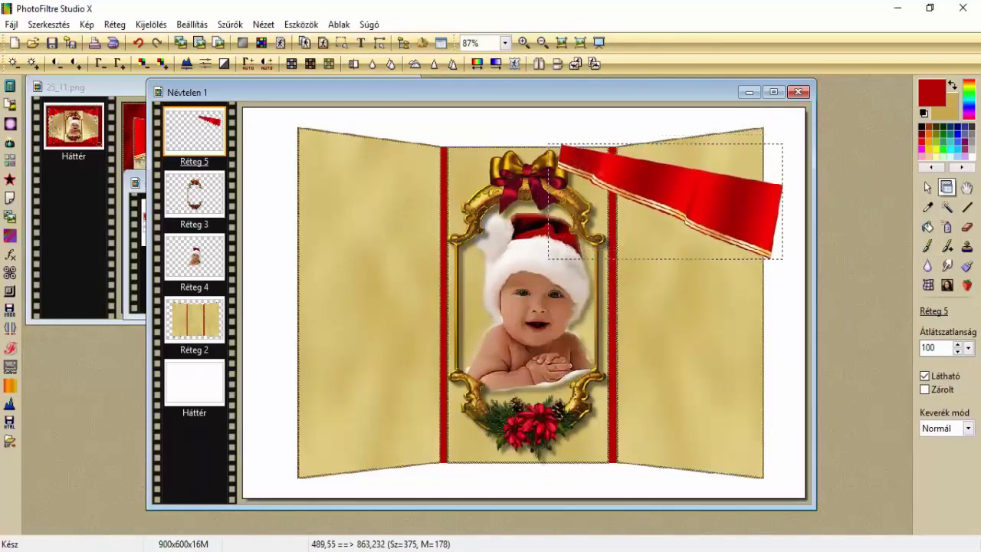
pyautogui.click(138, 42)
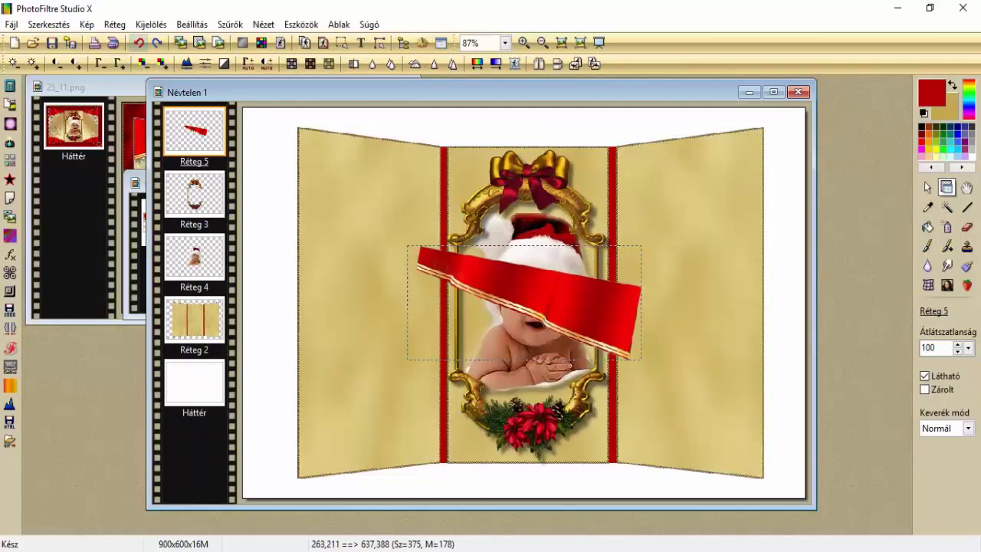
pyautogui.click(138, 43)
# Scale the red drape layer to 80% with free transform and place it over the upper part of the right panel.
pyautogui.moveTo(530, 286); pyautogui.dragTo(640, 170)
pyautogui.rightClick(633, 168)
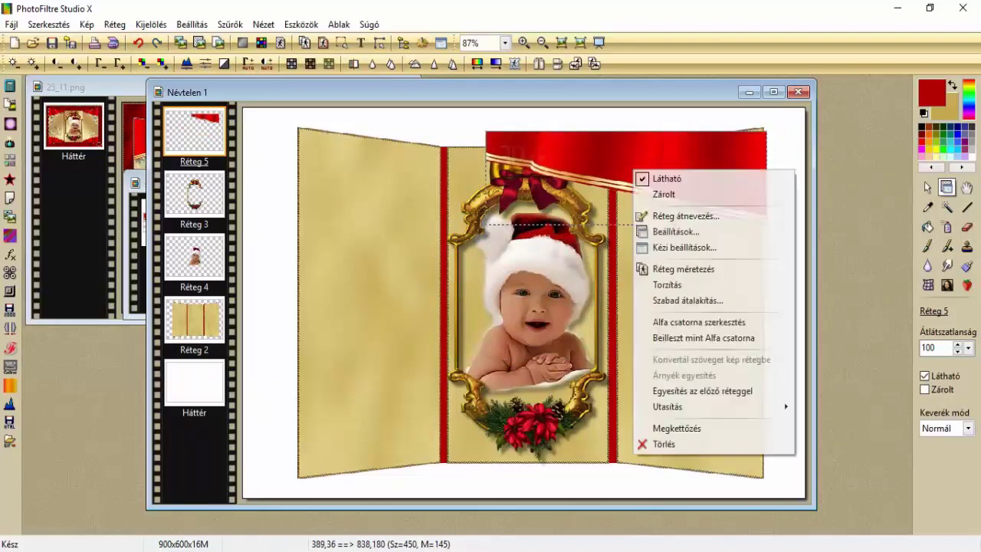
pyautogui.click(688, 300)
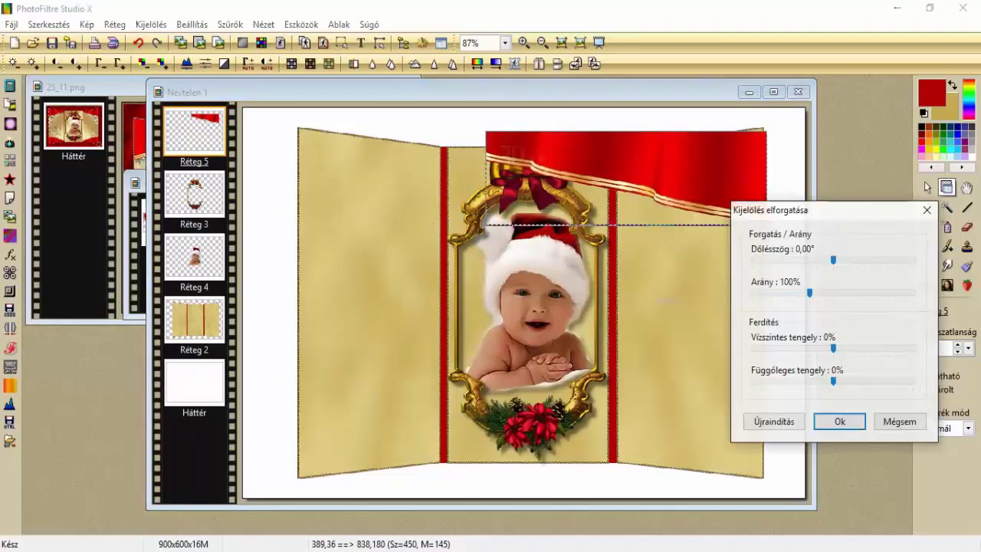
pyautogui.moveTo(805, 293); pyautogui.dragTo(794, 292)
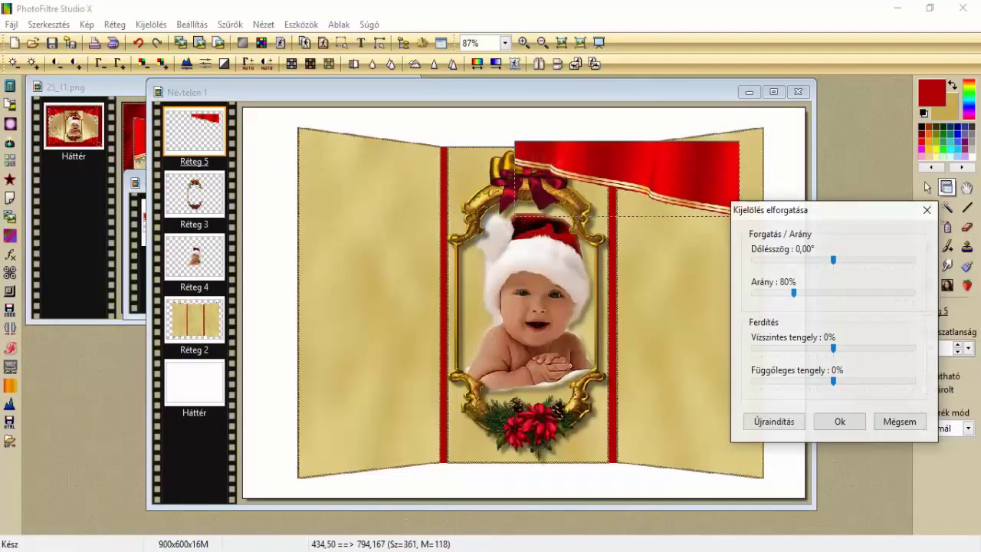
pyautogui.click(840, 421)
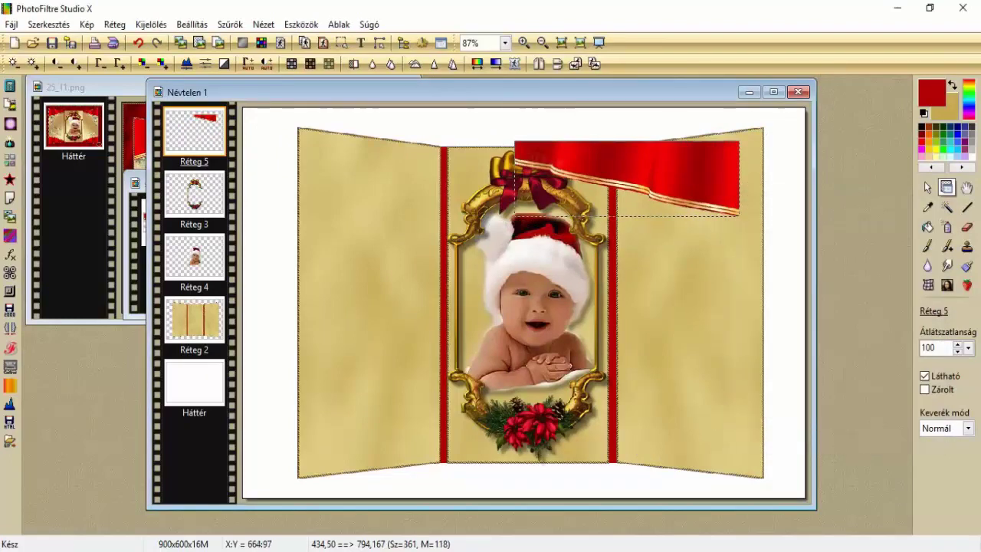
pyautogui.moveTo(675, 170); pyautogui.dragTo(681, 169)
# Distort the red drape so it matches the slanted top and the width of the right panel, and fit it there.
pyautogui.rightClick(679, 170)
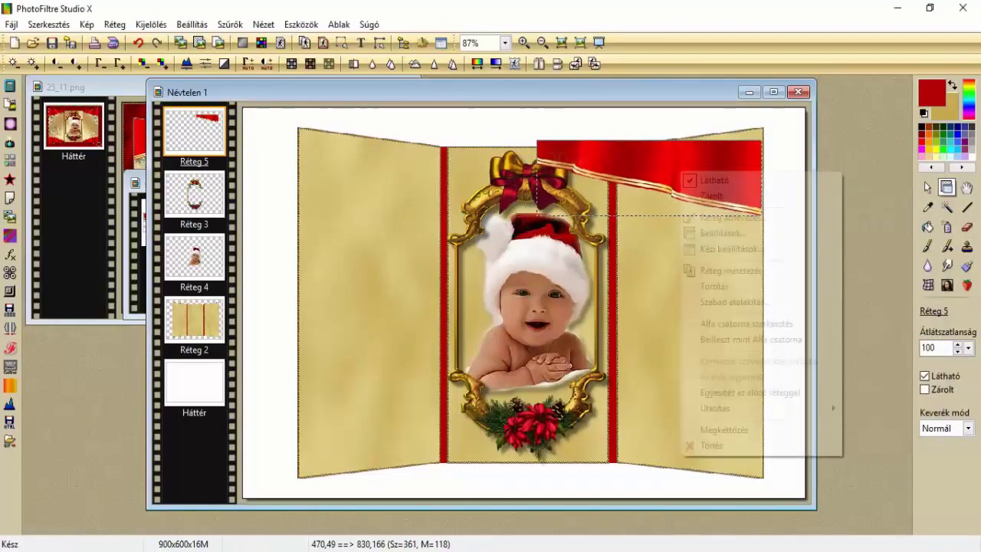
pyautogui.click(713, 286)
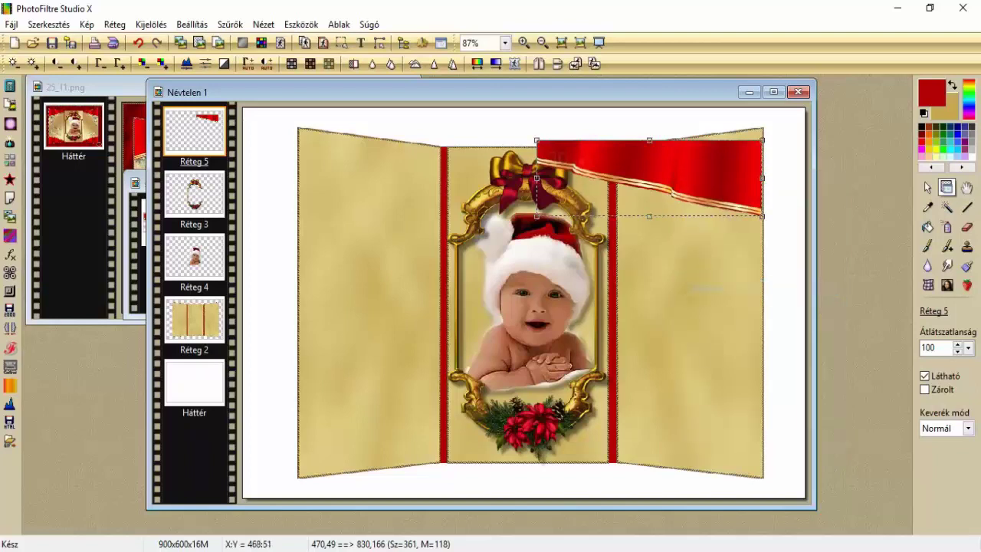
pyautogui.moveTo(536, 139); pyautogui.dragTo(538, 164)
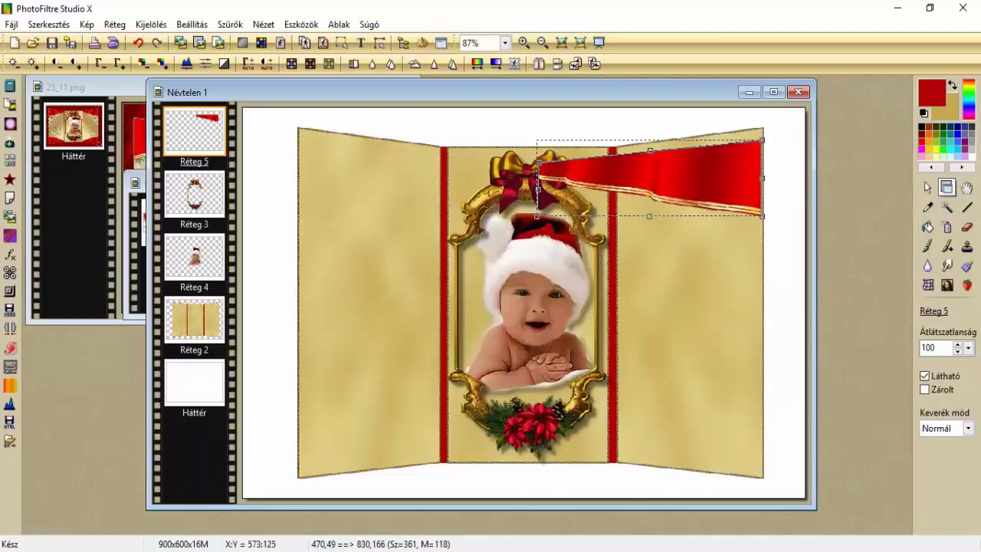
pyautogui.moveTo(540, 188); pyautogui.dragTo(615, 178)
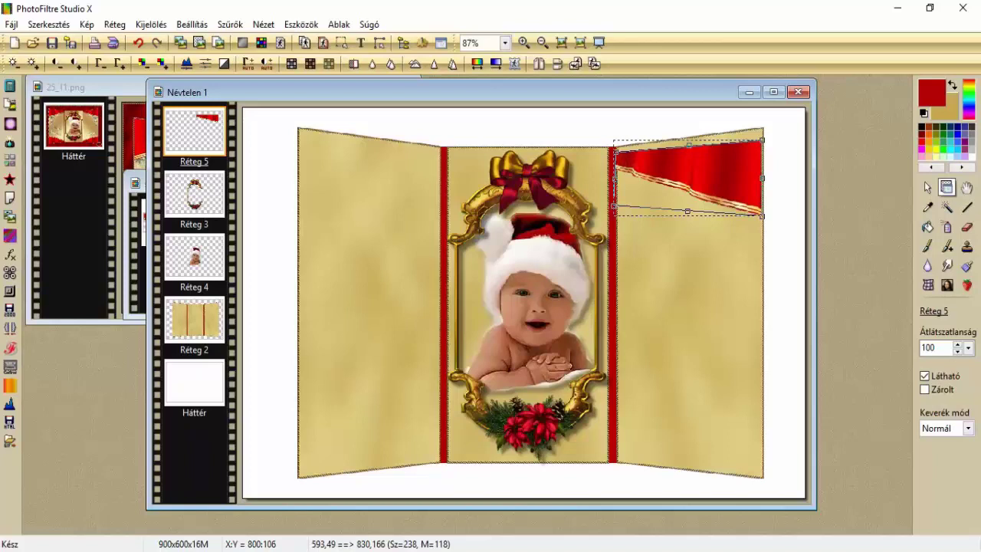
pyautogui.moveTo(762, 215); pyautogui.dragTo(731, 164)
pyautogui.doubleClick(730, 172)
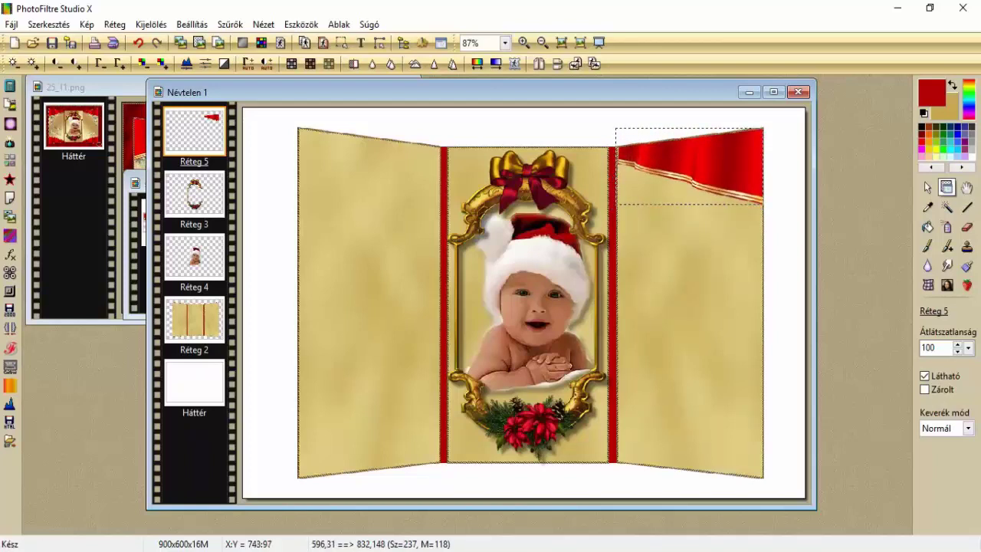
# Resize the red drape layer to about 236 px wide so its sides meet the right panel's edges.
pyautogui.rightClick(707, 173)
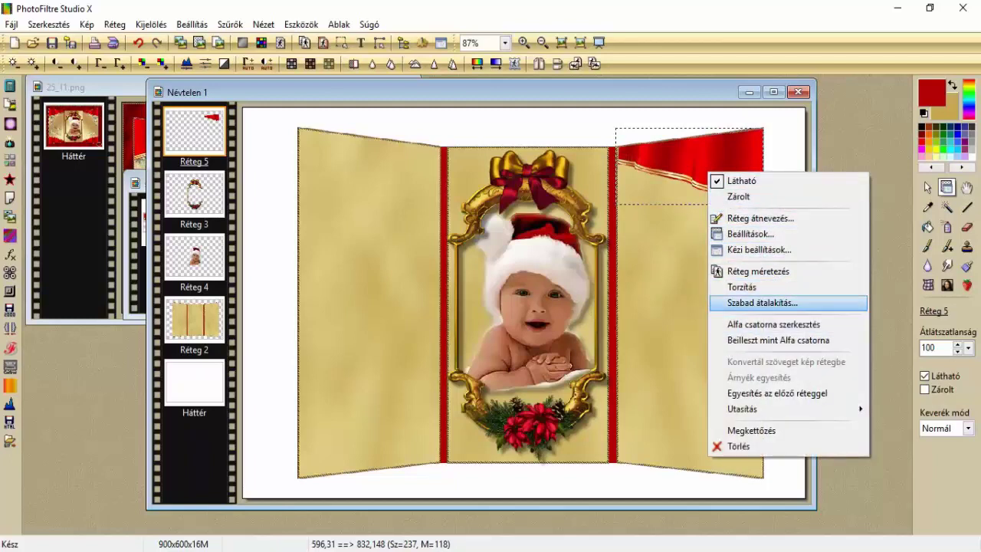
pyautogui.click(758, 272)
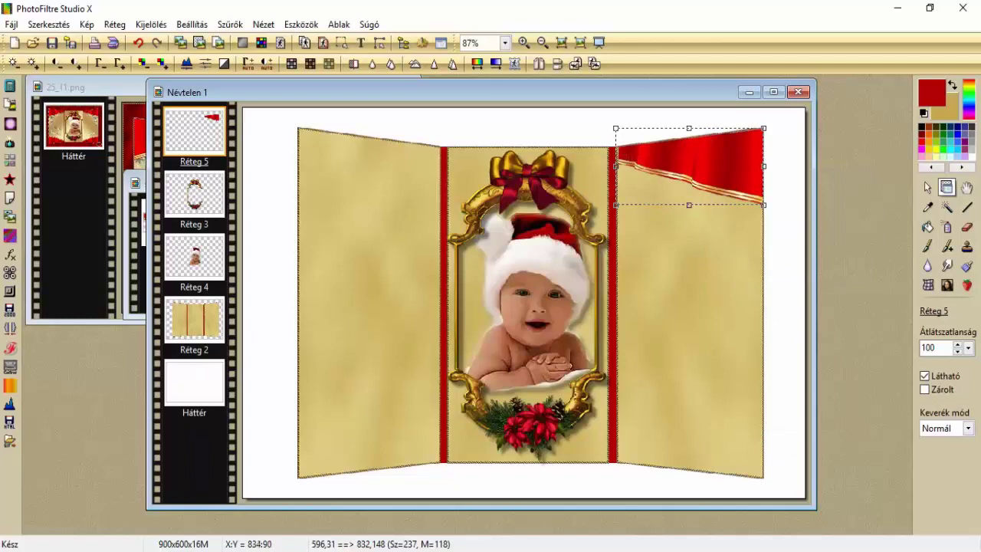
pyautogui.moveTo(764, 164); pyautogui.dragTo(761, 164)
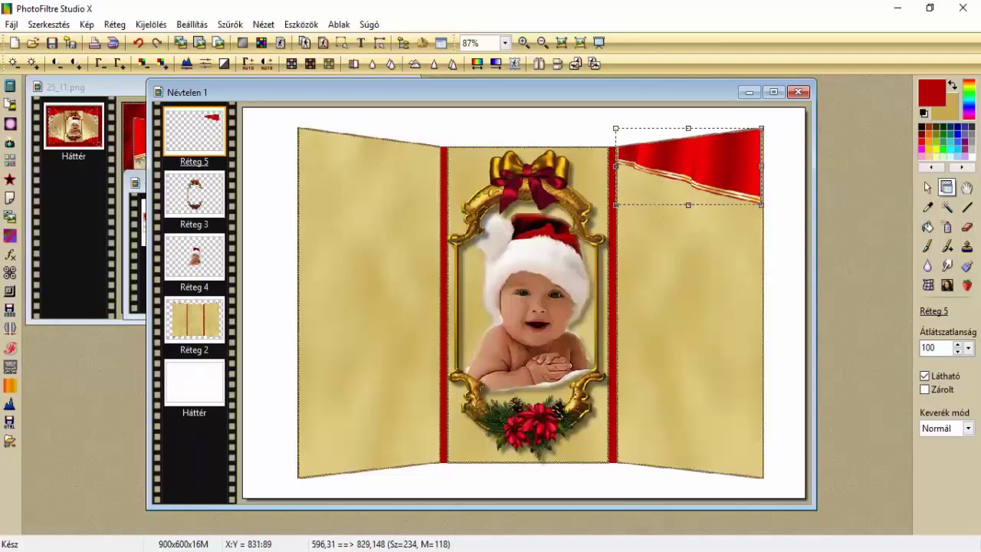
pyautogui.moveTo(616, 166); pyautogui.dragTo(617, 166)
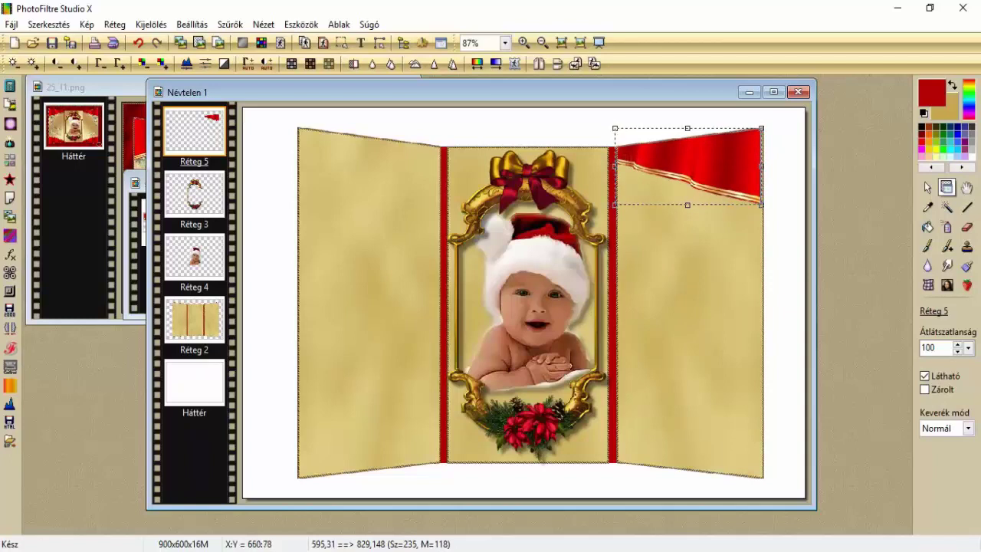
pyautogui.press('Return')
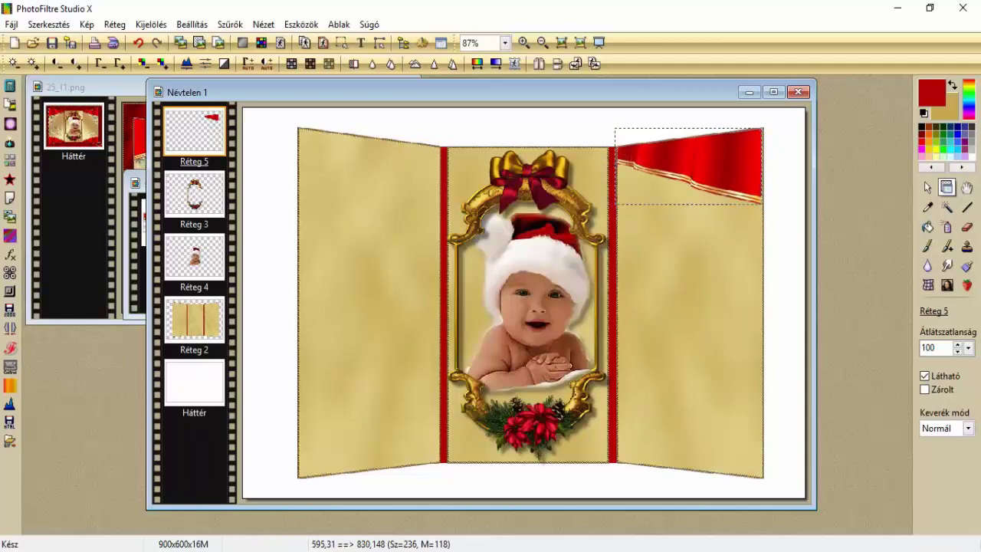
# Reselect the red drape layer and nudge it into alignment with the top corner of the right panel.
pyautogui.click(194, 319)
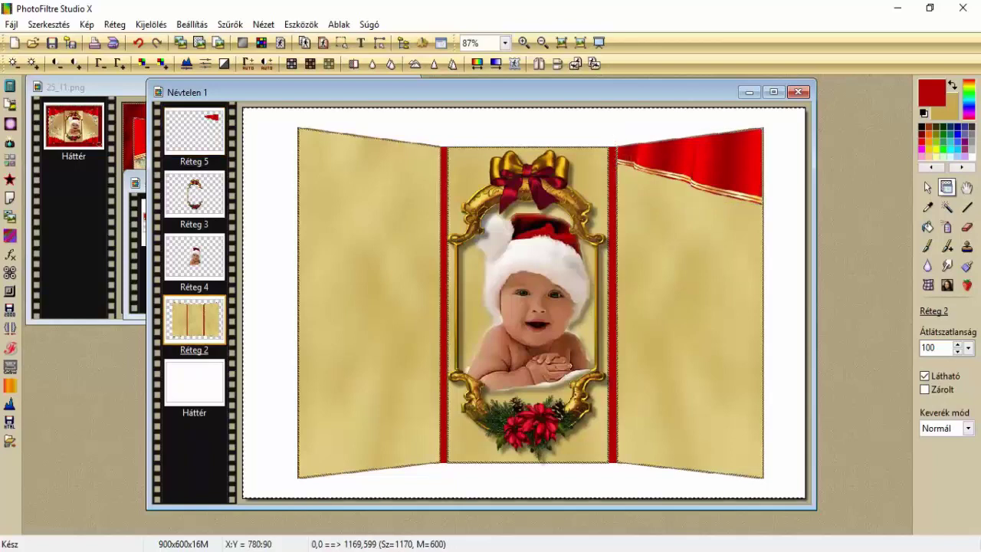
pyautogui.click(703, 159)
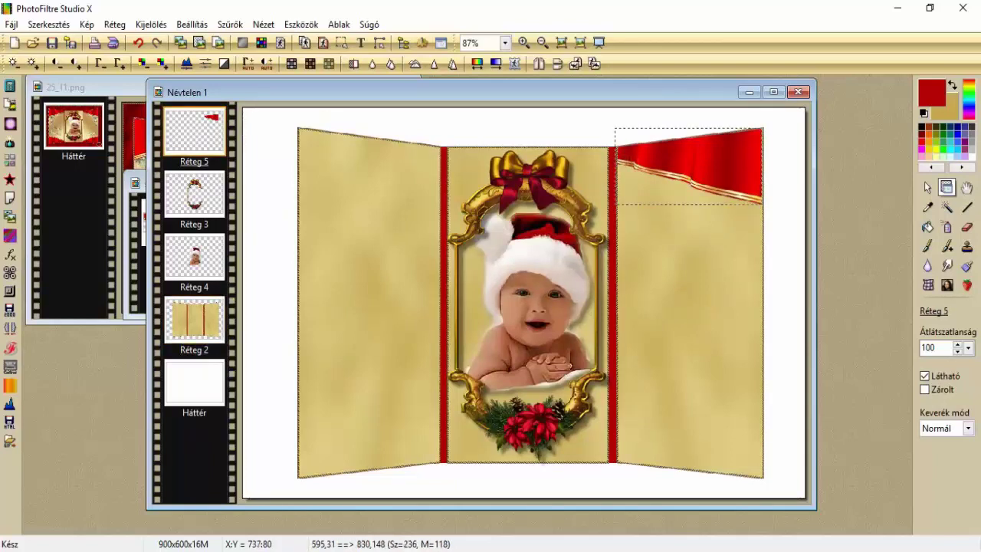
pyautogui.moveTo(704, 158); pyautogui.dragTo(705, 160)
pyautogui.press('Up')
pyautogui.press('Up')
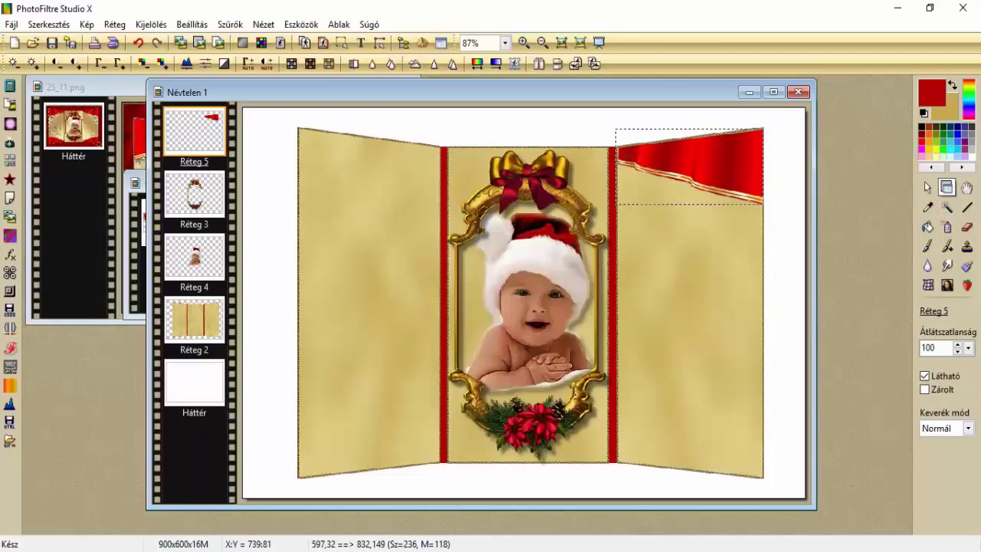
# Duplicate the red drape layer, flip the copy horizontally and place it along the top of the left panel.
pyautogui.rightClick(705, 162)
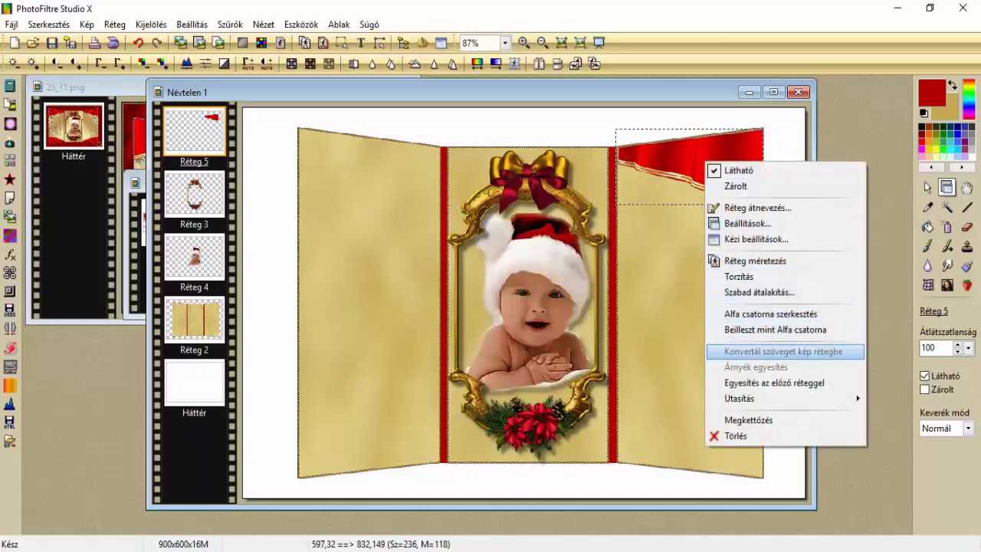
pyautogui.click(748, 420)
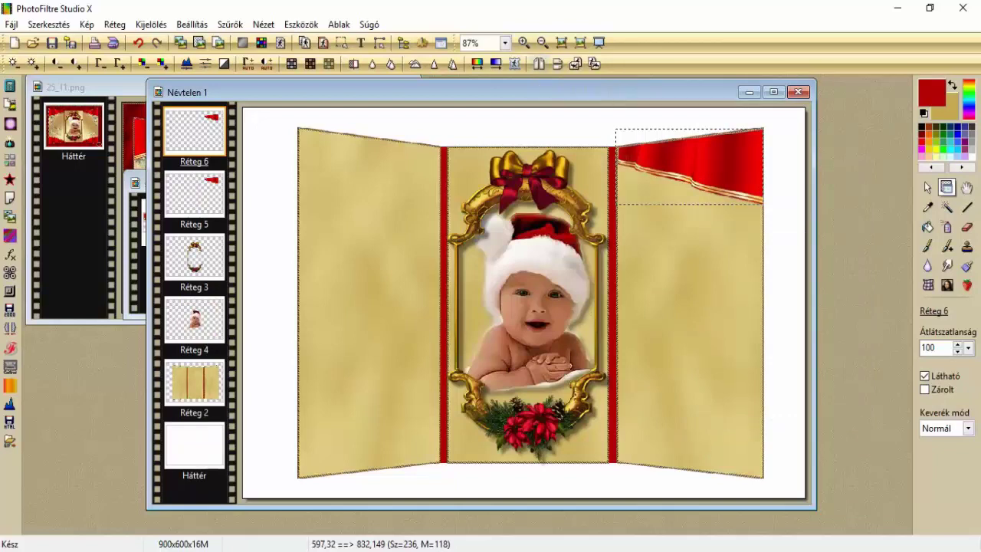
pyautogui.click(539, 64)
pyautogui.moveTo(659, 165); pyautogui.dragTo(341, 166)
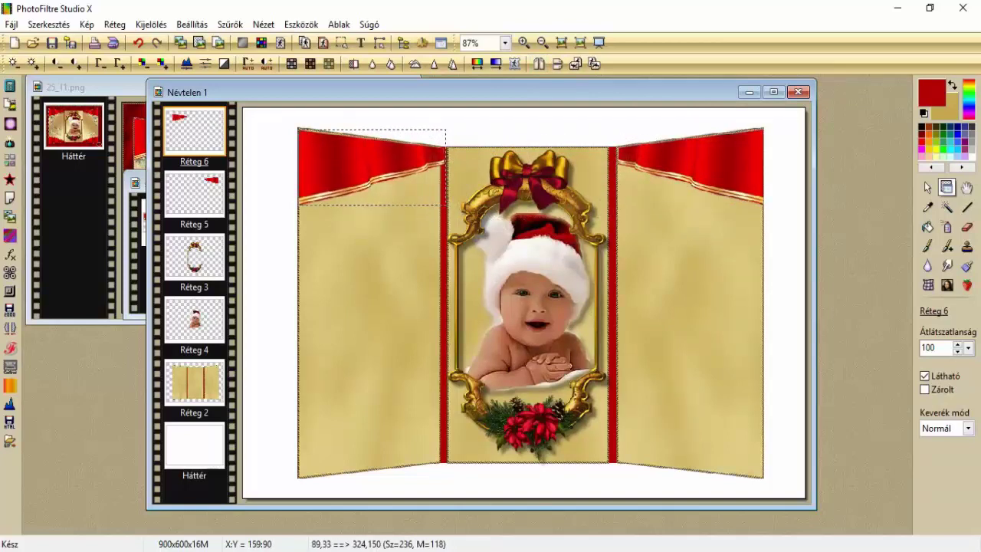
# Resize the left drape layer to about 230 px wide so it ends at the left panel's inner edge.
pyautogui.rightClick(396, 153)
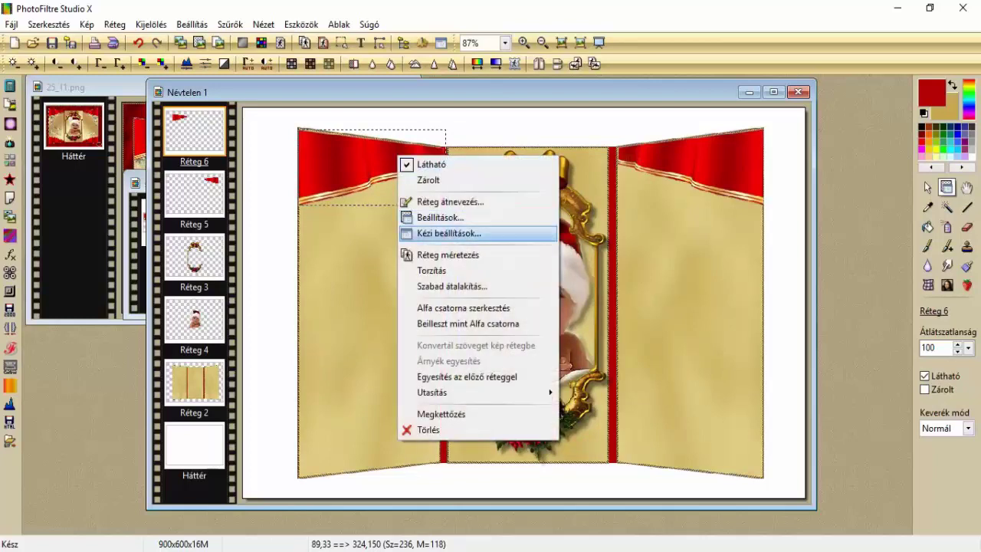
pyautogui.click(468, 255)
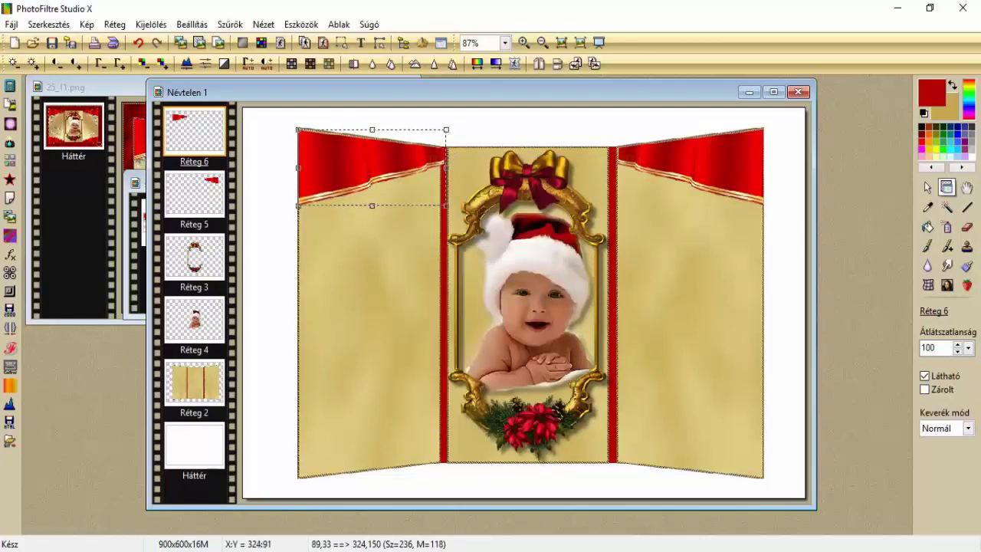
pyautogui.moveTo(445, 168); pyautogui.dragTo(441, 168)
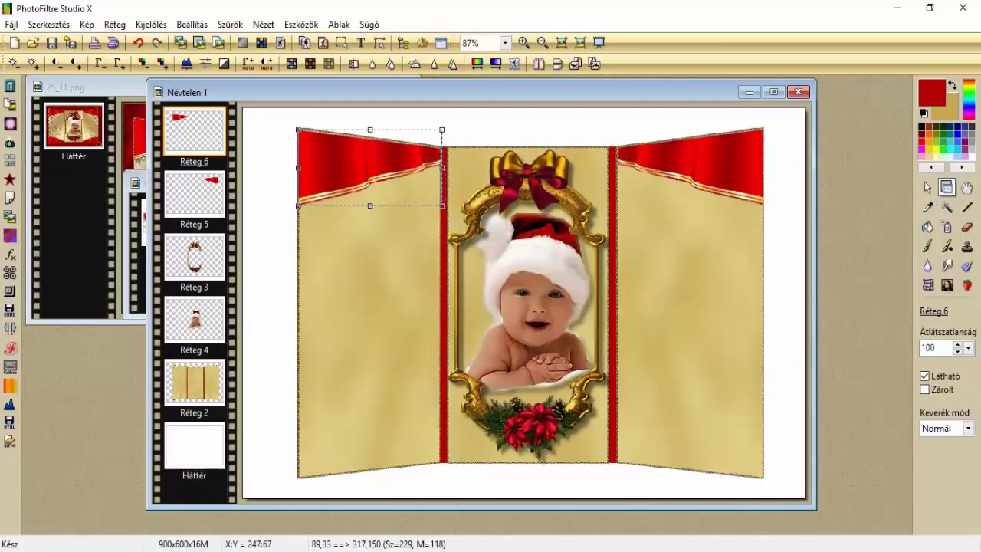
pyautogui.press('Return')
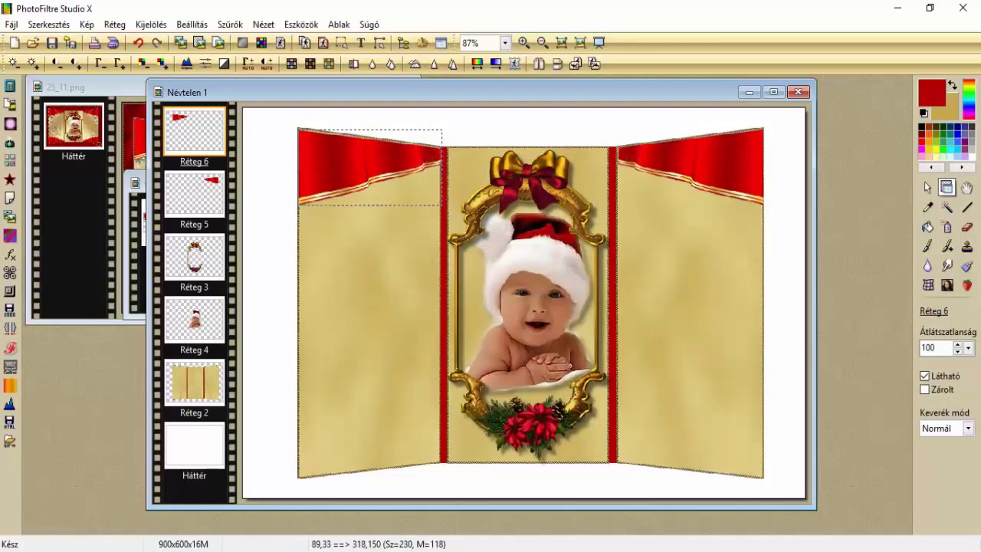
# Merge the left drape layer with the right drape layer below it and sharpen the result.
pyautogui.rightClick(197, 118)
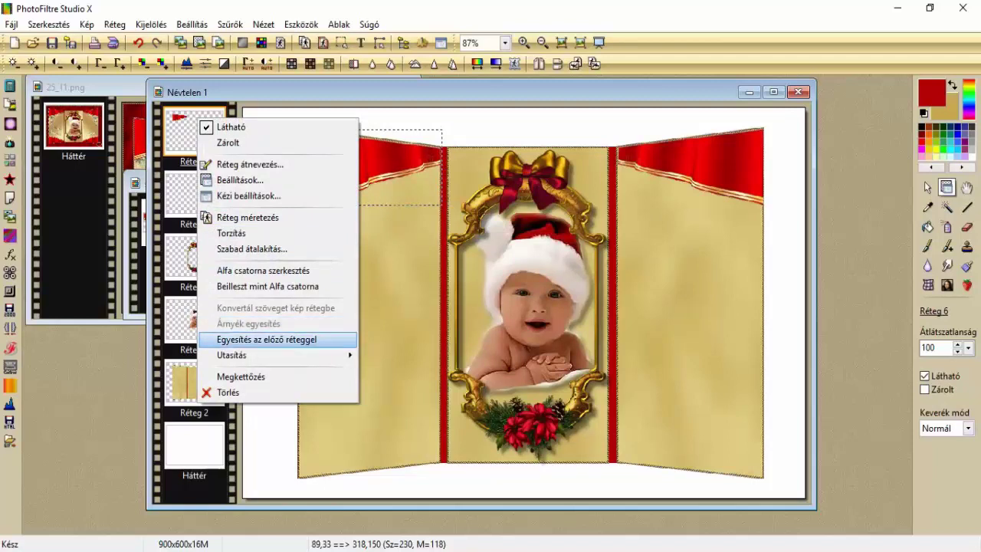
pyautogui.click(267, 338)
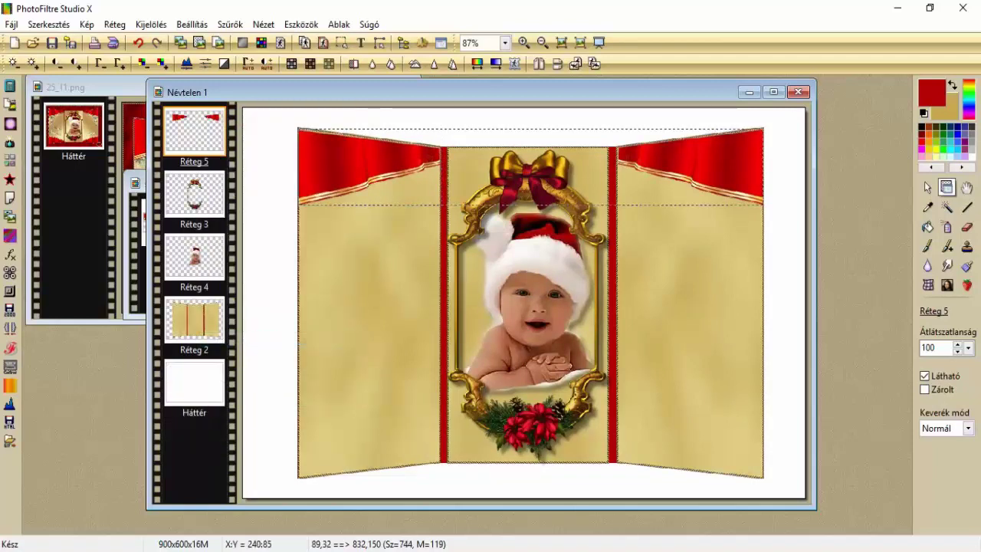
pyautogui.click(230, 24)
pyautogui.moveTo(253, 72)
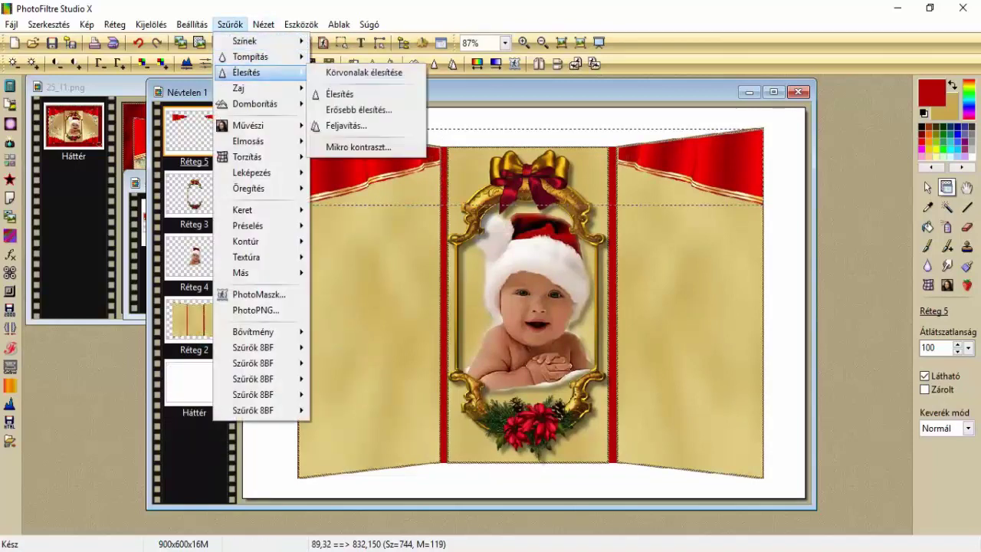
pyautogui.click(339, 94)
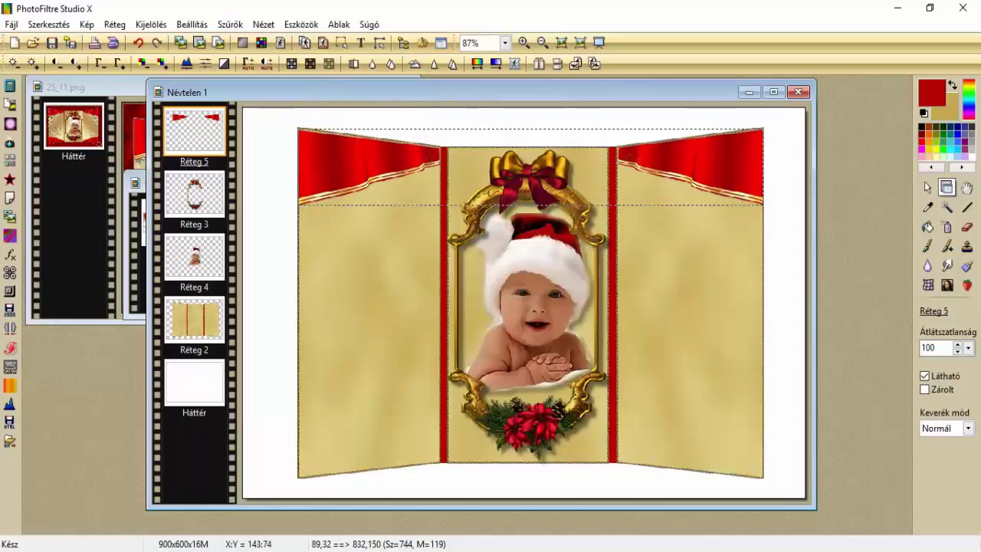
# Place a vertically flipped copy of the drapes along the side panels' bottom edges and merge it with the upper drapes.
pyautogui.rightClick(332, 154)
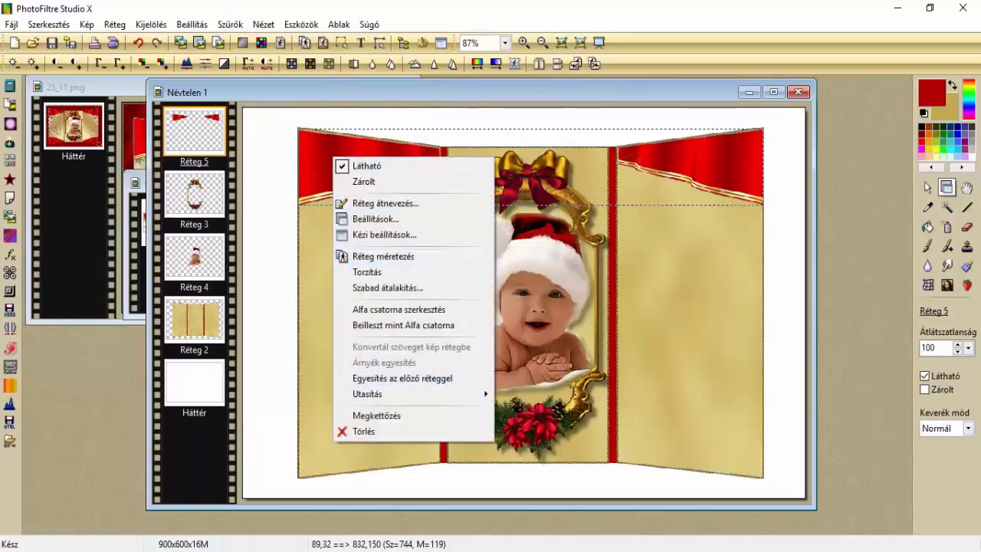
pyautogui.click(376, 415)
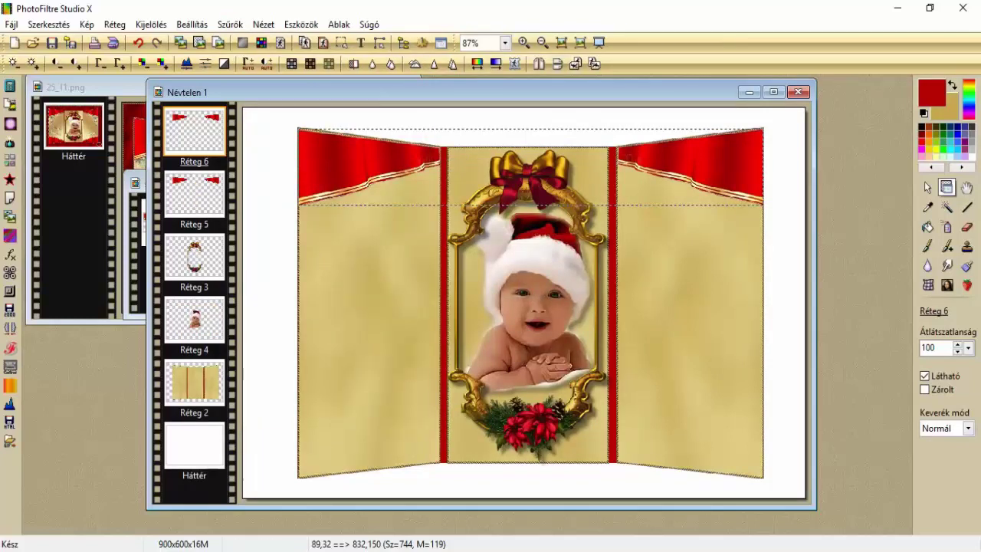
pyautogui.click(557, 64)
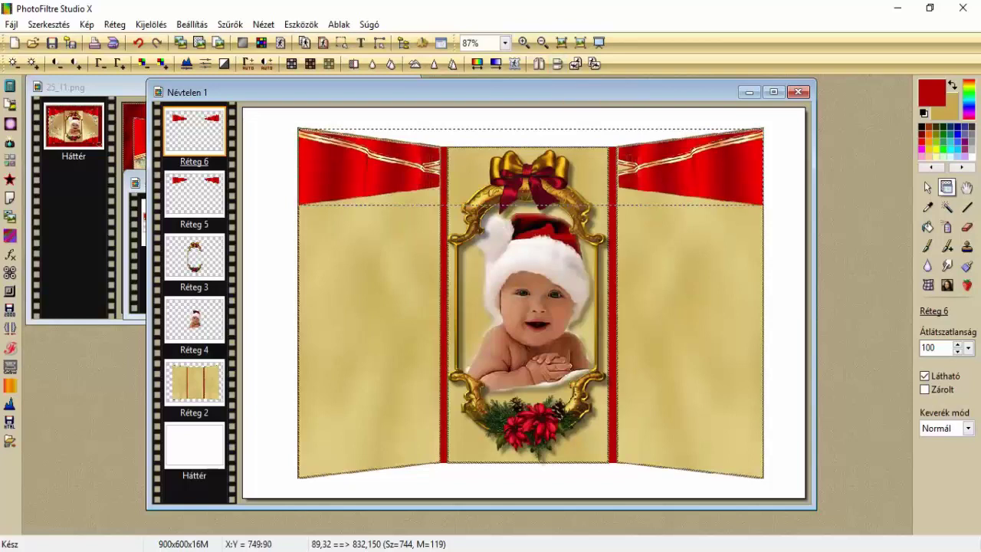
pyautogui.moveTo(710, 163); pyautogui.dragTo(710, 440)
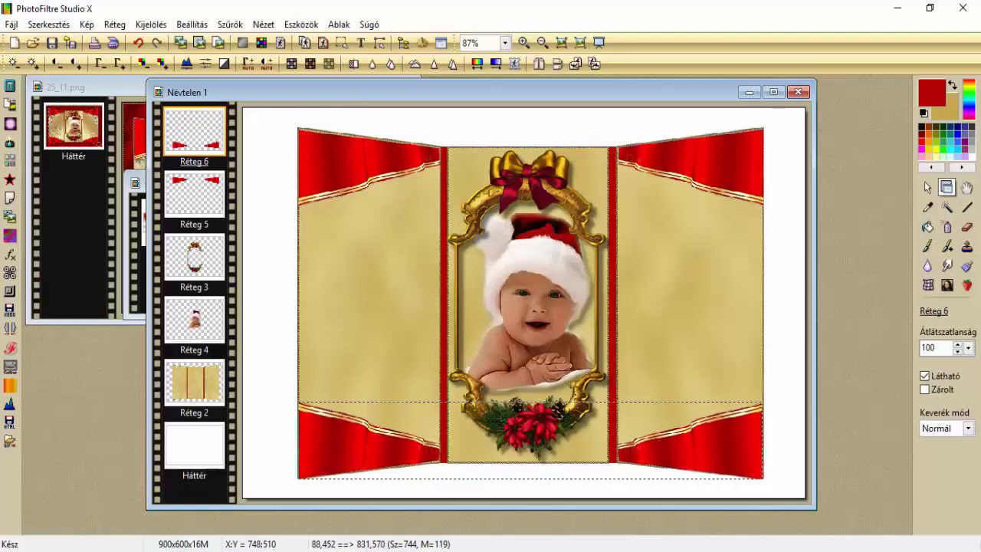
pyautogui.rightClick(210, 134)
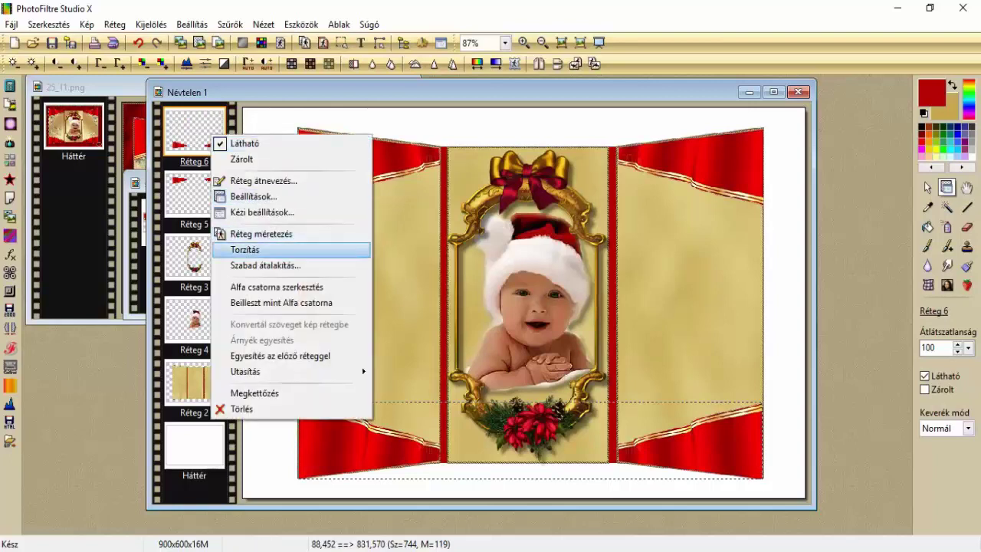
pyautogui.click(280, 355)
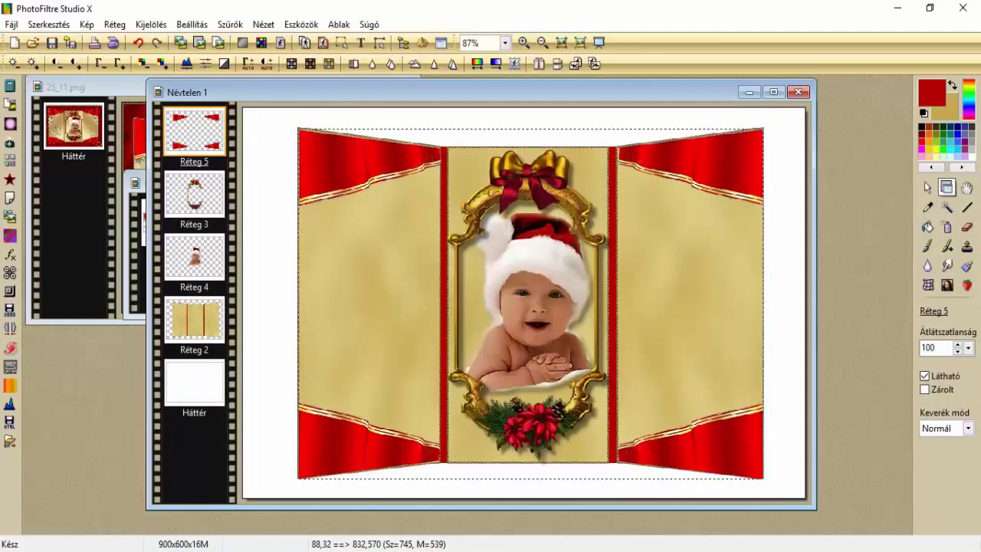
# Add a black shadow to the merged drape layer with X and Y offsets of 7, radius 7 and 35% opacity.
pyautogui.rightClick(207, 127)
pyautogui.click(238, 189)
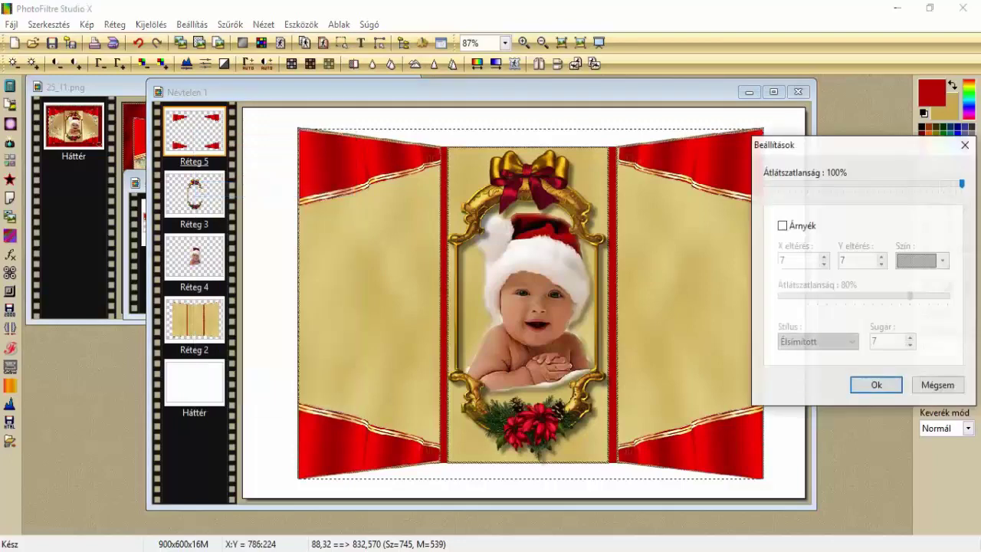
pyautogui.click(781, 226)
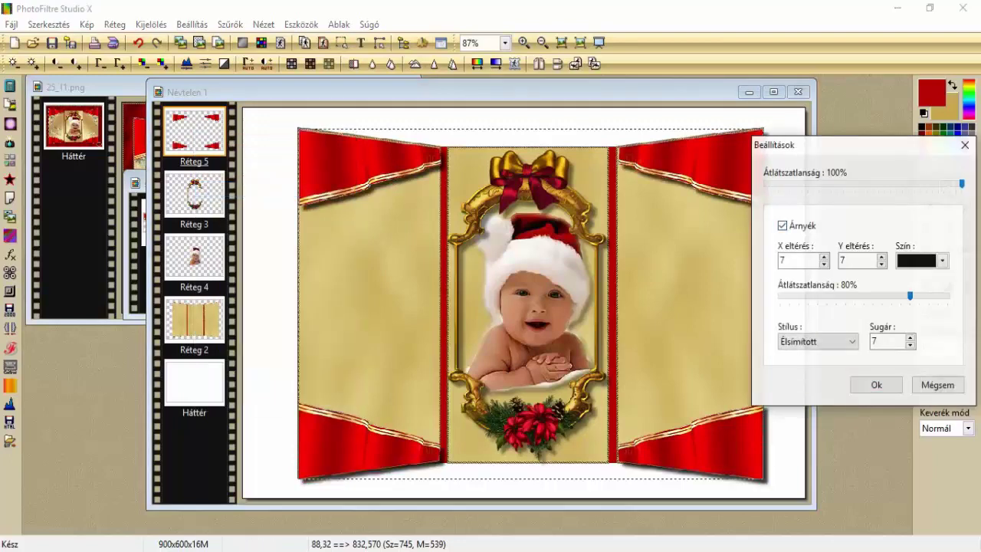
pyautogui.moveTo(873, 295); pyautogui.dragTo(849, 295)
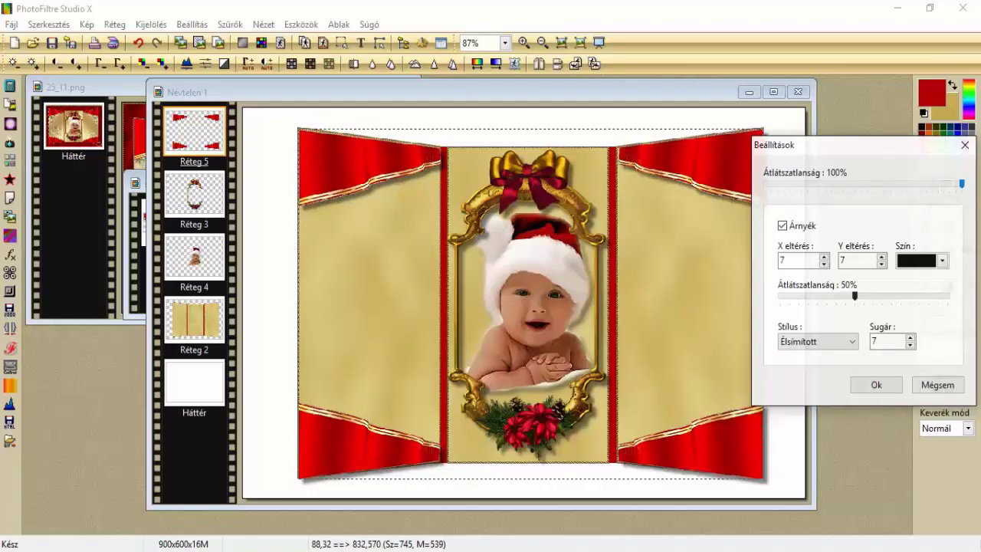
pyautogui.moveTo(853, 295); pyautogui.dragTo(827, 295)
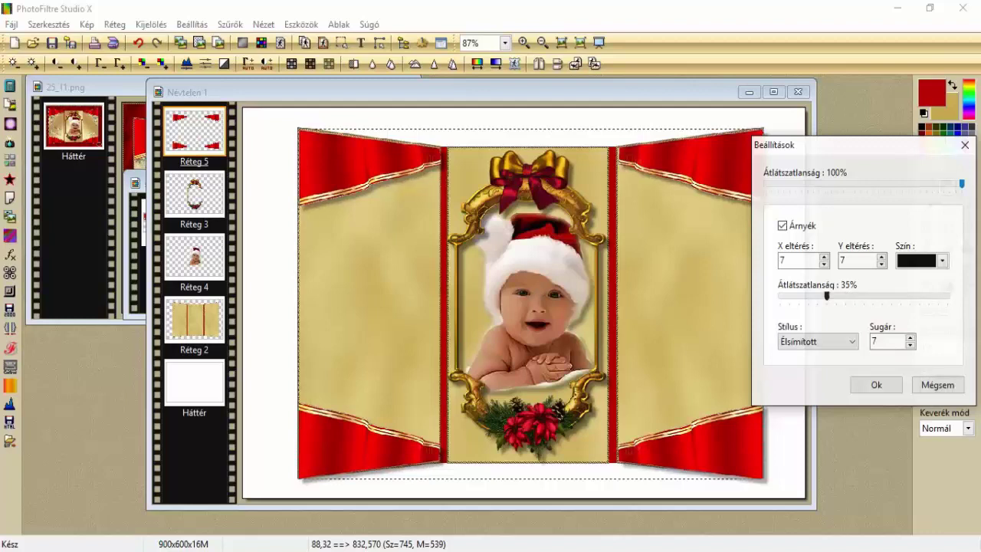
pyautogui.click(876, 385)
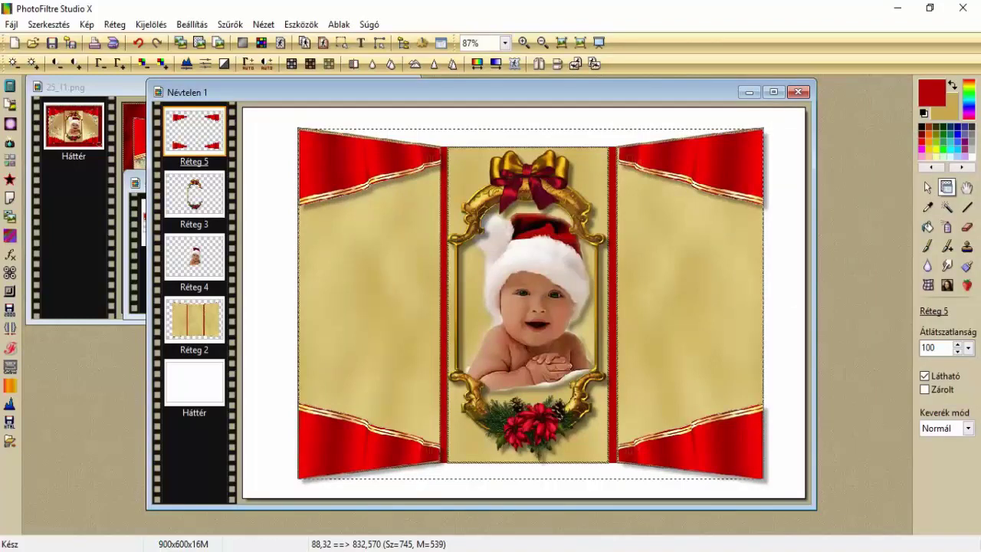
# Close the szél.png image and open the 71.png picture of the fir branch with gold baubles.
pyautogui.moveTo(479, 92); pyautogui.dragTo(524, 97)
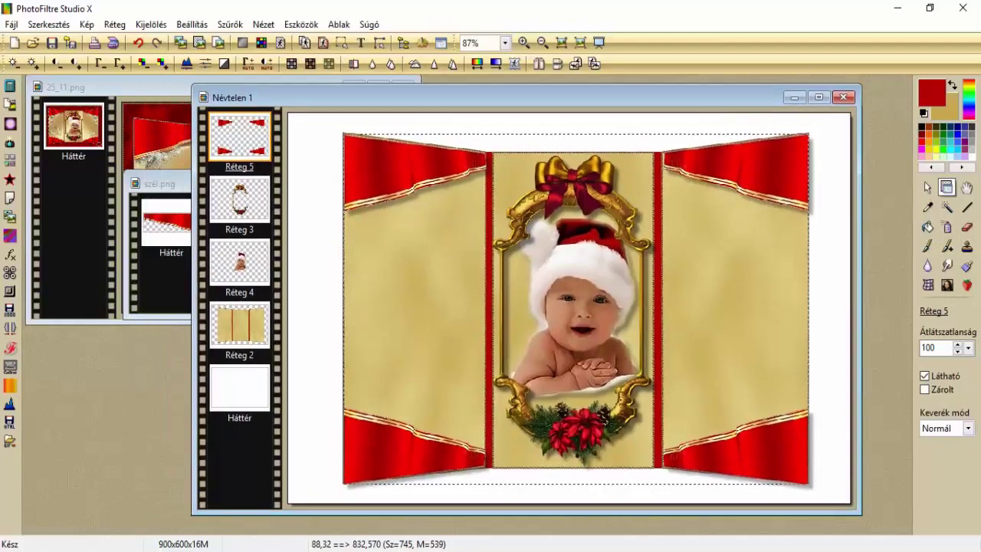
pyautogui.click(159, 184)
pyautogui.click(536, 183)
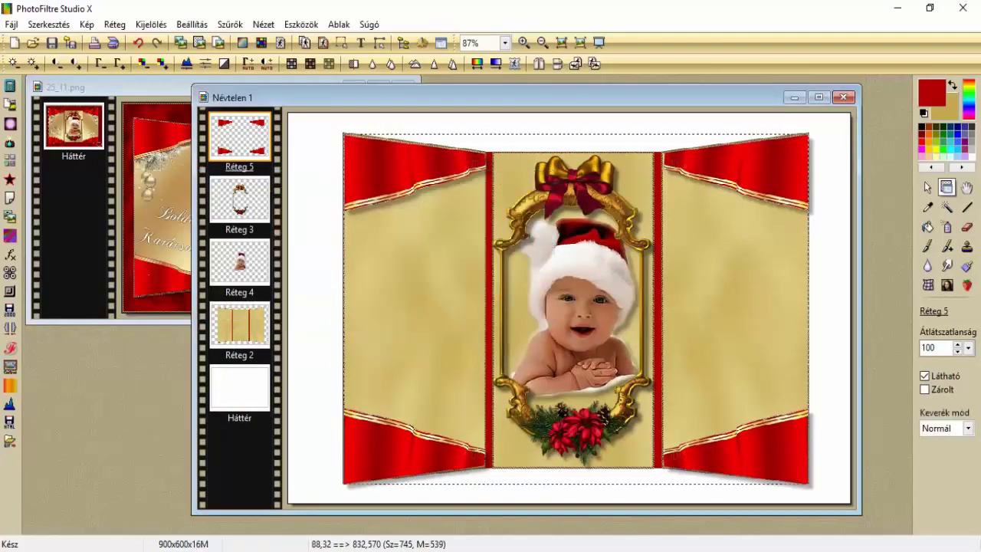
pyautogui.click(33, 43)
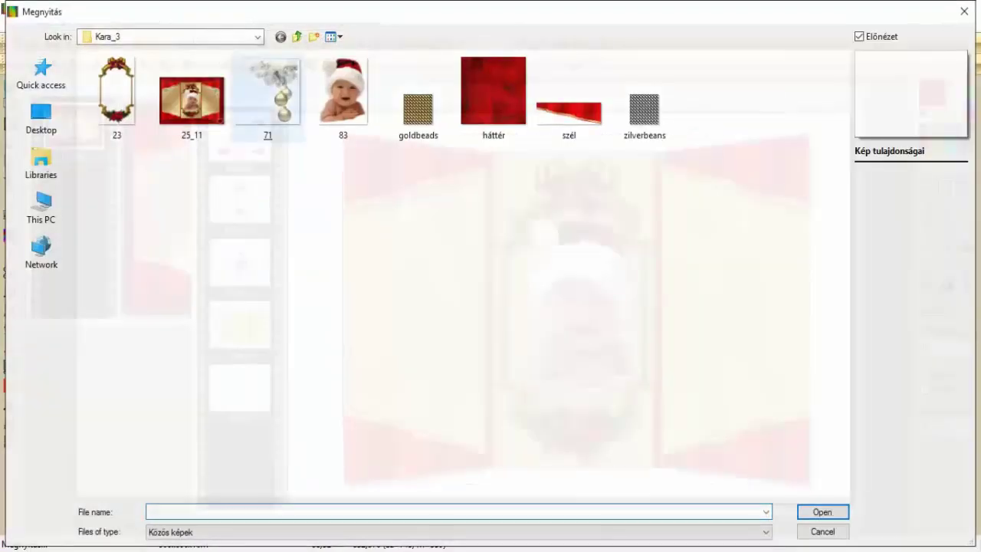
pyautogui.click(267, 96)
pyautogui.press('Return')
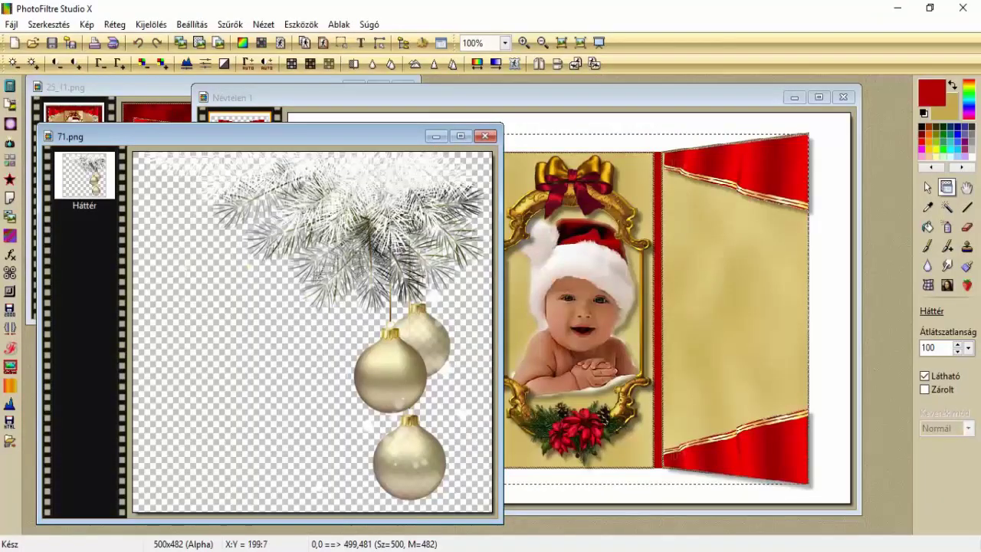
# Copy the fir branch with baubles from 71.png and paste it into the card as a new layer.
pyautogui.moveTo(268, 136); pyautogui.dragTo(264, 112)
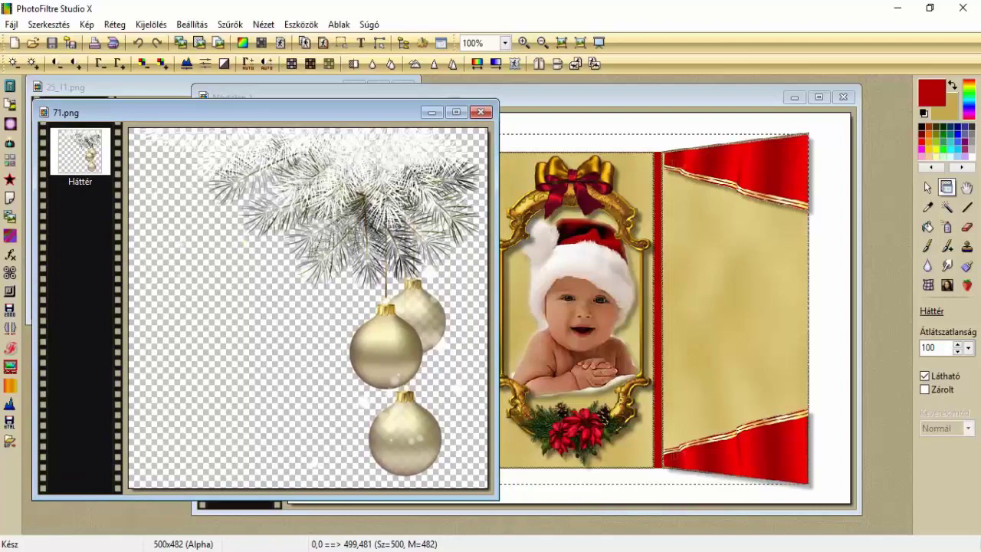
pyautogui.moveTo(614, 98); pyautogui.dragTo(583, 97)
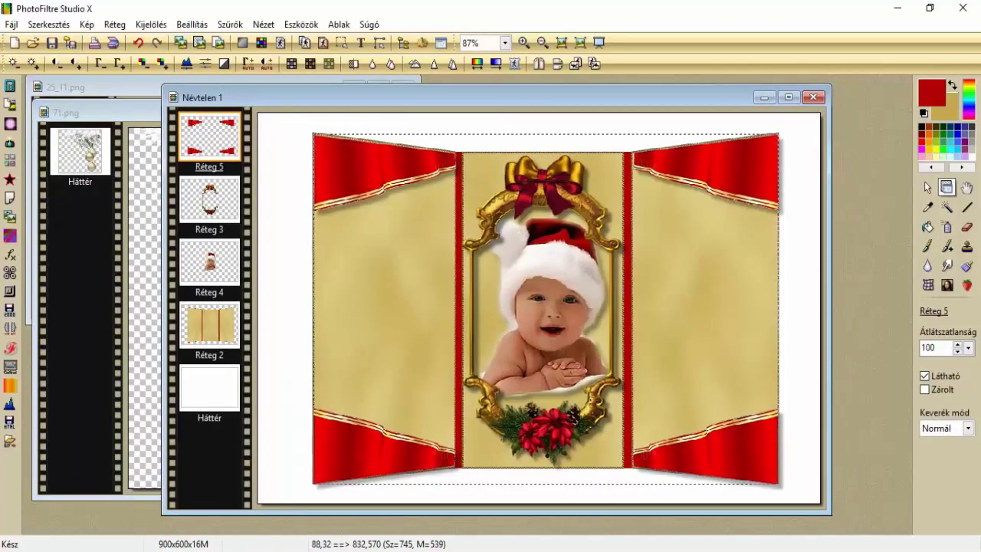
pyautogui.hotkey('ctrl', 'v')
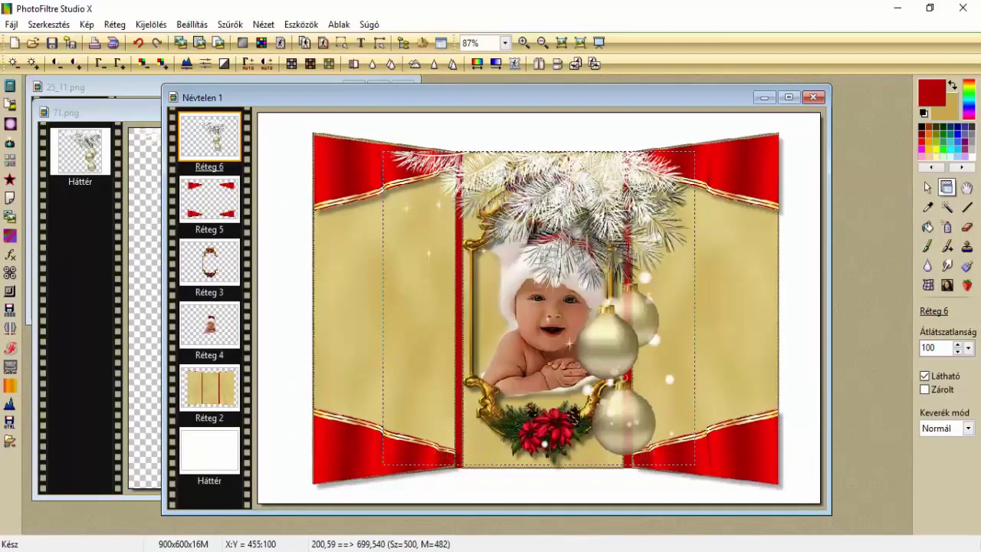
# Scale the pasted branch-and-baubles layer to 40% with the free transform, without rotation or skew.
pyautogui.rightClick(540, 176)
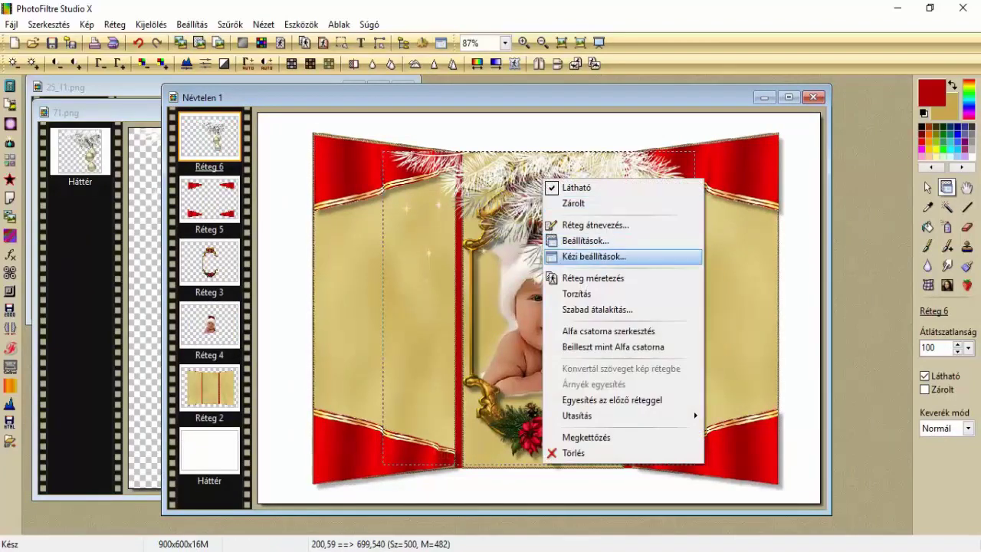
pyautogui.click(603, 306)
pyautogui.click(778, 293)
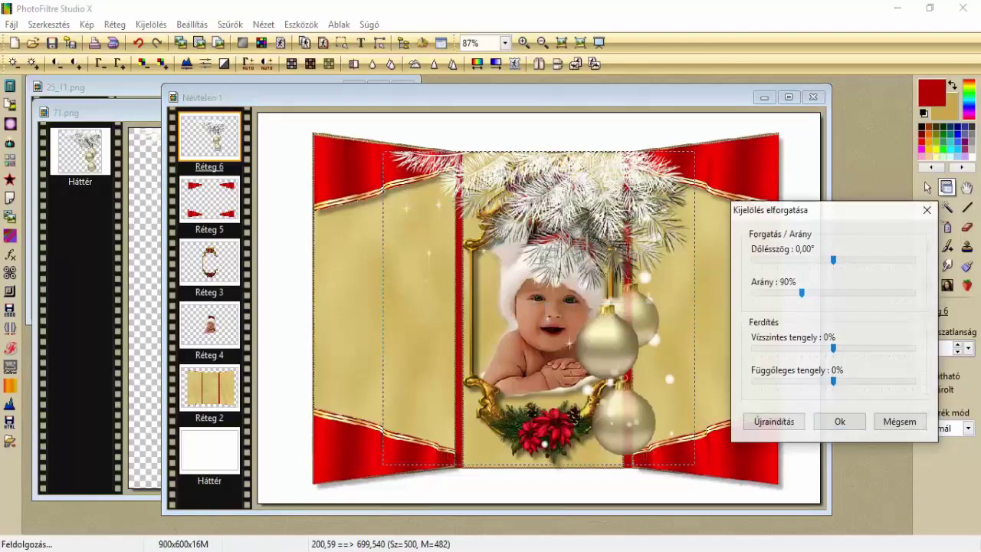
pyautogui.click(778, 293)
pyautogui.moveTo(793, 293); pyautogui.dragTo(761, 293)
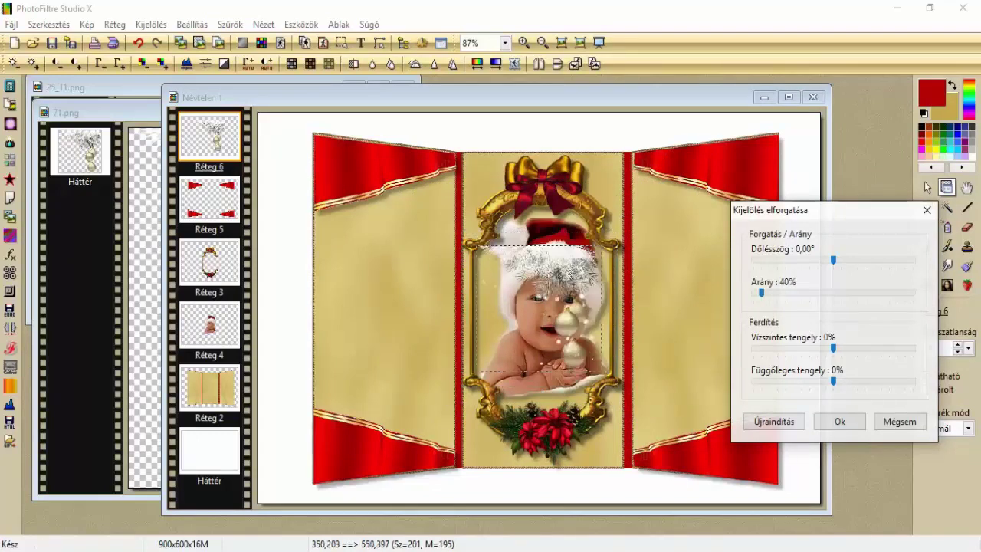
pyautogui.click(840, 422)
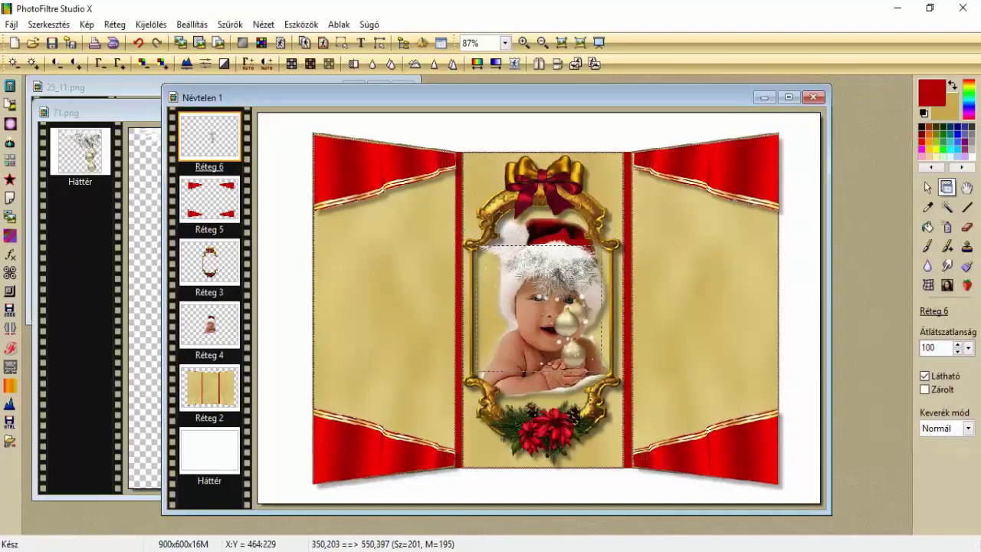
# Move the branch layer onto the right panel below the upper drape and place it beneath the drape layer in the stack.
pyautogui.moveTo(548, 262); pyautogui.dragTo(722, 226)
pyautogui.doubleClick(710, 229)
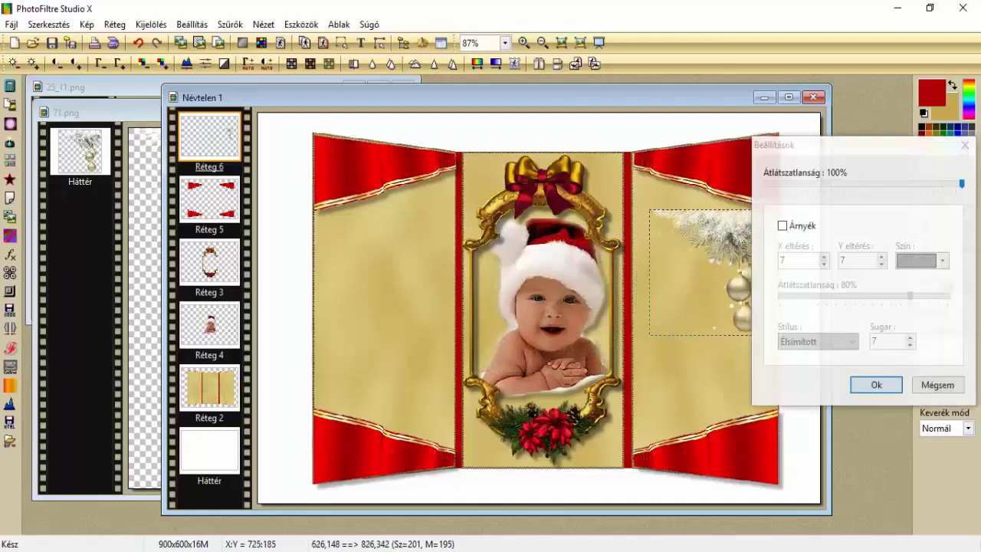
pyautogui.click(936, 386)
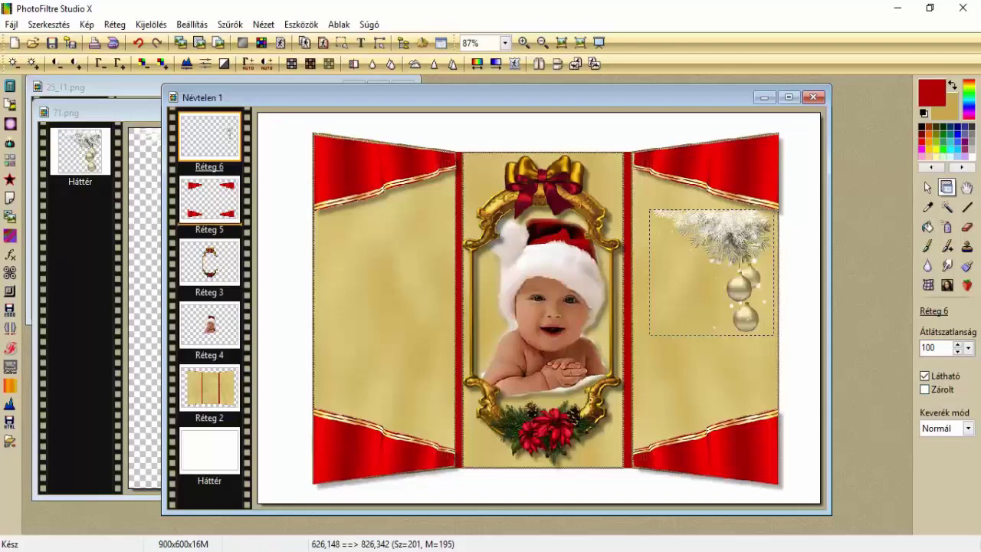
pyautogui.moveTo(209, 136); pyautogui.dragTo(209, 218)
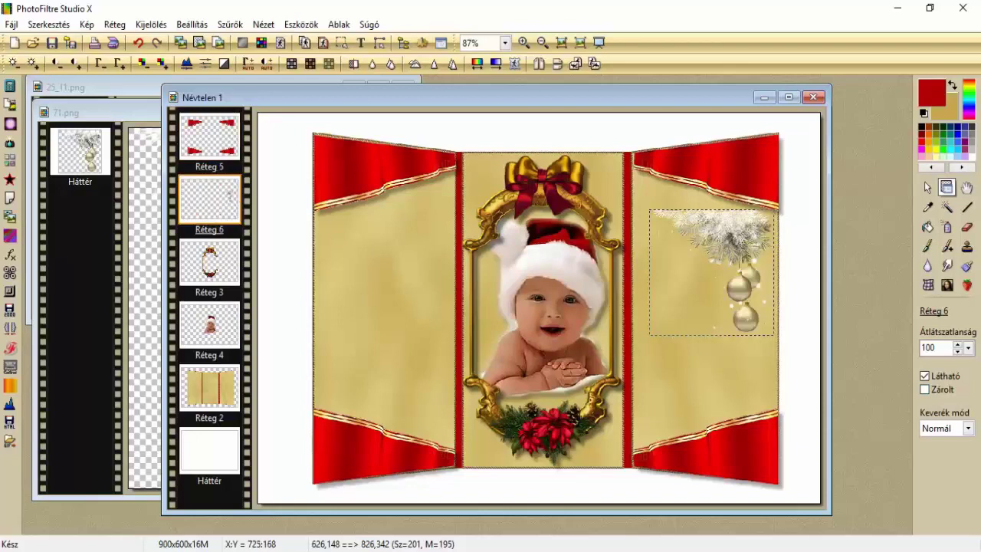
# Try to distort the branch layer to follow the right panel's slant and shift it up under the upper drape.
pyautogui.rightClick(711, 220)
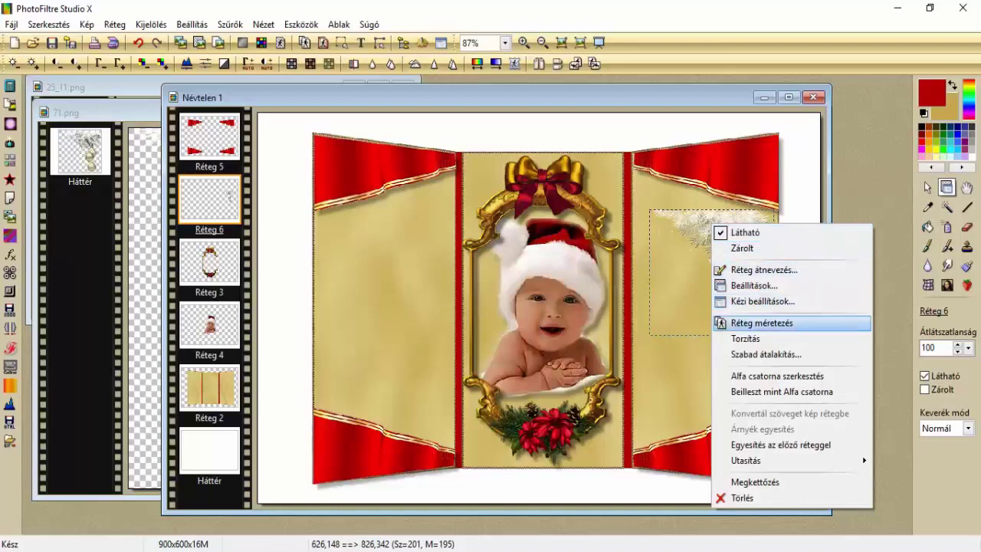
pyautogui.click(745, 338)
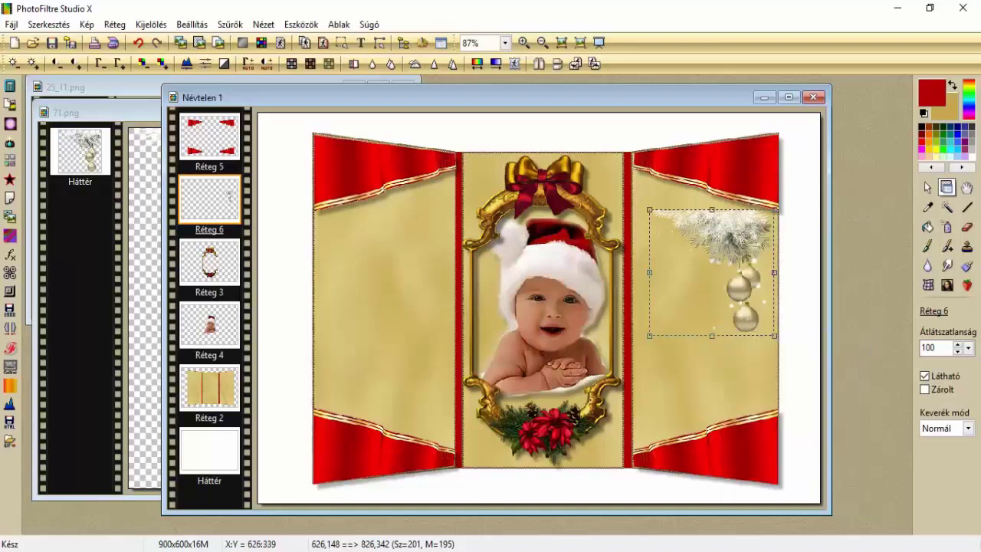
pyautogui.moveTo(649, 335); pyautogui.dragTo(642, 295)
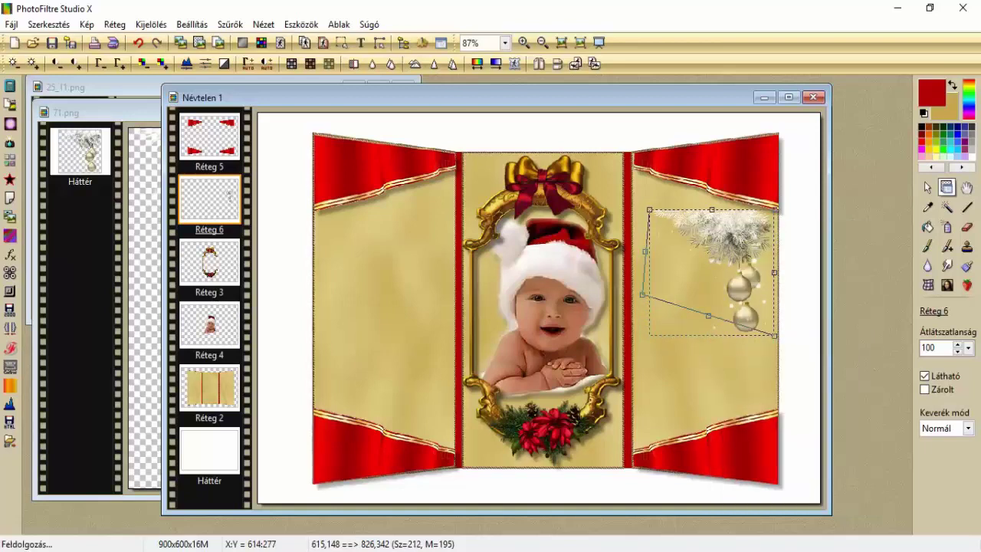
pyautogui.moveTo(650, 209); pyautogui.dragTo(653, 184)
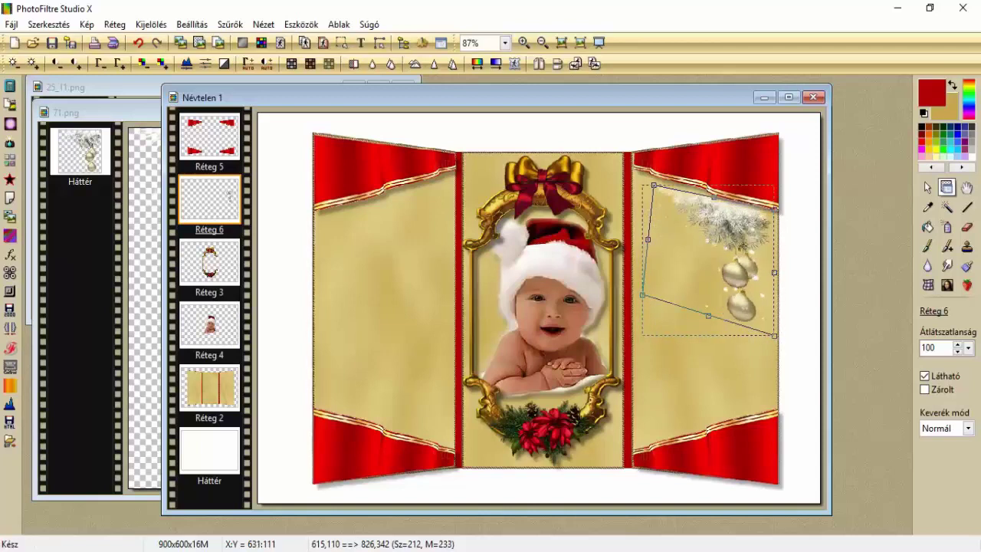
pyautogui.press('Return')
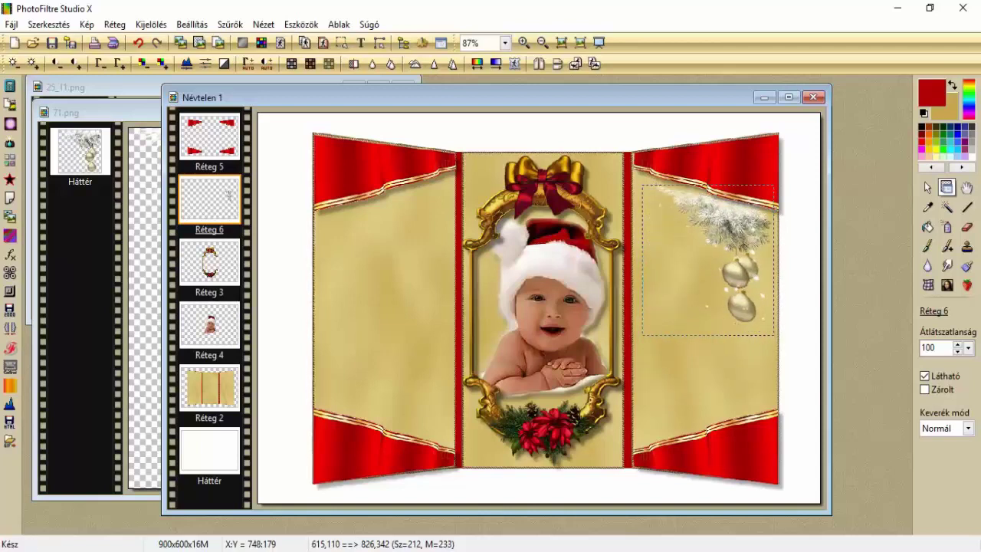
pyautogui.moveTo(726, 229); pyautogui.dragTo(729, 214)
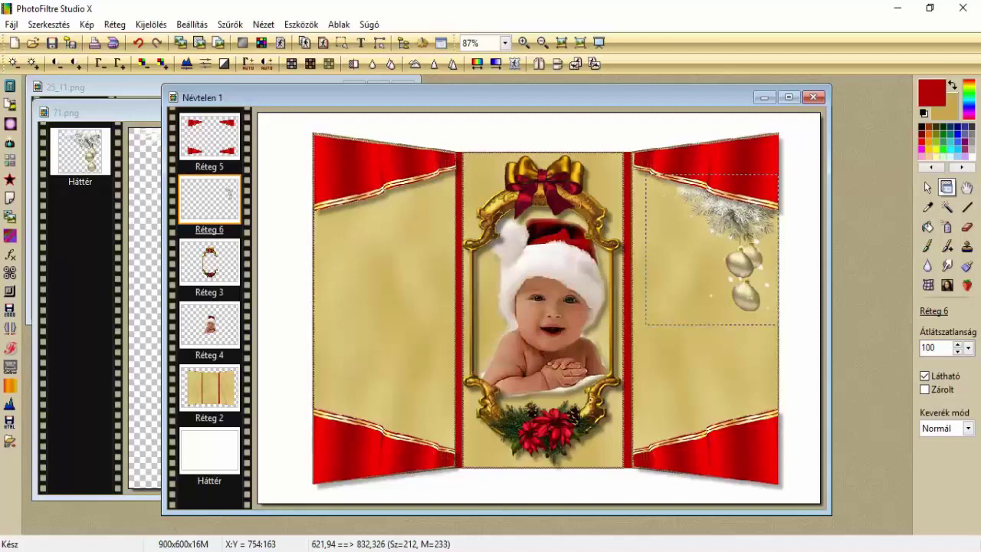
# Try to shrink the distorted branch layer to about 196 × 193 px, keeping it at the right panel's outer edge.
pyautogui.rightClick(729, 220)
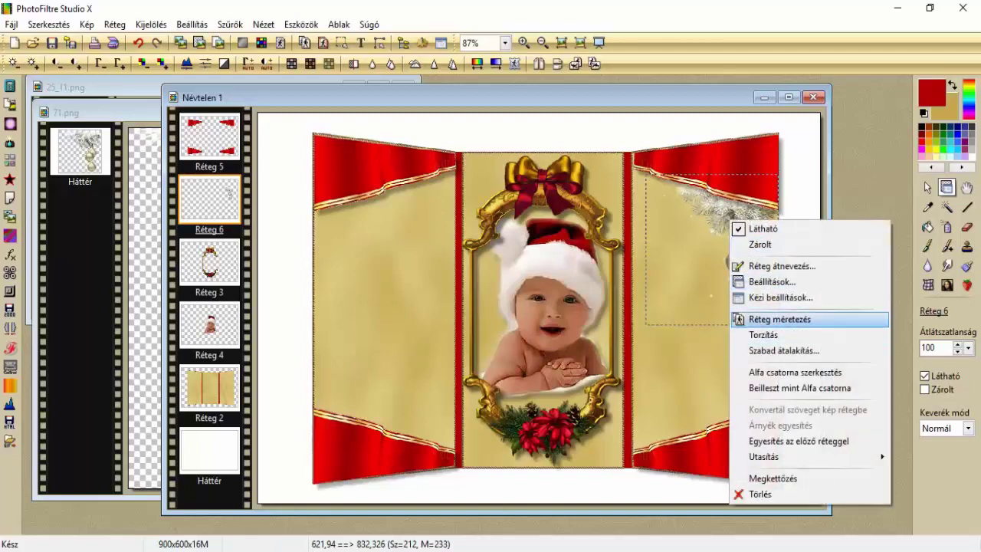
pyautogui.click(780, 319)
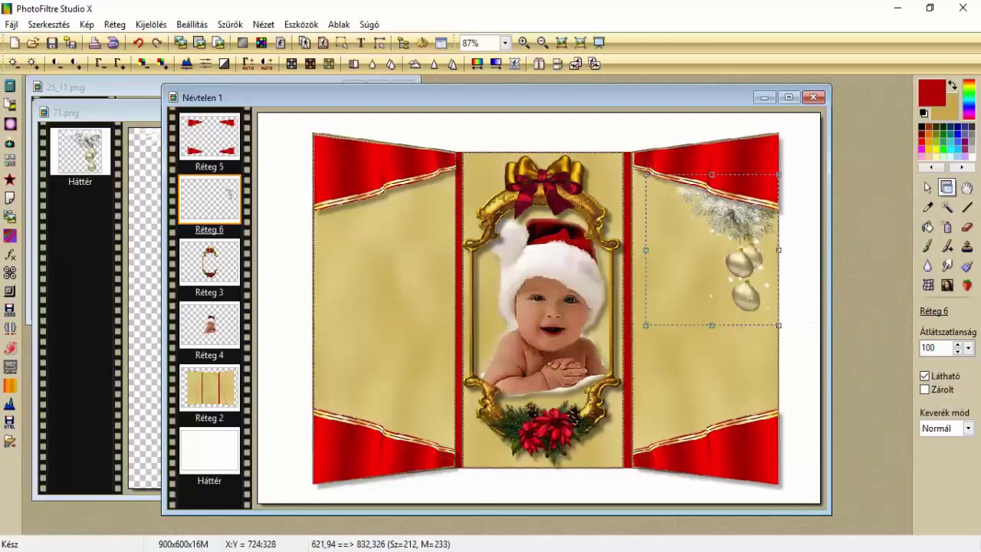
pyautogui.moveTo(712, 325); pyautogui.dragTo(712, 299)
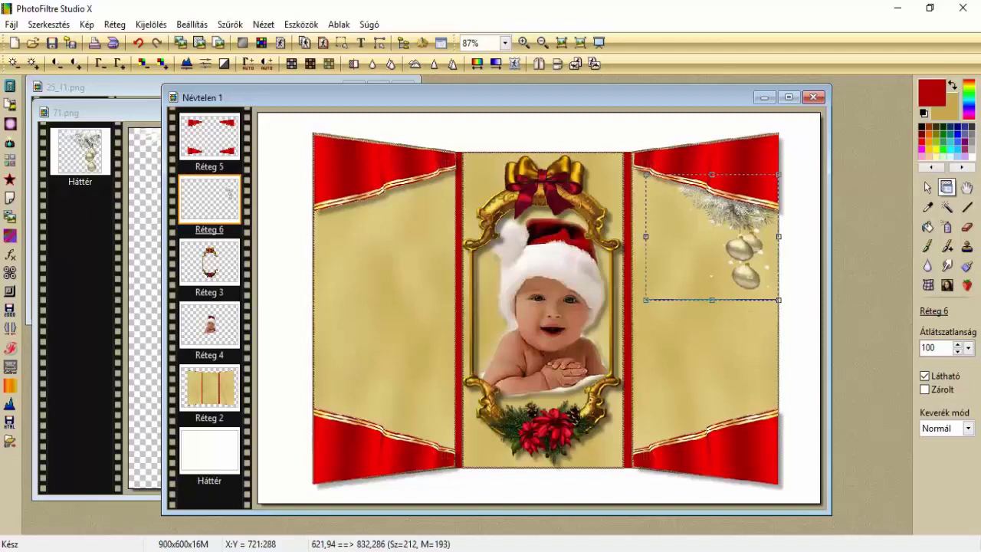
pyautogui.moveTo(647, 237); pyautogui.dragTo(675, 237)
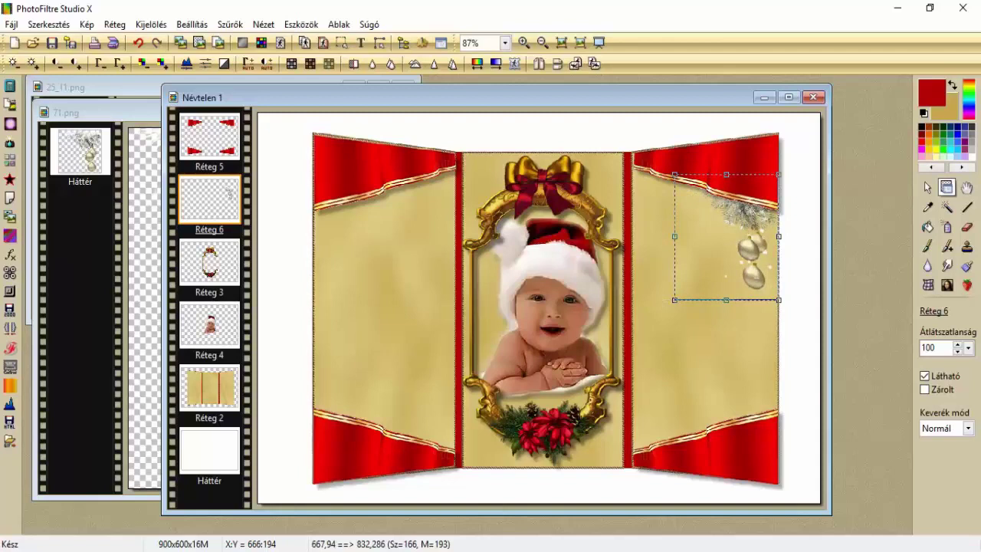
pyautogui.moveTo(674, 232); pyautogui.dragTo(655, 233)
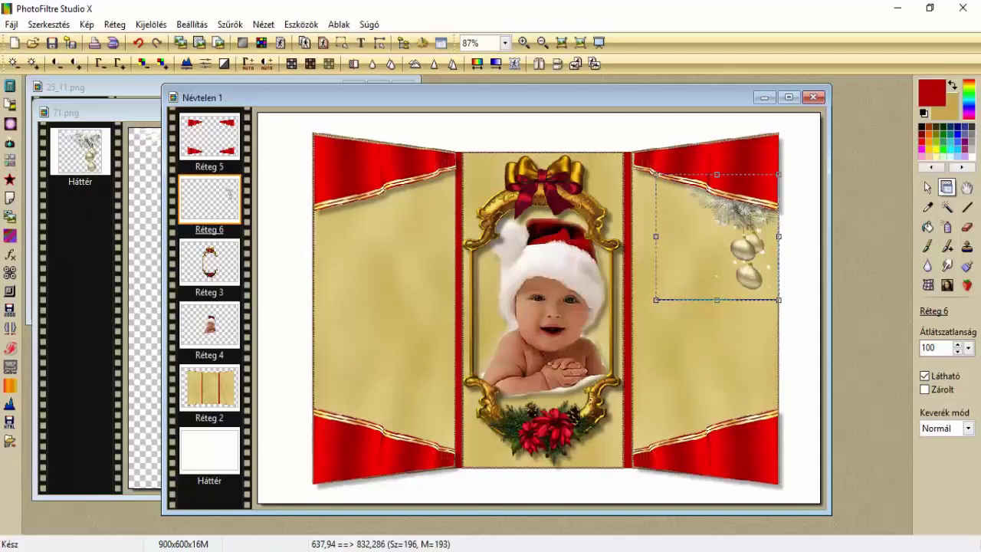
pyautogui.click(138, 43)
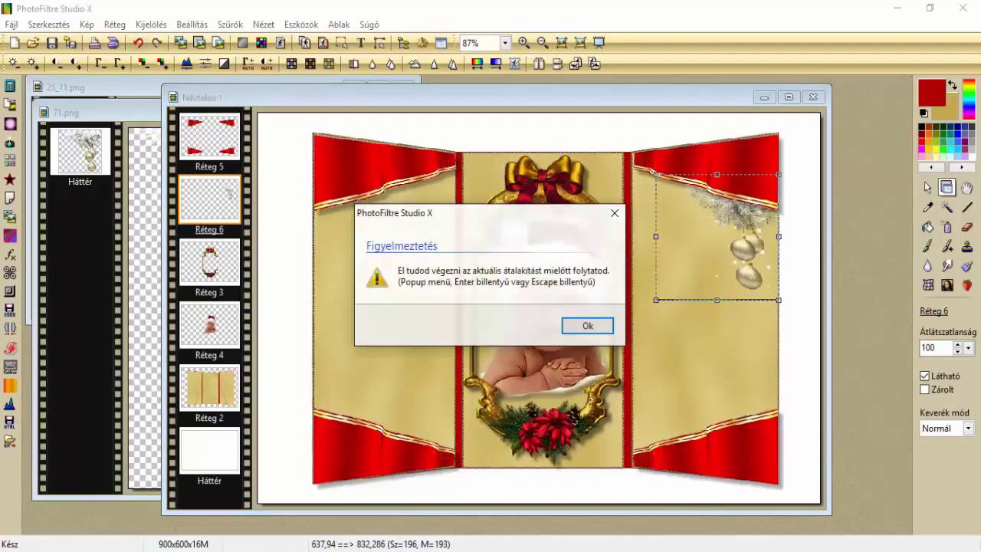
pyautogui.click(587, 326)
pyautogui.doubleClick(715, 260)
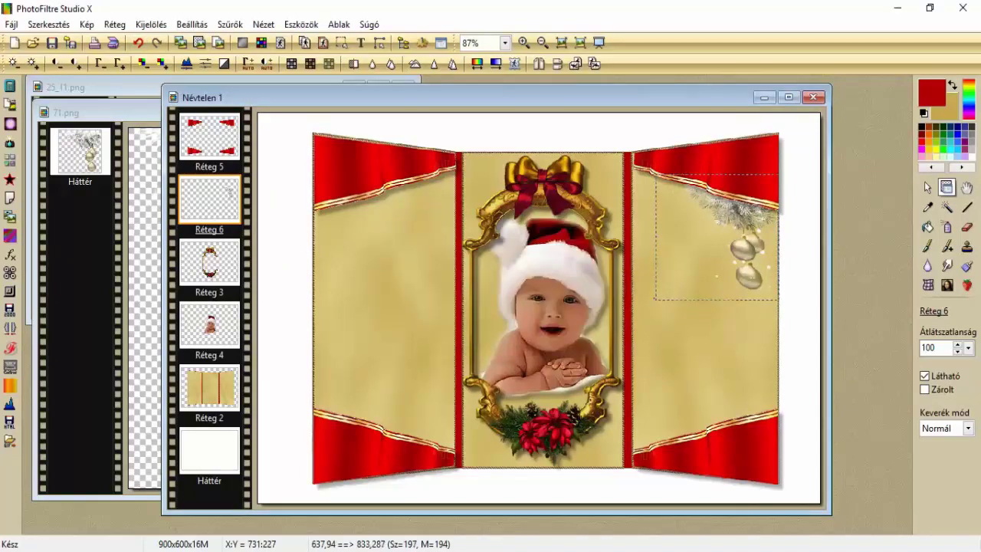
# Undo the branch layer's resize, move and distortion as well as its reordering beneath the drape layer.
pyautogui.click(138, 42)
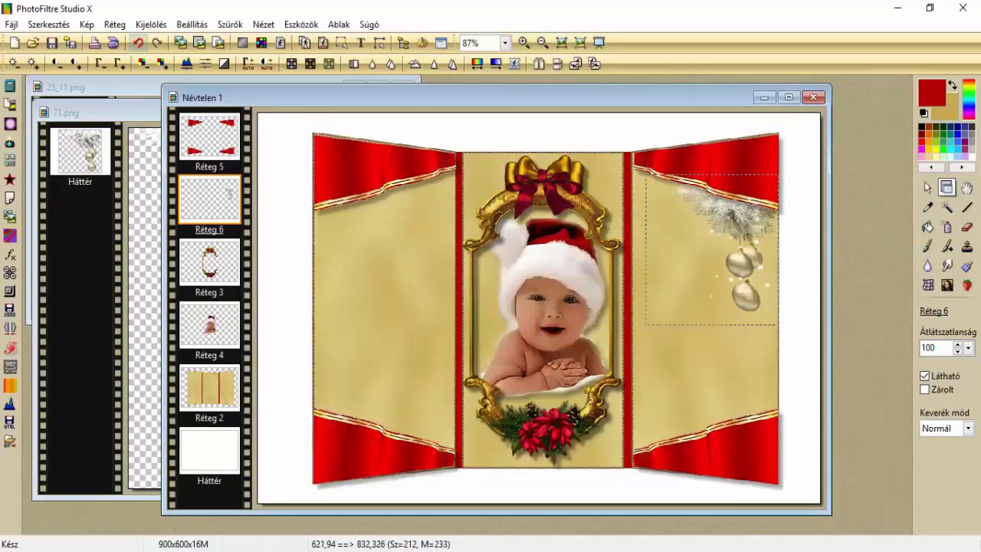
pyautogui.click(138, 43)
pyautogui.click(138, 43)
pyautogui.click(138, 42)
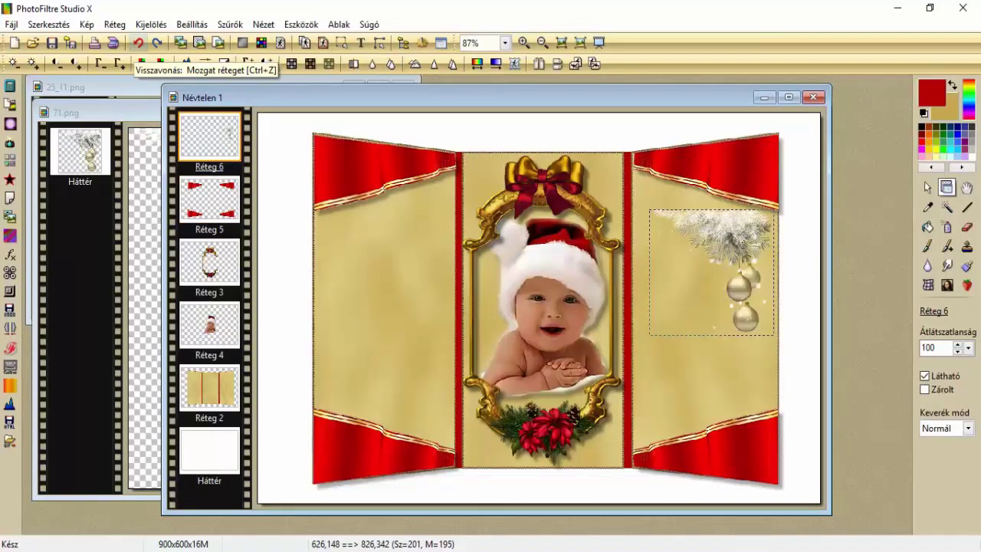
# Rotate the branch layer by 10° with the free transform, keeping the scale at 100% and both skew axes at 0%.
pyautogui.rightClick(698, 225)
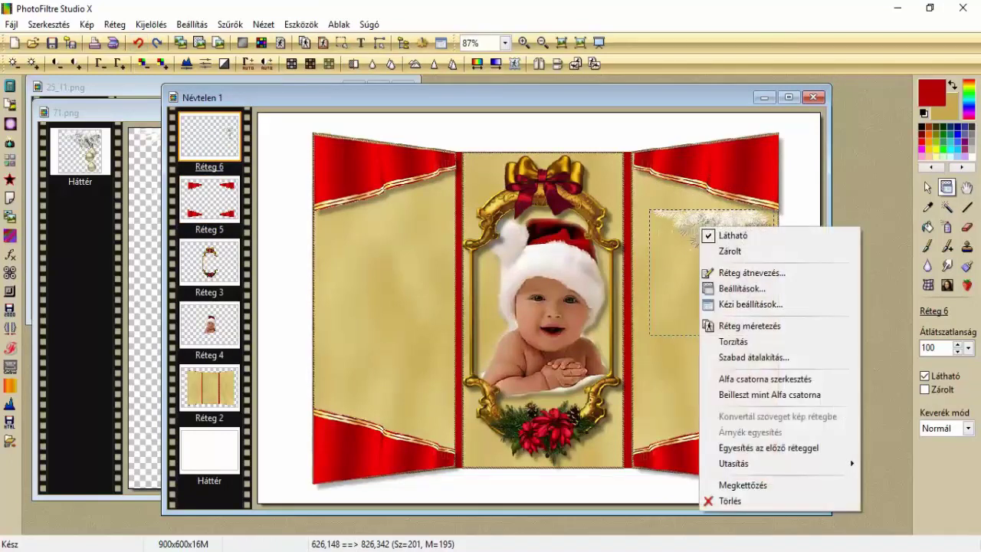
pyautogui.click(736, 355)
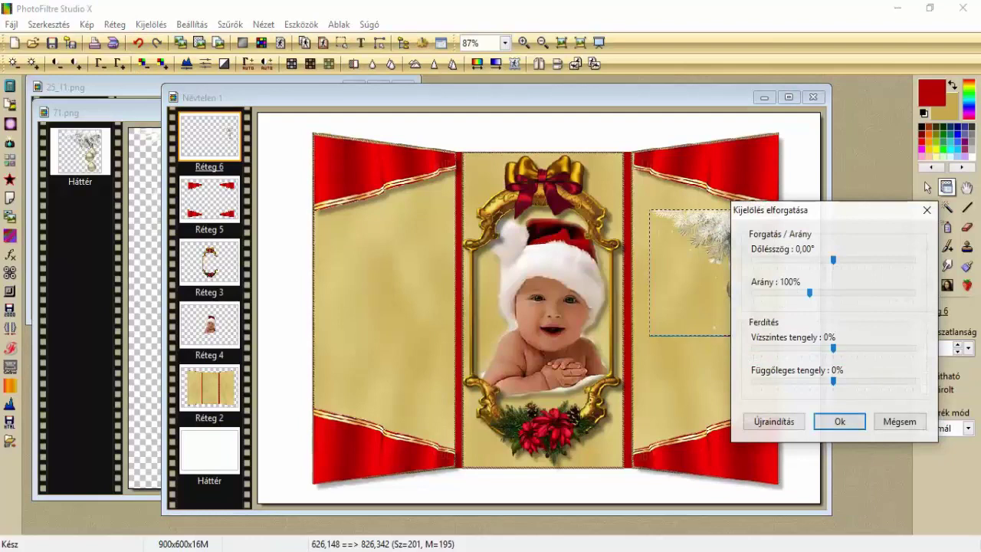
pyautogui.click(874, 260)
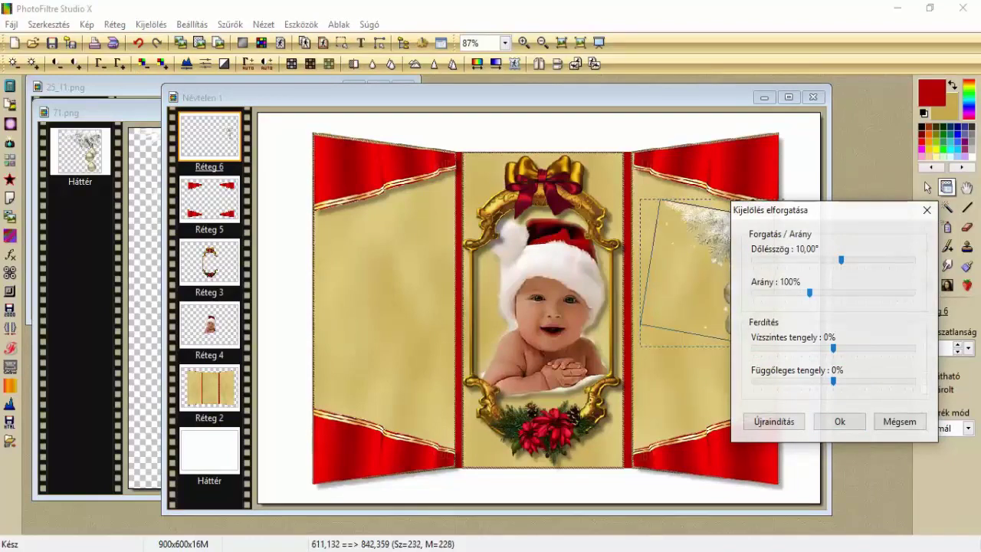
pyautogui.moveTo(826, 207); pyautogui.dragTo(499, 179)
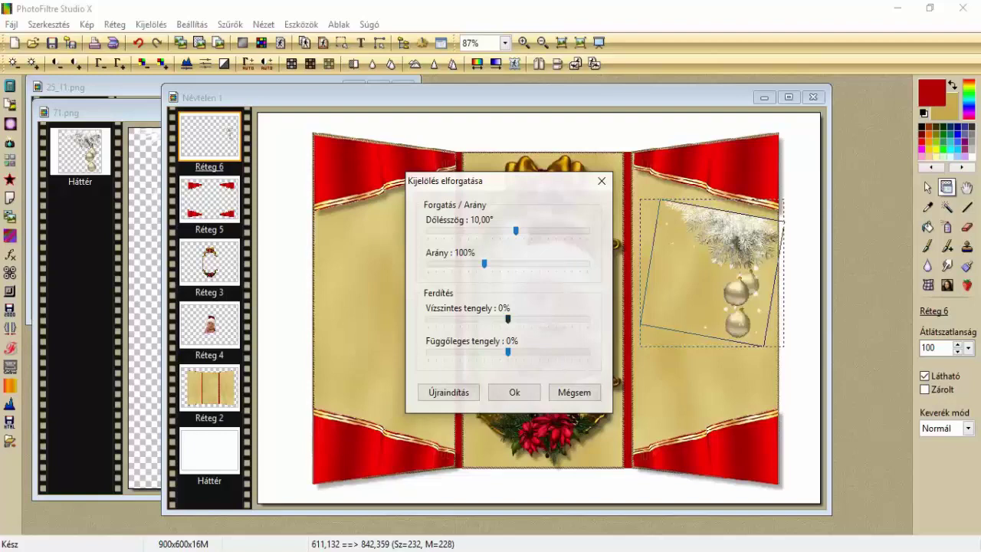
pyautogui.moveTo(507, 318); pyautogui.dragTo(515, 318)
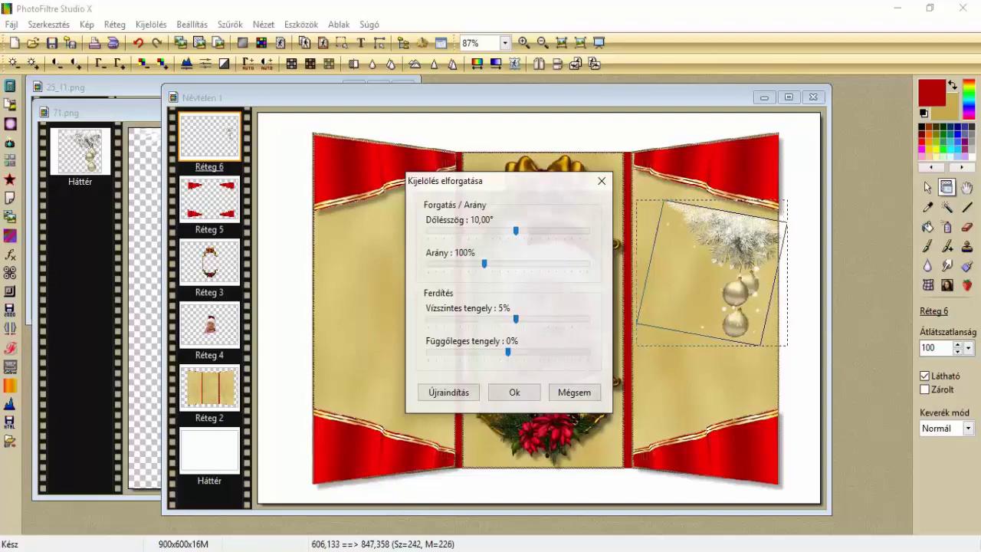
pyautogui.moveTo(515, 318)
pyautogui.mouseDown()
pyautogui.moveTo(532, 318)
pyautogui.moveTo(508, 318)
pyautogui.mouseUp()
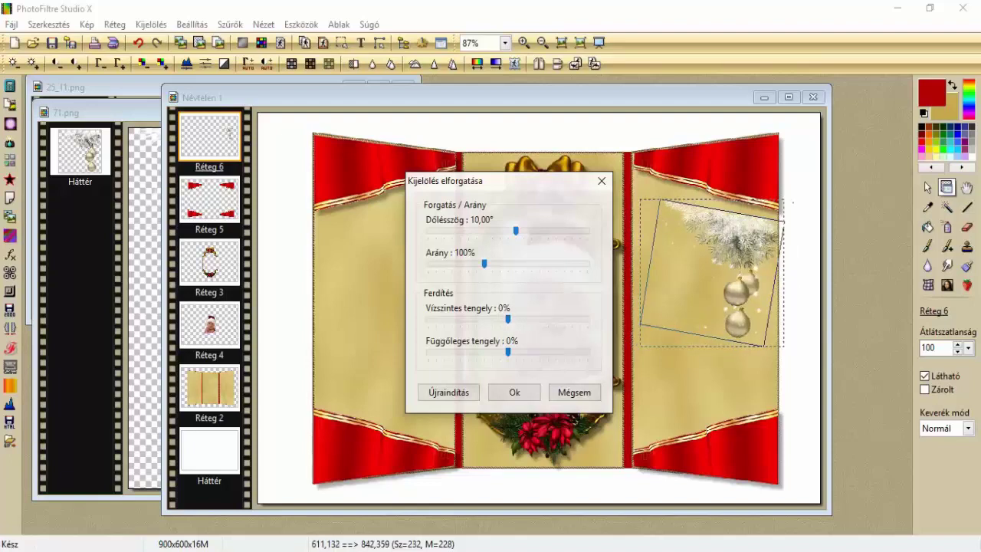
pyautogui.click(512, 393)
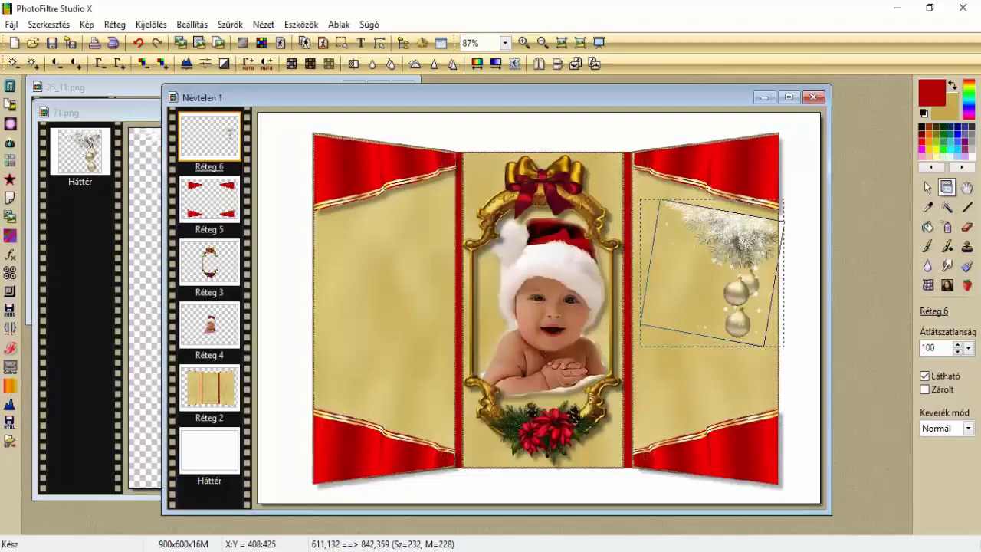
# Move the branch up to the right panel's outer edge and shrink it to about 182 × 161 px.
pyautogui.moveTo(749, 243); pyautogui.dragTo(744, 222)
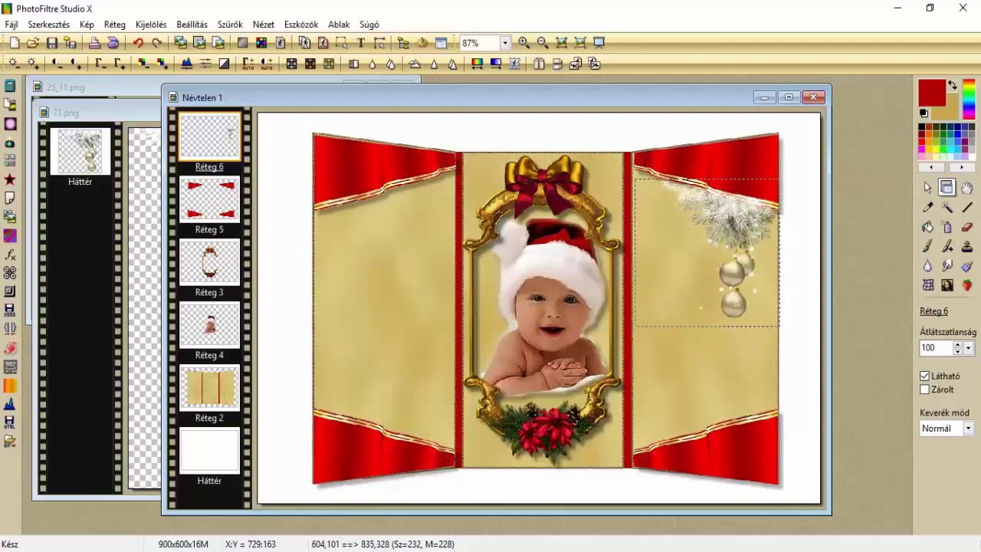
pyautogui.rightClick(712, 218)
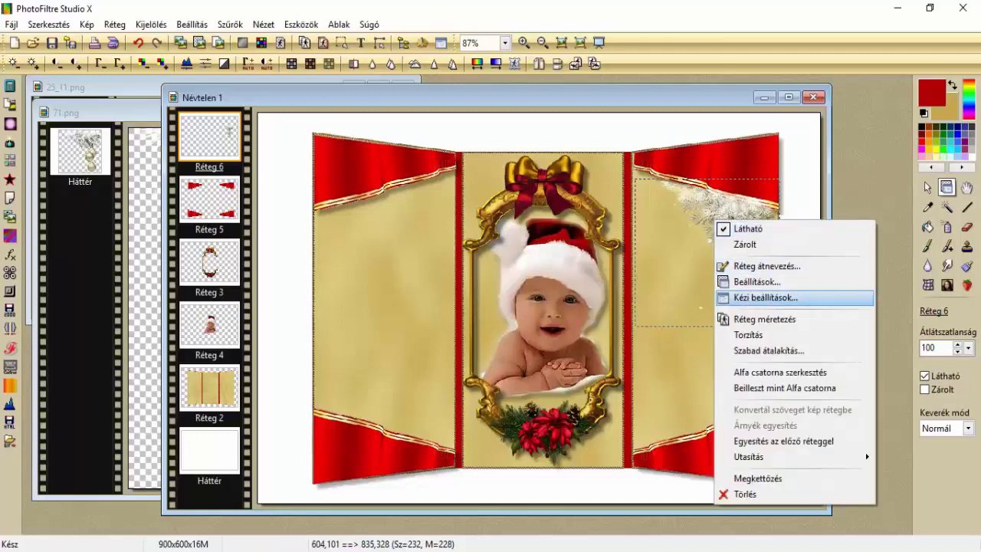
pyautogui.click(798, 319)
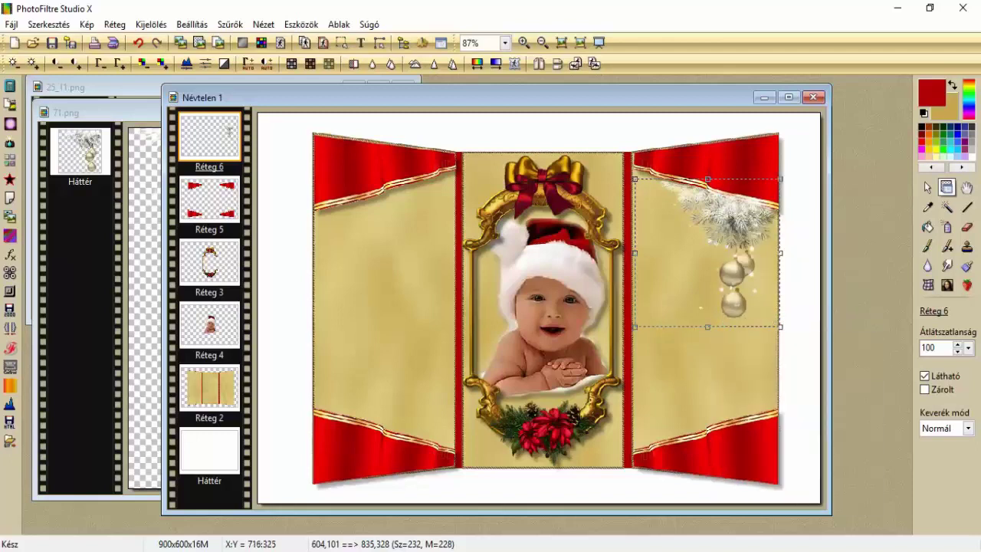
pyautogui.moveTo(708, 324); pyautogui.dragTo(699, 279)
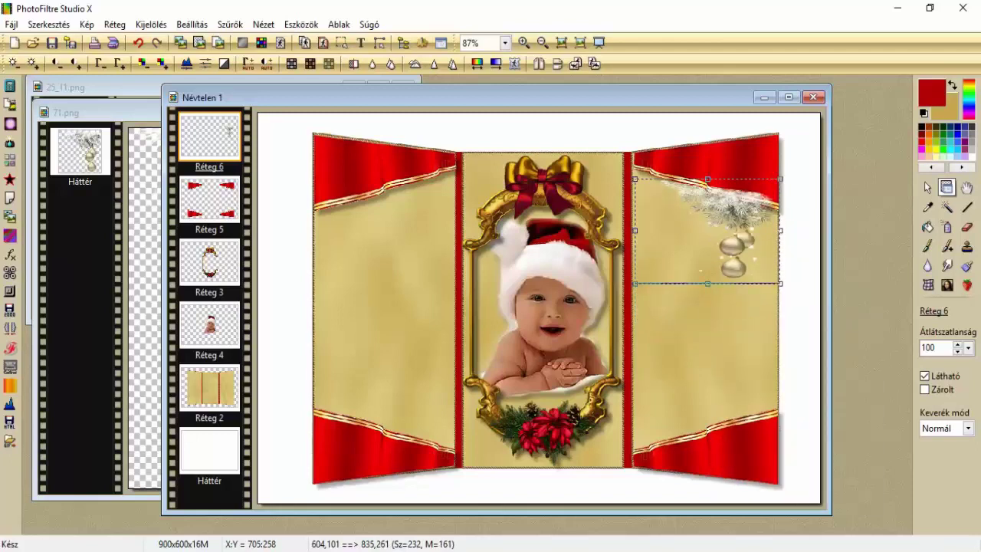
pyautogui.moveTo(635, 230); pyautogui.dragTo(667, 231)
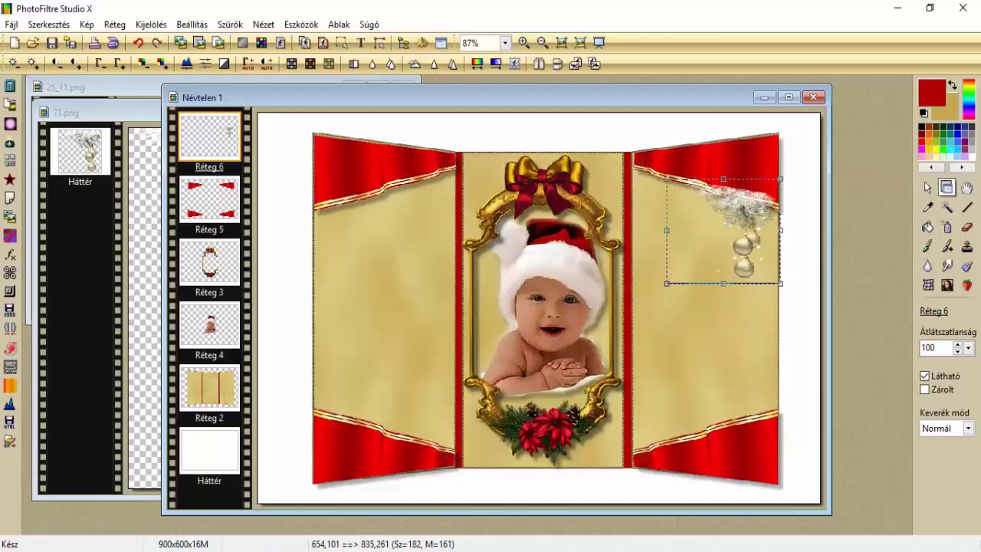
pyautogui.press('Return')
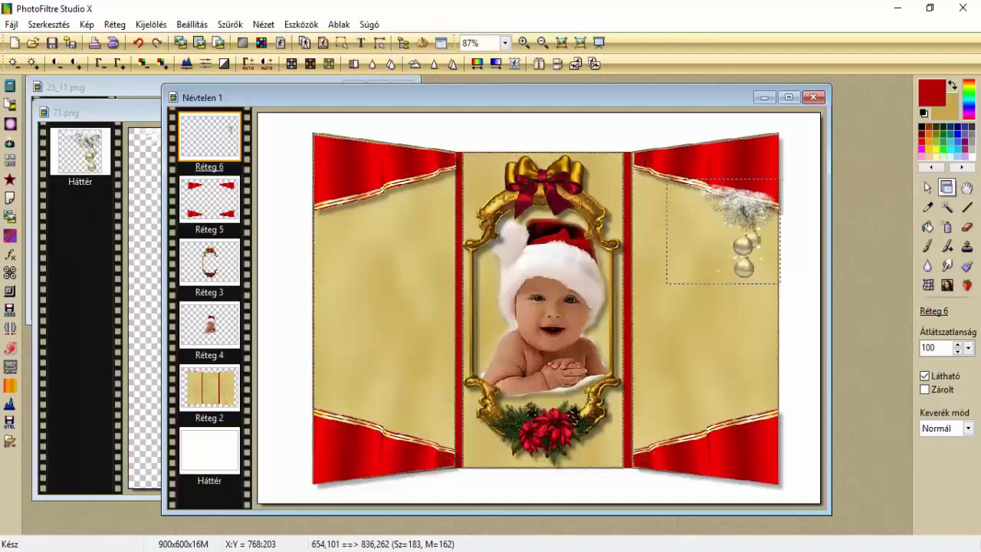
# Place the branch layer beneath the drape layer and adjust its position so it hangs from under the right panel's upper drape.
pyautogui.moveTo(209, 136); pyautogui.dragTo(209, 207)
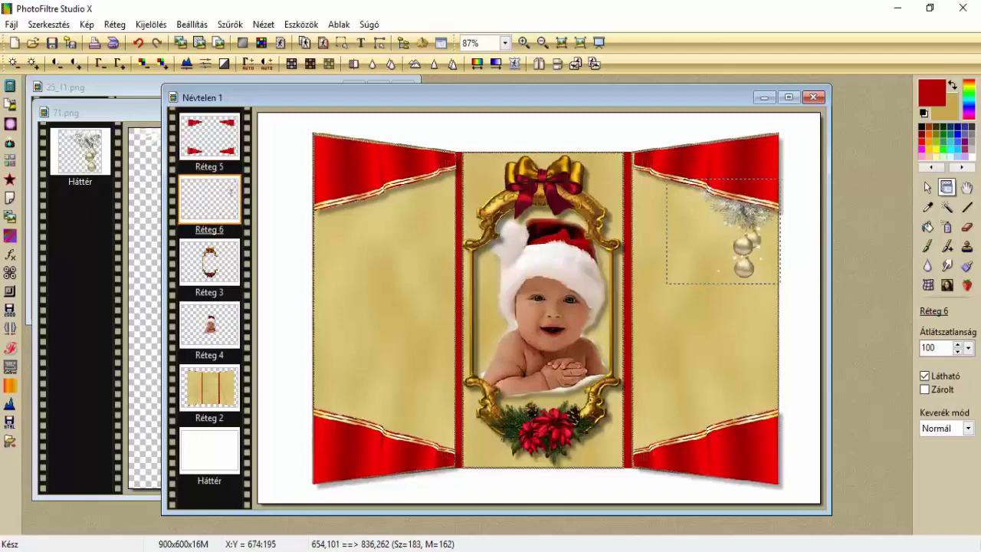
pyautogui.moveTo(740, 218); pyautogui.dragTo(741, 229)
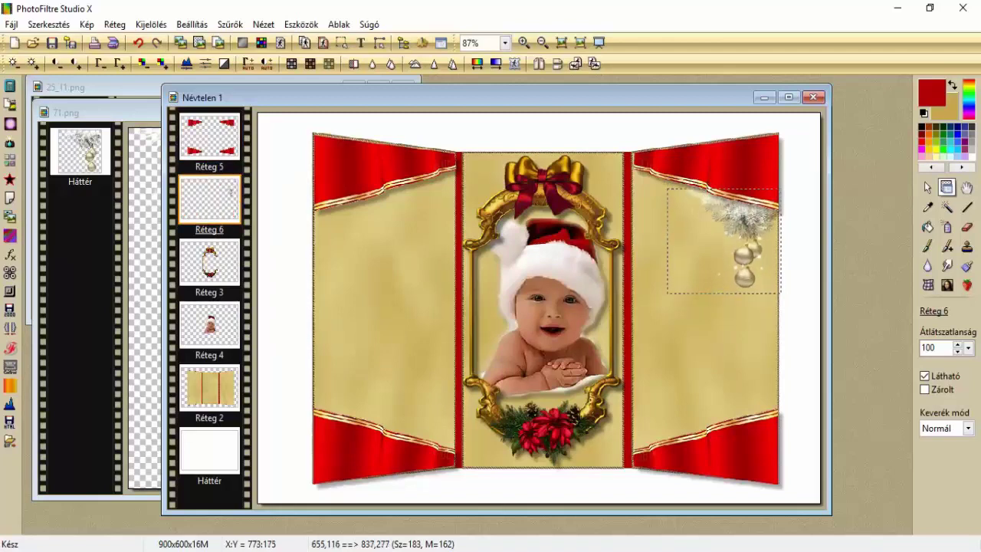
pyautogui.press('Up')
pyautogui.press('Up')
pyautogui.press('Up')
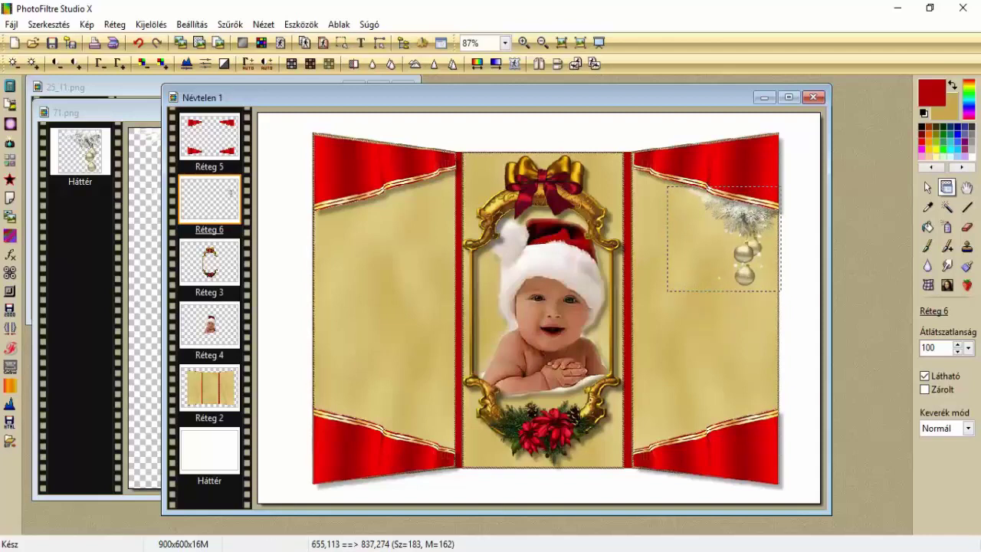
# Place a horizontally mirrored duplicate of the branch layer under the left panel's upper drape, and nudge the original slightly to match.
pyautogui.rightClick(227, 206)
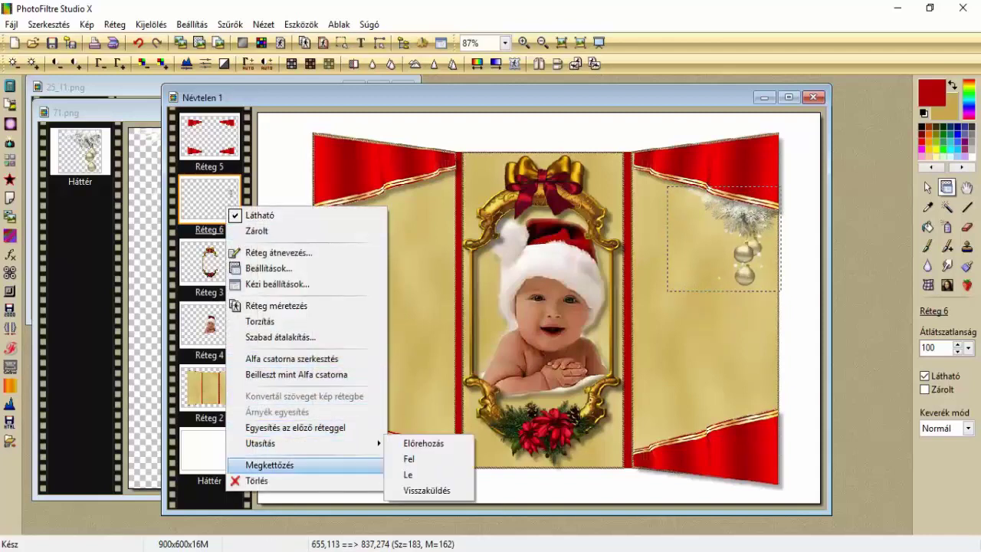
pyautogui.click(266, 464)
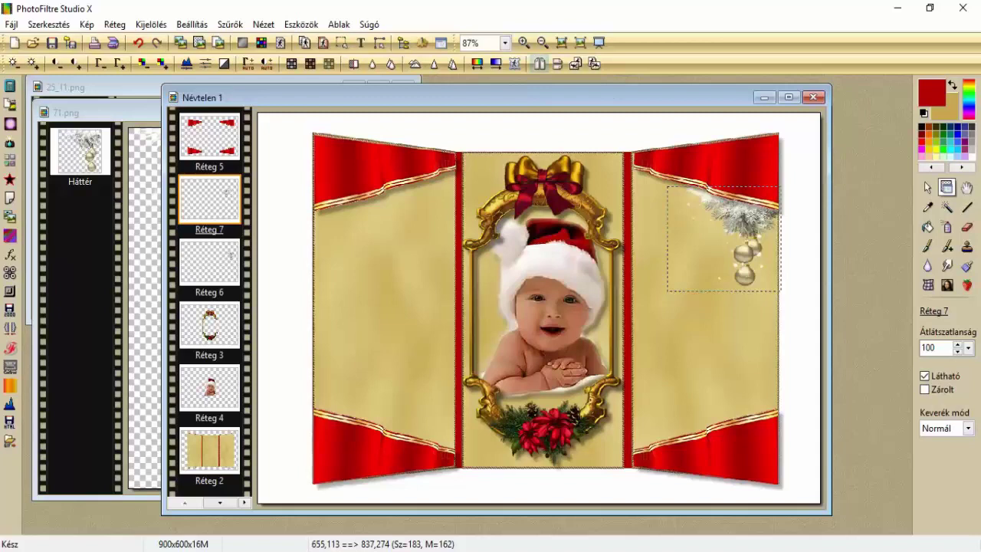
pyautogui.click(540, 64)
pyautogui.moveTo(701, 214); pyautogui.dragTo(346, 219)
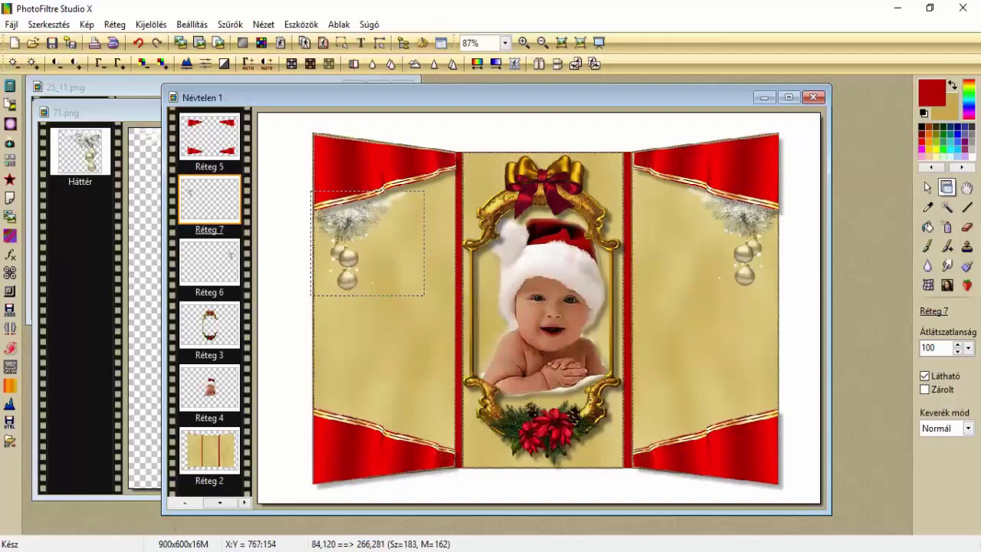
pyautogui.moveTo(739, 213); pyautogui.dragTo(741, 211)
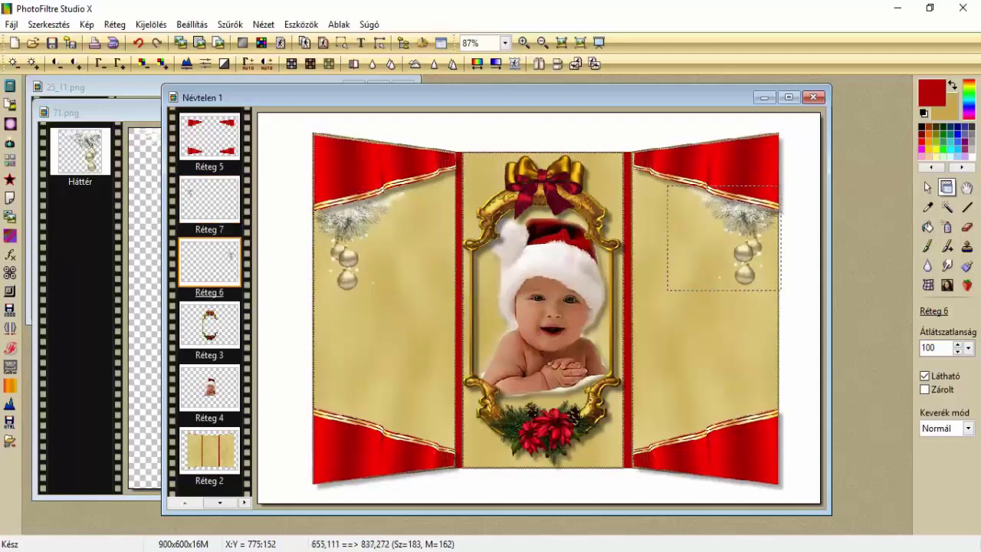
# Merge the mirrored branch layer with the original branch layer below it and sharpen the merged layer.
pyautogui.rightClick(212, 198)
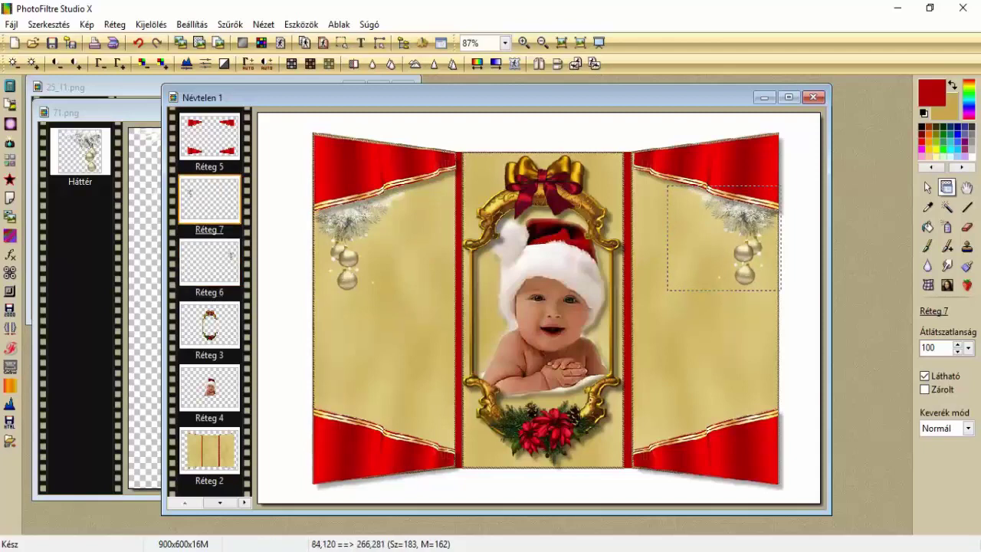
pyautogui.click(282, 411)
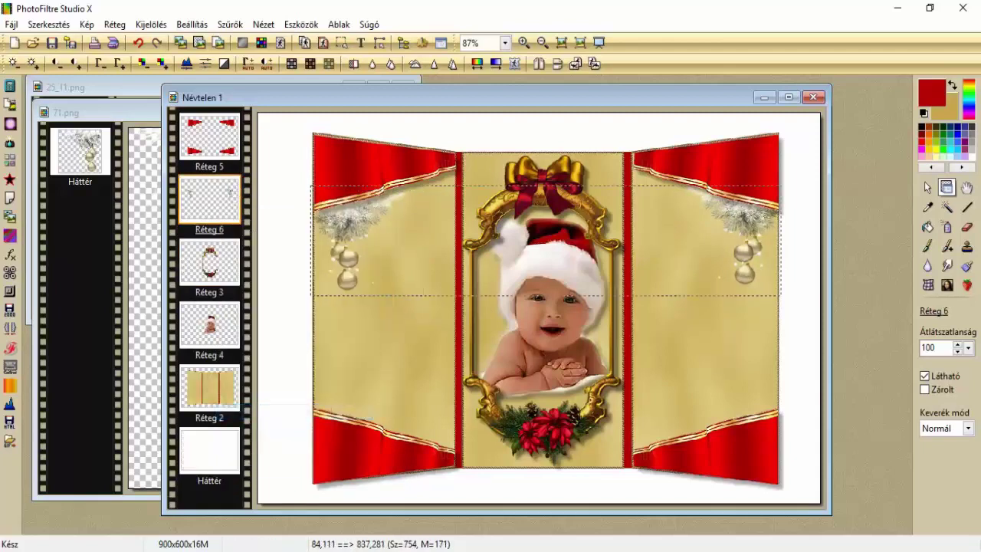
pyautogui.click(230, 23)
pyautogui.moveTo(249, 72)
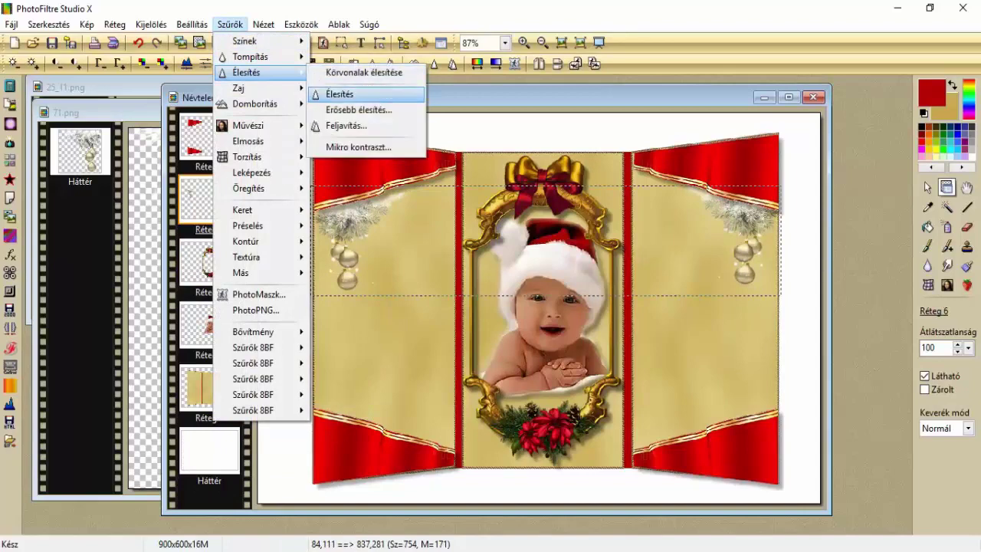
pyautogui.click(337, 92)
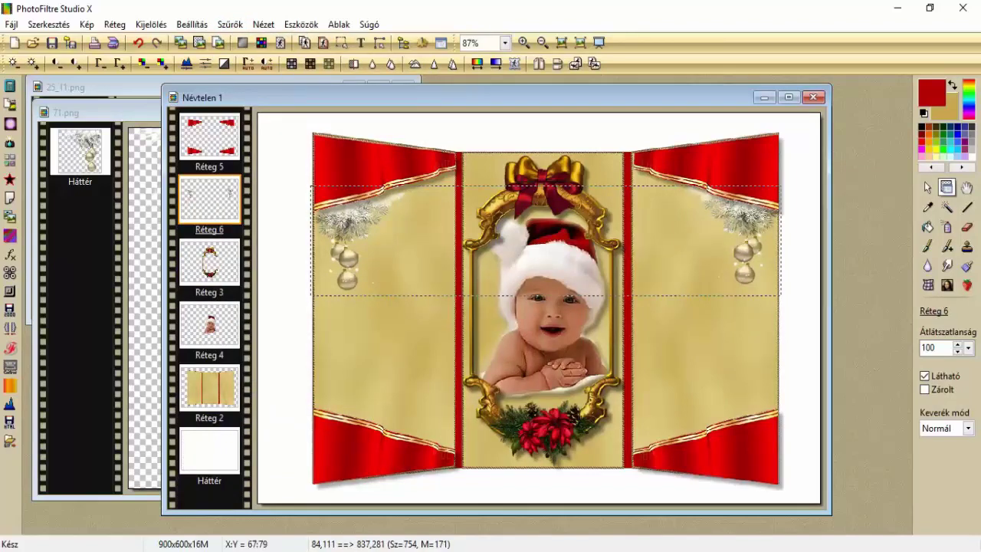
# Add a black drop shadow to the merged branch layer with X and Y offsets of 7, radius 7 and 30% opacity.
pyautogui.rightClick(221, 202)
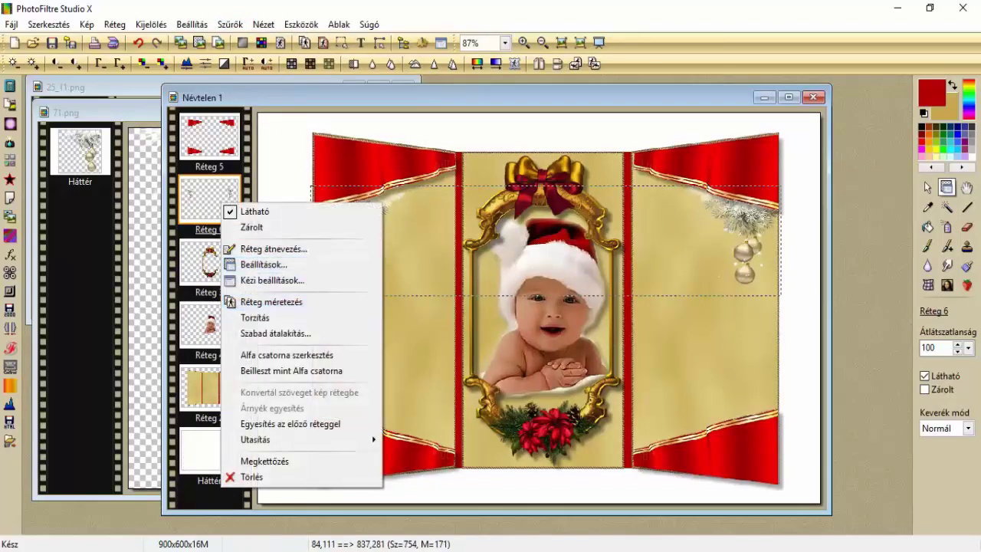
pyautogui.click(264, 263)
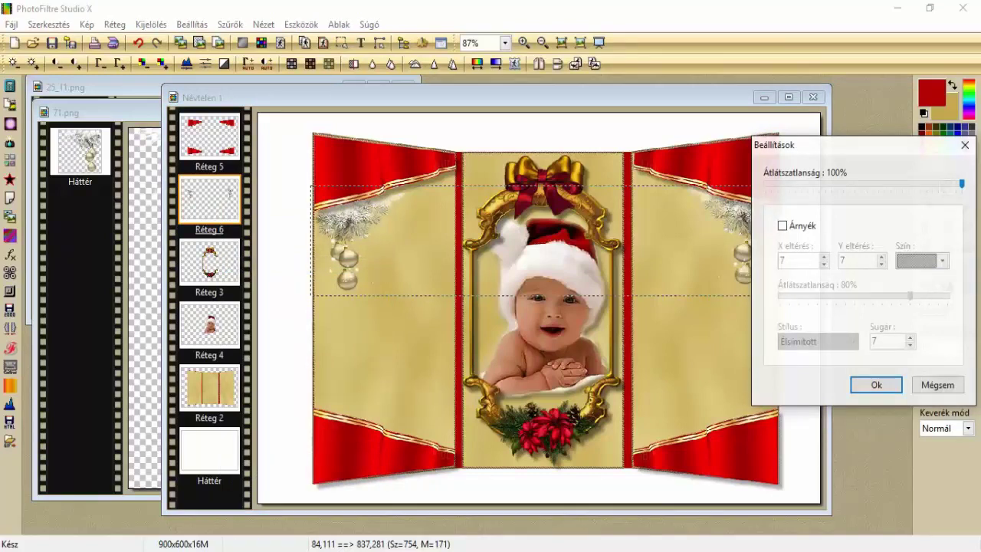
pyautogui.click(783, 225)
pyautogui.moveTo(910, 296); pyautogui.dragTo(834, 295)
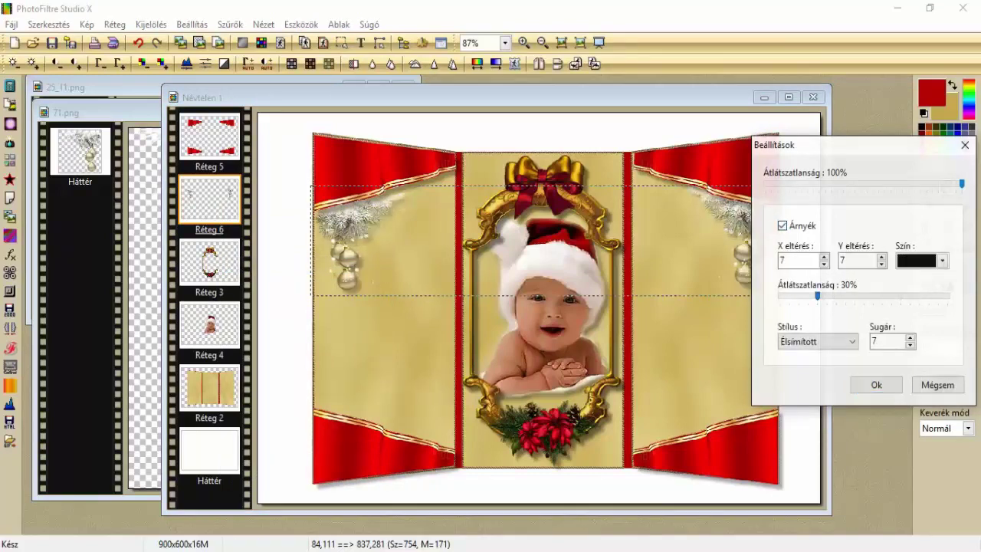
pyautogui.click(876, 385)
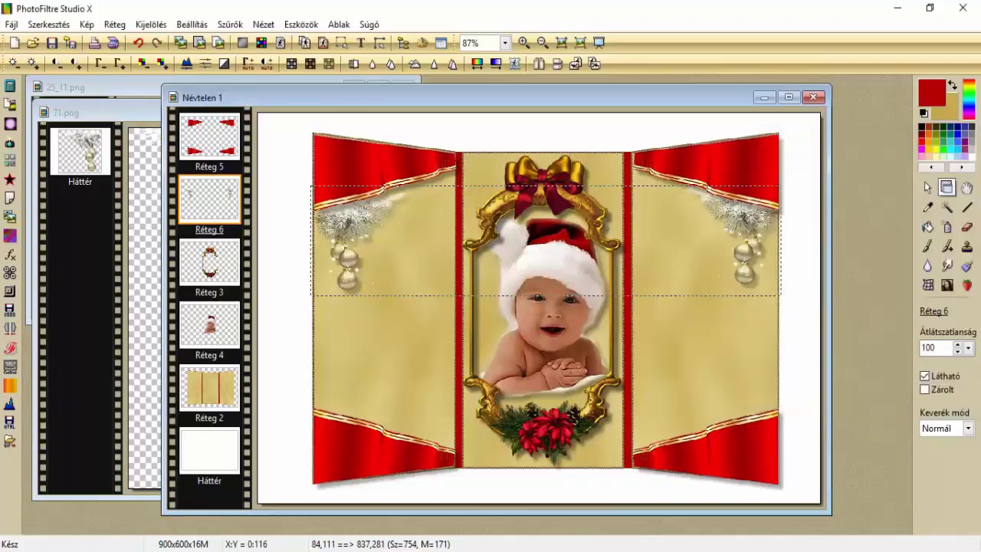
# Close the 71.png image, minimise the 25_11.png reference card and select the card's background layer.
pyautogui.click(100, 112)
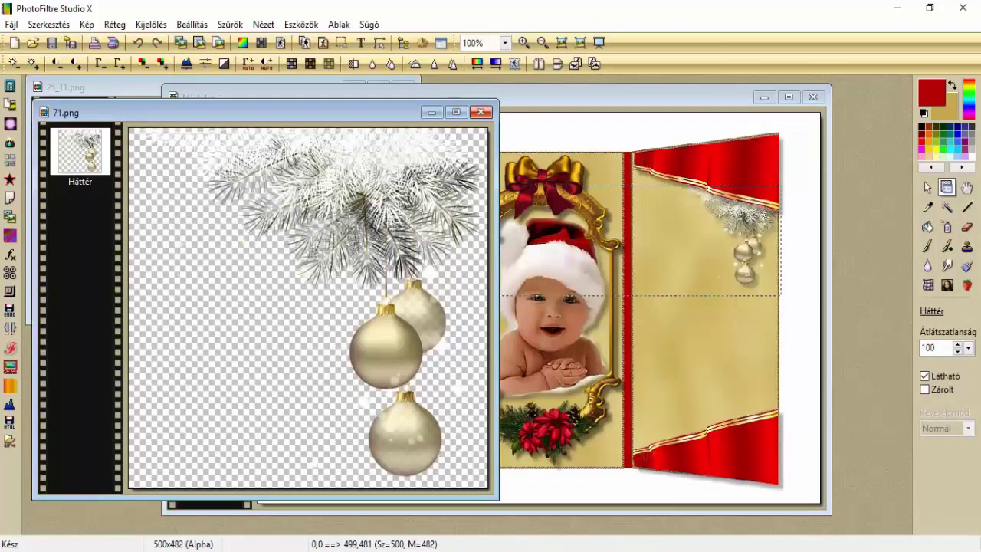
pyautogui.click(481, 112)
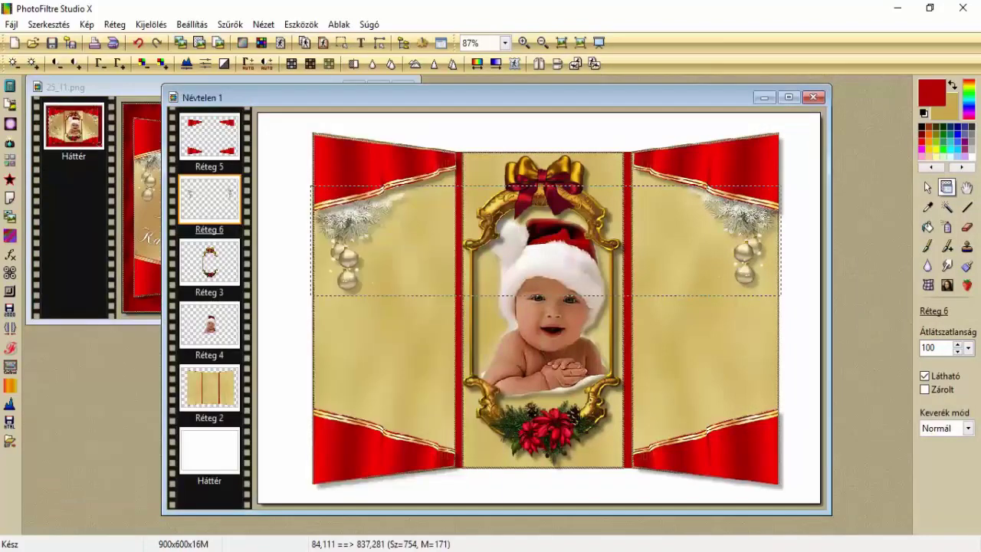
pyautogui.click(100, 87)
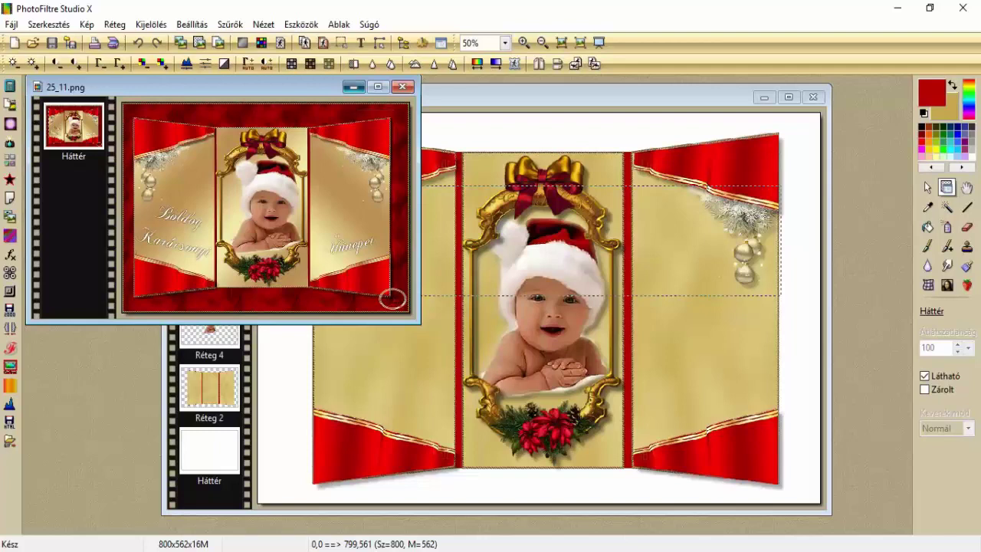
pyautogui.click(353, 87)
pyautogui.click(209, 451)
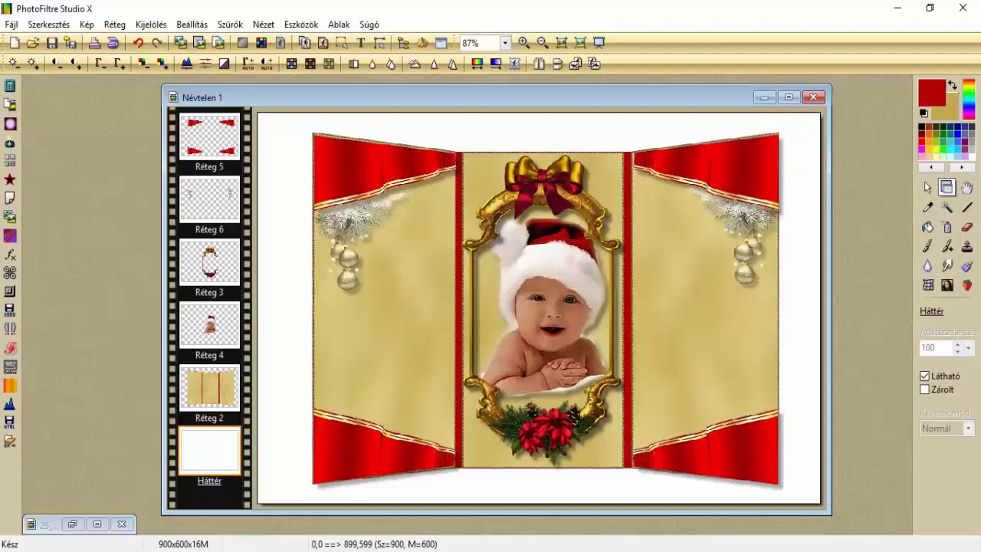
pyautogui.click(230, 23)
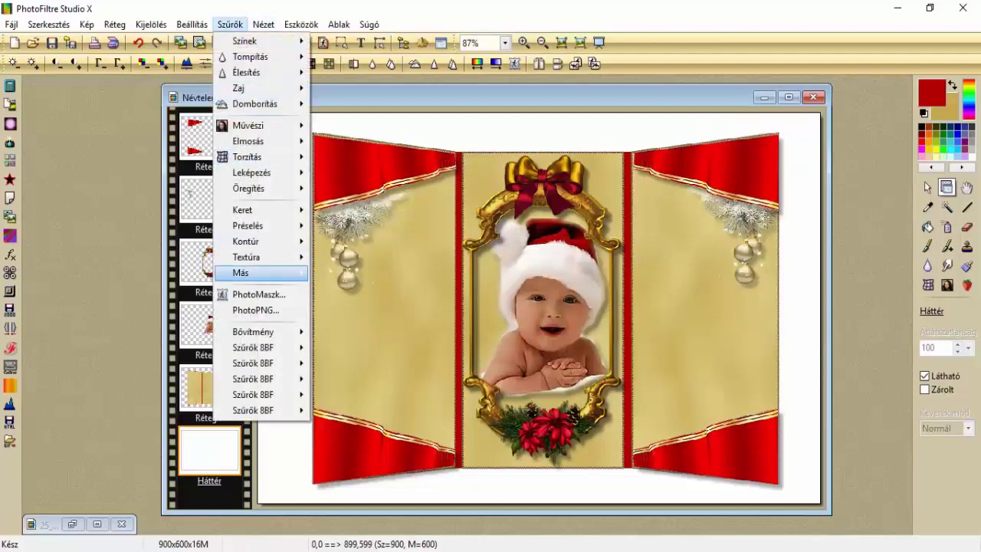
pyautogui.moveTo(246, 257)
pyautogui.click(338, 426)
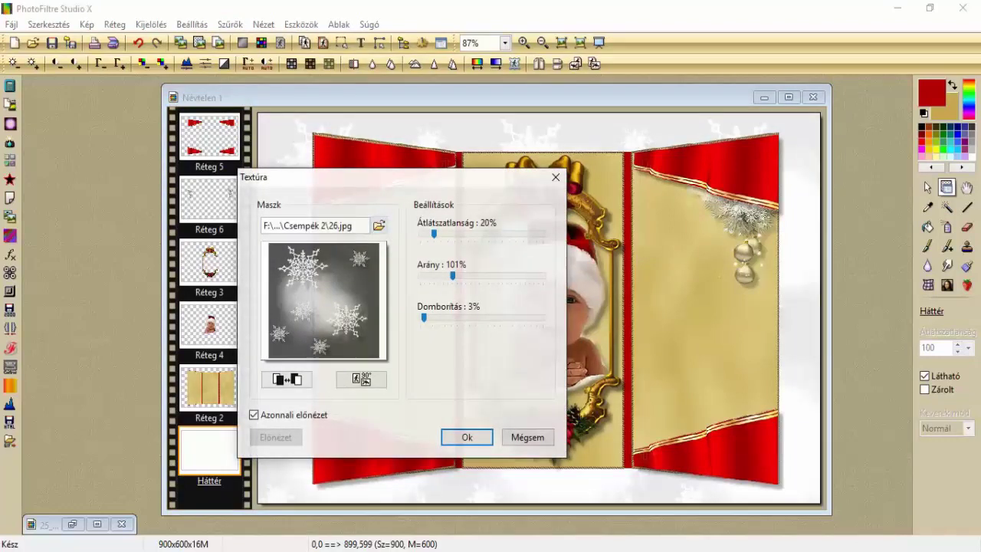
pyautogui.click(378, 225)
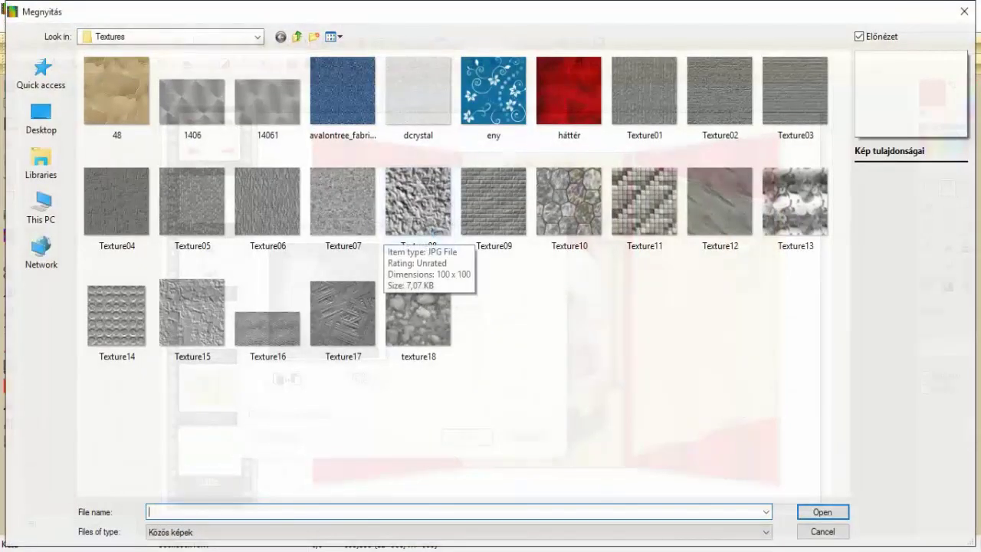
pyautogui.doubleClick(569, 91)
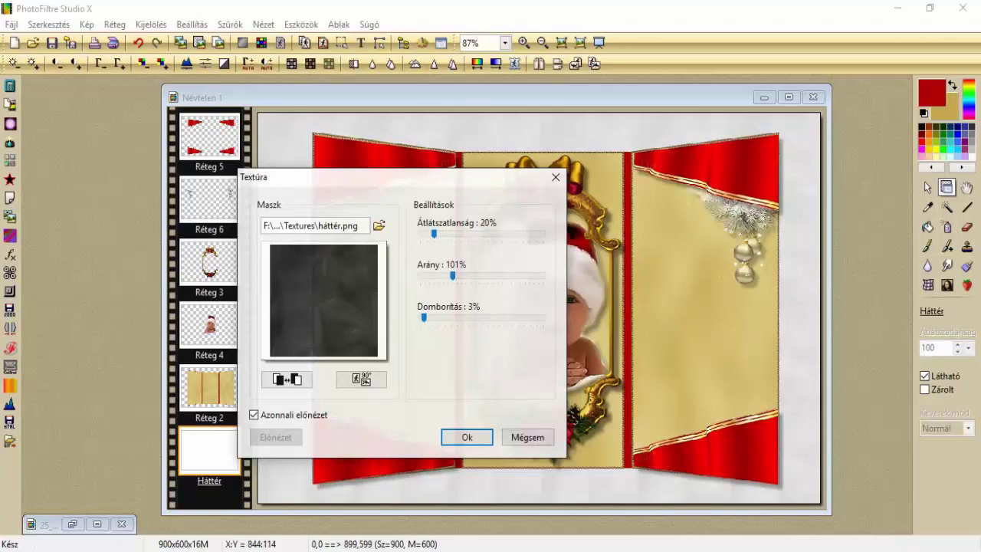
pyautogui.click(527, 437)
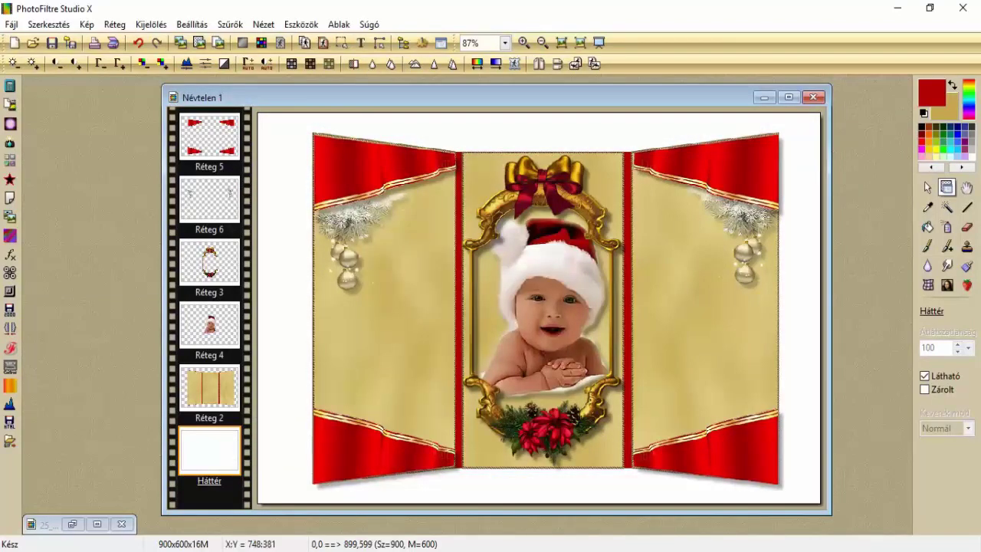
# Fill the white background layer with the dark red foreground colour at 100% opacity.
pyautogui.click(927, 227)
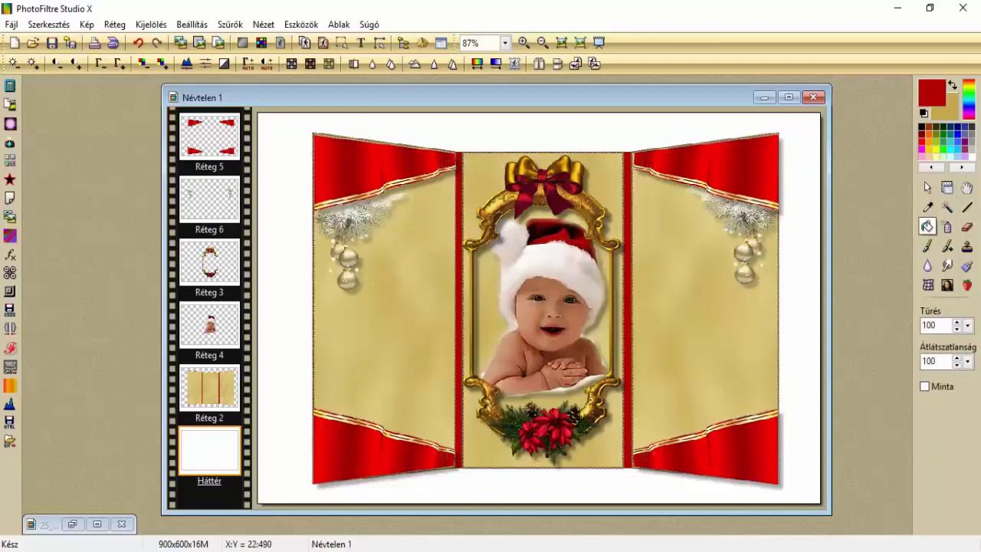
pyautogui.click(286, 424)
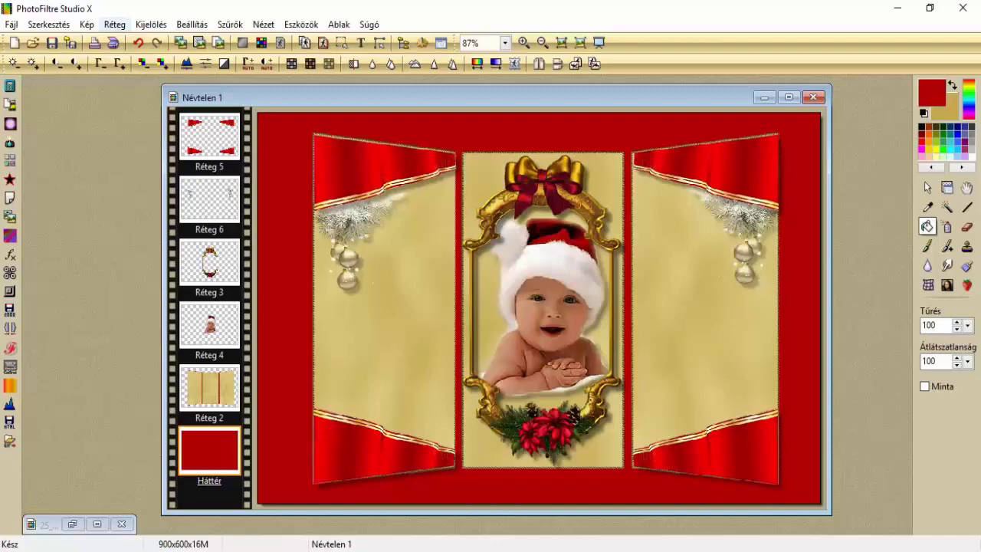
# Add a new empty layer directly above the red background.
pyautogui.click(114, 24)
pyautogui.moveTo(131, 39)
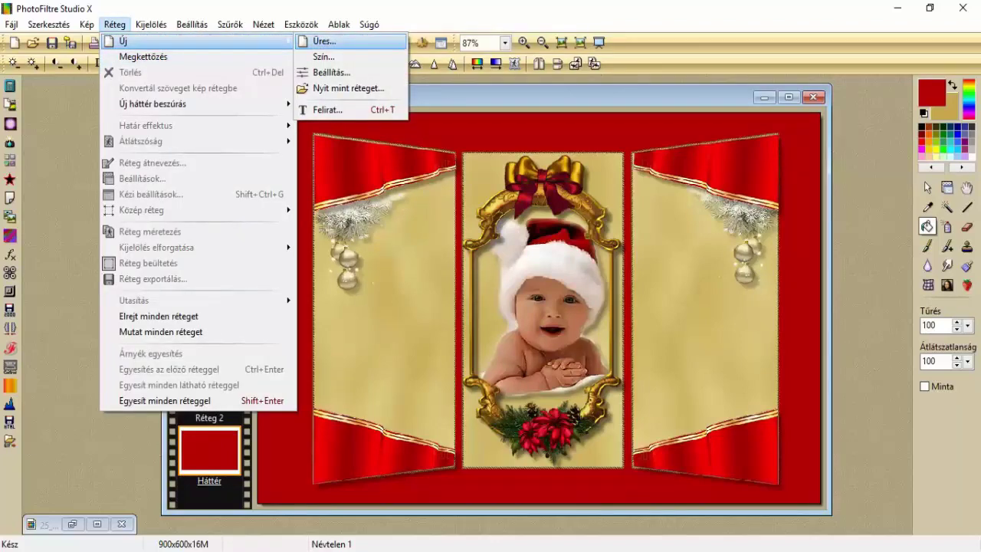
pyautogui.click(322, 39)
pyautogui.click(642, 464)
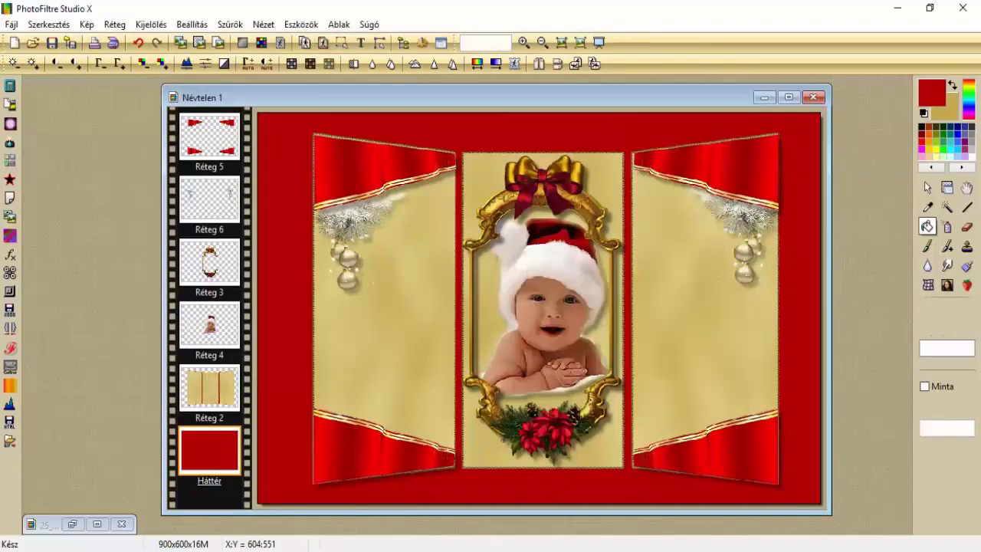
# Load háttér.png as the texture mask for the empty layer and set the texture's opacity to 50%.
pyautogui.click(230, 23)
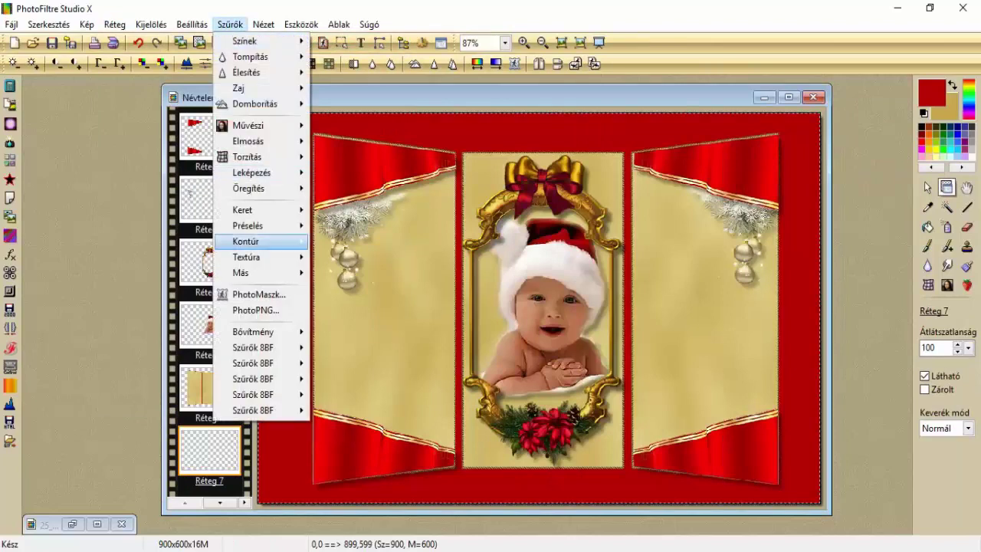
pyautogui.moveTo(245, 241)
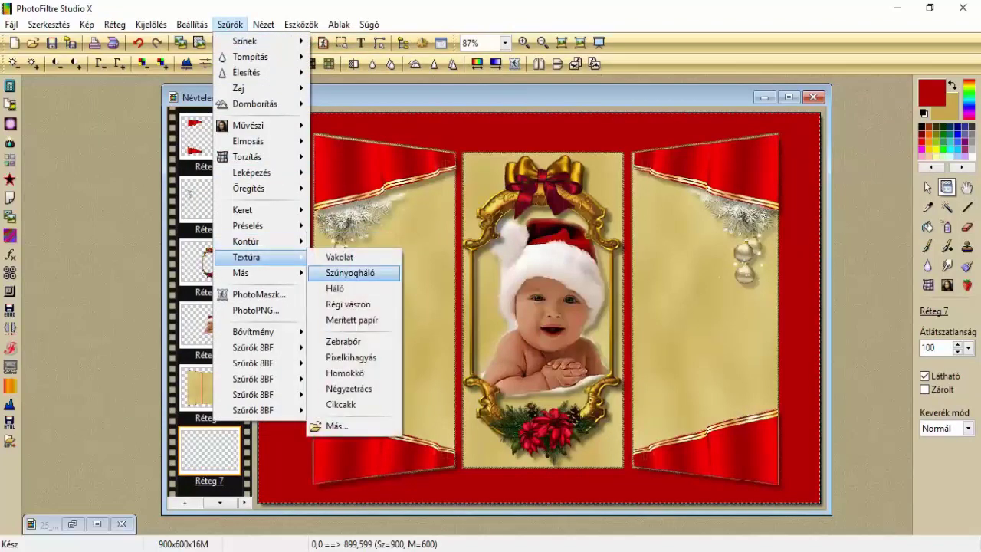
pyautogui.click(338, 426)
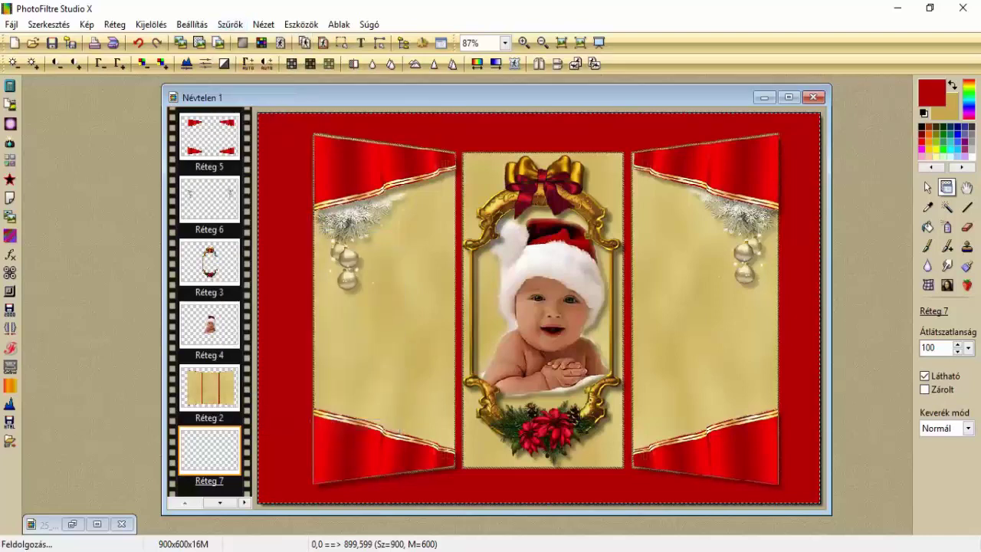
pyautogui.click(379, 225)
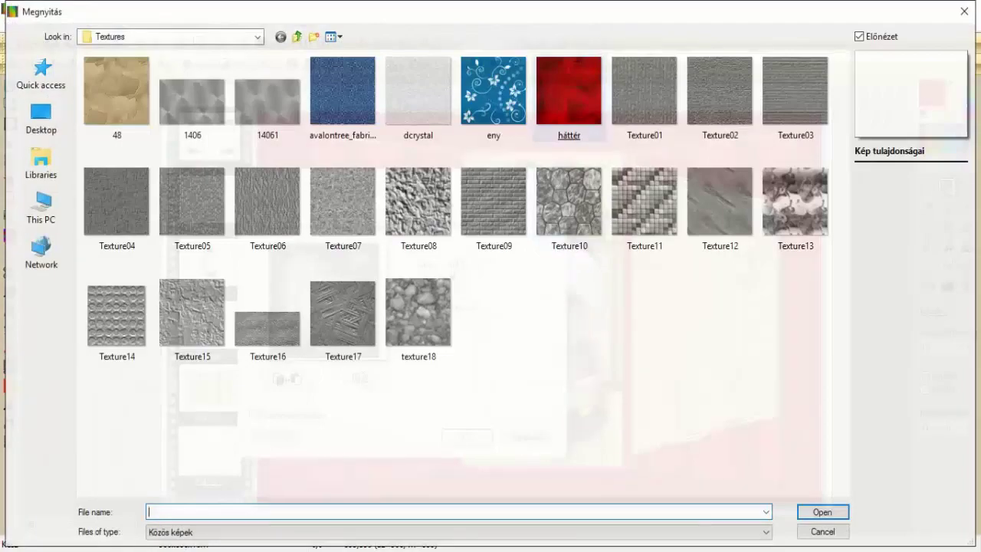
pyautogui.doubleClick(569, 90)
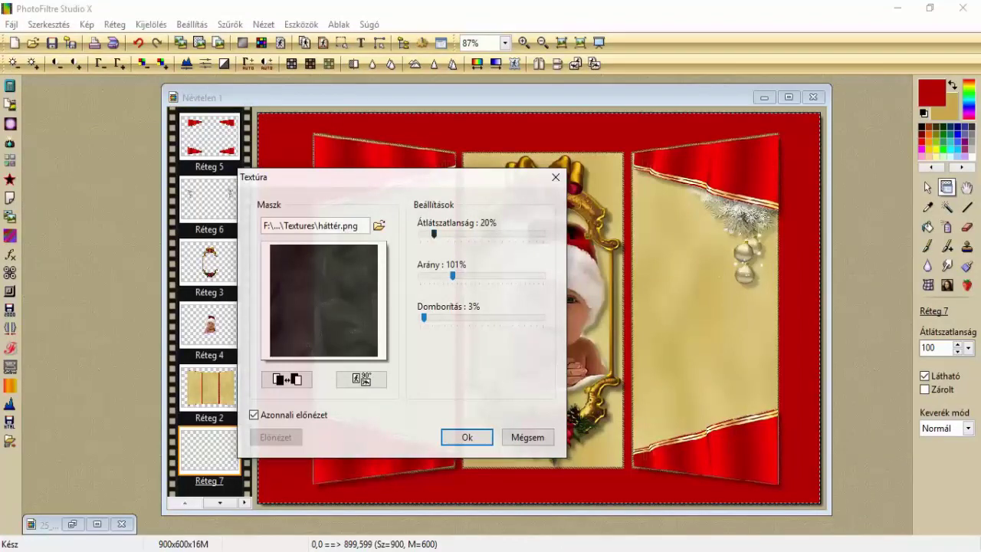
pyautogui.moveTo(434, 233); pyautogui.dragTo(474, 233)
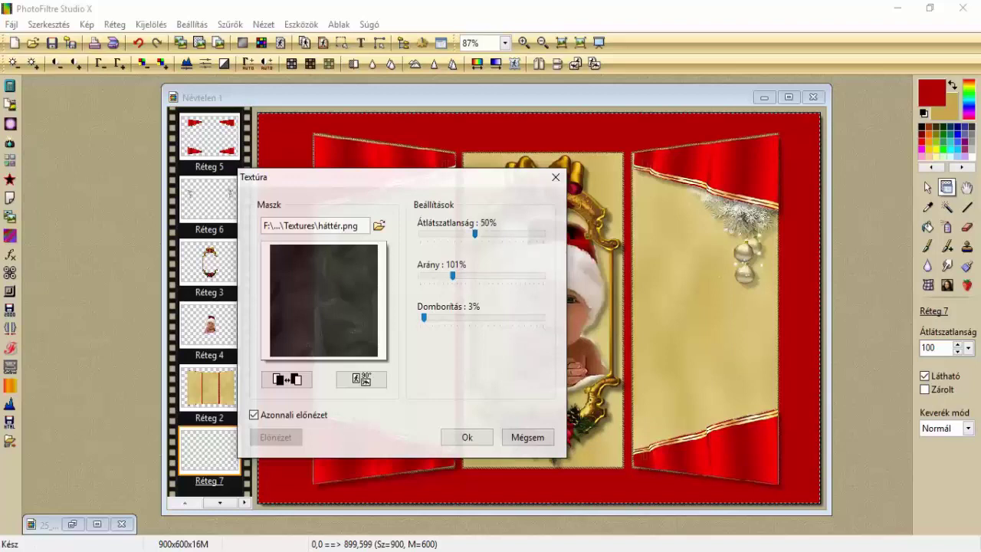
# Try to apply the texture to the empty layer with a ratio of 101% and embossing of 4%.
pyautogui.moveTo(452, 276); pyautogui.dragTo(449, 276)
pyautogui.moveTo(448, 275); pyautogui.dragTo(450, 275)
pyautogui.press('Right')
pyautogui.press('Right')
pyautogui.press('Right')
pyautogui.press('Right')
pyautogui.press('Right')
pyautogui.press('Right')
pyautogui.press('Right')
pyautogui.press('Right')
pyautogui.press('Left')
pyautogui.press('Left')
pyautogui.press('Right')
pyautogui.press('Right')
pyautogui.press('Tab')
pyautogui.press('Tab')
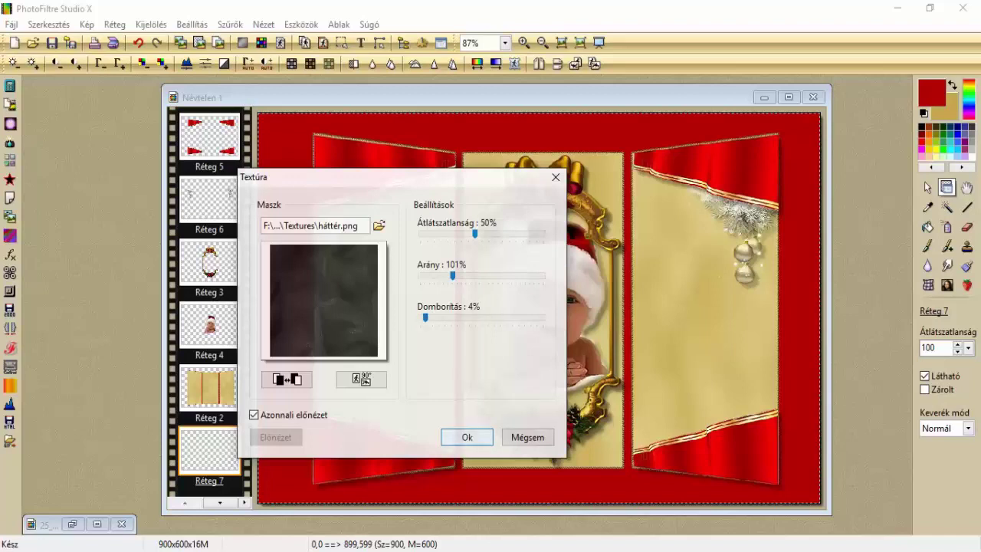
pyautogui.press('Return')
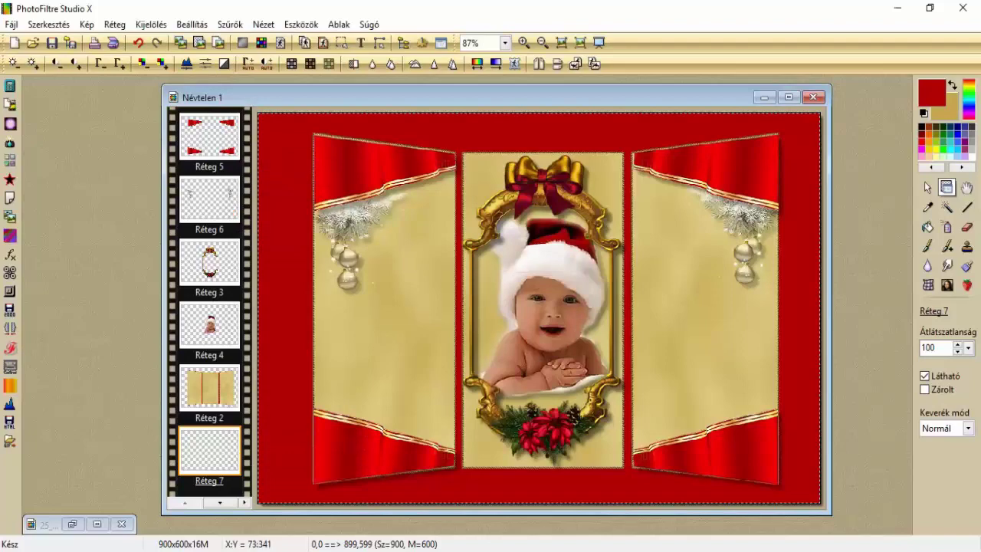
# Delete the empty layer above the red background.
pyautogui.scroll(1, 288, 330)
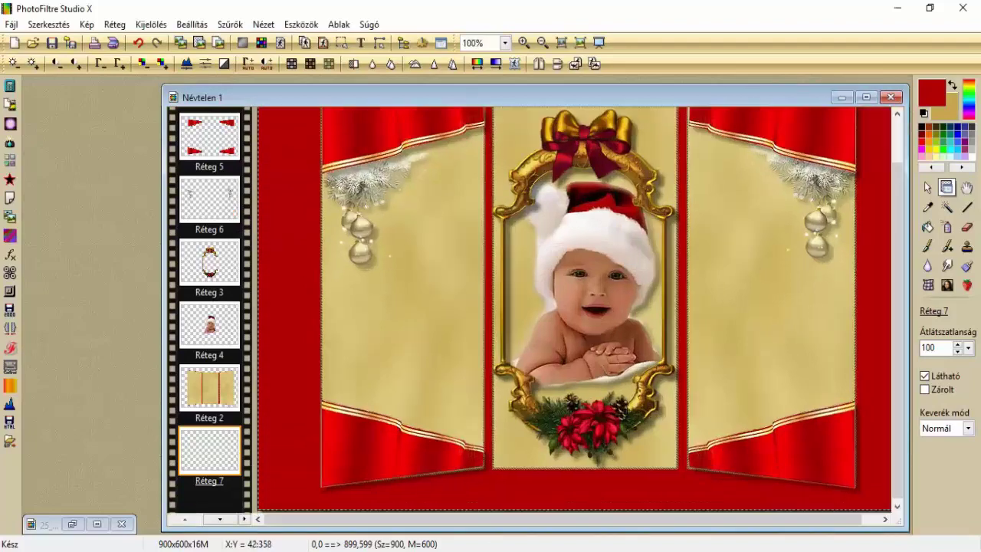
pyautogui.press('-')
pyautogui.press('+')
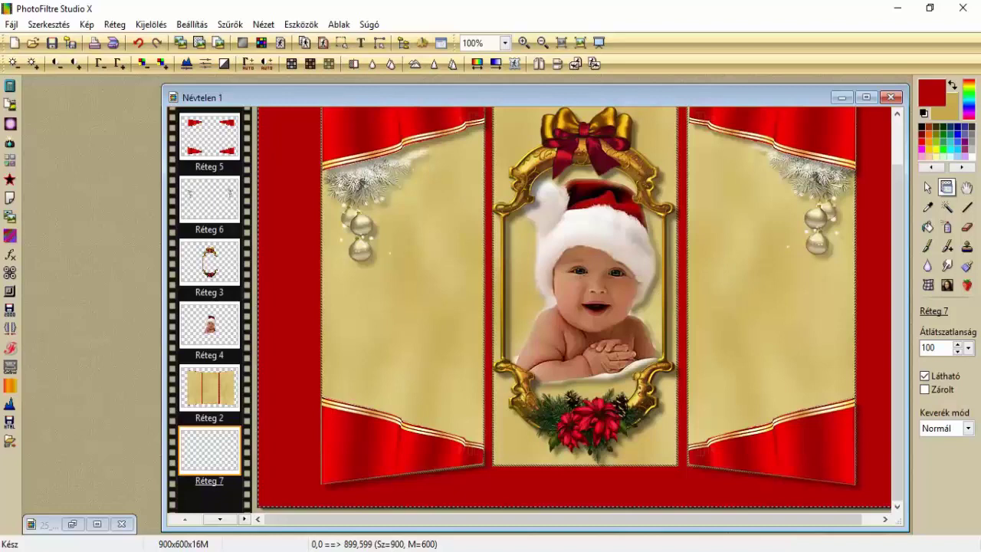
pyautogui.rightClick(209, 163)
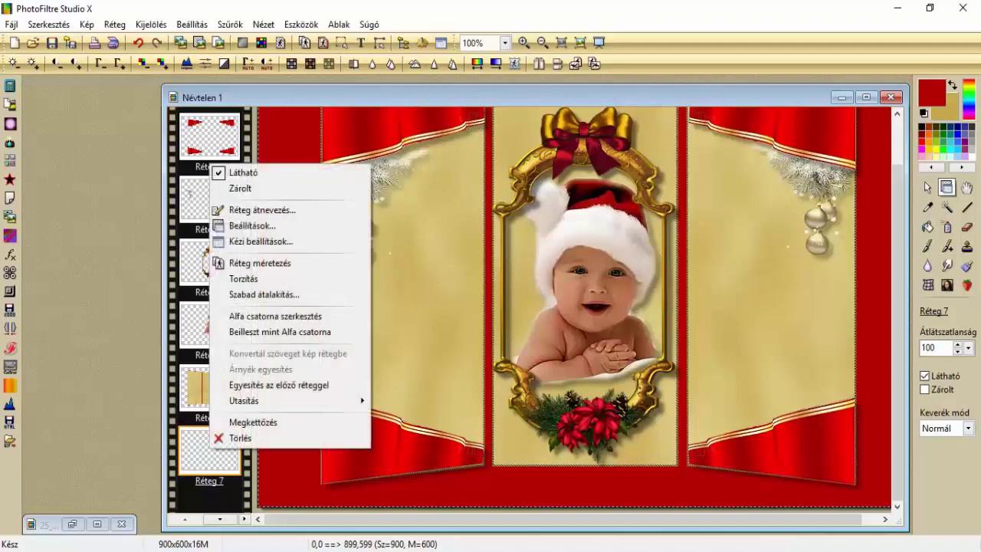
pyautogui.click(240, 438)
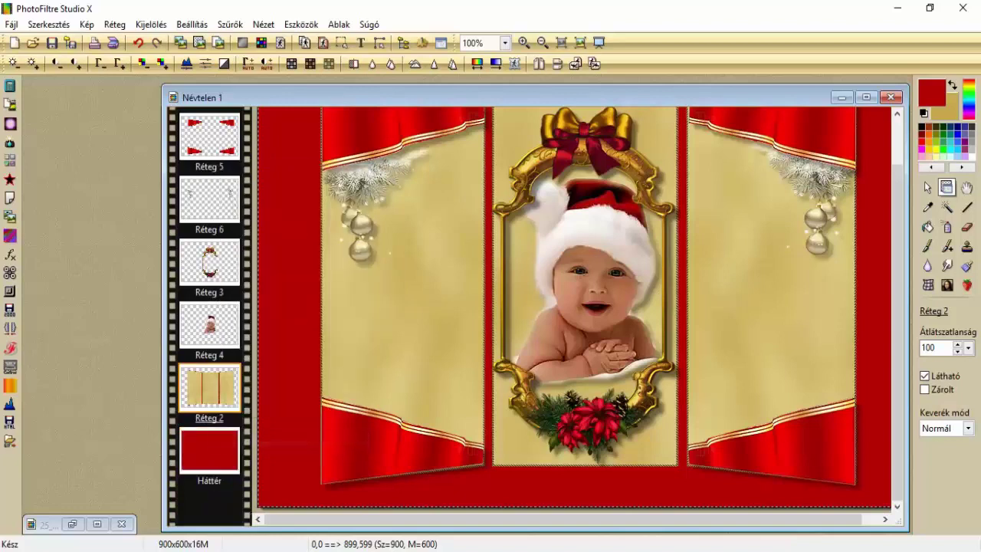
# Duplicate the red background layer.
pyautogui.rightClick(217, 164)
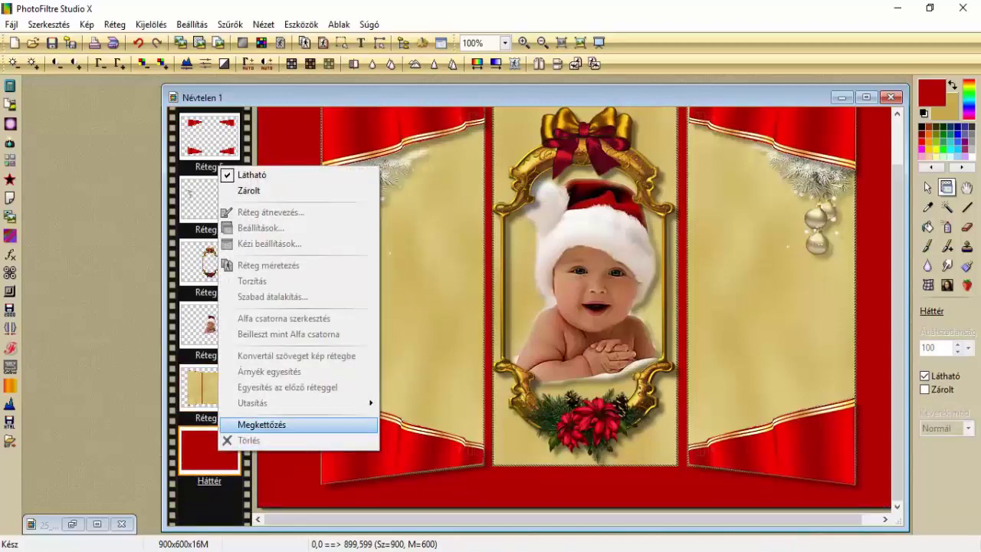
pyautogui.click(261, 424)
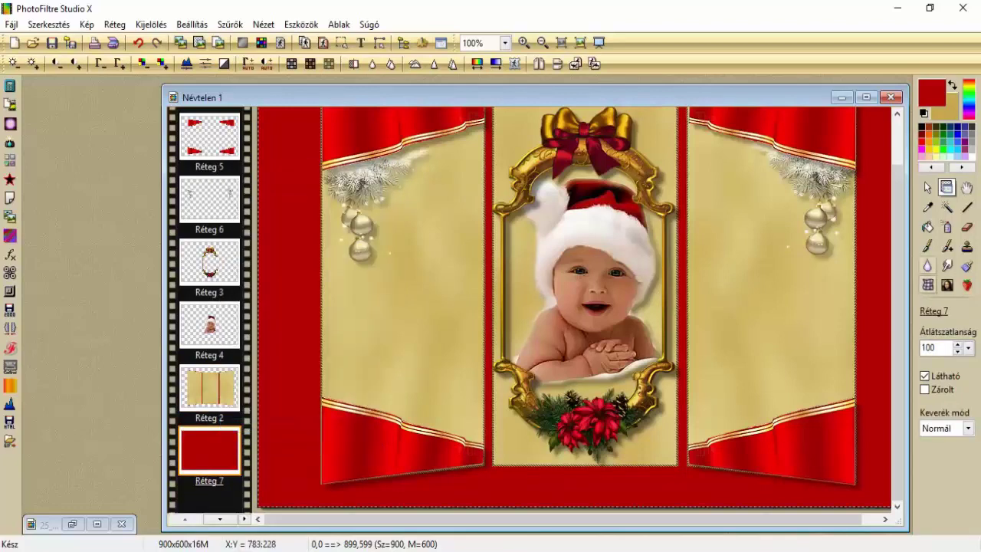
# Apply the háttér.png texture to the duplicated red layer with 50% opacity, 101% ratio and 4% embossing.
pyautogui.click(543, 42)
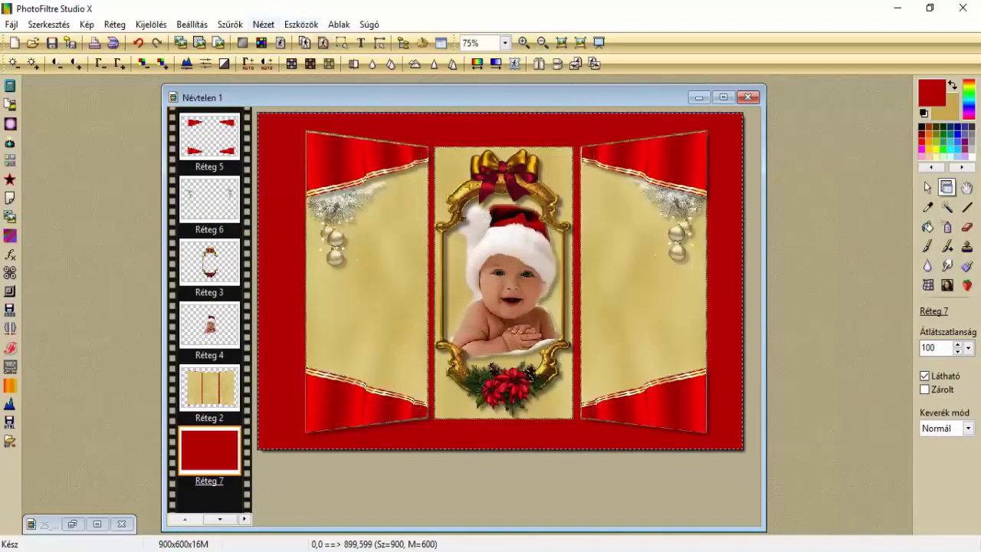
pyautogui.click(230, 24)
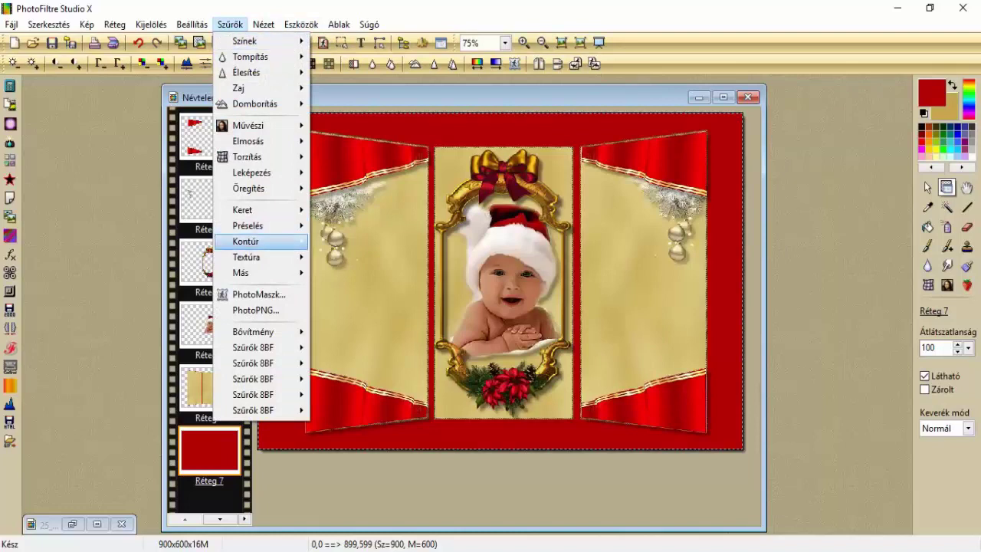
pyautogui.moveTo(246, 257)
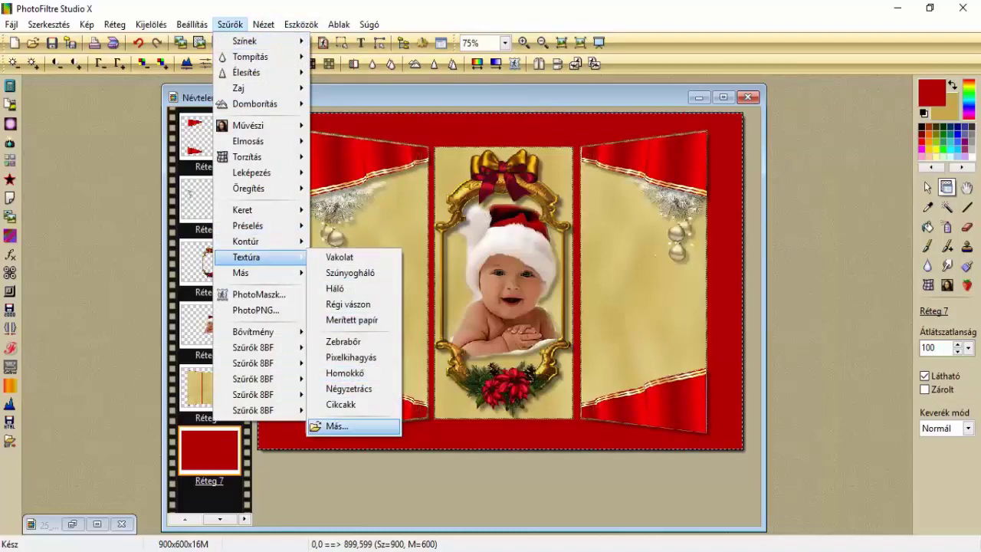
pyautogui.click(336, 425)
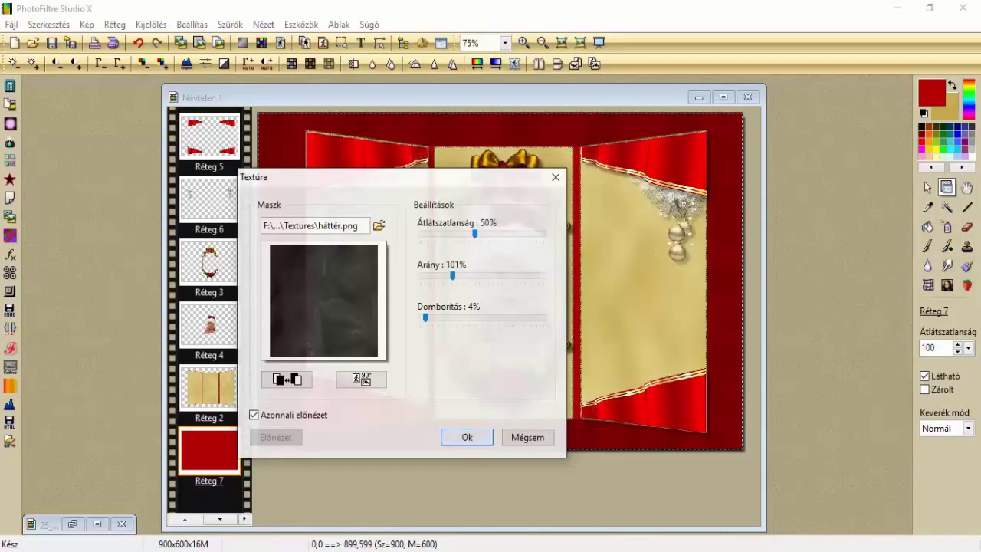
pyautogui.click(467, 437)
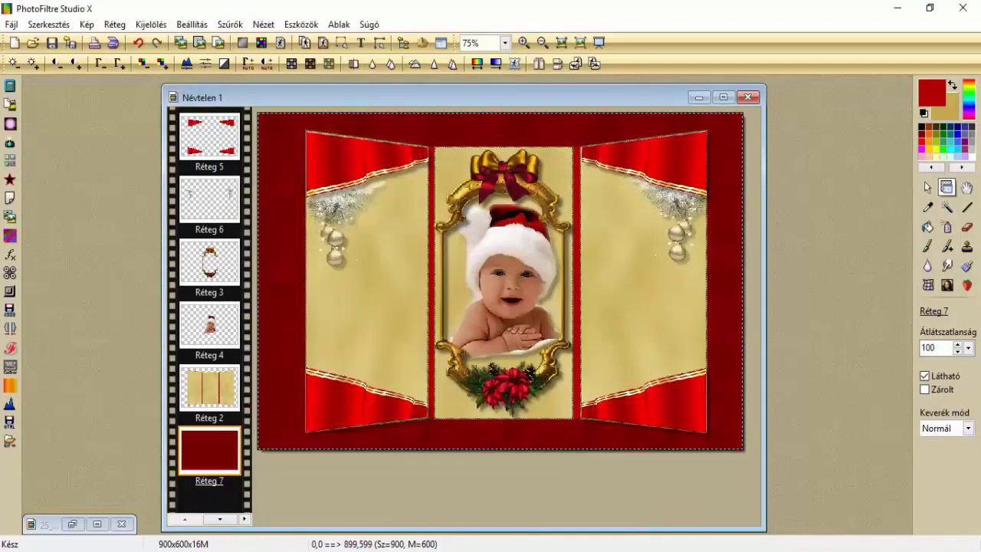
# Apply the Micro contrast filter to the textured red layer with 100% intensity and a 12-pixel radius.
pyautogui.click(230, 24)
pyautogui.moveTo(261, 72)
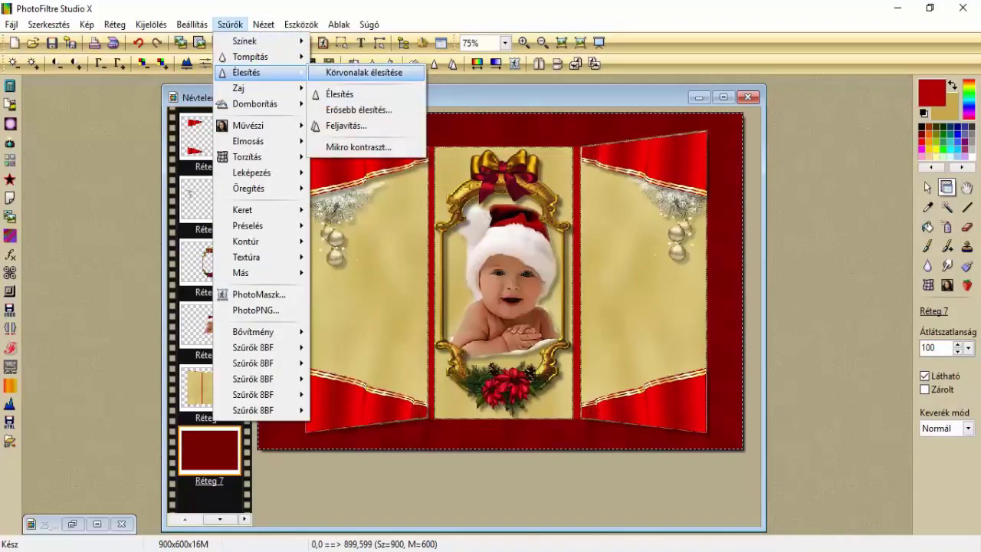
pyautogui.click(349, 148)
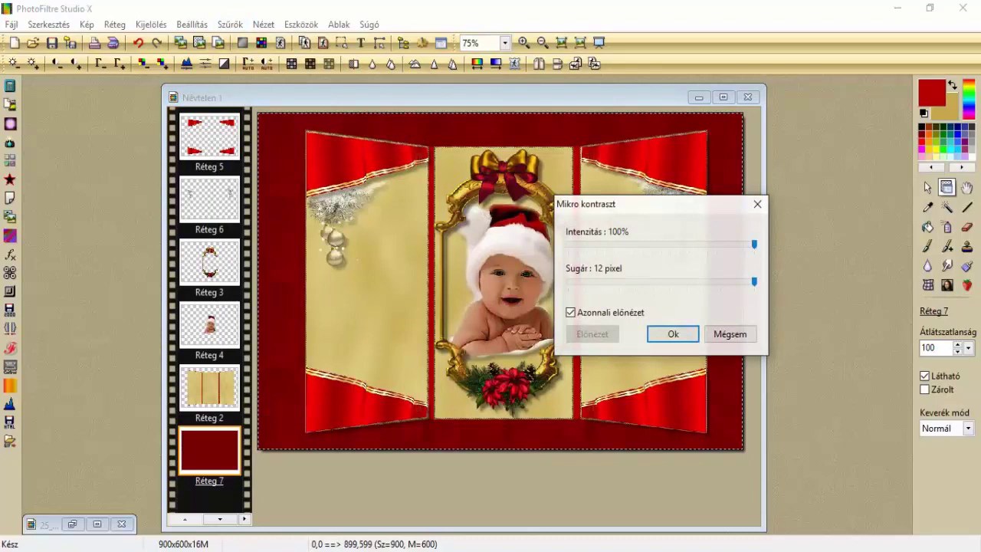
pyautogui.click(673, 333)
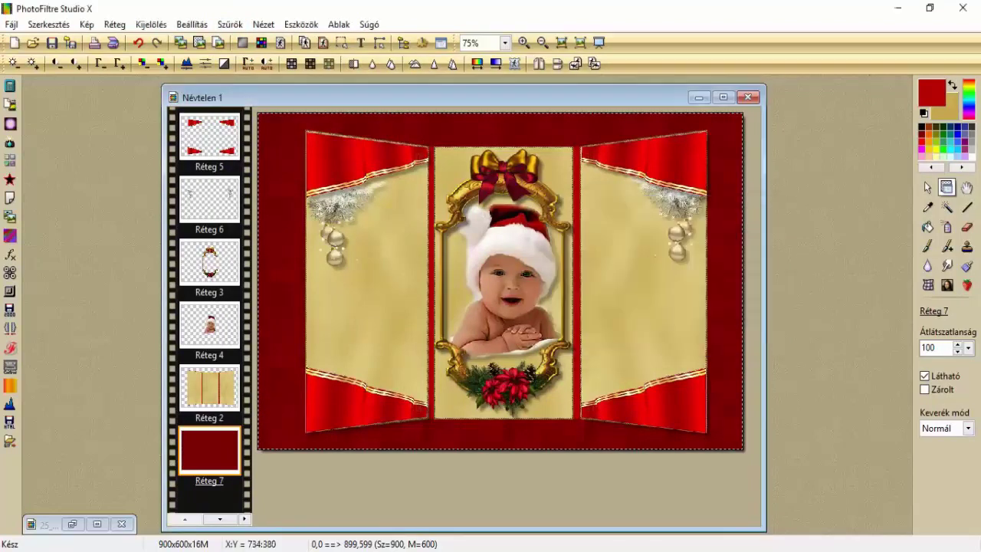
# Adjust the level of the stronger sharpening filter and apply it to the textured red layer at 100% intensity.
pyautogui.click(230, 24)
pyautogui.moveTo(253, 72)
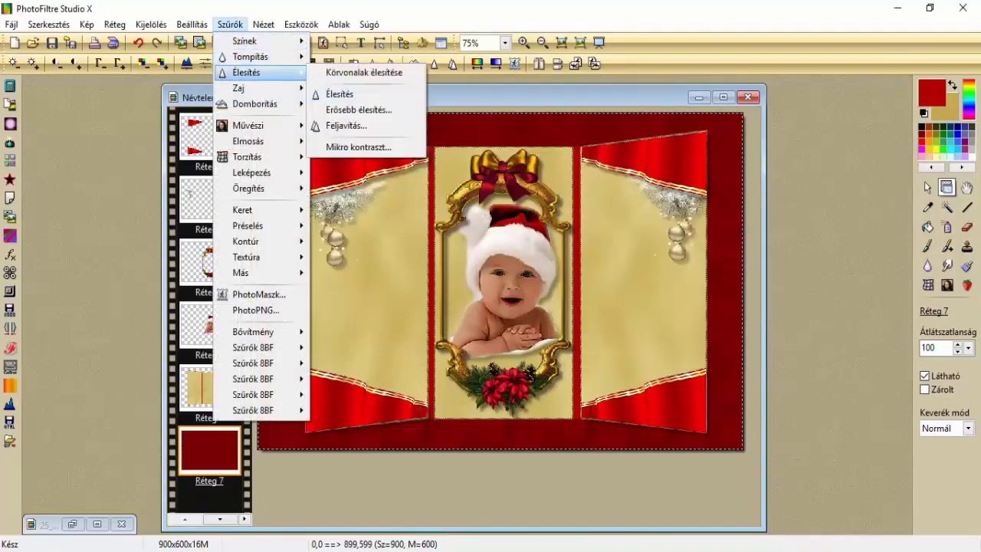
pyautogui.click(359, 109)
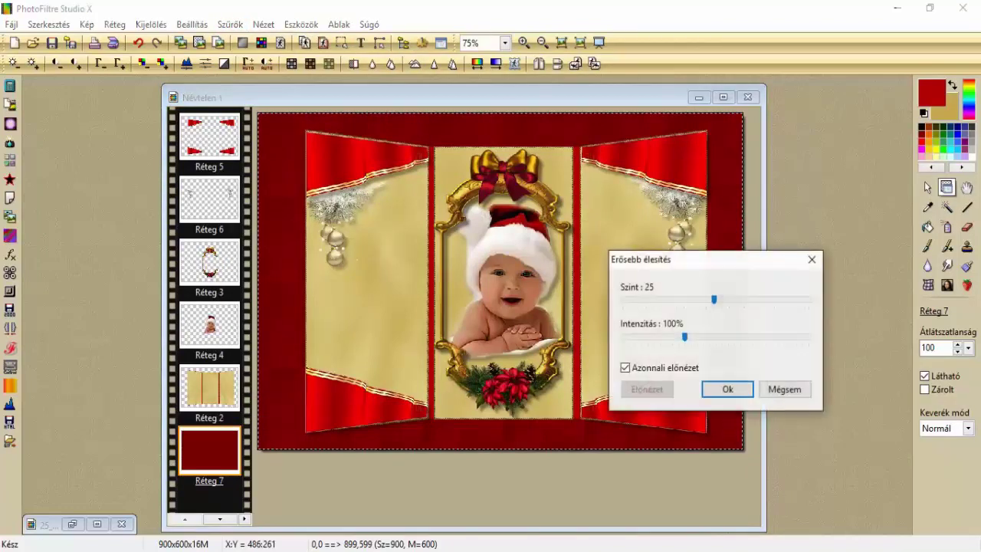
pyautogui.moveTo(714, 298); pyautogui.dragTo(809, 299)
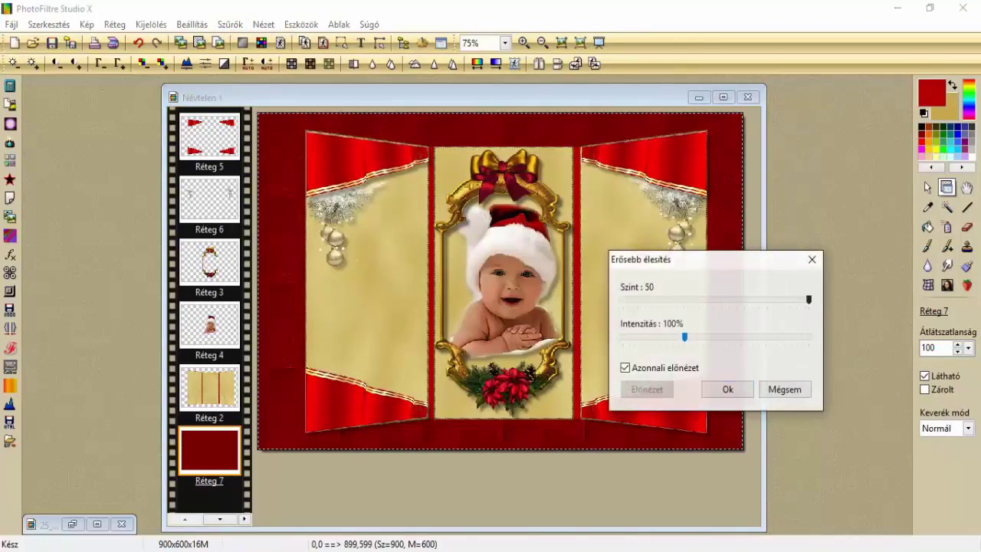
pyautogui.moveTo(809, 298); pyautogui.dragTo(706, 299)
pyautogui.moveTo(707, 299); pyautogui.dragTo(710, 299)
pyautogui.press('Right')
pyautogui.press('Return')
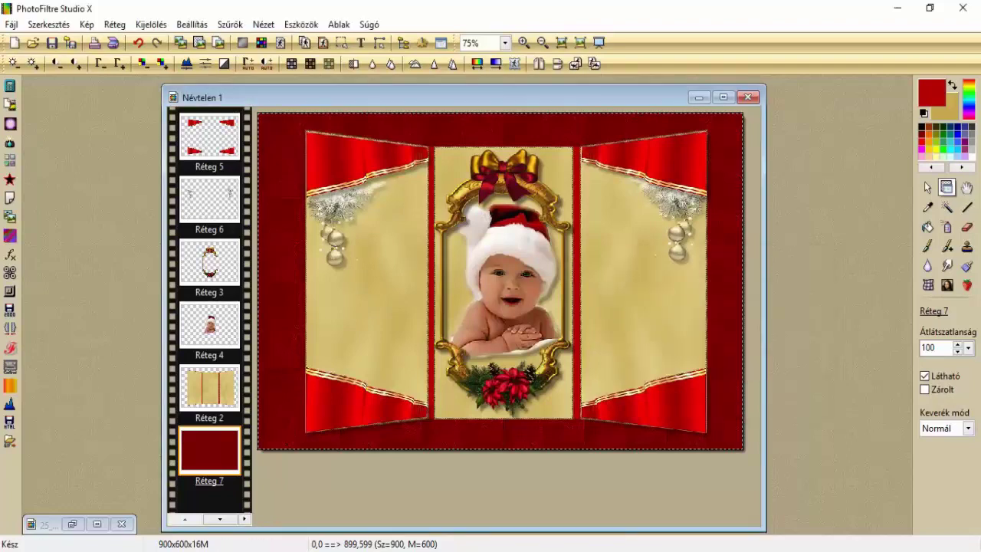
# Merge the textured red layer into the background beneath it and flatten all the card's layers into one.
pyautogui.scroll(-1, 209, 306)
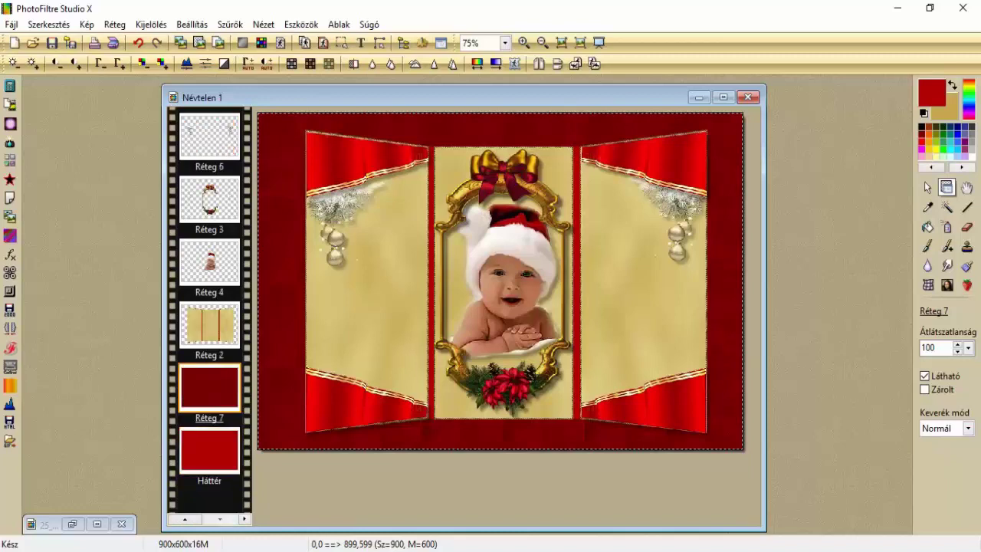
pyautogui.rightClick(220, 391)
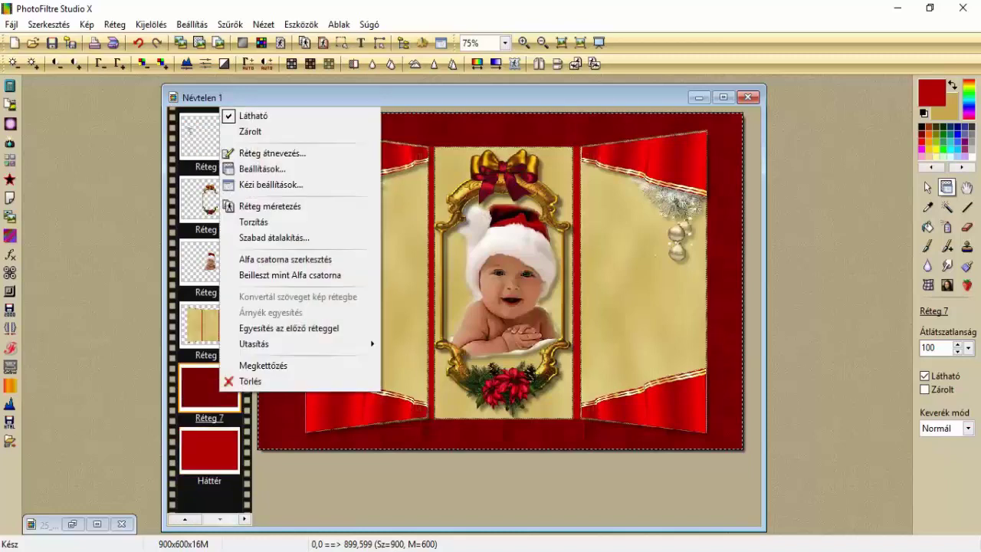
pyautogui.press('Return')
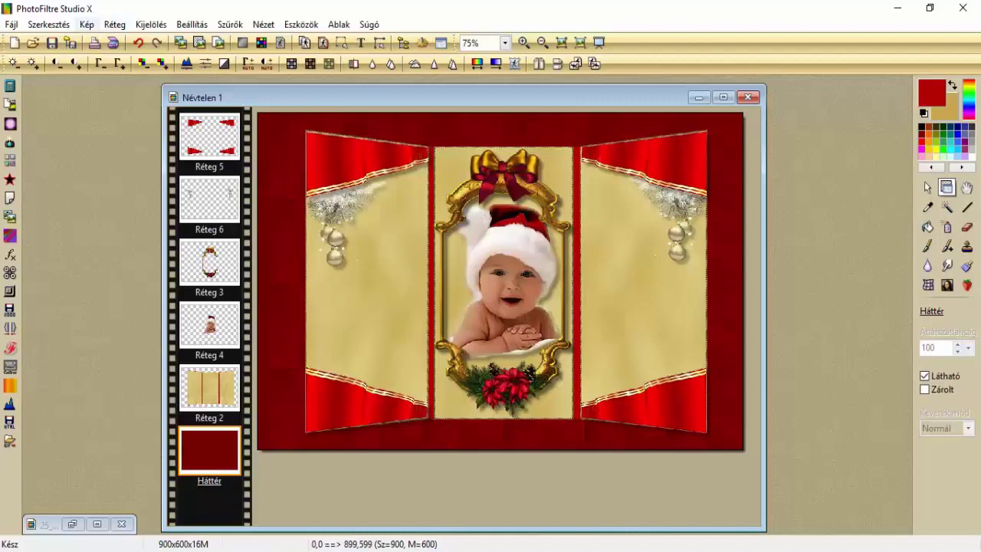
pyautogui.click(115, 24)
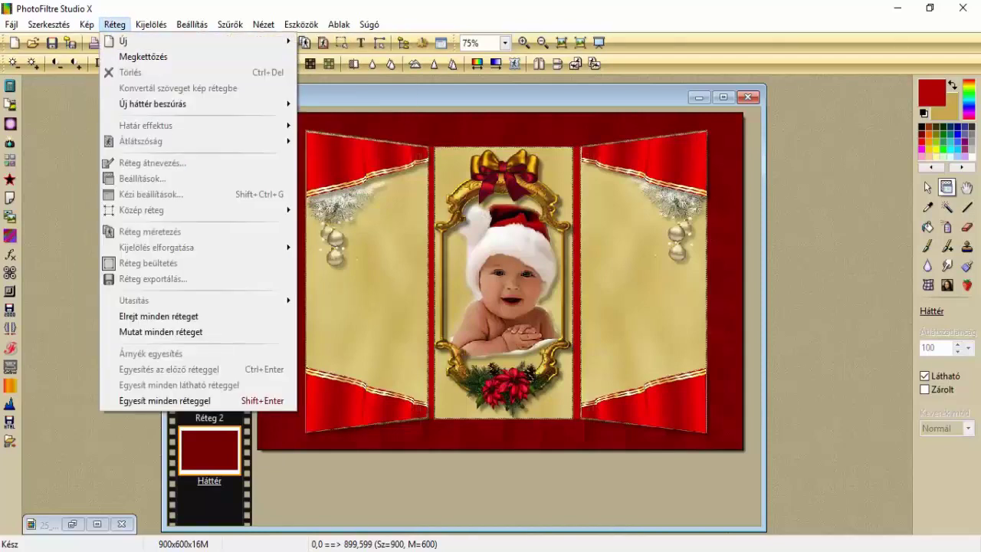
pyautogui.click(165, 400)
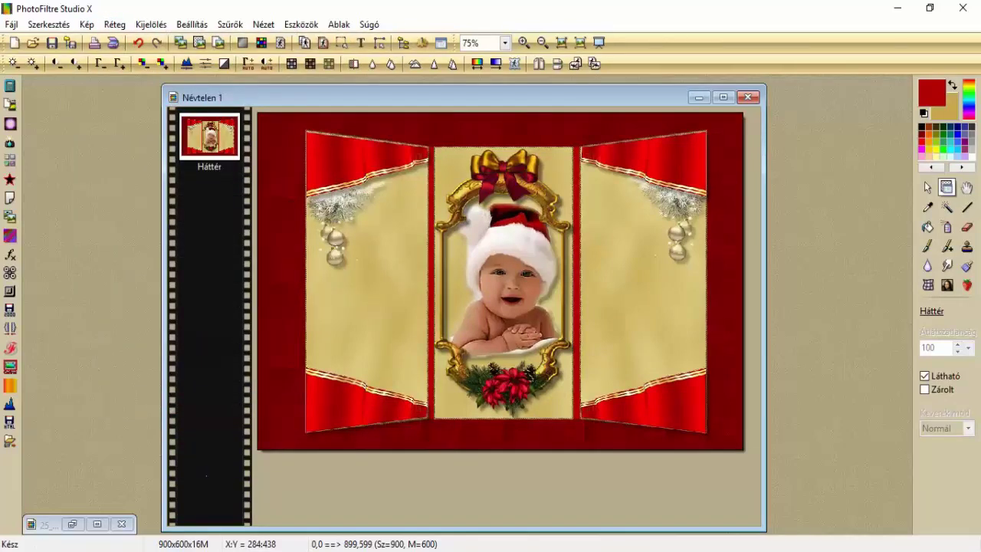
# Add an outer frame 3 pixels wide around the card, filled with the goldbead.jpg pattern.
pyautogui.scroll(-1, 417, 349)
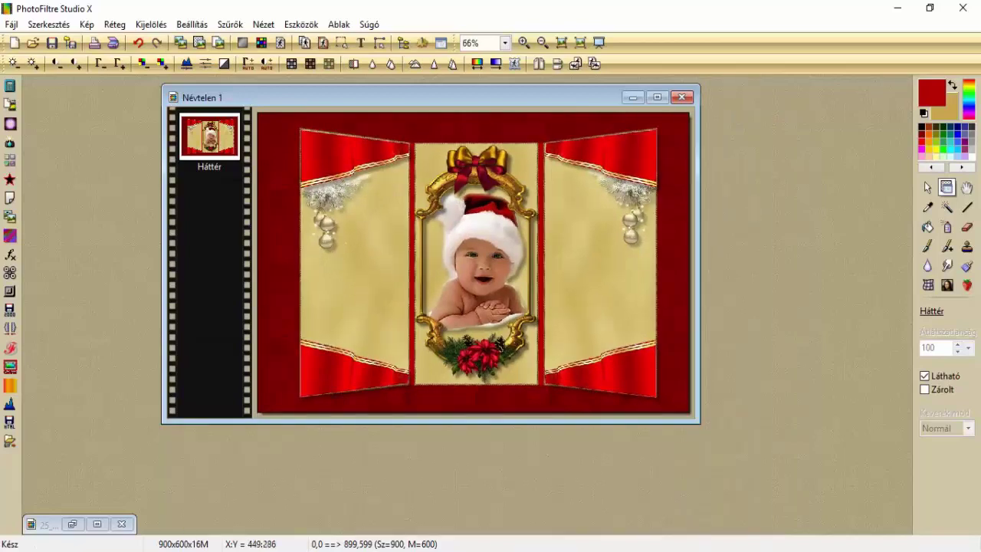
pyautogui.click(523, 42)
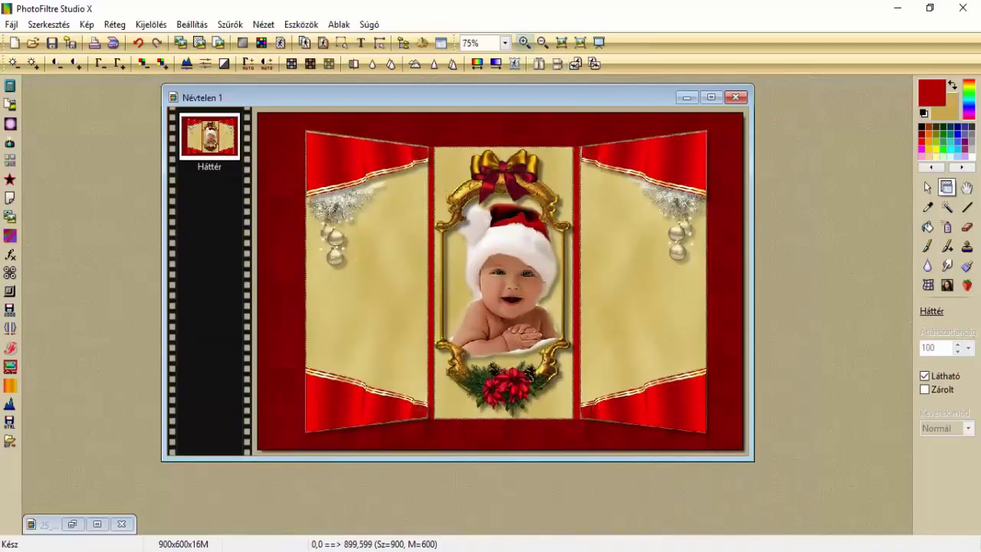
pyautogui.click(524, 42)
pyautogui.click(542, 42)
pyautogui.click(87, 24)
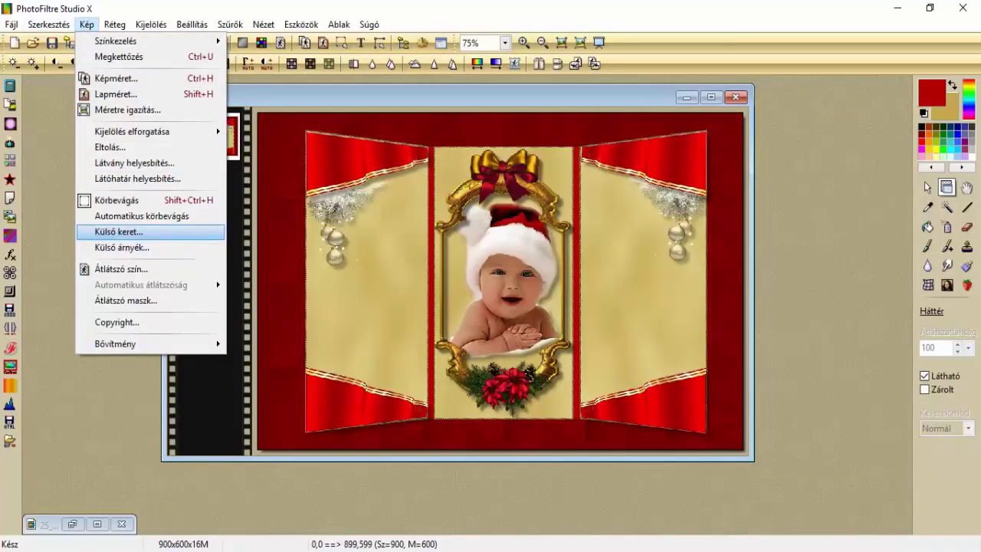
pyautogui.click(153, 232)
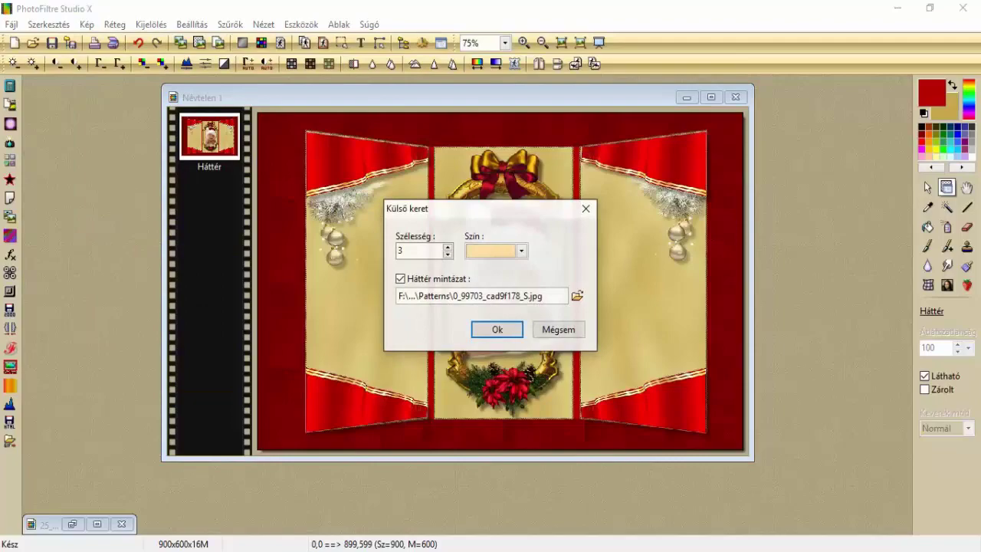
pyautogui.click(577, 295)
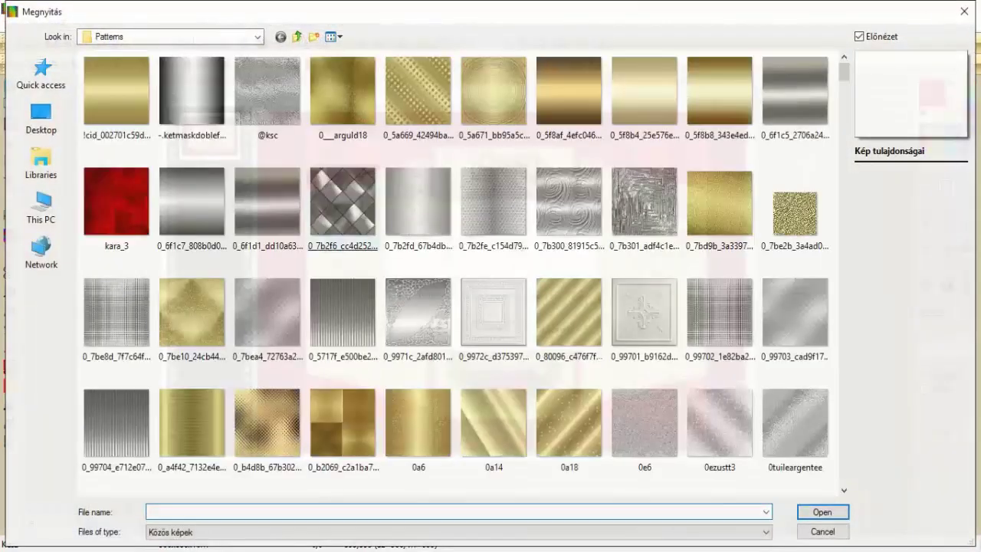
pyautogui.scroll(-10, 342, 222)
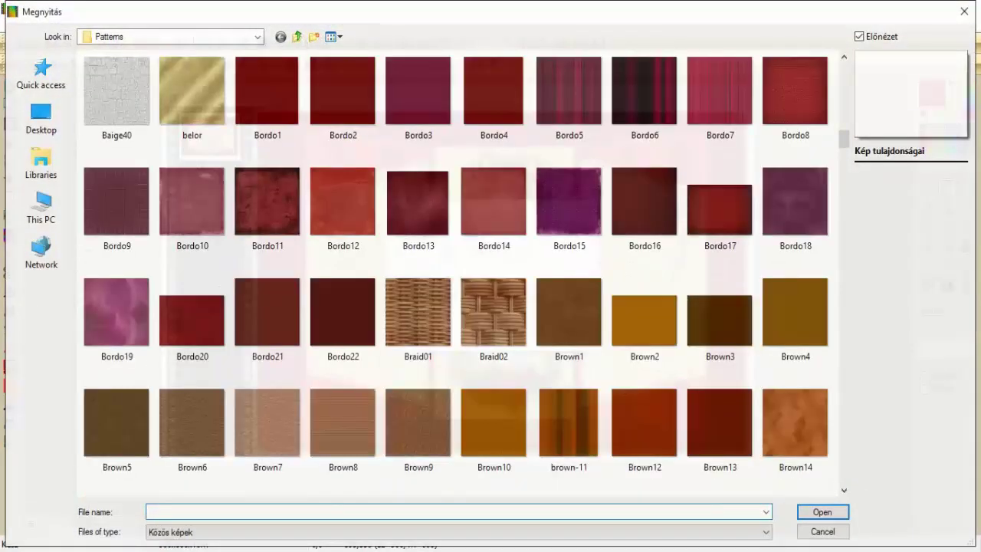
pyautogui.scroll(-10, 452, 268)
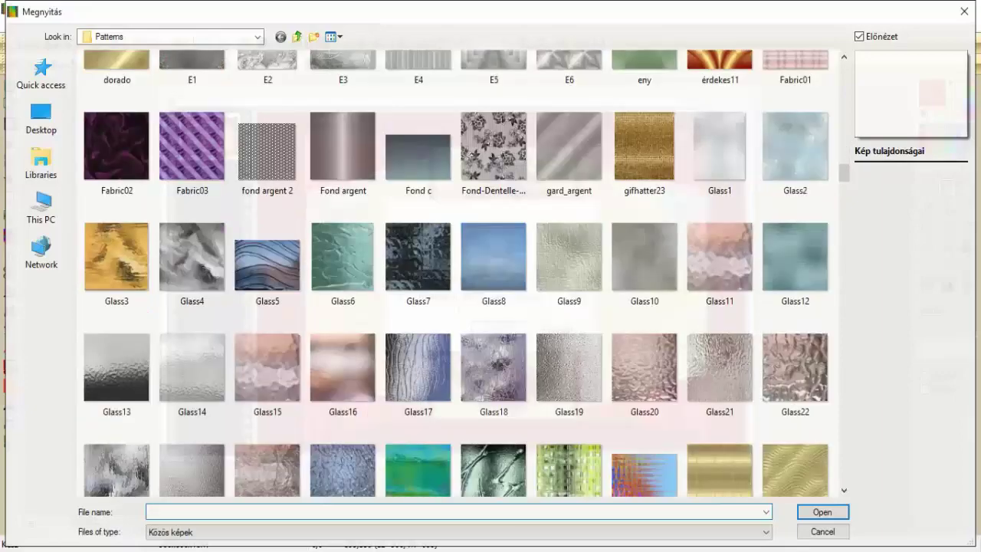
pyautogui.scroll(-12, 605, 214)
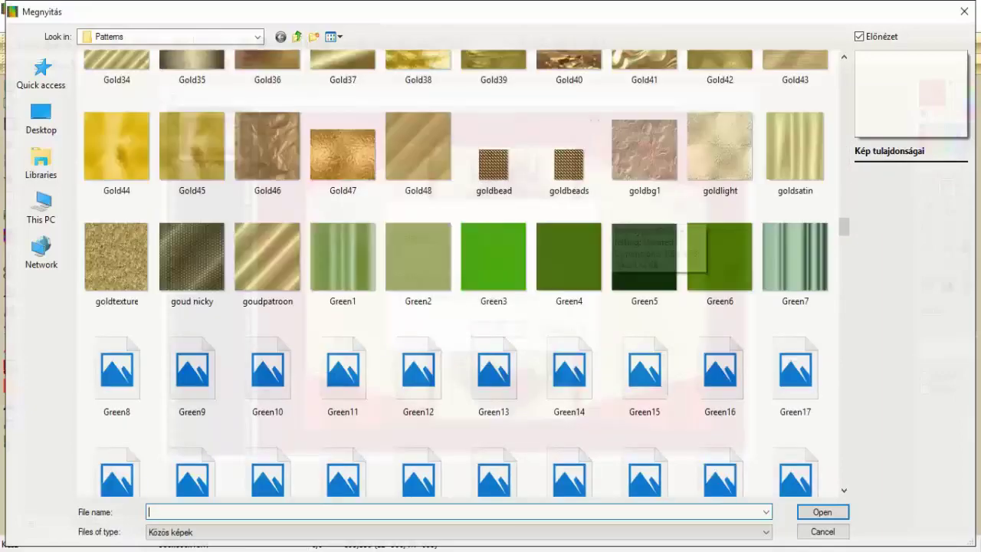
pyautogui.scroll(-1, 460, 273)
pyautogui.scroll(1, 460, 273)
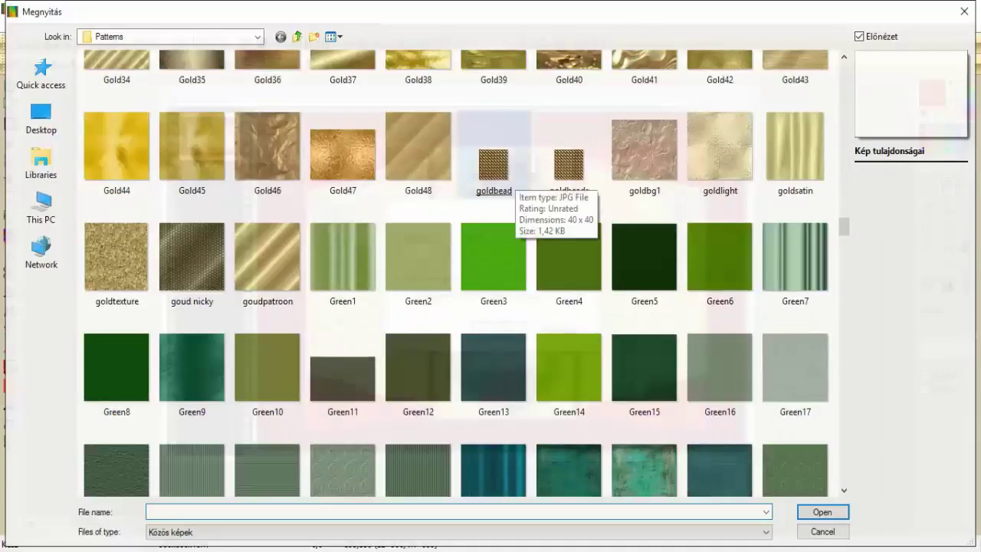
pyautogui.doubleClick(492, 164)
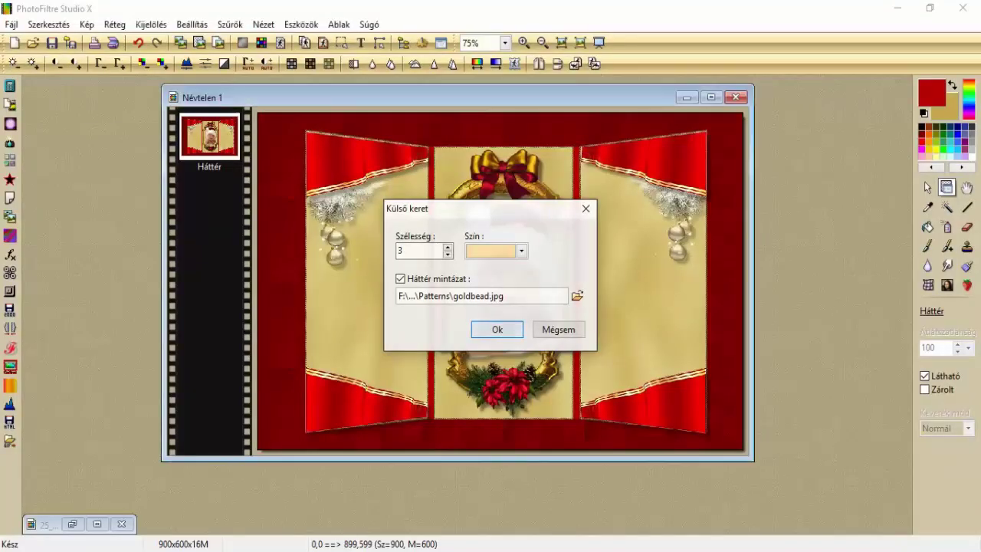
pyautogui.click(510, 330)
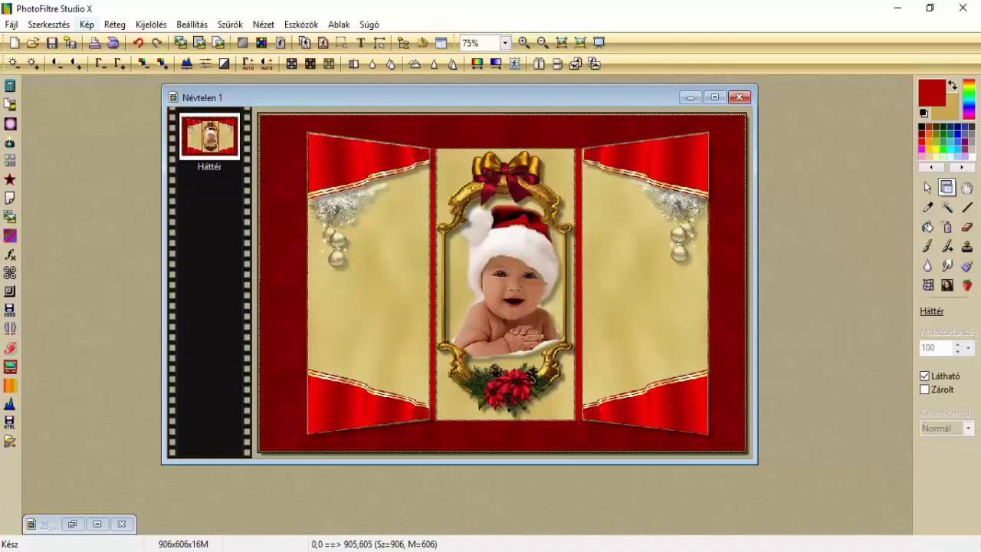
# Open the logo image en_desig_kicsi.png from the 2015 folder.
pyautogui.click(86, 25)
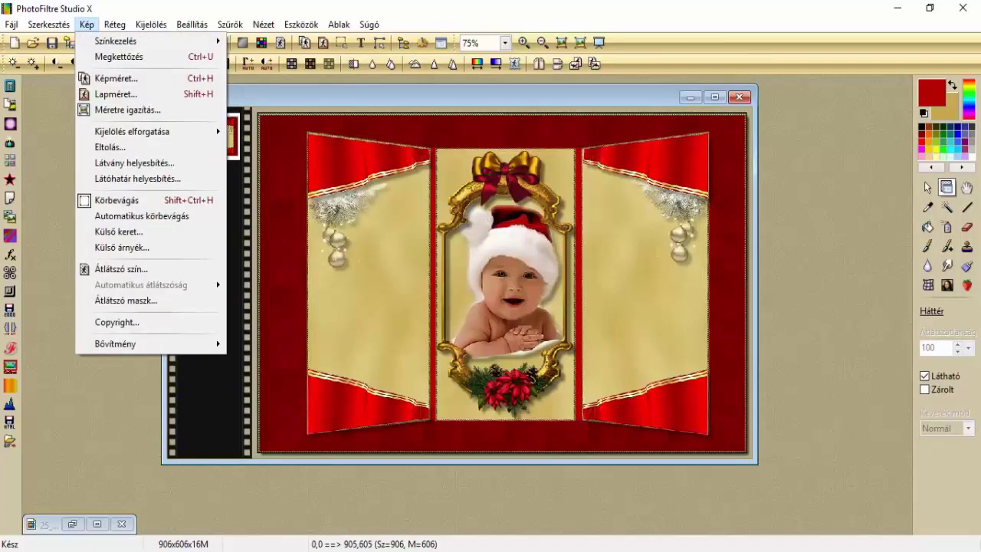
pyautogui.click(33, 42)
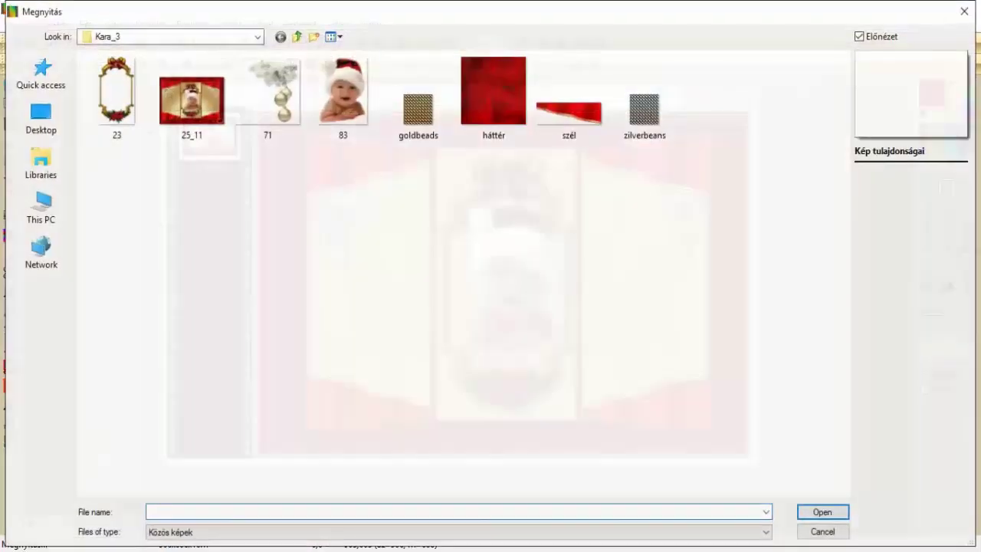
pyautogui.click(258, 36)
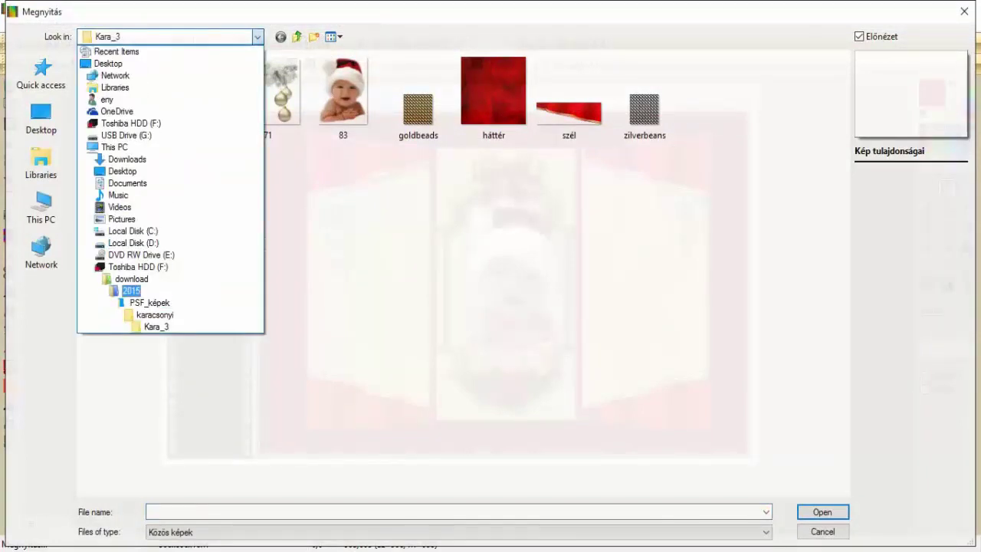
pyautogui.click(131, 291)
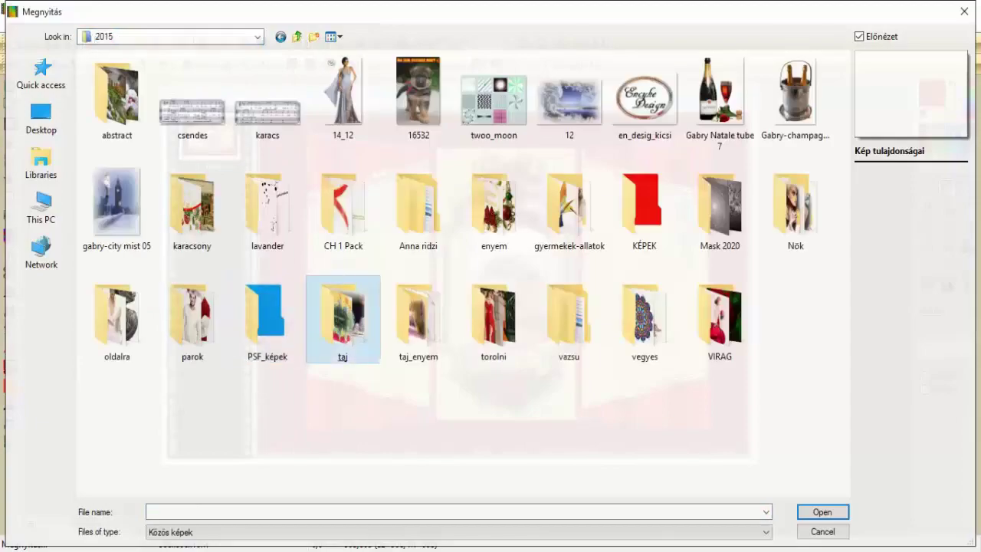
pyautogui.doubleClick(644, 92)
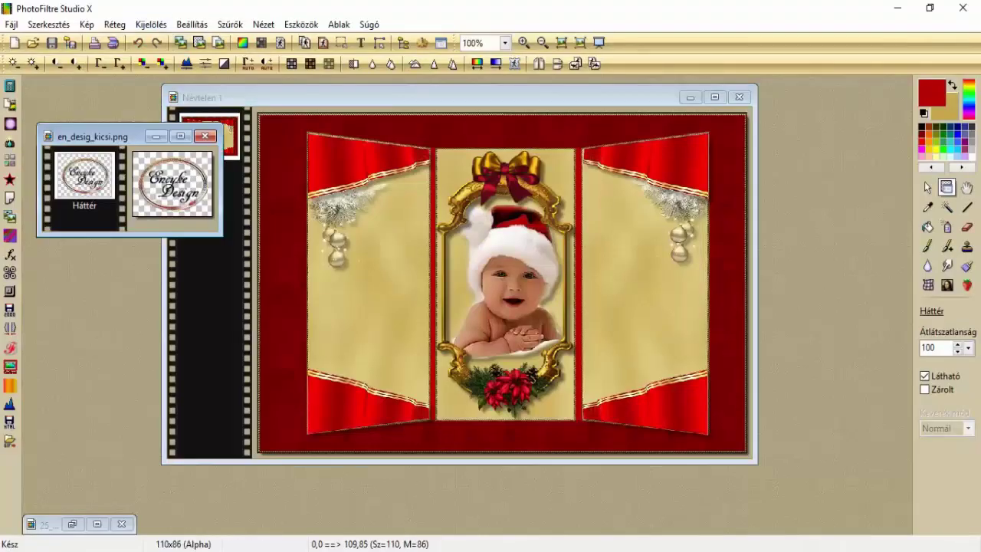
# Copy the logo into the card as a new layer and move it to the card's lower-right corner.
pyautogui.click(460, 98)
pyautogui.hotkey('ctrl', 'v')
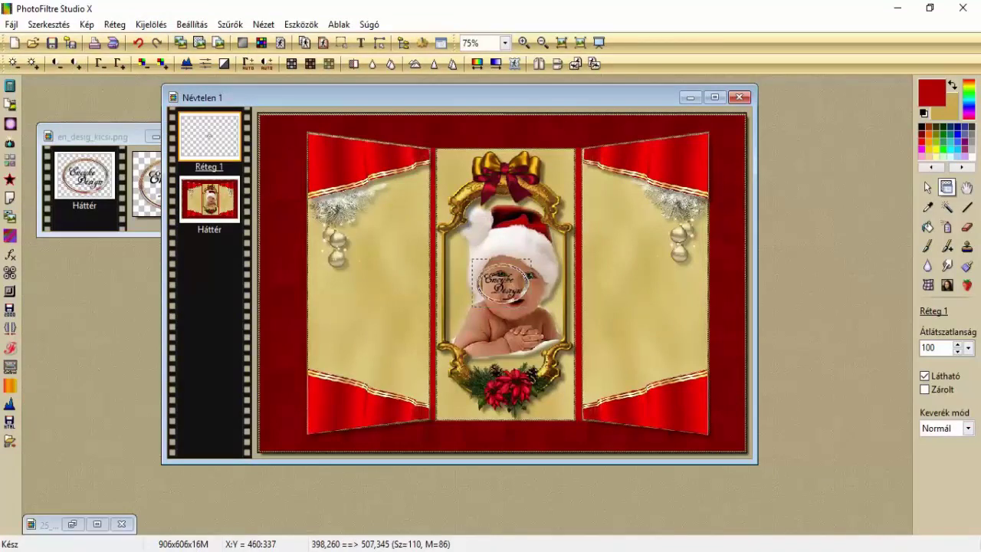
pyautogui.moveTo(507, 296); pyautogui.dragTo(721, 434)
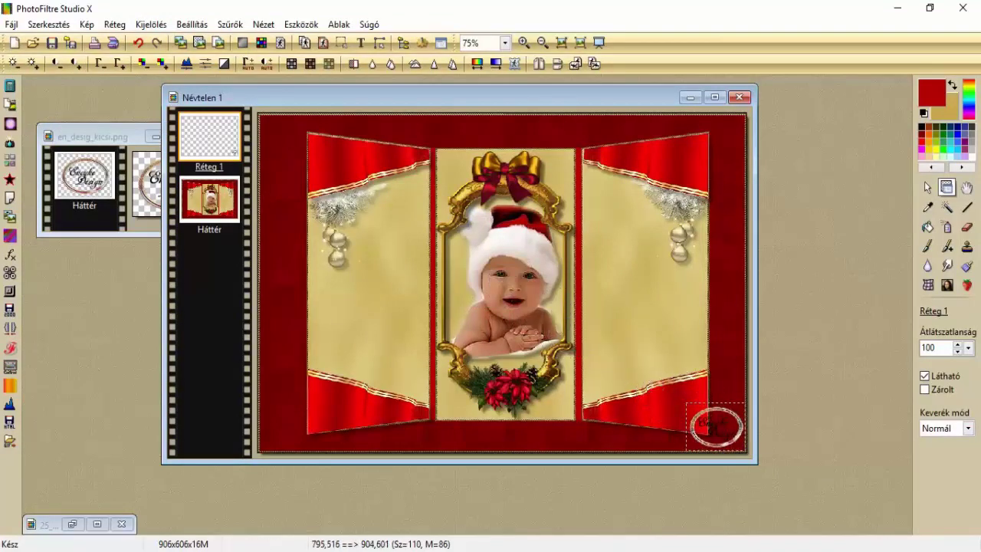
# Merge the logo layer into the card's background and close the logo image en_desig_kicsi.png.
pyautogui.rightClick(198, 118)
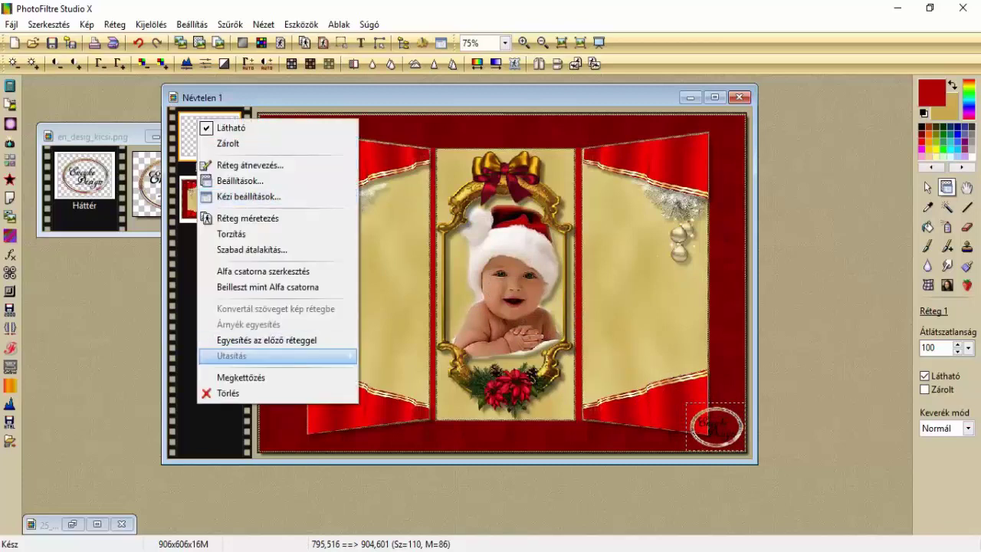
pyautogui.click(310, 341)
pyautogui.click(92, 176)
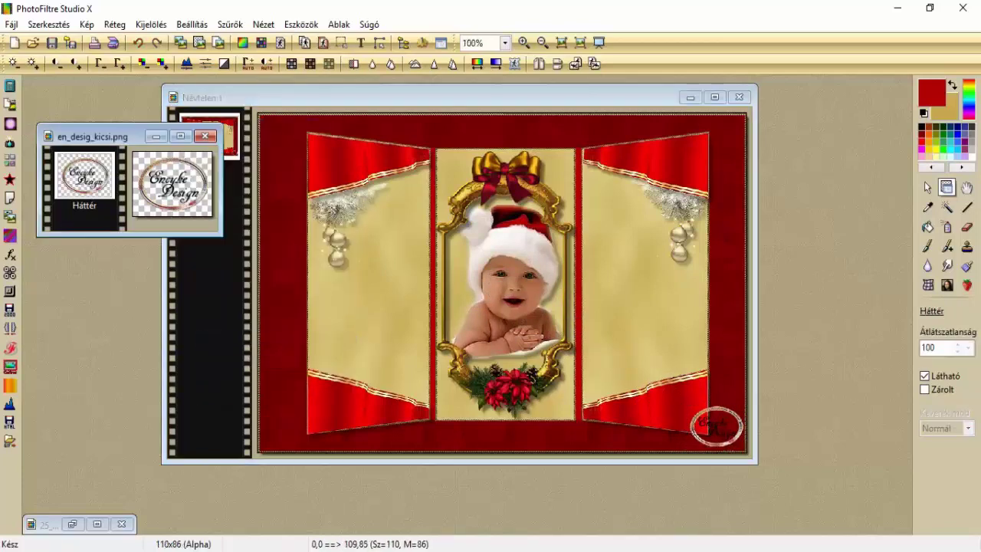
pyautogui.click(204, 136)
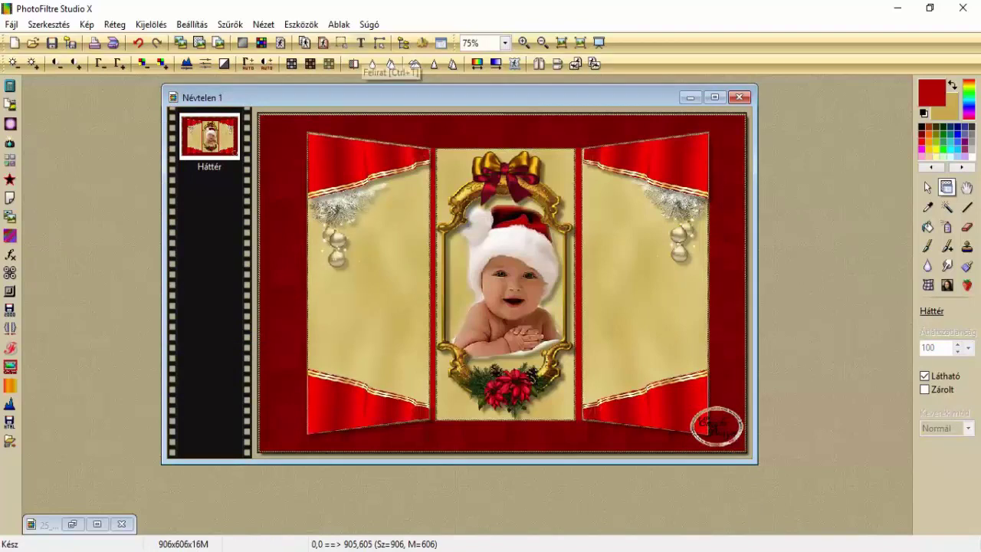
# Add the text "Boldog" in white Majestic, size 48, without bold, at an angle of 12.
pyautogui.click(361, 42)
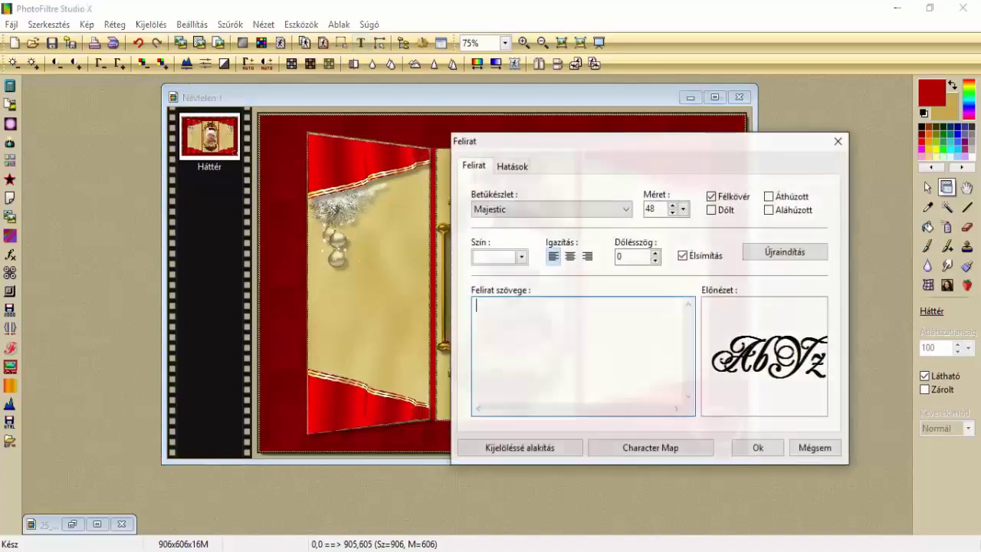
pyautogui.doubleClick(621, 256)
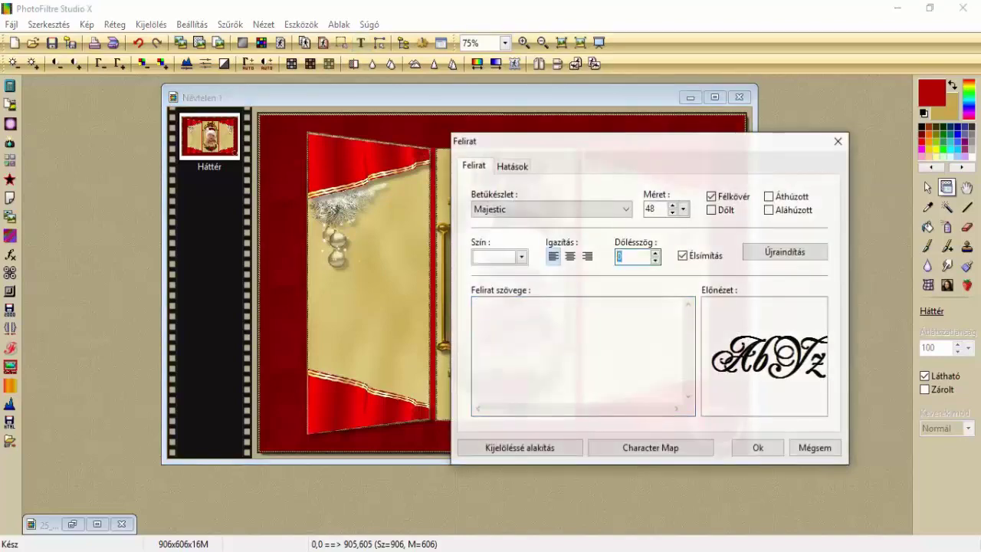
pyautogui.write('12')
pyautogui.click(552, 209)
pyautogui.click(551, 210)
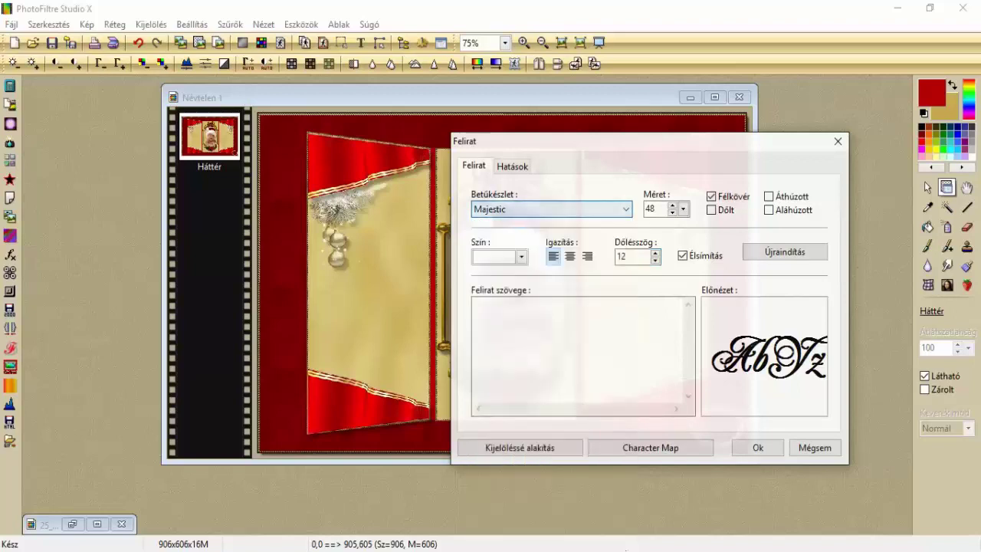
pyautogui.click(495, 257)
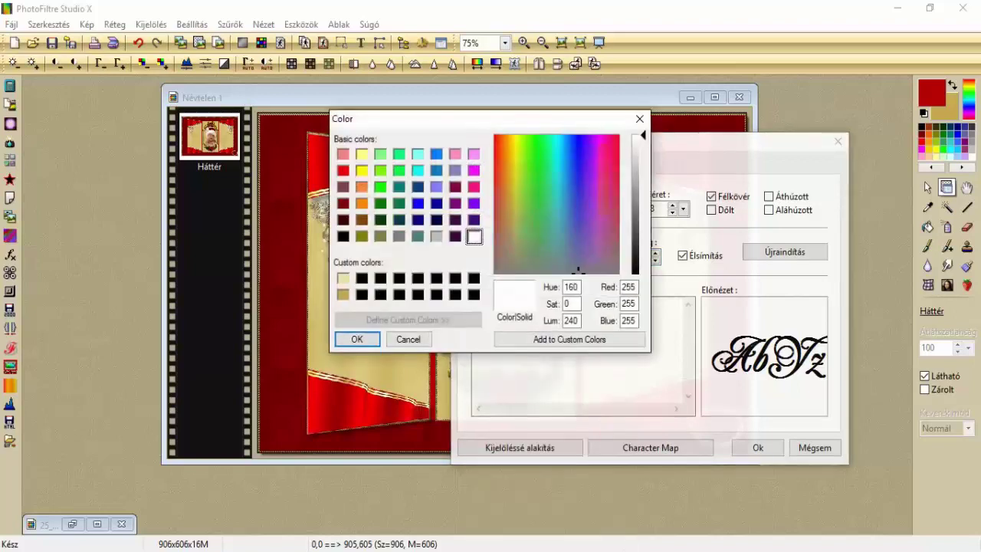
pyautogui.click(357, 339)
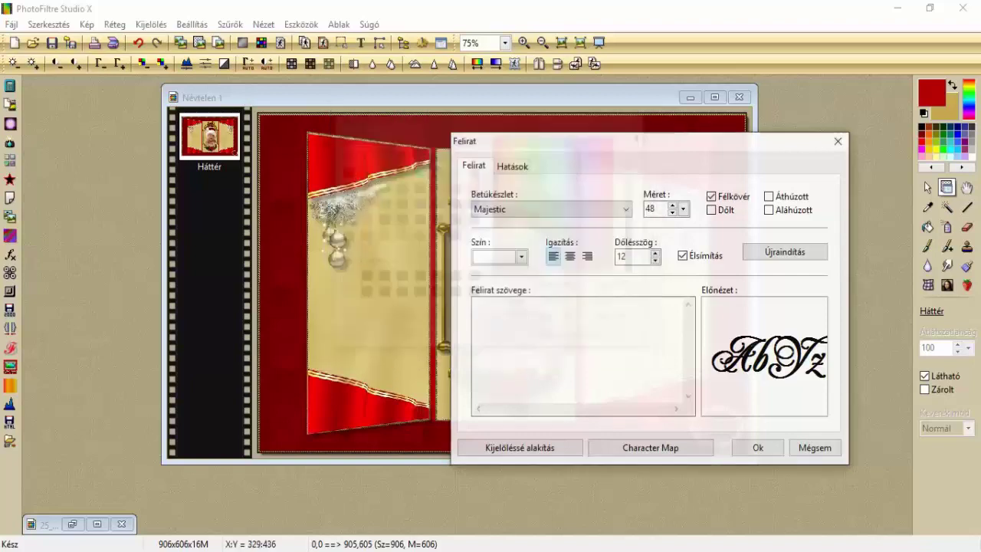
pyautogui.click(476, 305)
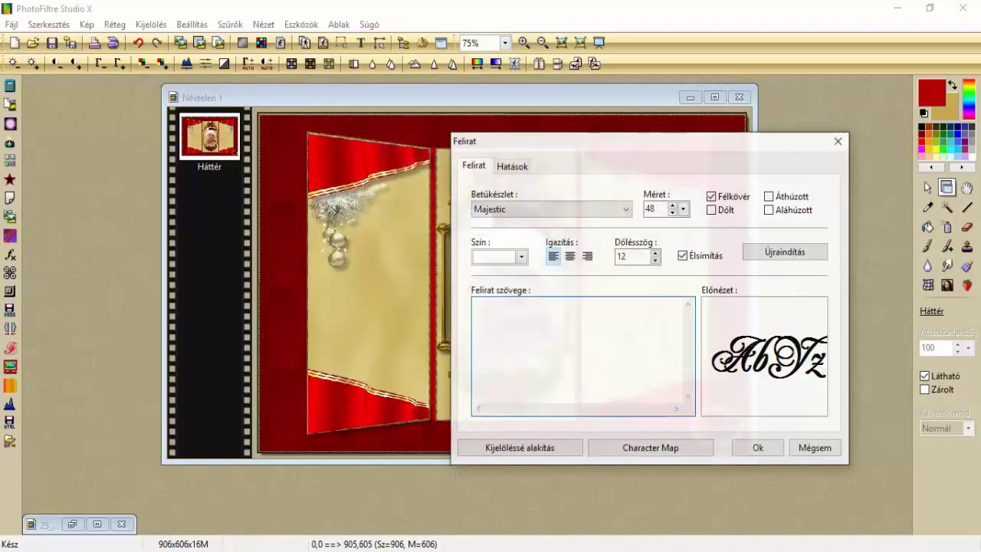
pyautogui.write('Bo')
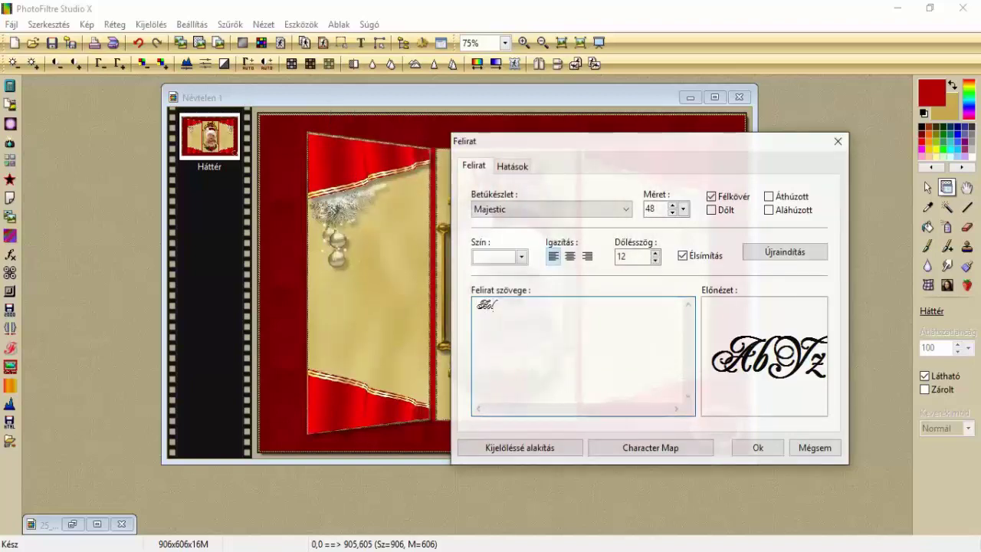
pyautogui.write('ldog')
pyautogui.click(712, 196)
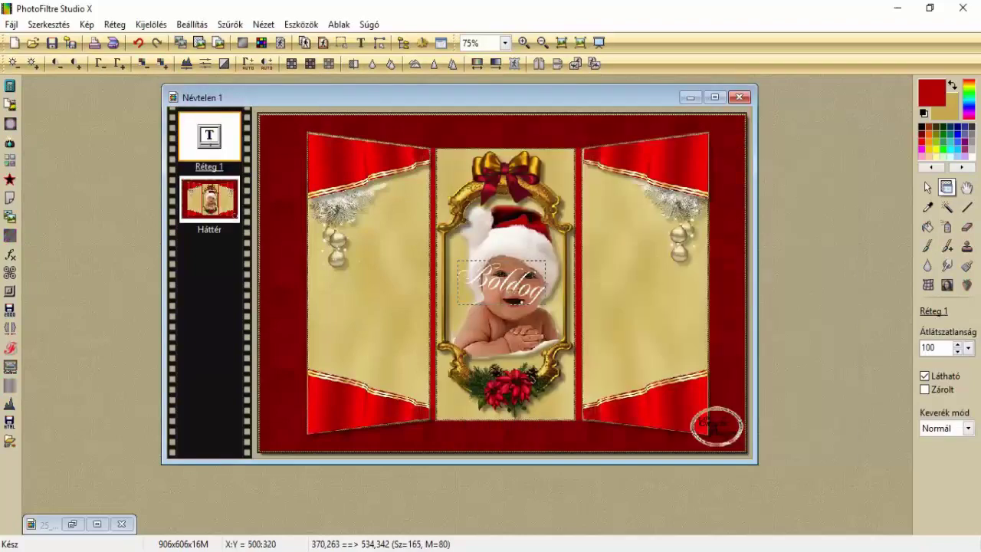
# Move the "Boldog" text onto the card's left panel below the baubles and convert it to an image layer.
pyautogui.moveTo(537, 295); pyautogui.dragTo(406, 312)
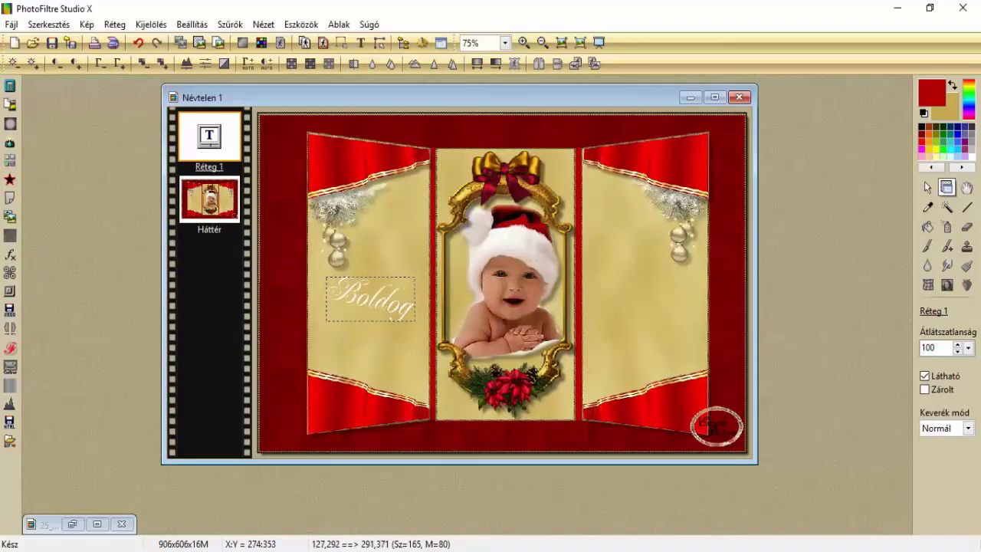
pyautogui.rightClick(240, 150)
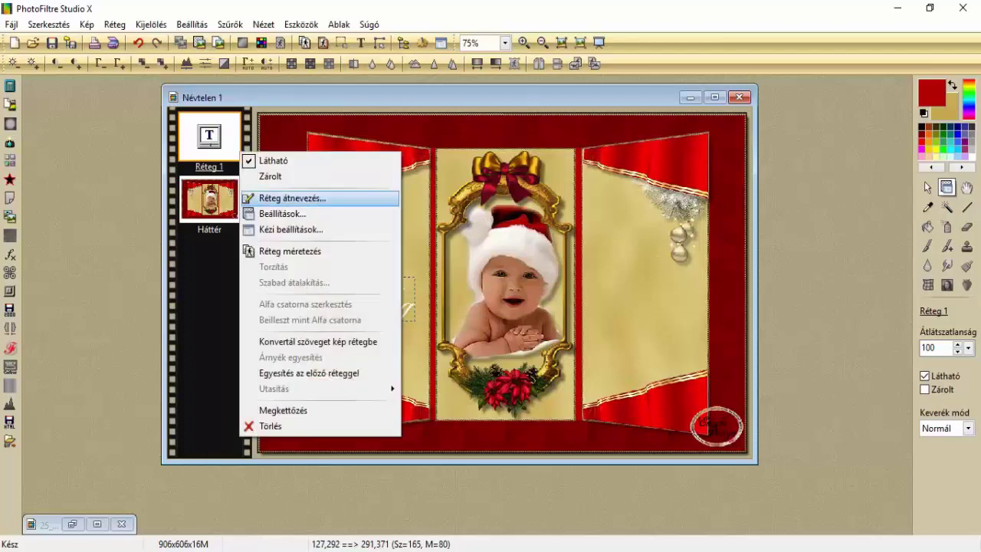
pyautogui.click(318, 342)
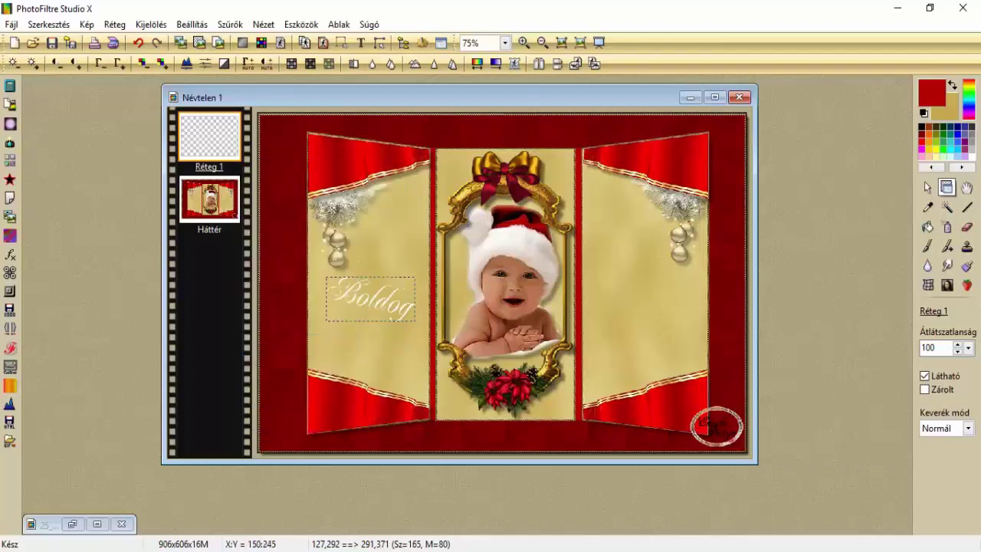
# Add a second text reading "Karácsonyi" with the same white Majestic 48 settings and angle 12.
pyautogui.click(361, 42)
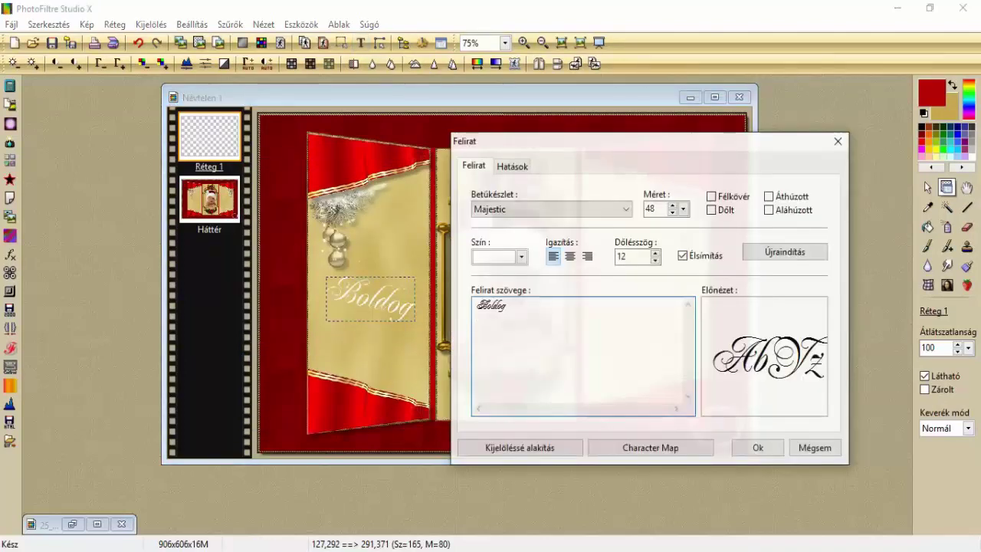
pyautogui.doubleClick(490, 305)
pyautogui.write('K')
pyautogui.press('BackSpace')
pyautogui.write('a')
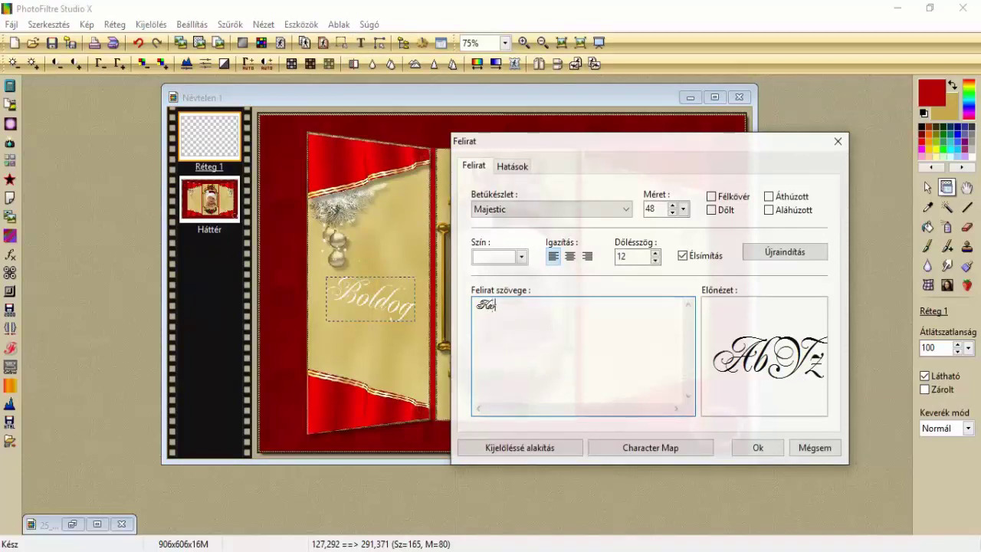
pyautogui.write('rácsony')
pyautogui.click(757, 448)
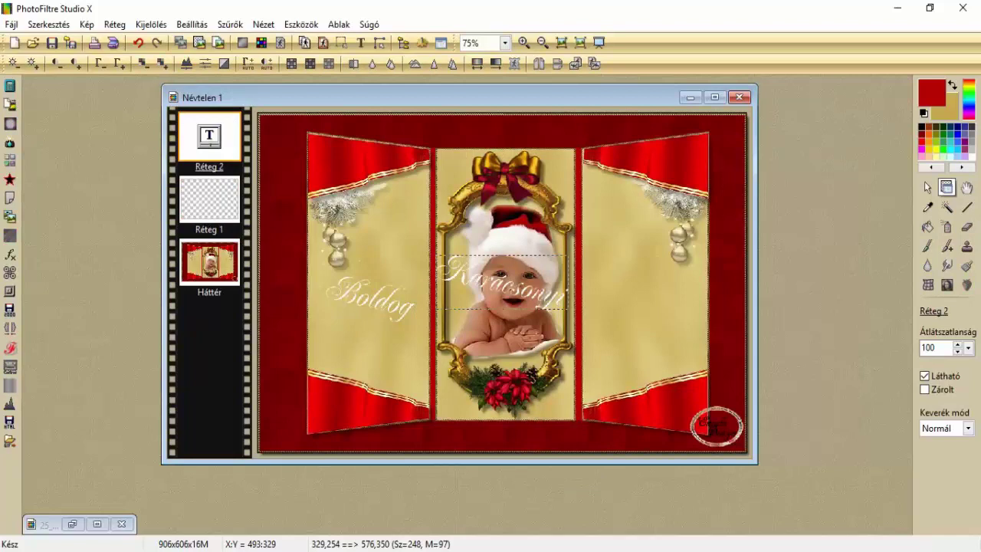
# Move the "Karácsonyi" text below "Boldog" on the left panel and convert it to an image layer.
pyautogui.click(210, 262)
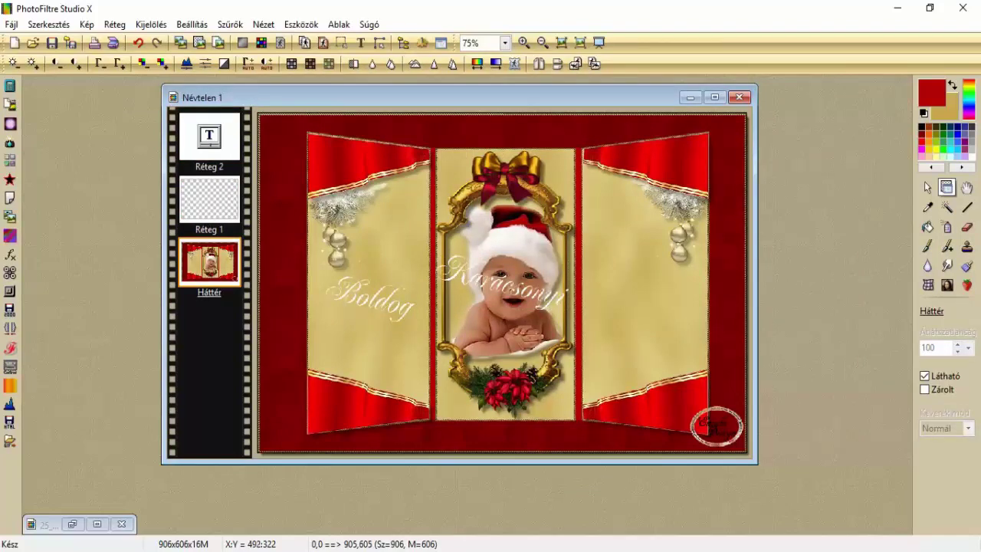
pyautogui.click(209, 136)
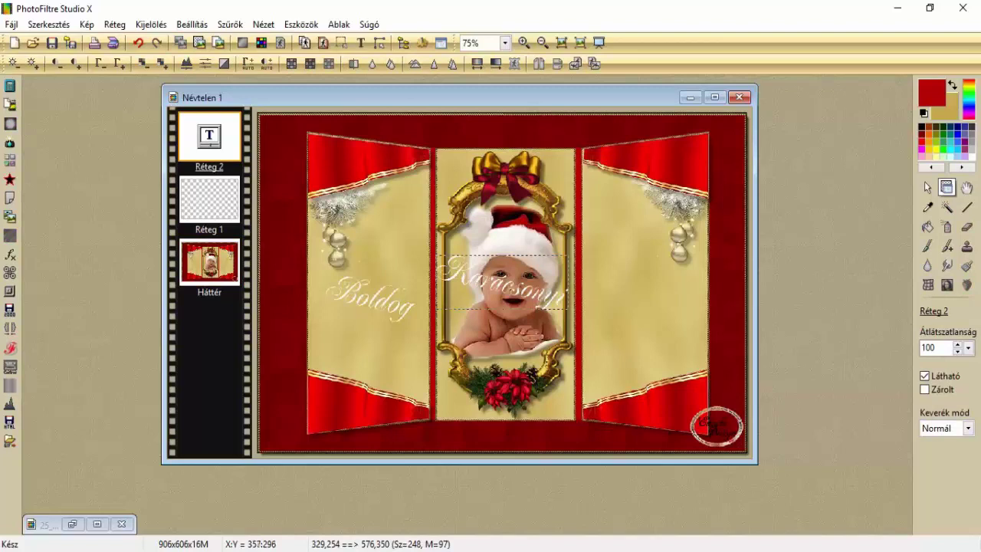
pyautogui.moveTo(465, 284); pyautogui.dragTo(326, 340)
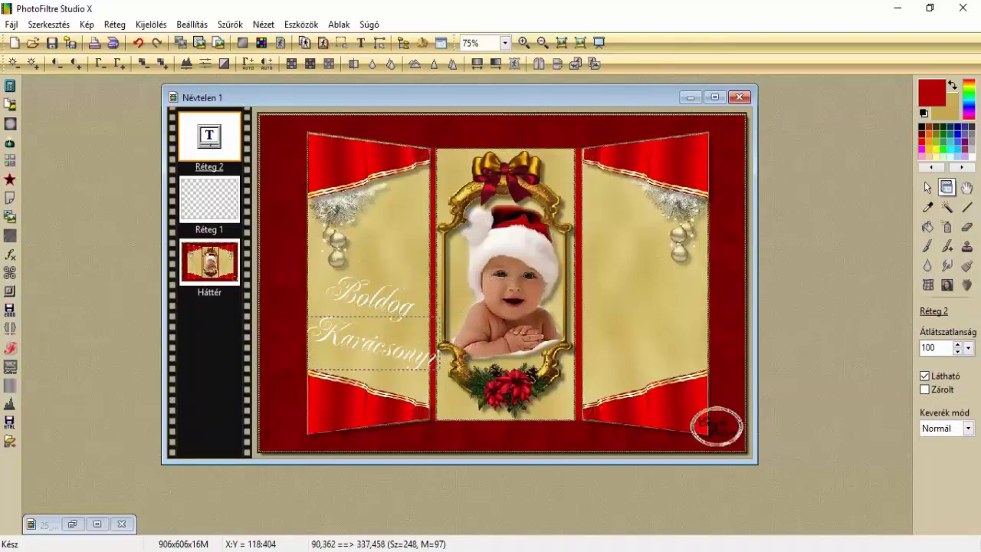
pyautogui.rightClick(224, 139)
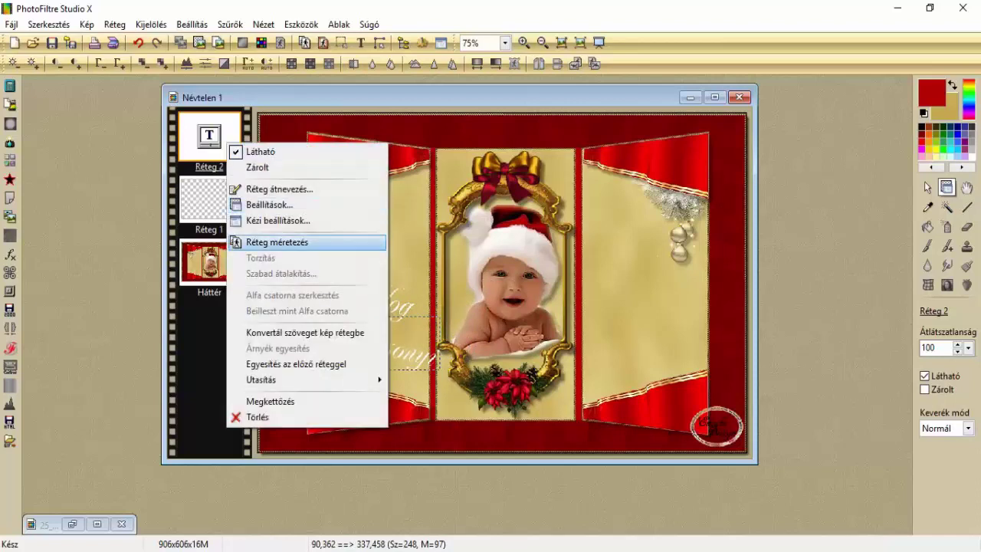
pyautogui.click(306, 333)
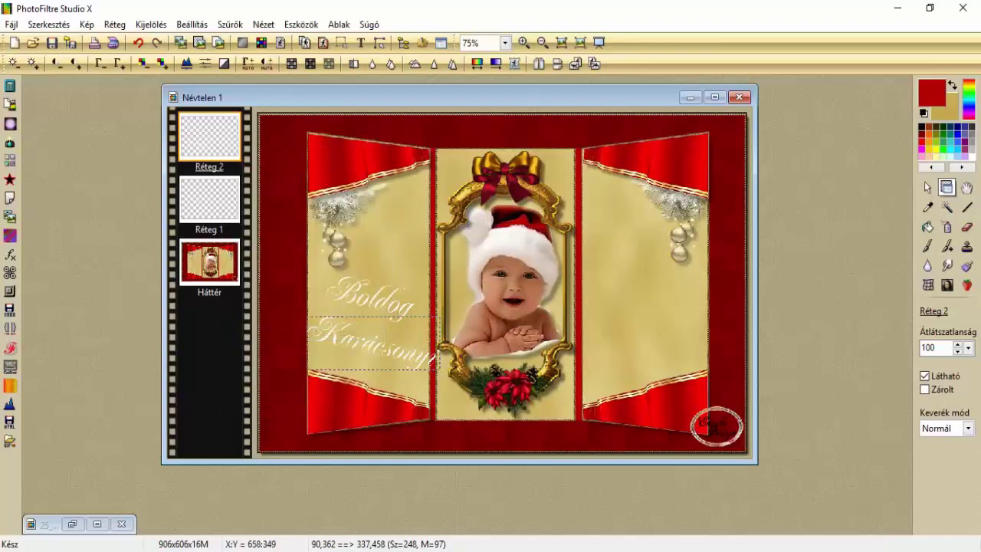
# Add a third text reading "Ünnepet" in white Majestic 48 at an angle of -12.
pyautogui.click(360, 42)
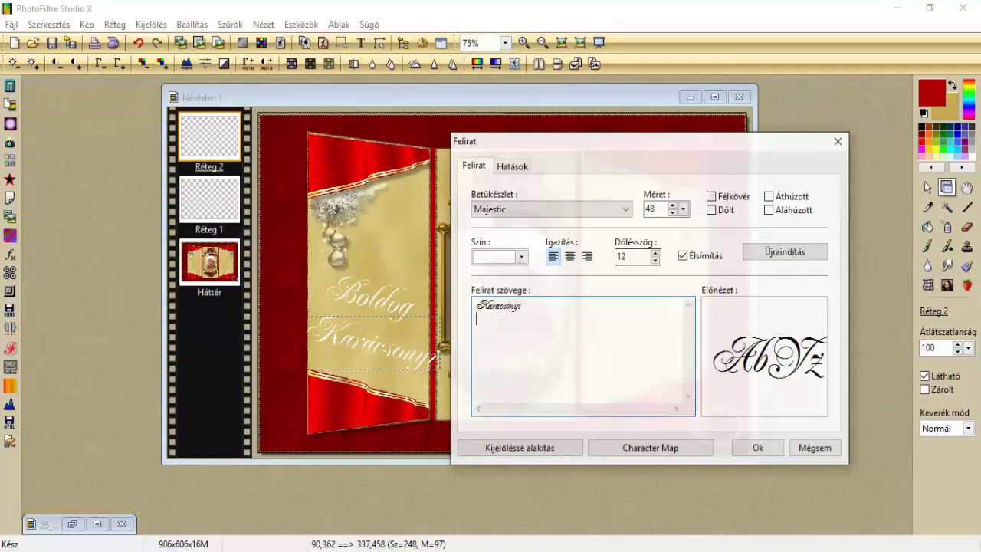
pyautogui.click(618, 256)
pyautogui.write('-')
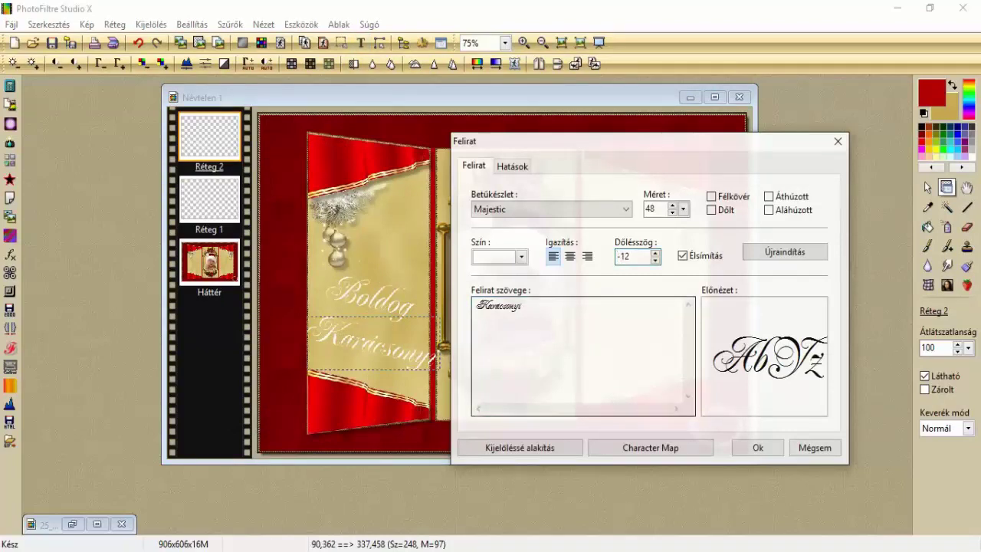
pyautogui.press('Tab')
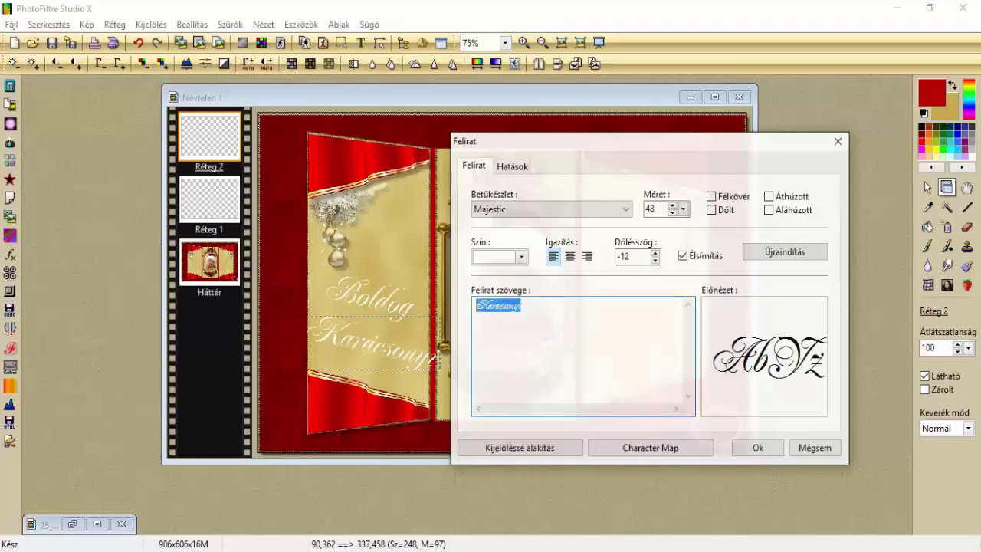
pyautogui.press('BackSpace')
pyautogui.write('Ünnepek')
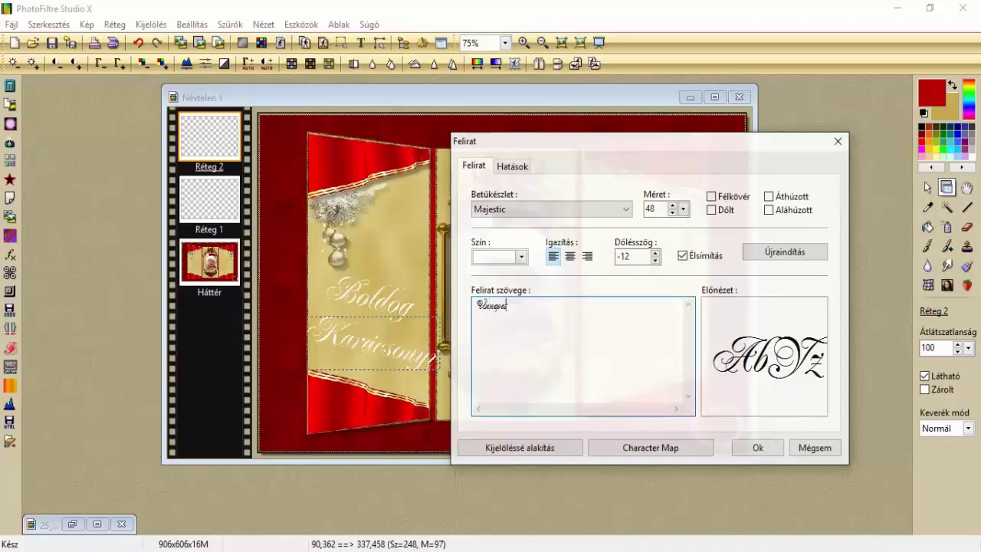
pyautogui.click(752, 447)
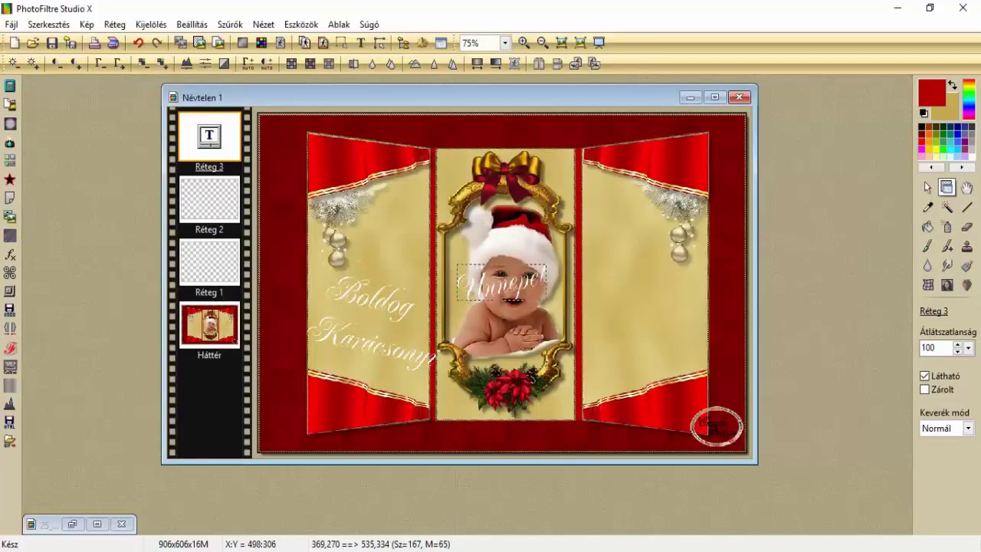
# Move the "Ünnepet" text to the lower part of the card's right panel and convert it to an image layer.
pyautogui.moveTo(532, 285); pyautogui.dragTo(672, 361)
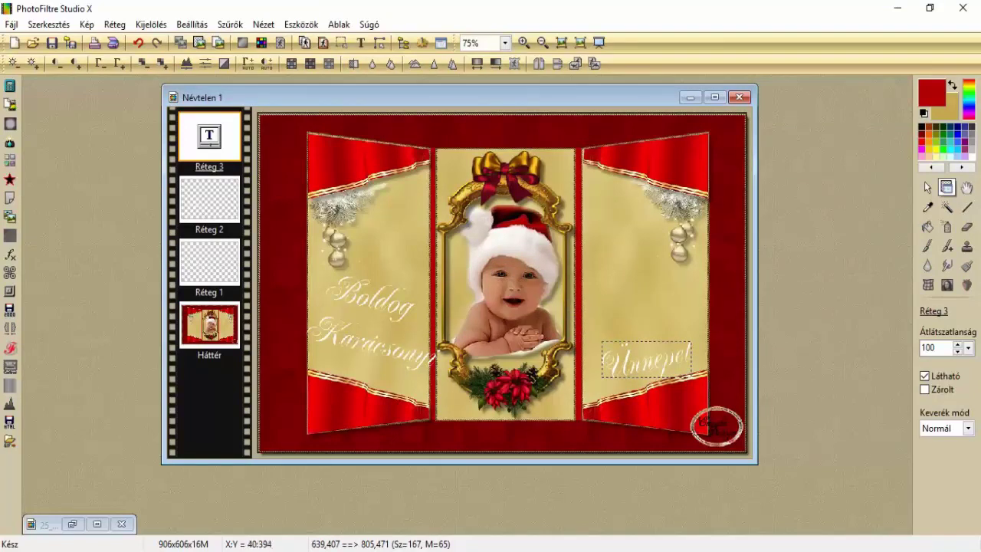
pyautogui.rightClick(221, 142)
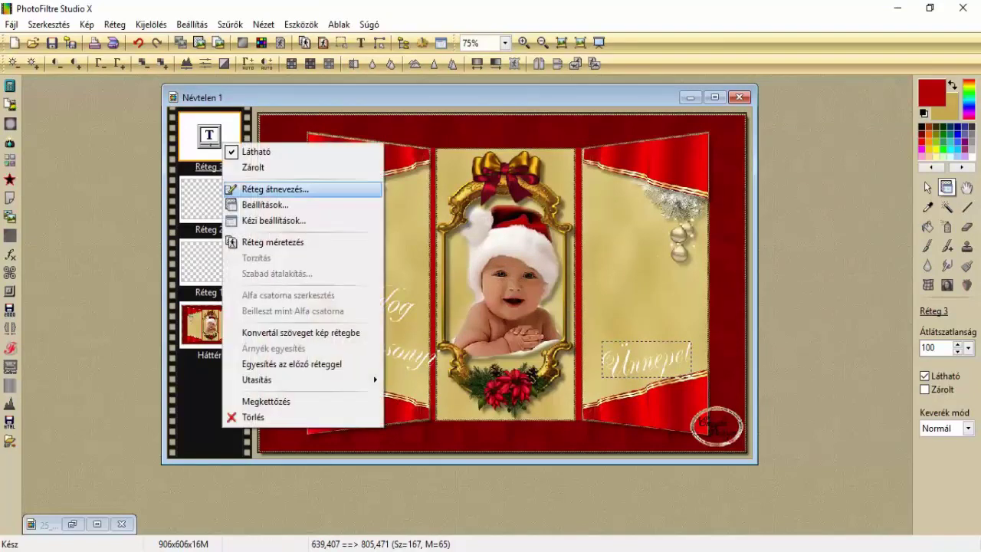
pyautogui.click(306, 333)
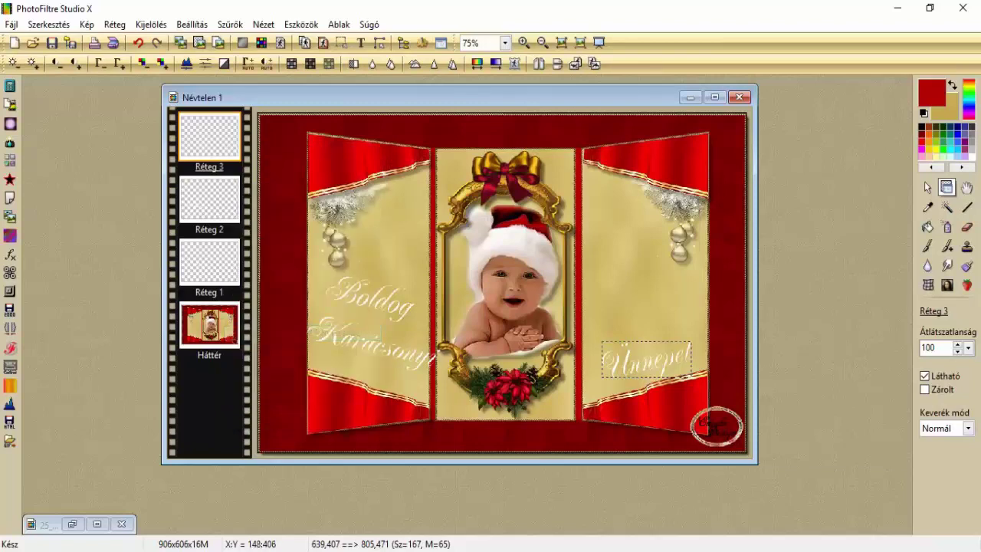
# Resize the "Karácsonyi" layer to about 220 by 88 pixels so it fits within the left panel.
pyautogui.click(209, 199)
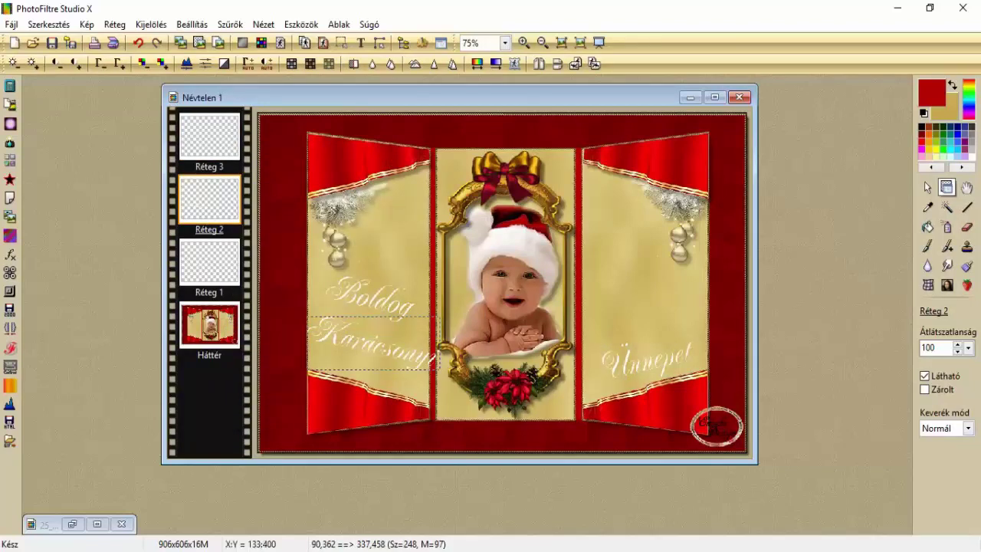
pyautogui.rightClick(335, 343)
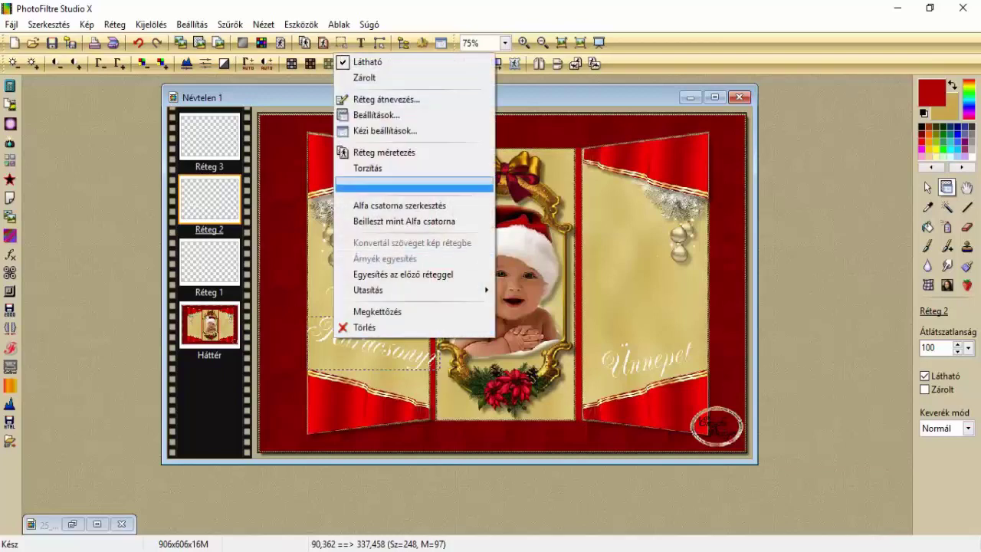
pyautogui.click(383, 153)
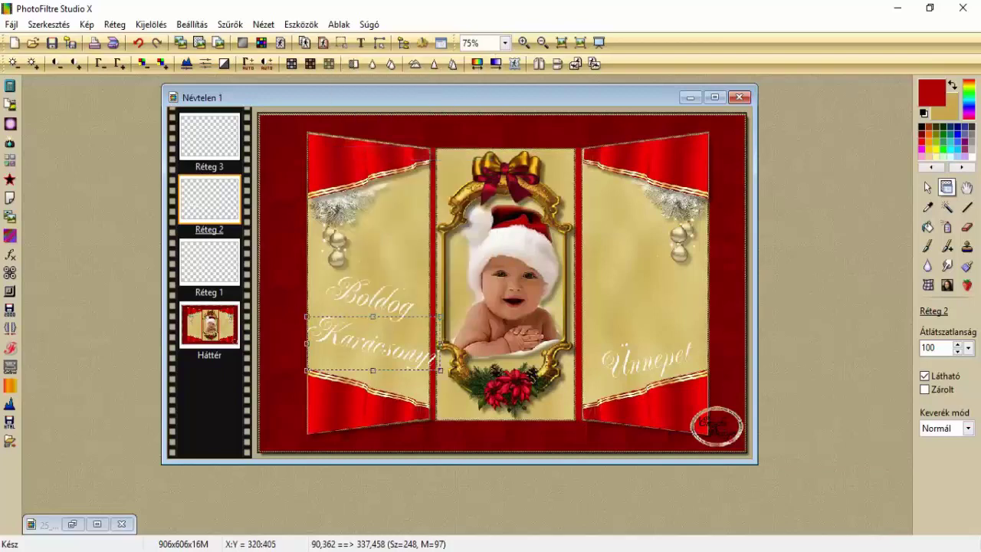
pyautogui.moveTo(441, 344); pyautogui.dragTo(430, 344)
pyautogui.moveTo(307, 344); pyautogui.dragTo(311, 343)
pyautogui.press('Return')
pyautogui.moveTo(370, 318)
pyautogui.mouseDown()
pyautogui.moveTo(369, 335)
pyautogui.moveTo(370, 322)
pyautogui.mouseUp()
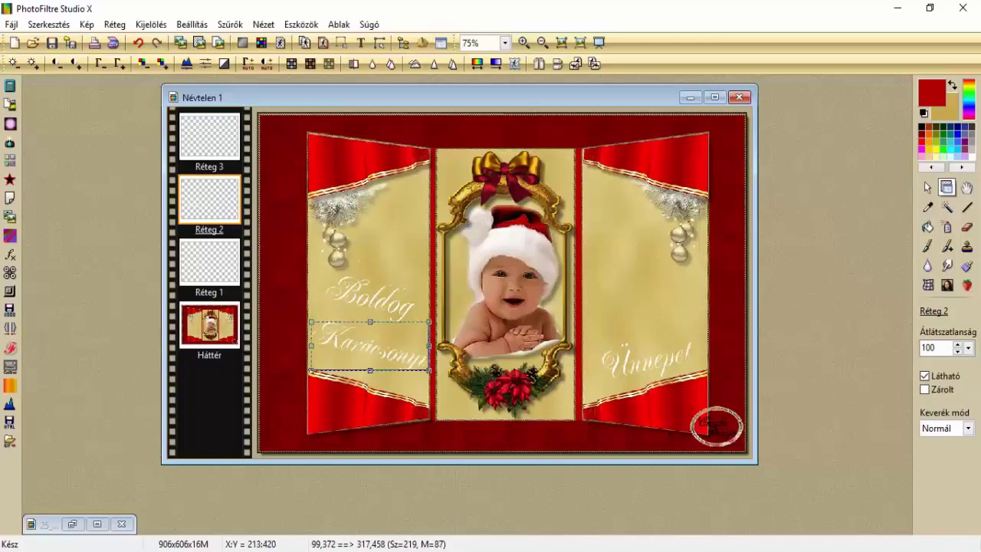
pyautogui.rightClick(380, 354)
pyautogui.click(381, 357)
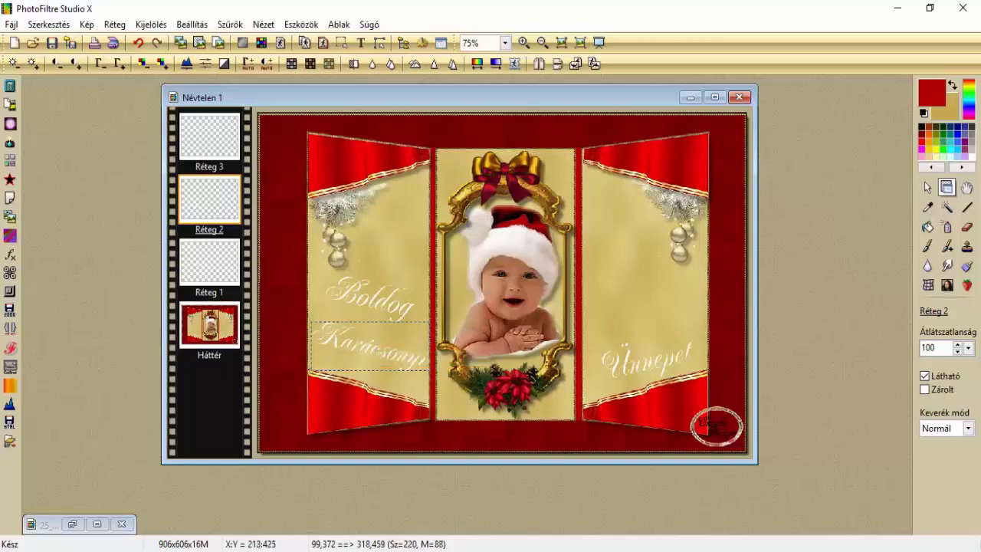
# Lower the "Karácsonyi" and "Boldog" texts on the left panel and merge the three greeting layers into one.
pyautogui.moveTo(382, 360); pyautogui.dragTo(379, 375)
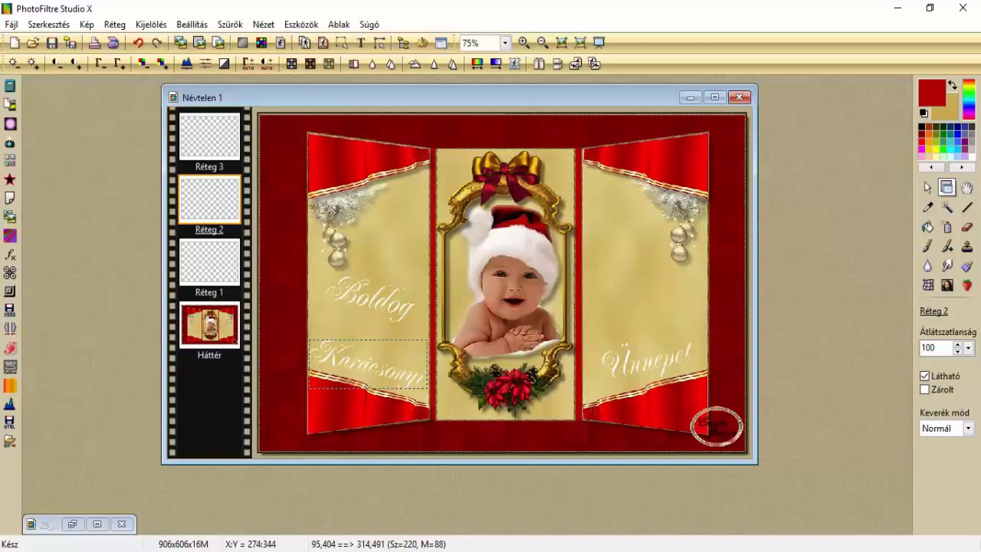
pyautogui.moveTo(394, 297); pyautogui.dragTo(398, 328)
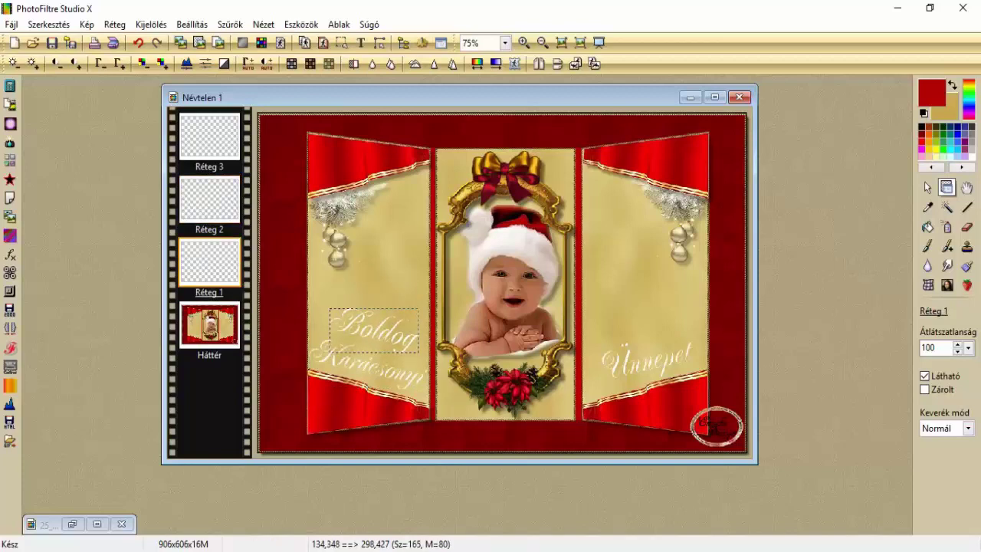
pyautogui.rightClick(216, 121)
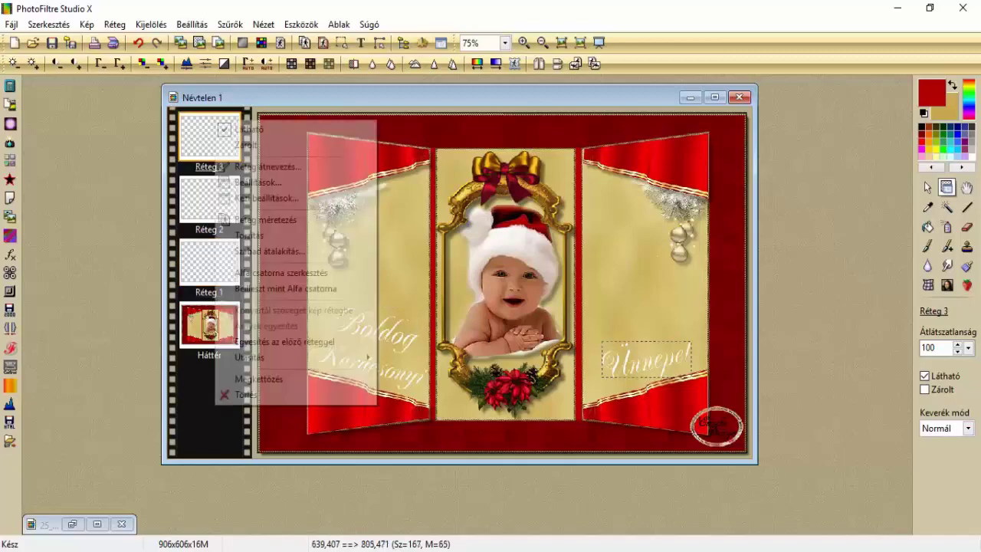
pyautogui.click(306, 342)
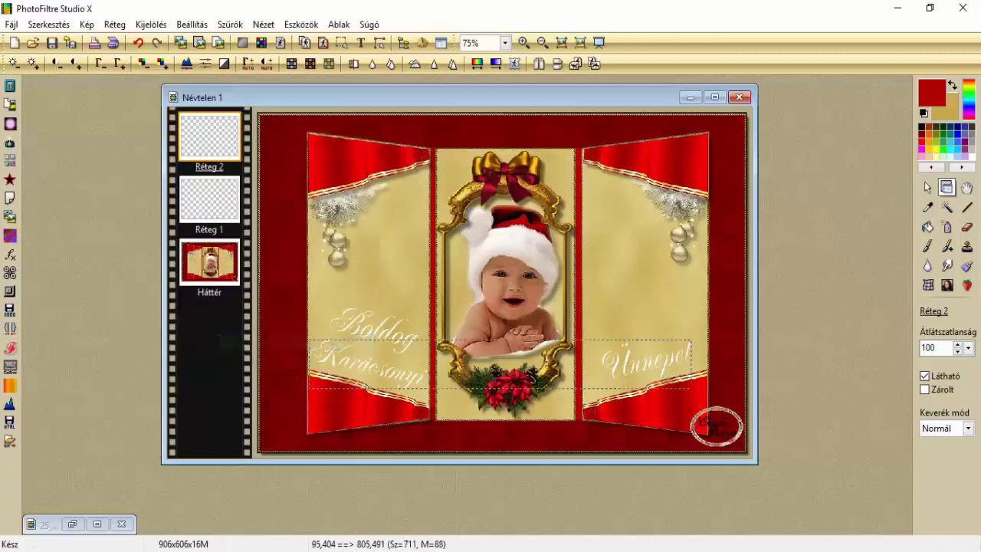
pyautogui.rightClick(220, 140)
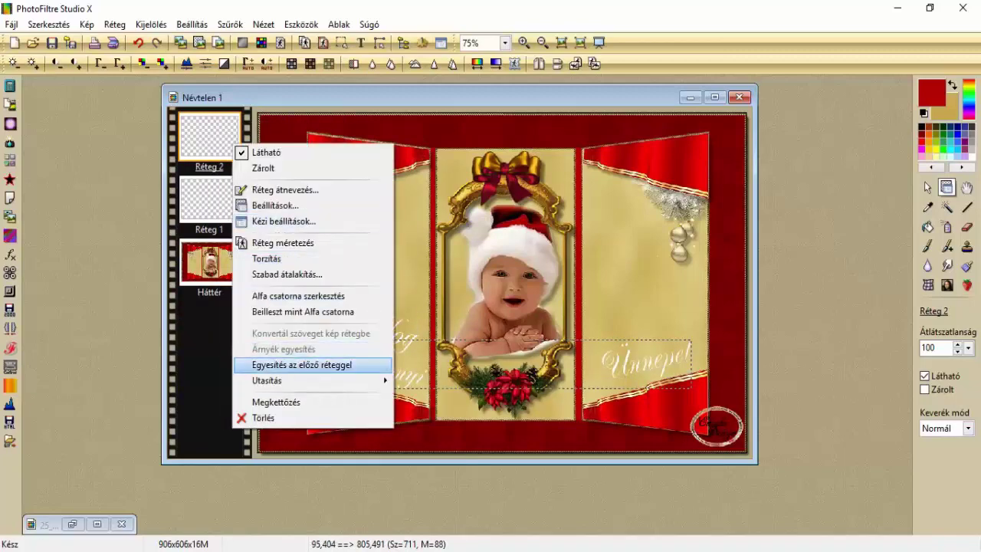
pyautogui.click(307, 364)
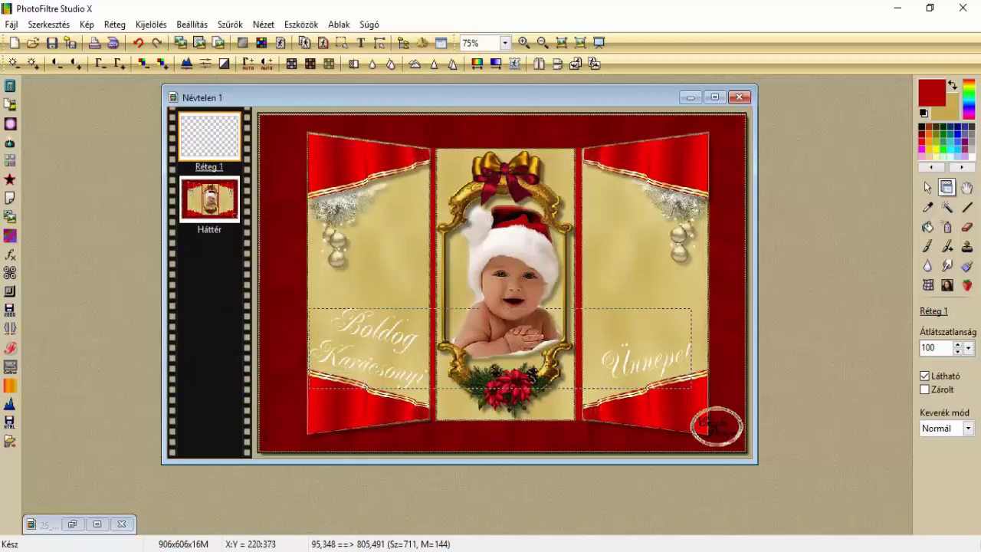
# Give the greeting layer a black shadow with X and Y offsets of 1 and 100% opacity, and merge it into the background.
pyautogui.rightClick(378, 331)
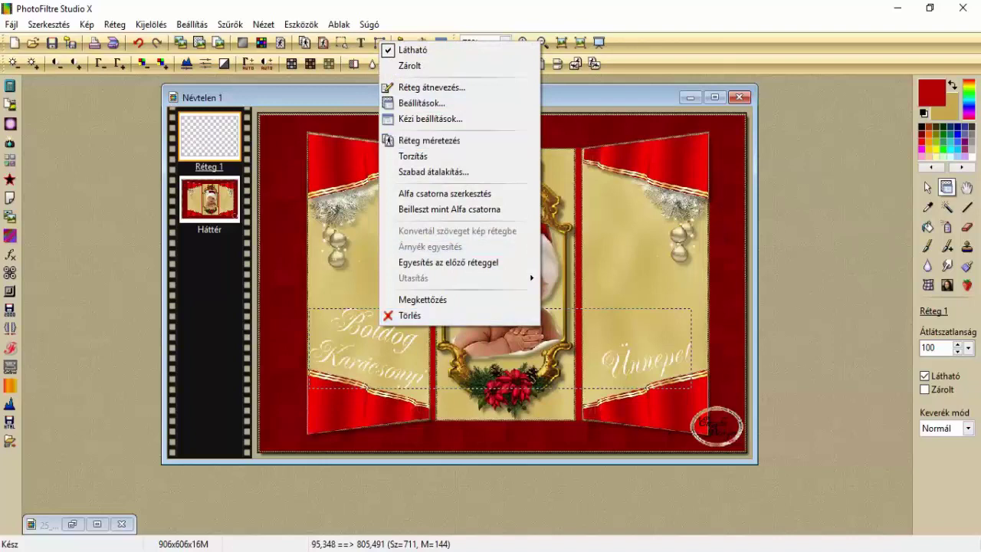
pyautogui.click(426, 103)
pyautogui.click(783, 226)
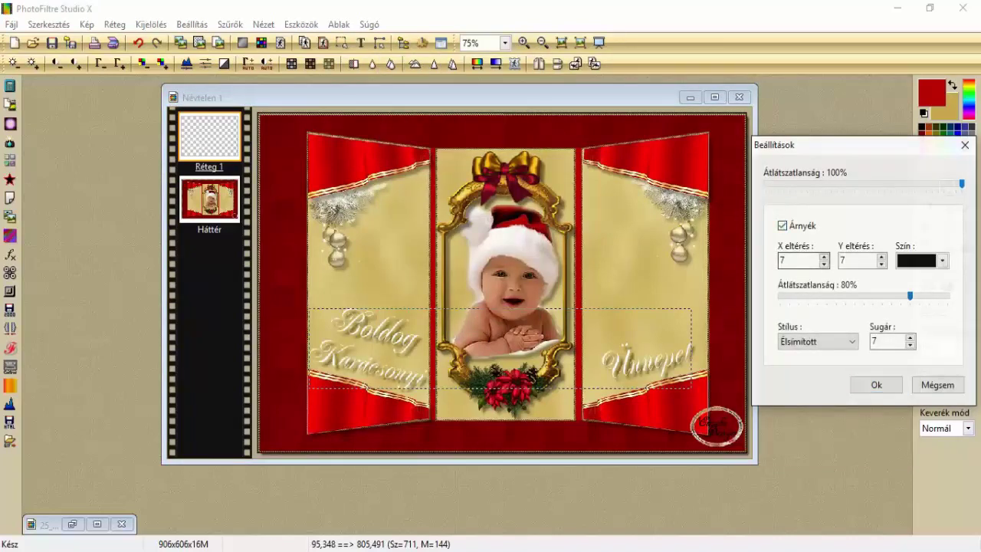
pyautogui.write('1')
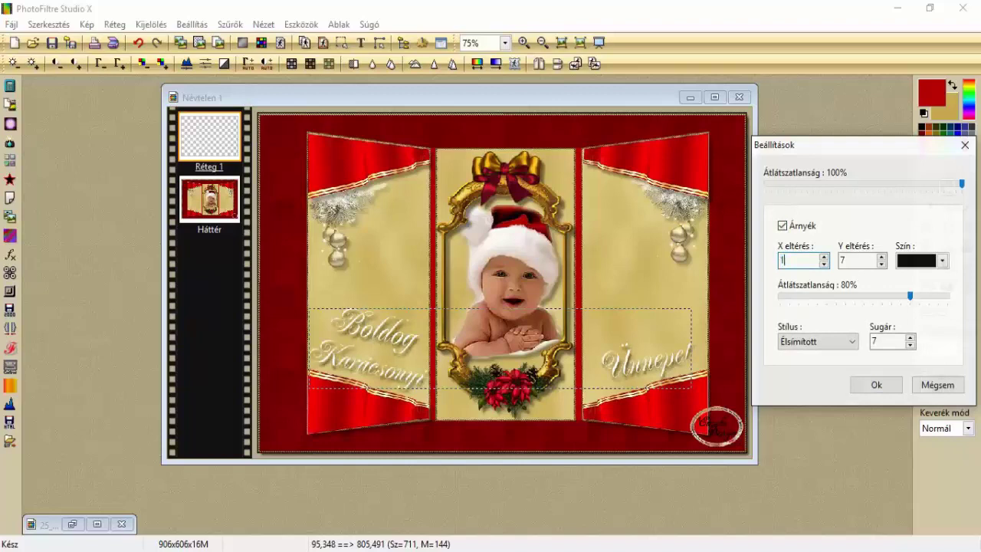
pyautogui.press('Tab')
pyautogui.write('1')
pyautogui.moveTo(910, 296); pyautogui.dragTo(948, 296)
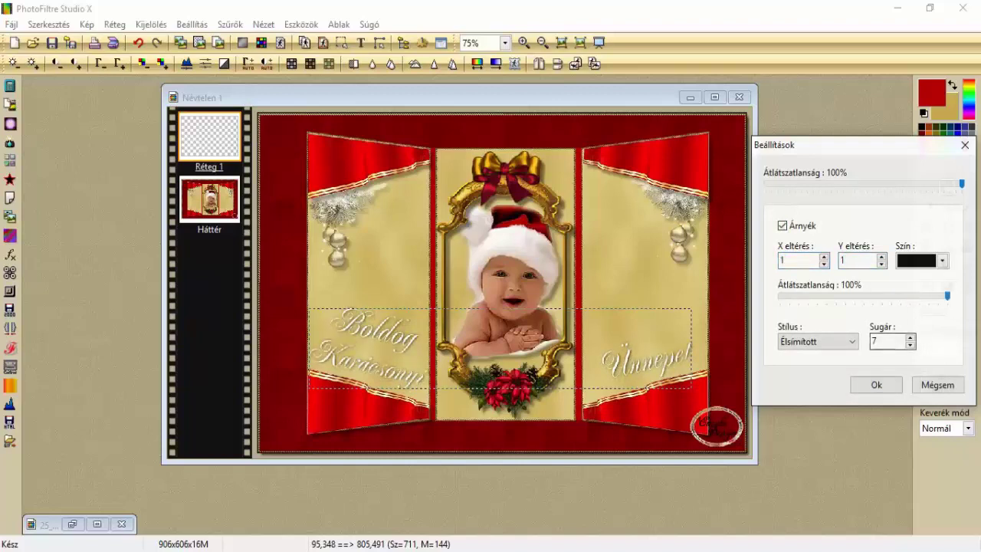
pyautogui.click(877, 385)
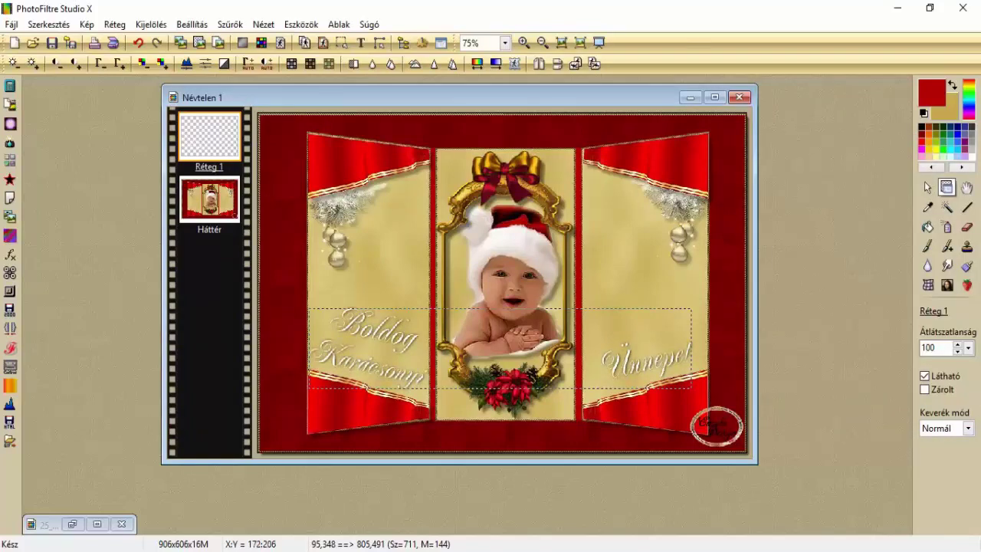
pyautogui.rightClick(208, 137)
pyautogui.click(276, 358)
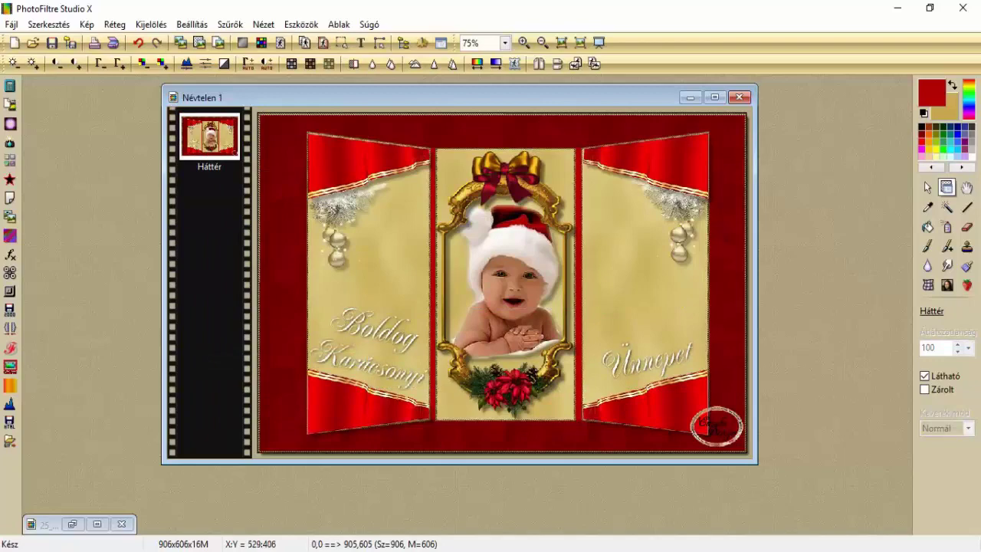
# Resize the whole card image to 800 pixels wide with proportions kept and move its window toward the middle of the workspace.
pyautogui.click(87, 25)
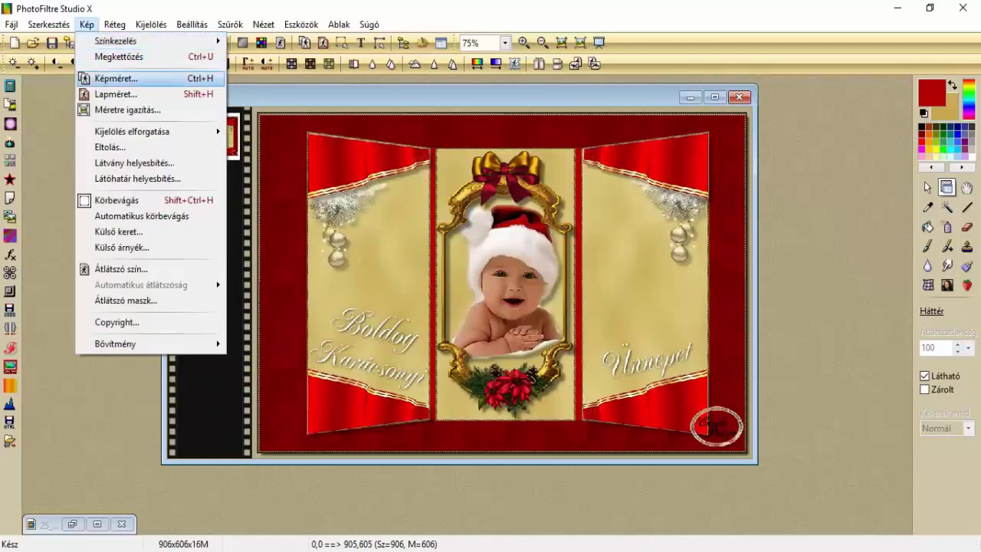
pyautogui.click(116, 79)
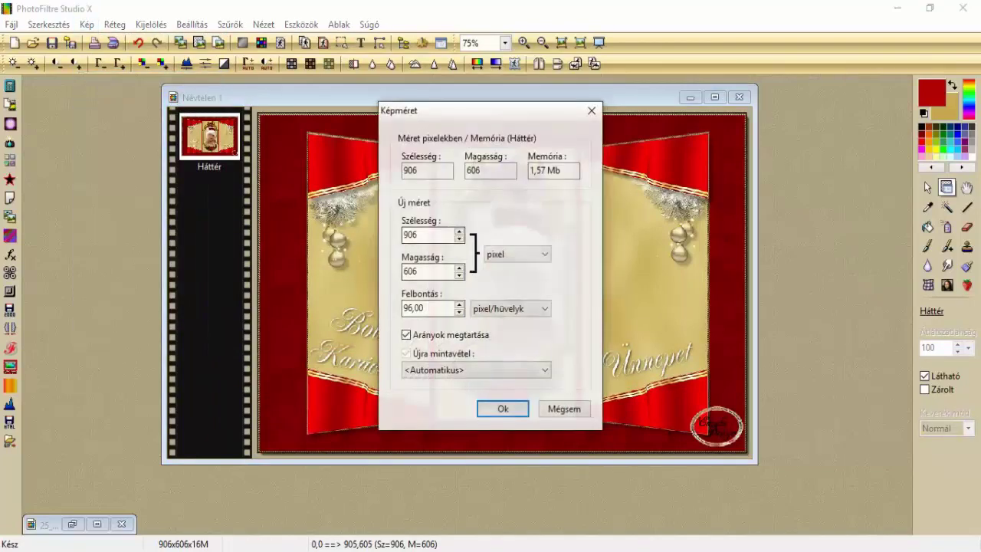
pyautogui.doubleClick(411, 235)
pyautogui.write('800')
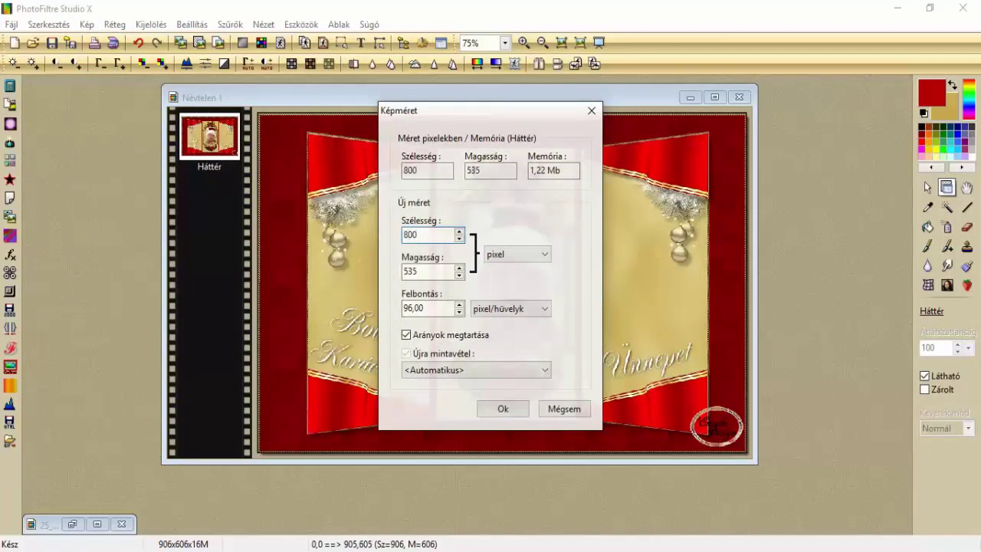
pyautogui.click(503, 409)
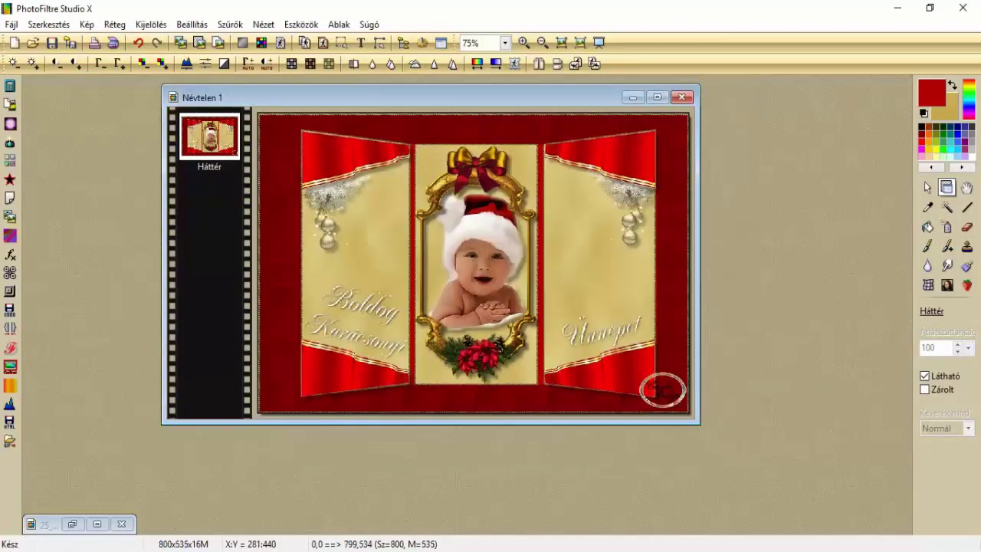
pyautogui.moveTo(450, 97); pyautogui.dragTo(491, 140)
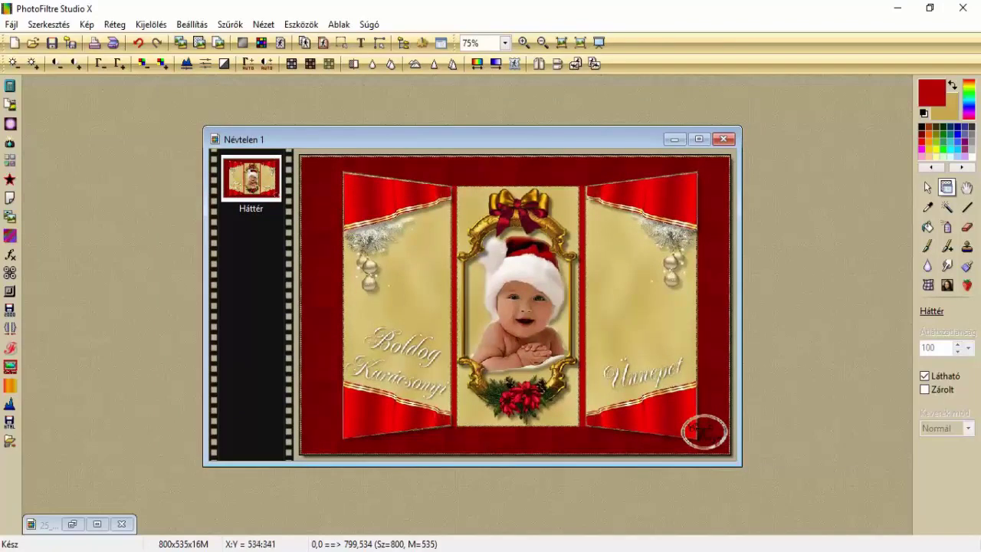